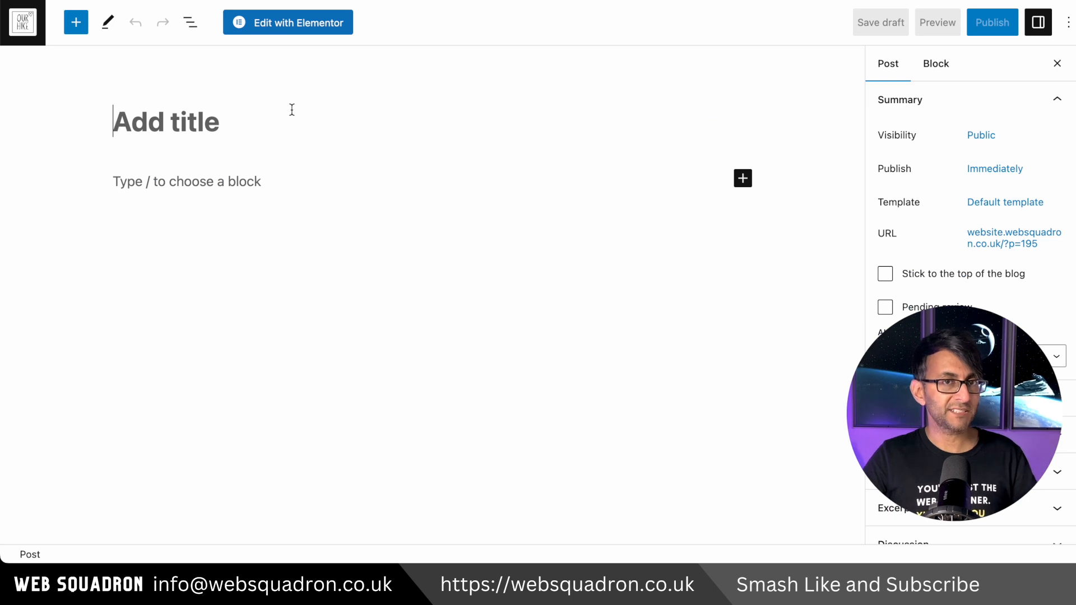
Title the new post "Hiking Adventure" and move on to its empty body
type("Hiking Adventure")
left_click(361, 179)
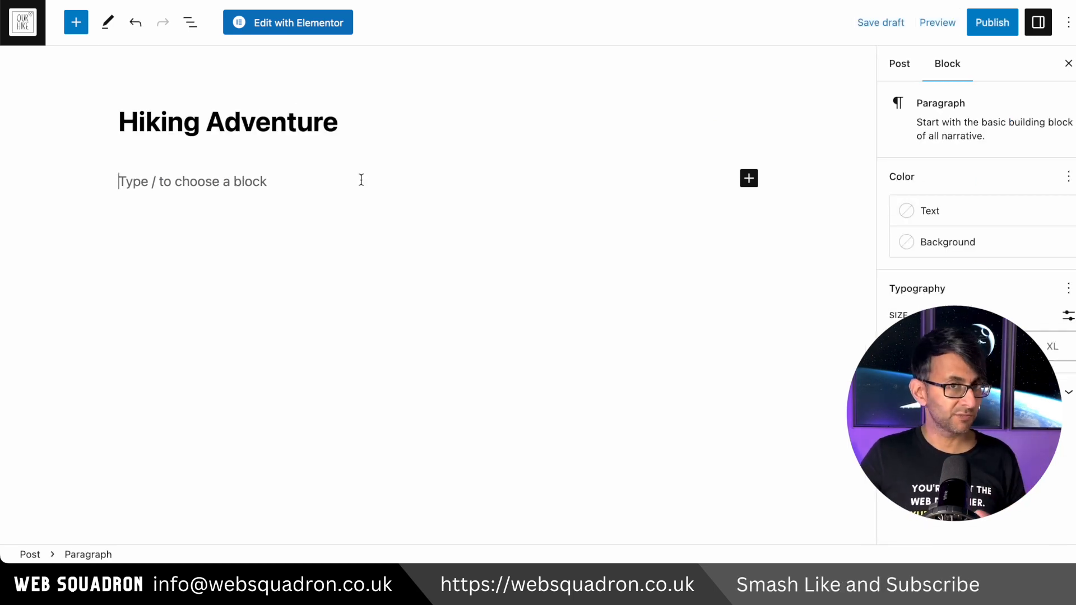
type("dfdfdfd")
key("BackSpace")
key("BackSpace")
key("BackSpace")
key("BackSpace")
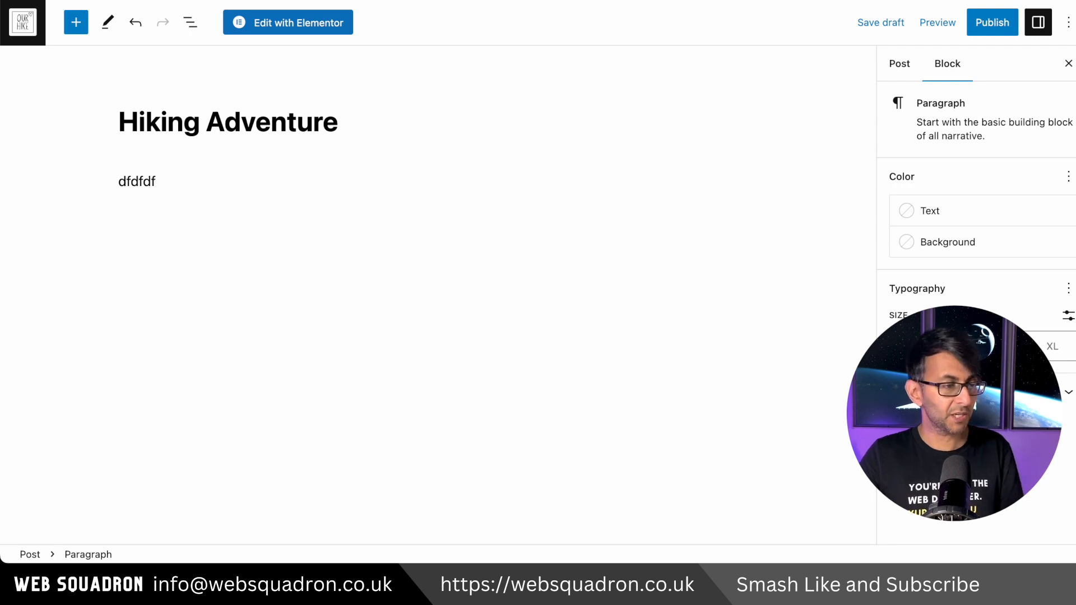
key("BackSpace")
key("BackSpace")
key("BackSpace")
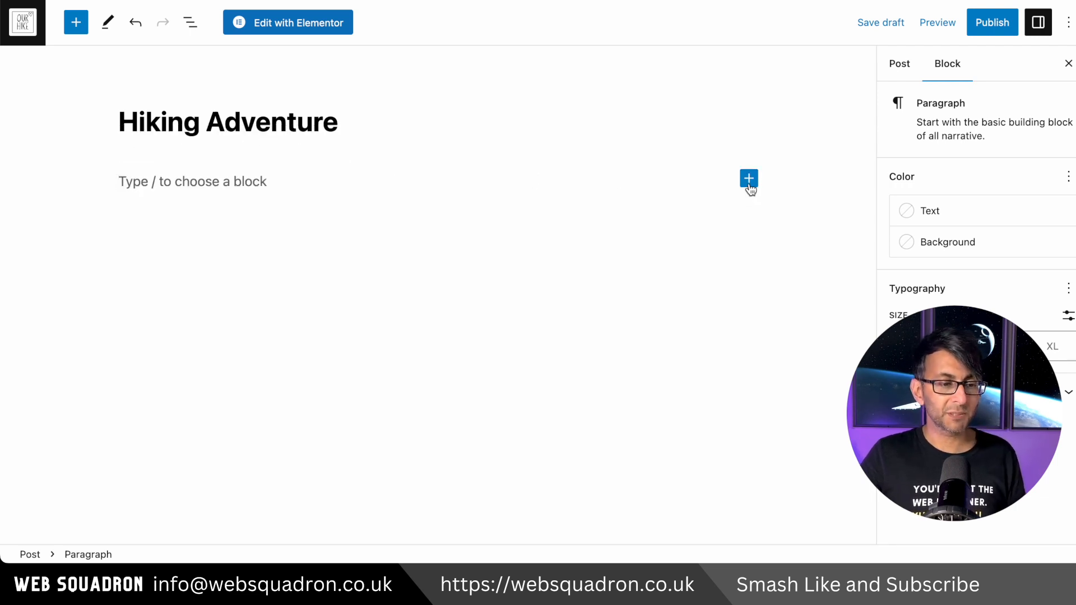
left_click(749, 179)
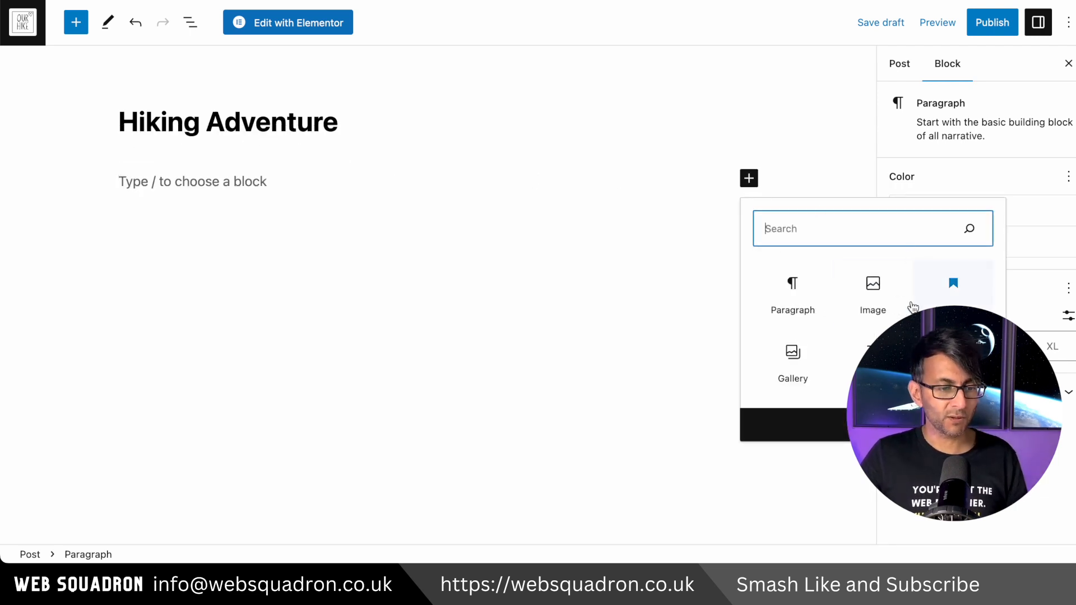
left_click(816, 297)
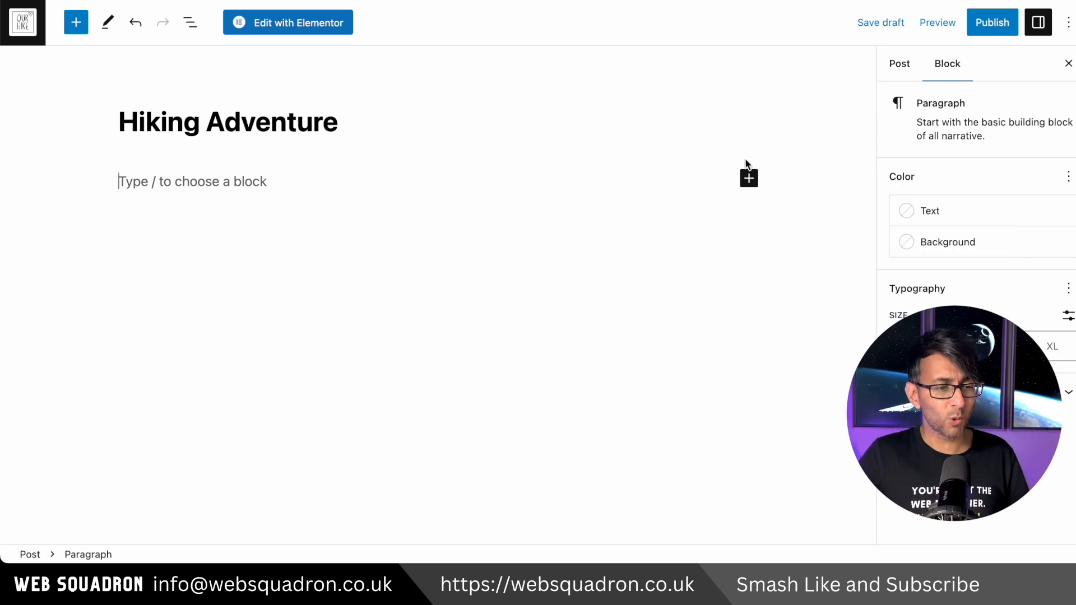
left_click(749, 179)
left_click(865, 313)
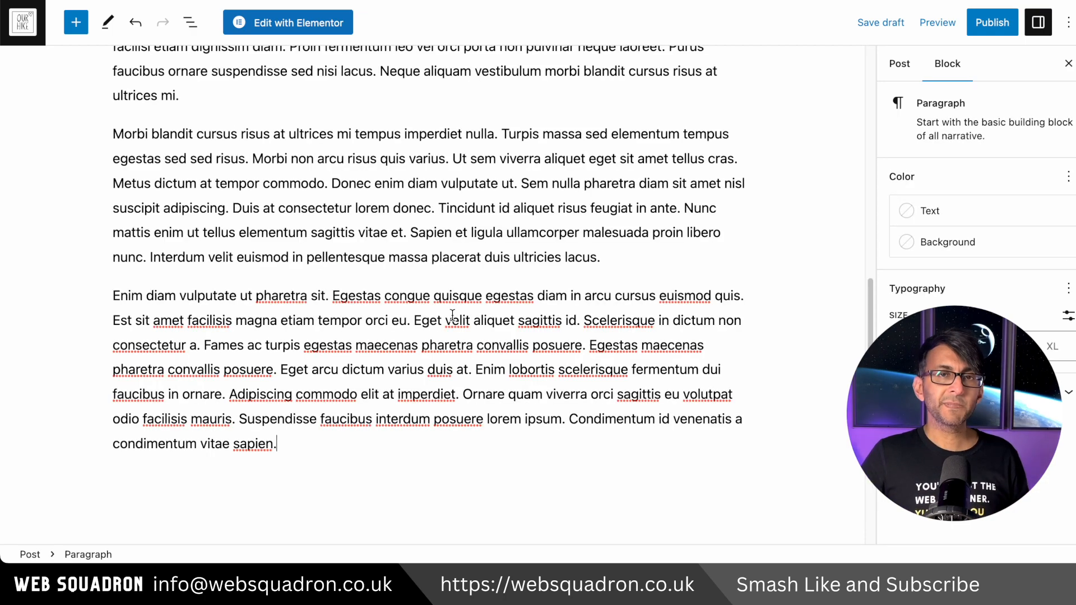
Insert Mountain-snow-hikers.webp from the media library as an image block between the first and second paragraphs
scroll(420, 312, "down", 3)
scroll(420, 314, "up", 6)
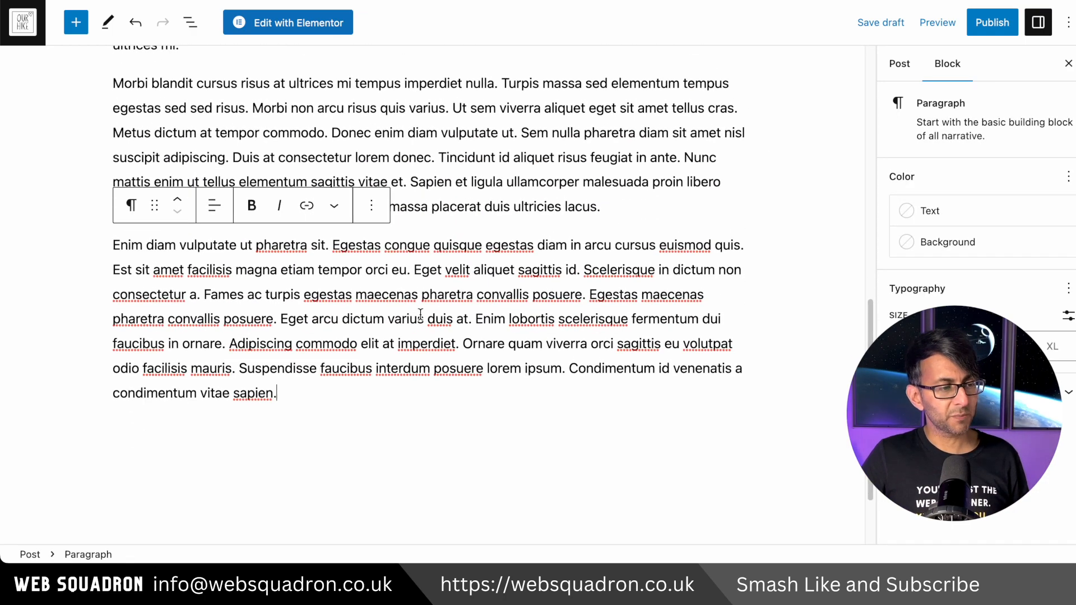
scroll(420, 314, "up", 5)
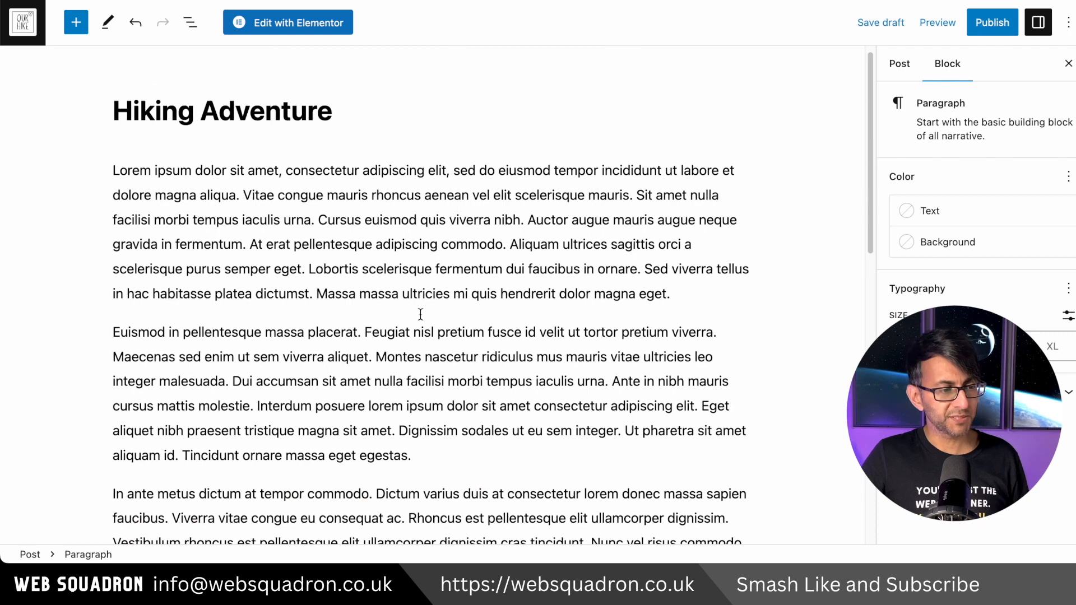
left_click(690, 295)
key("Return")
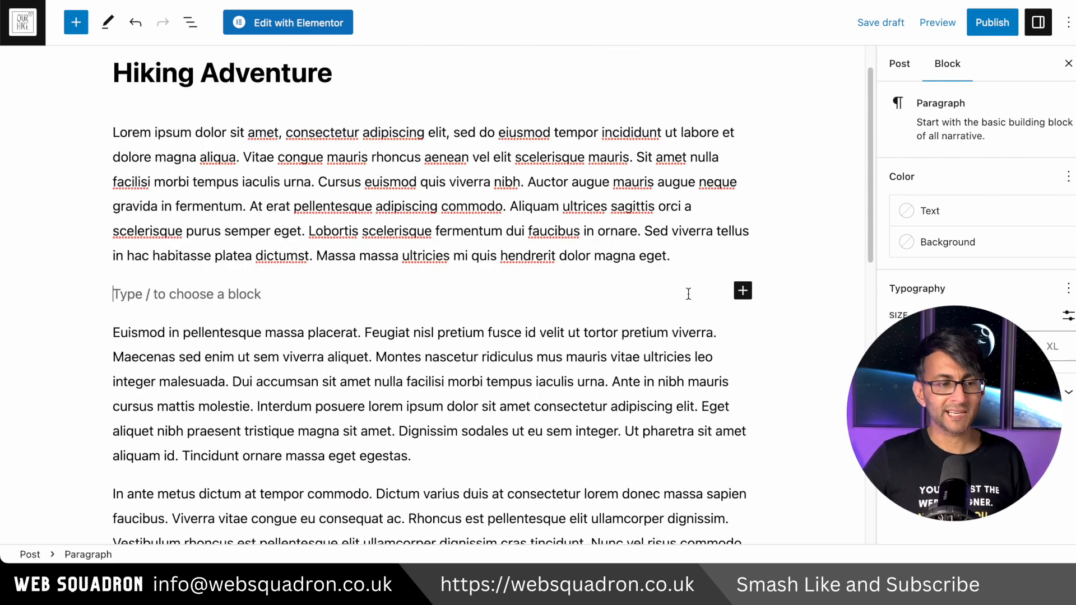
left_click(743, 290)
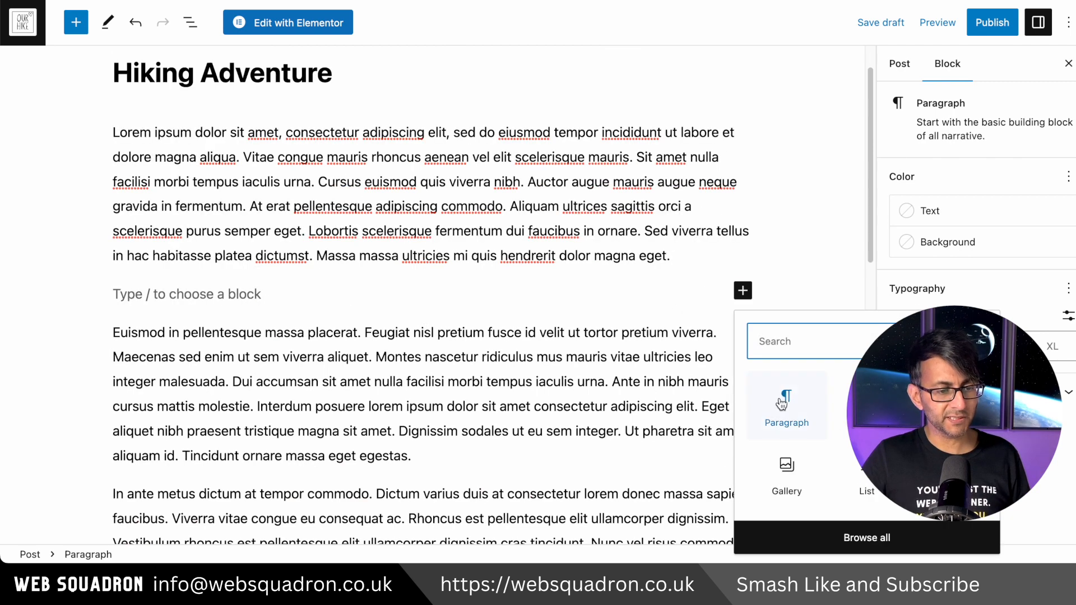
left_click(866, 403)
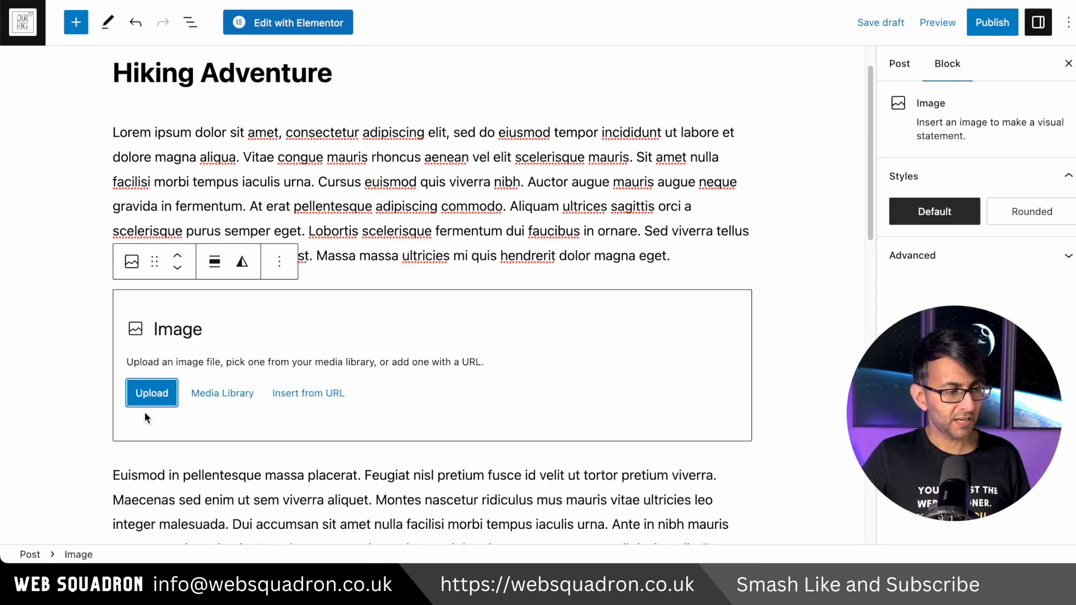
left_click(231, 398)
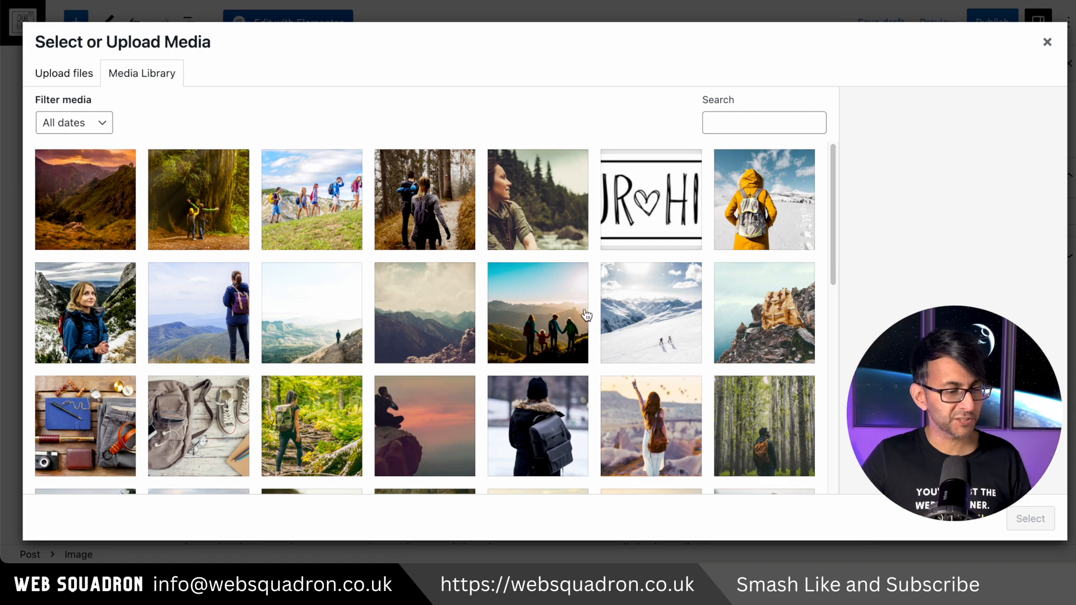
left_click(679, 337)
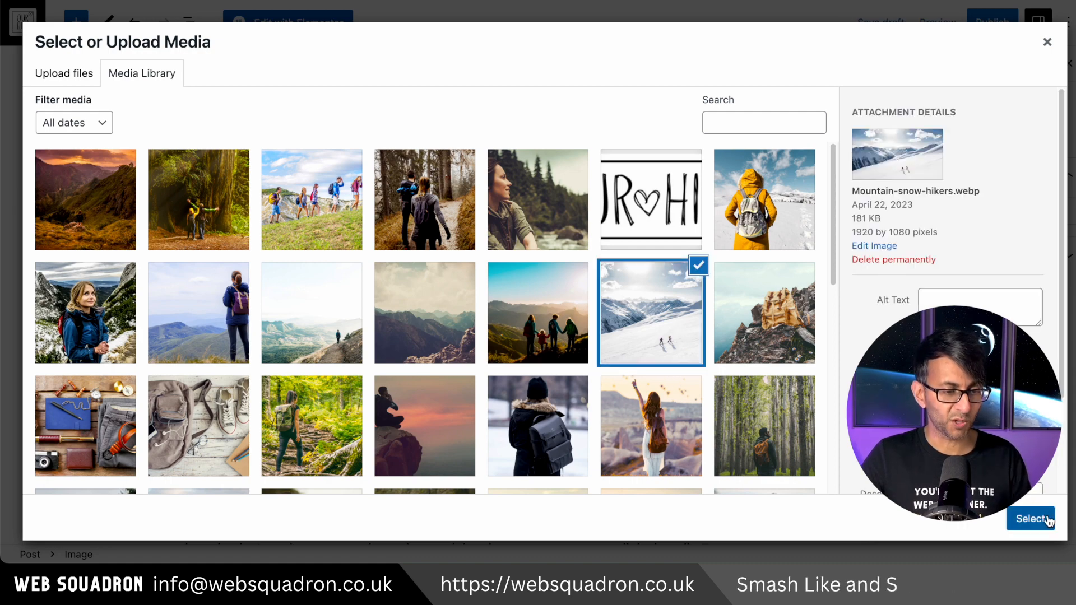
left_click(1031, 519)
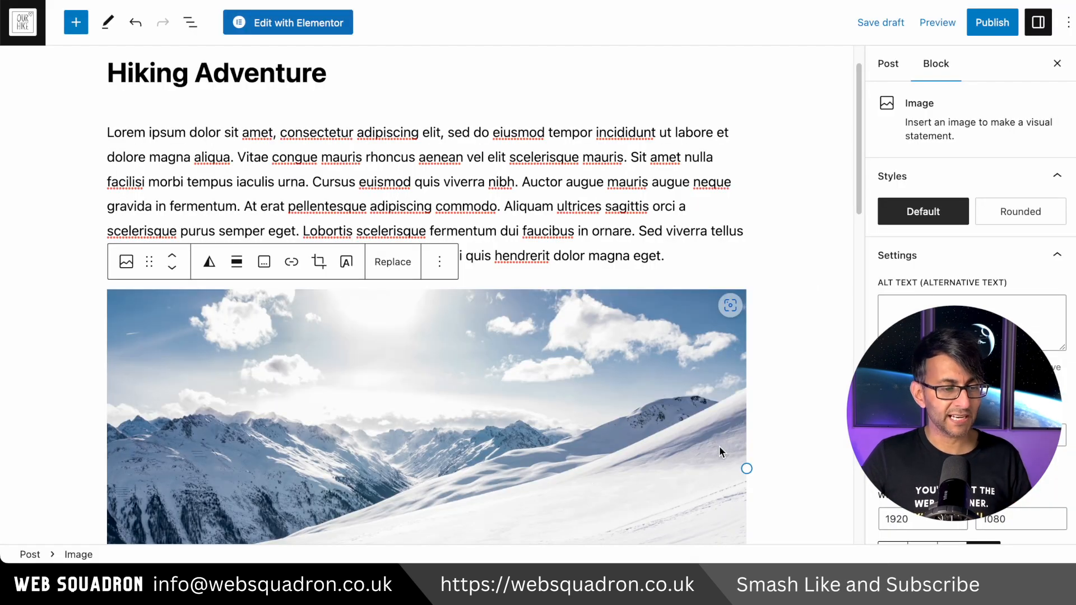
Shrink the snow mountain image to about 566 by 318 pixels and align it to the center
left_click_drag(749, 469, 543, 468)
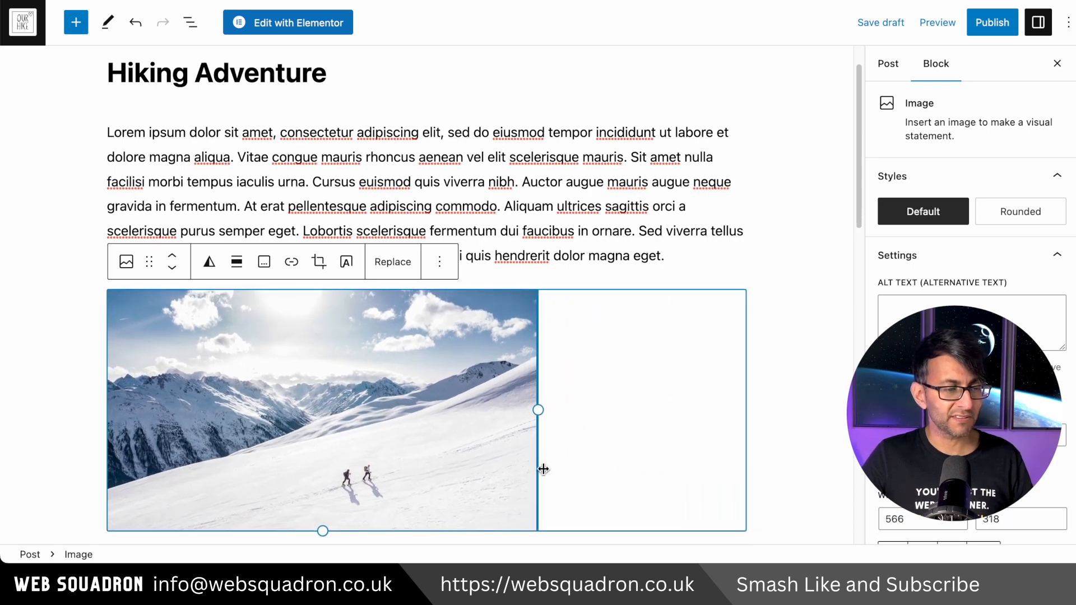
left_click(236, 269)
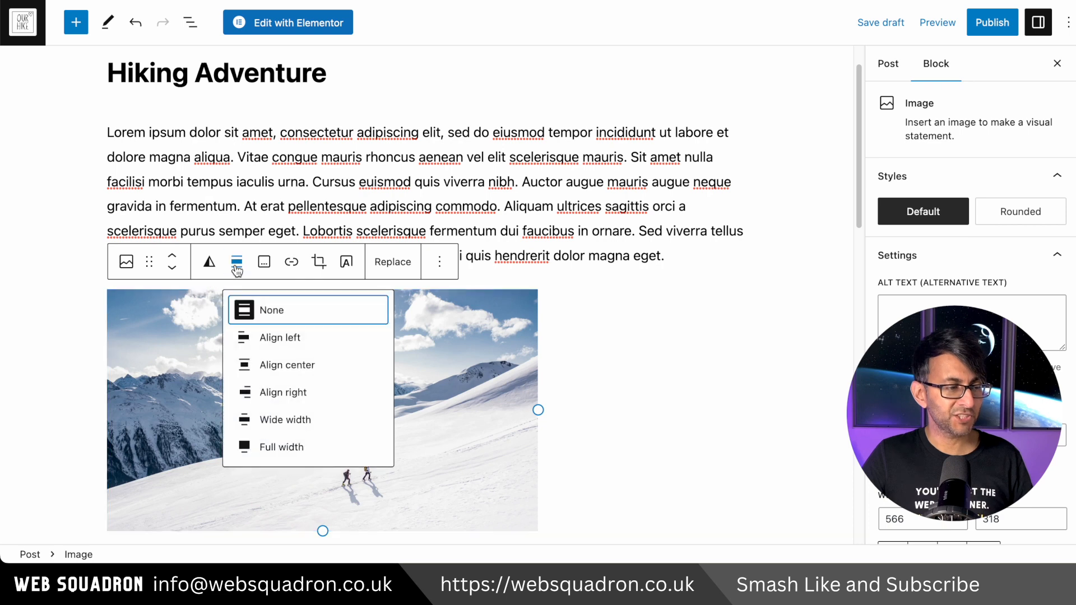
left_click(282, 367)
left_click(751, 391)
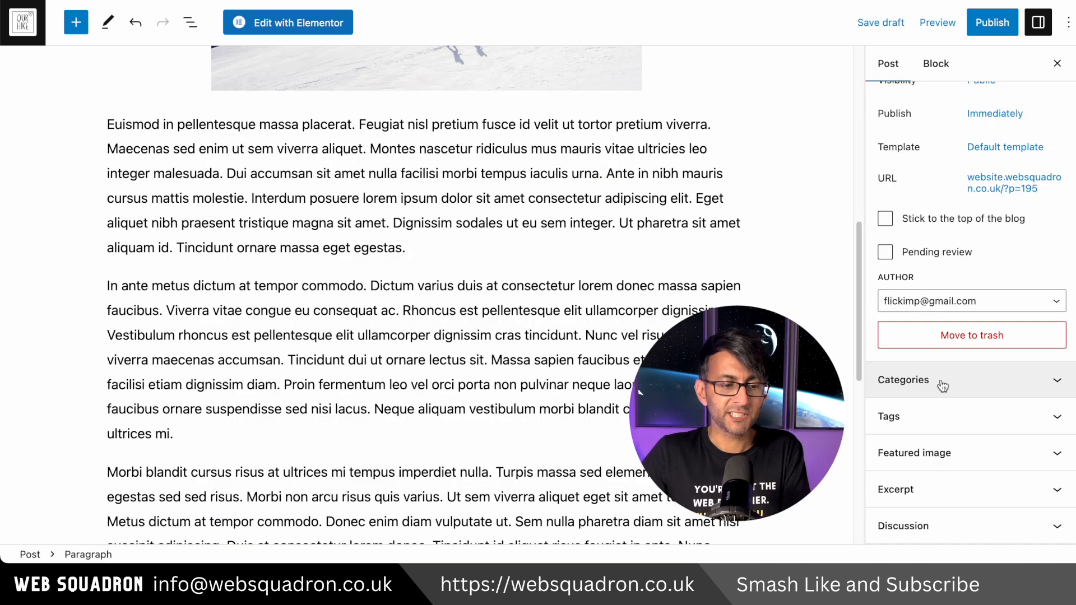
Create a new category named Adventure without a parent and keep it assigned to the post
left_click(980, 385)
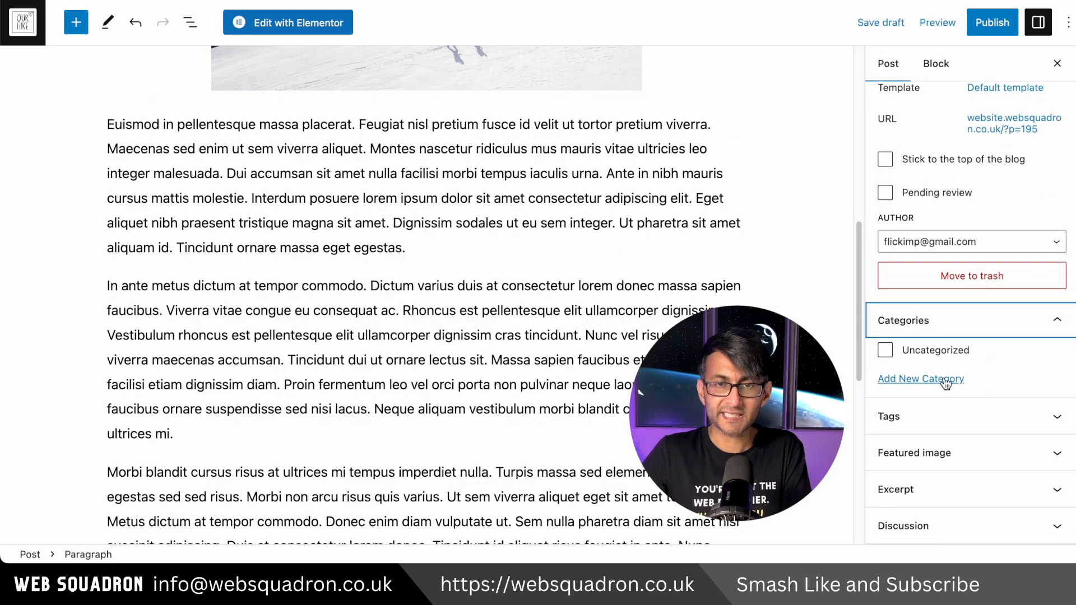
left_click(959, 380)
left_click(957, 416)
type("Adventure")
key("Return")
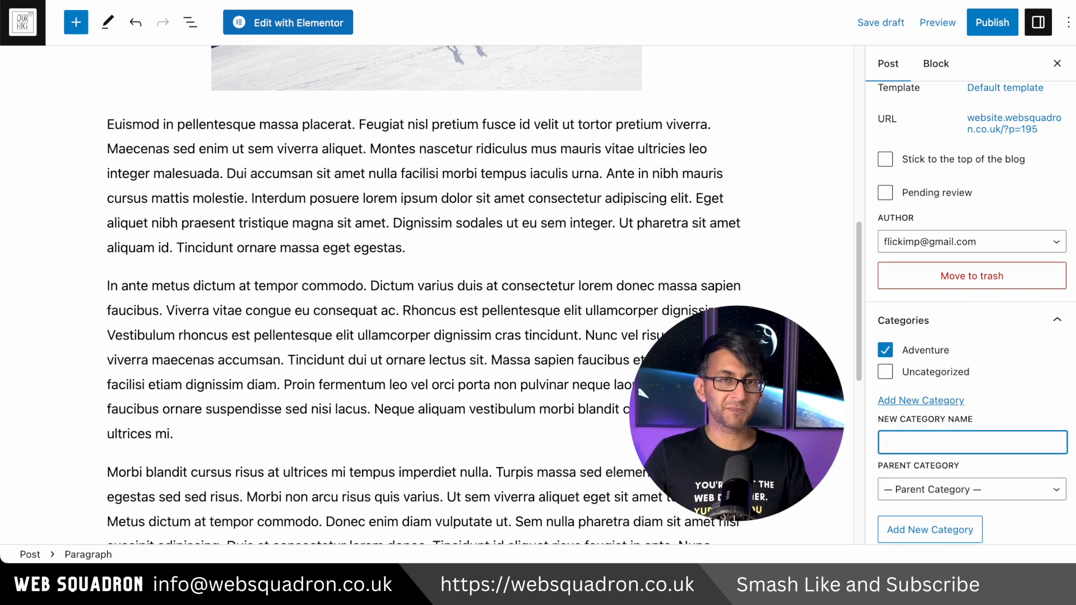
left_click(886, 351)
left_click(885, 351)
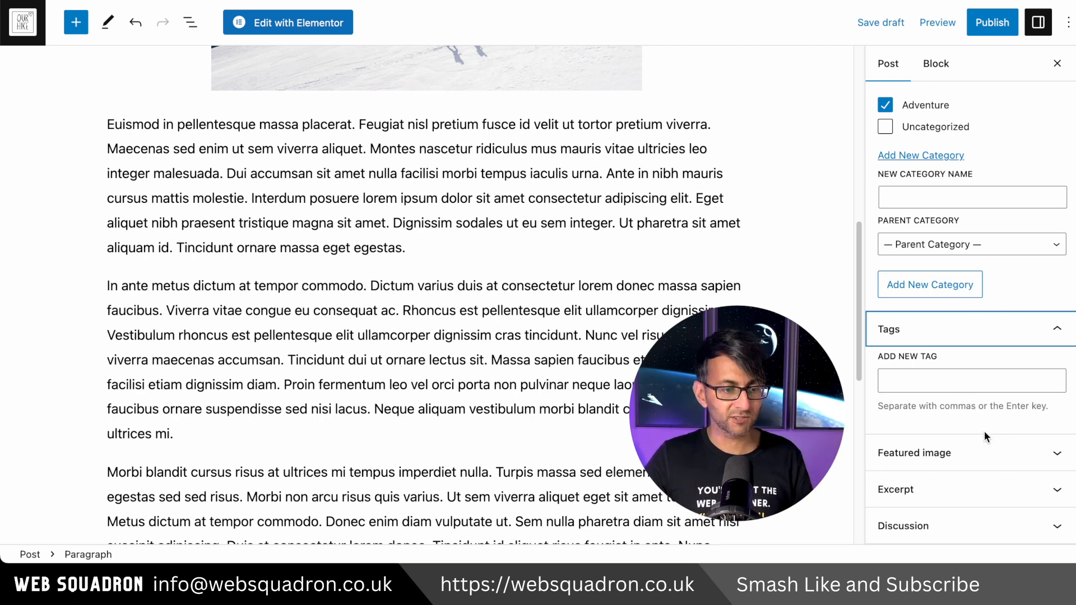
Set the photo of the backpacker sitting on a rock as the post's featured image
left_click(1001, 459)
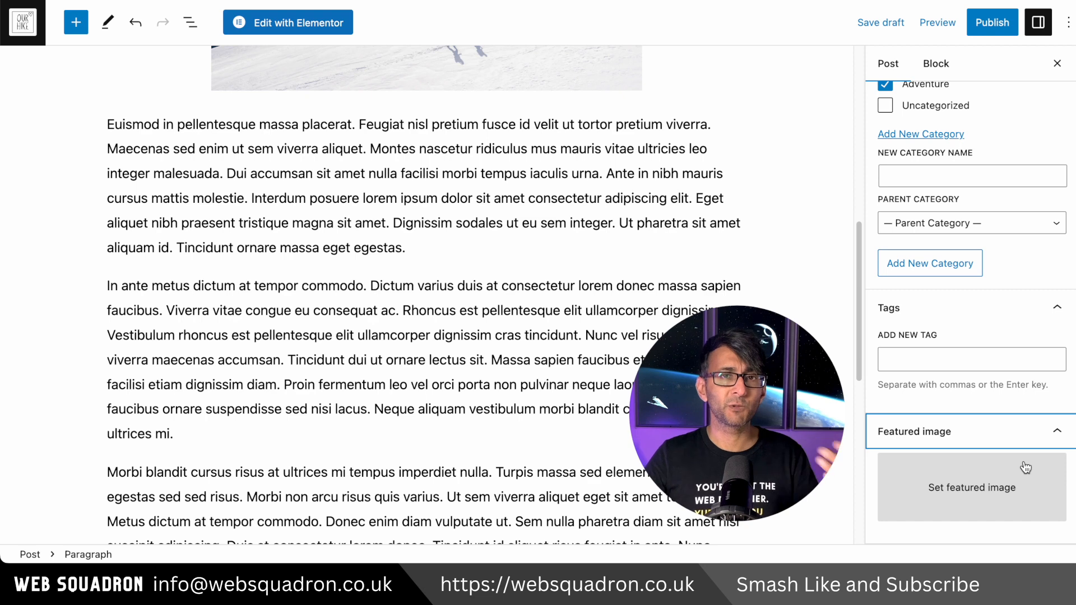
left_click(990, 488)
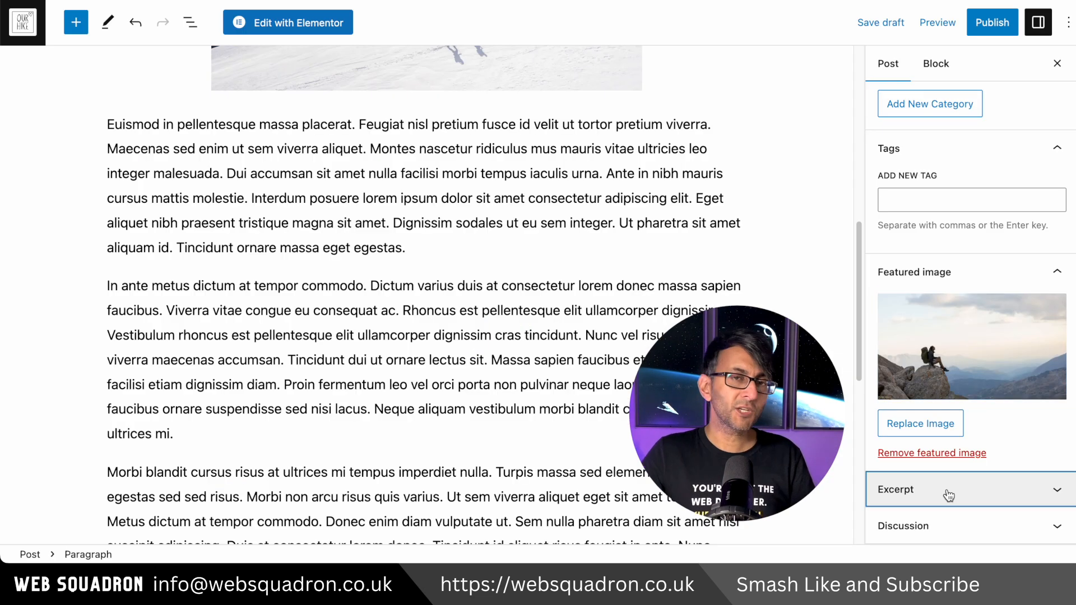
Write the post excerpt "Euismod in pellentesque massa placerat. Feugiat nisl pretium fusce id."
left_click(947, 494)
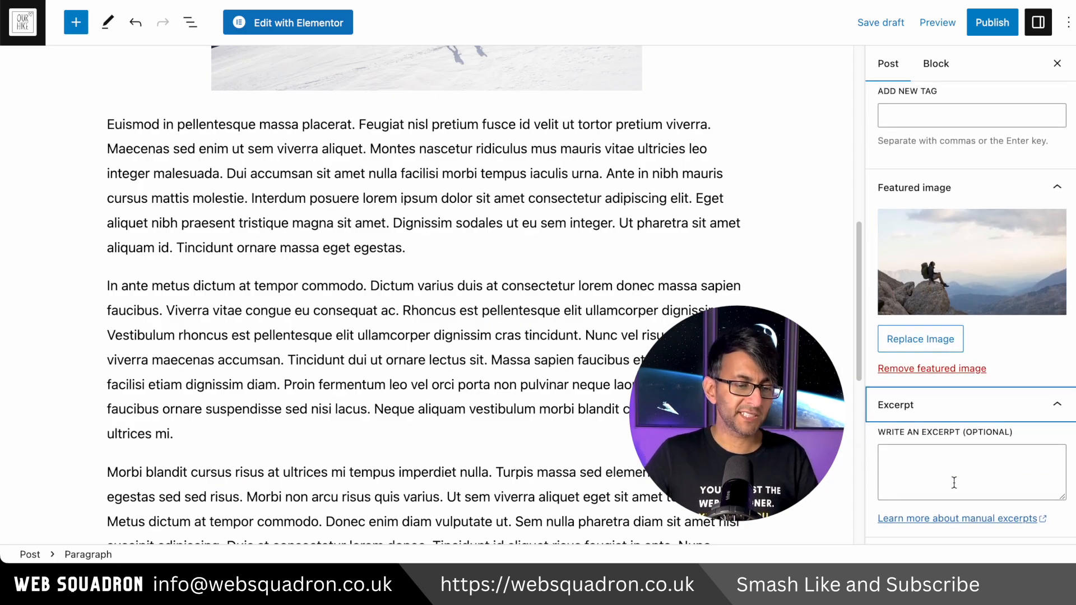
left_click(942, 435)
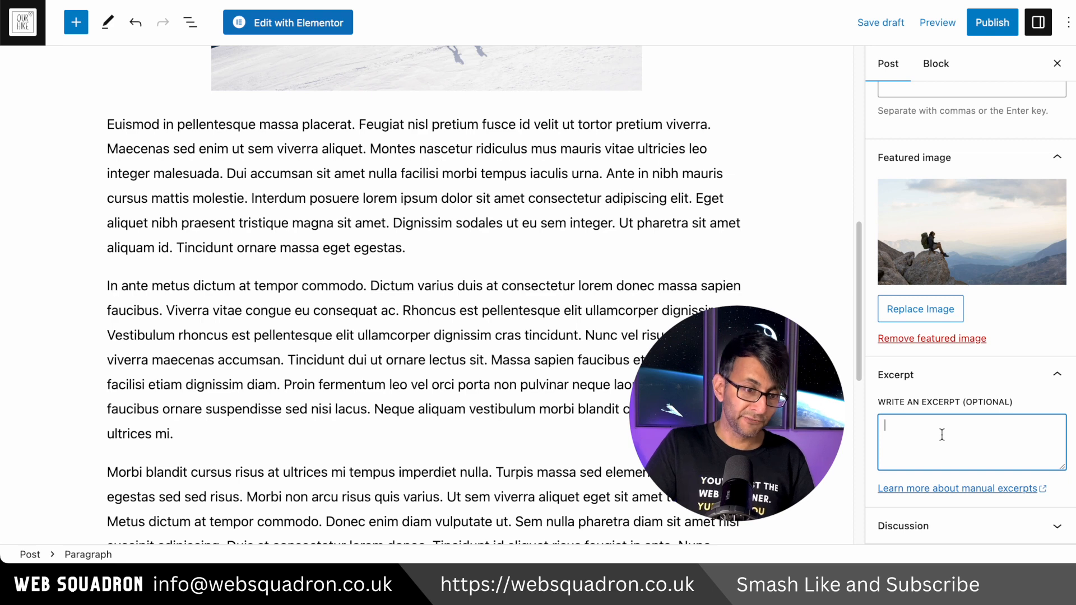
type("Euismod in pellentesque massa placerat. Feugiat nisl pretium fusce id.")
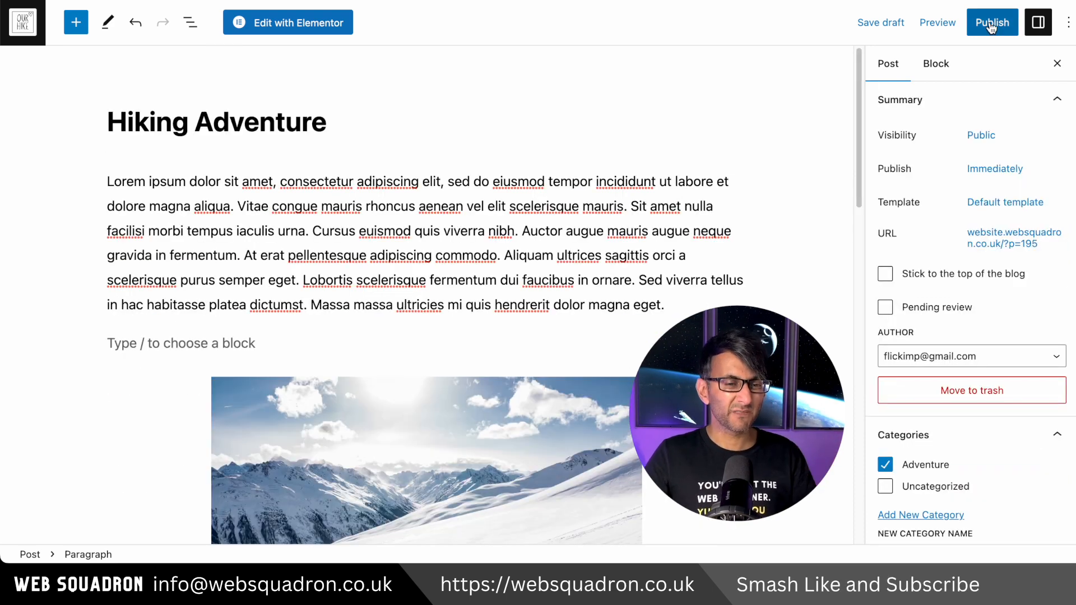
Publish the Hiking Adventure post
left_click(991, 27)
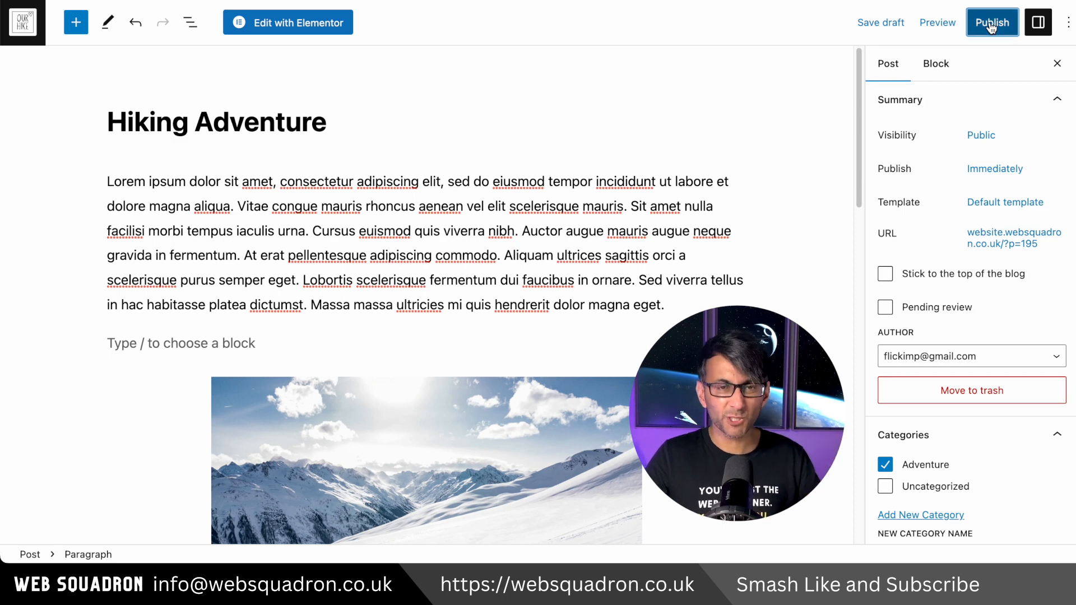
left_click(930, 23)
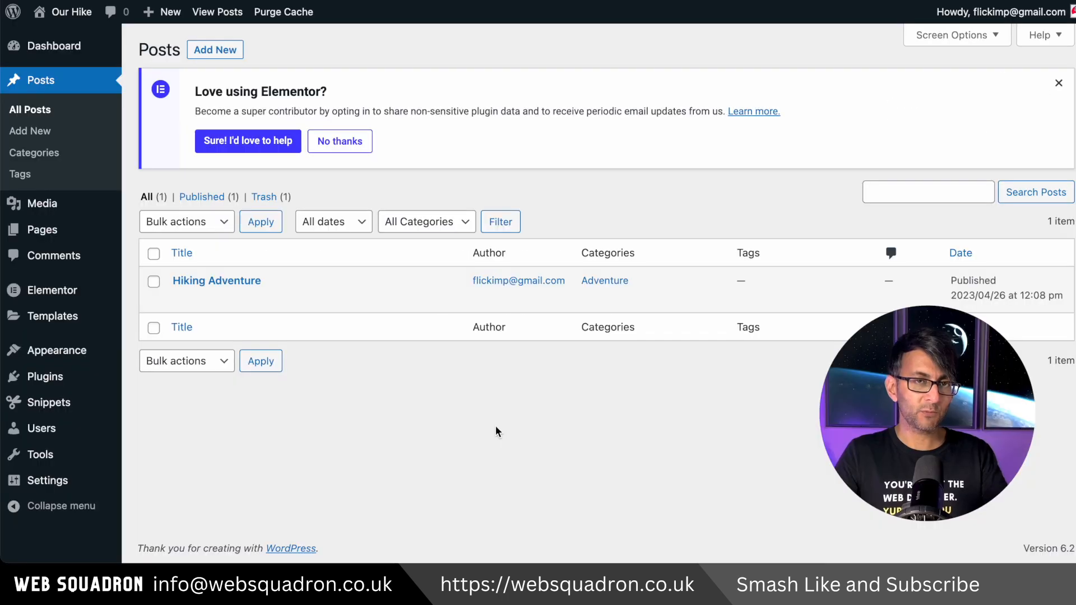
Install the Duplicate Page plugin from the plugin search results for "duplicate"
mouse_move(317, 287)
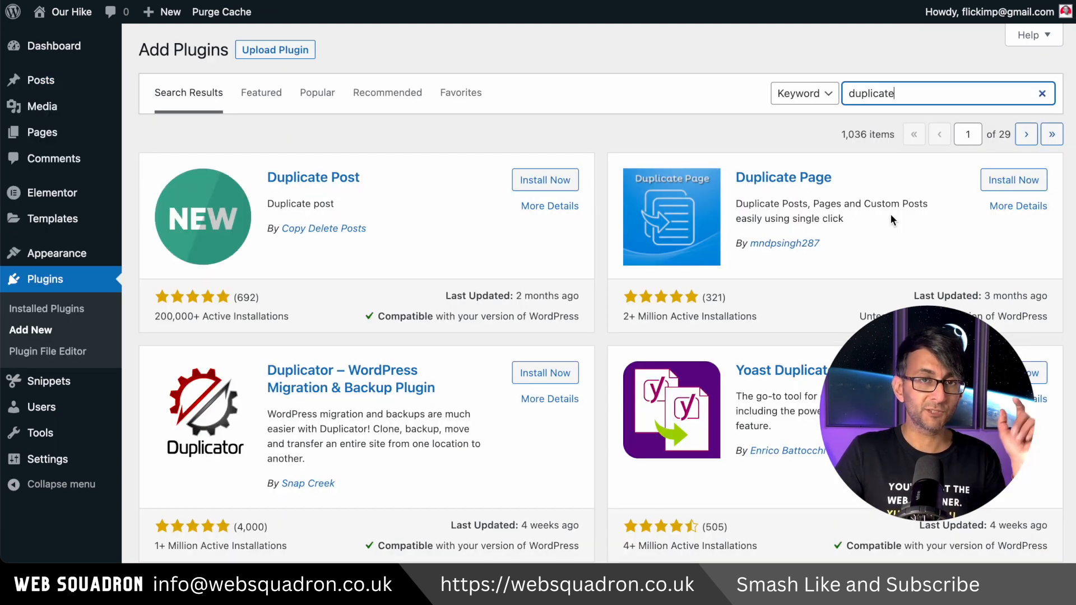
left_click(1005, 180)
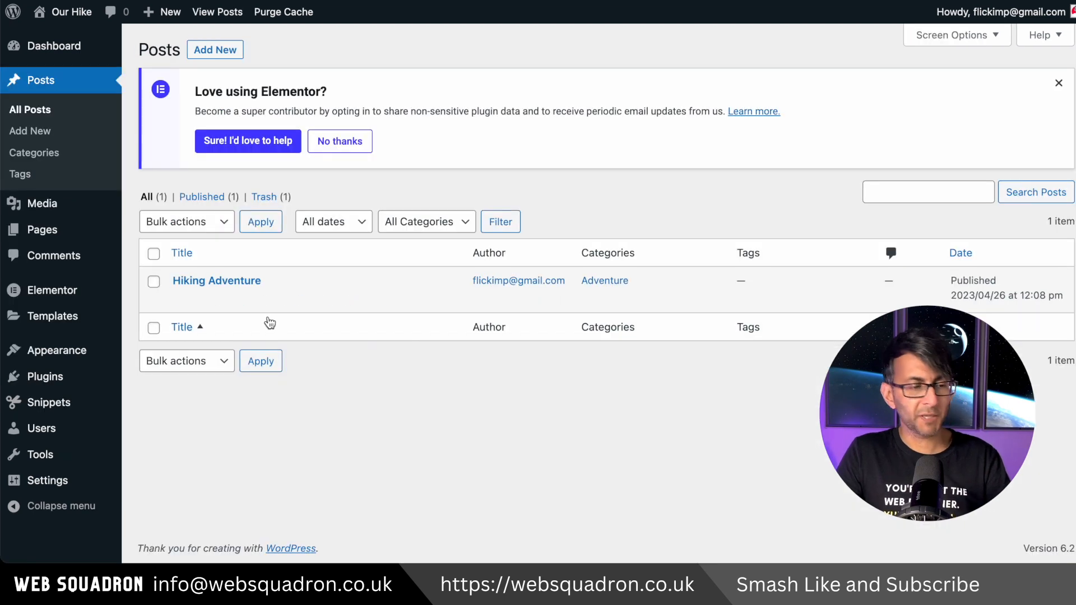
Make duplicate drafts of the Hiking Adventure post in the posts list
left_click(340, 300)
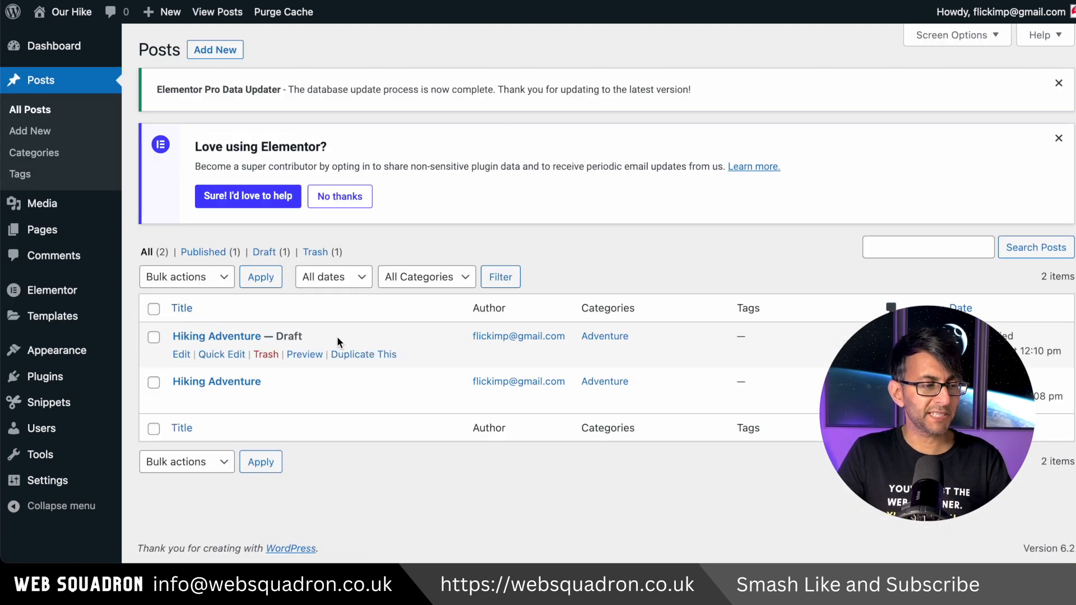
left_click(349, 358)
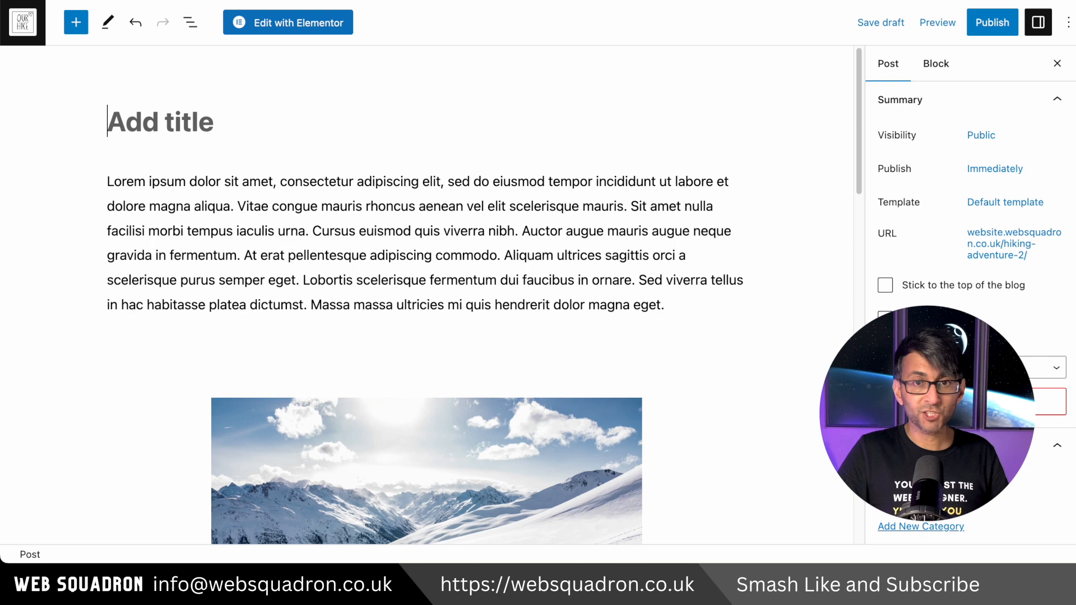
Title the duplicated post "Rocky Escapes"
type("Ros")
key("BackSpace")
type("cky Escapes")
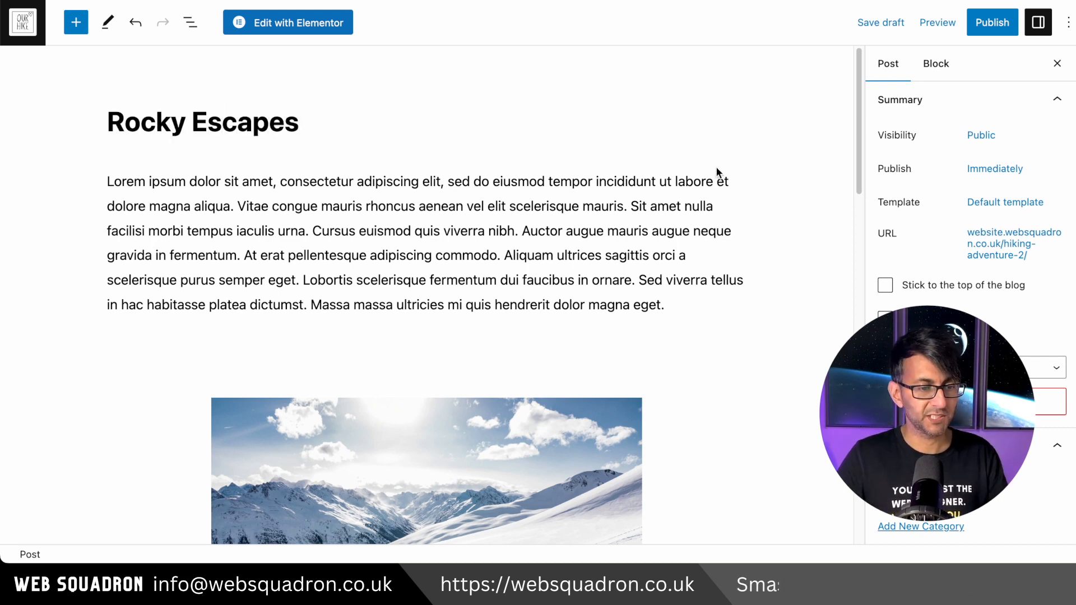
Add a new category "Mountain Climbing" to the Rocky Escapes post and remove the Adventure category from it
scroll(587, 344, "down", 3)
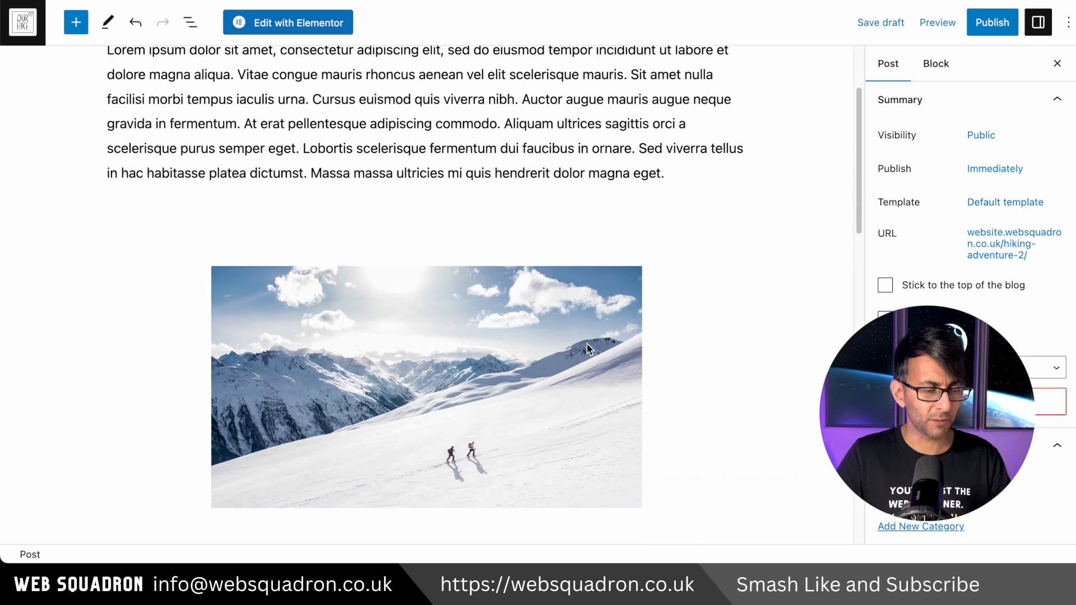
scroll(964, 269, "down", 1)
scroll(951, 206, "down", 8)
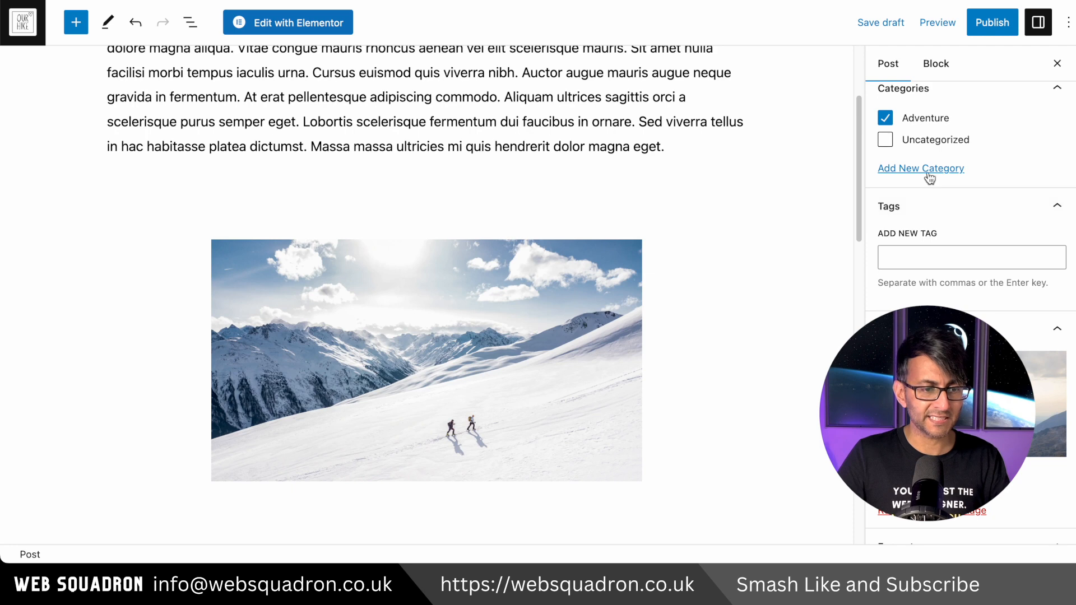
left_click(927, 169)
left_click(929, 208)
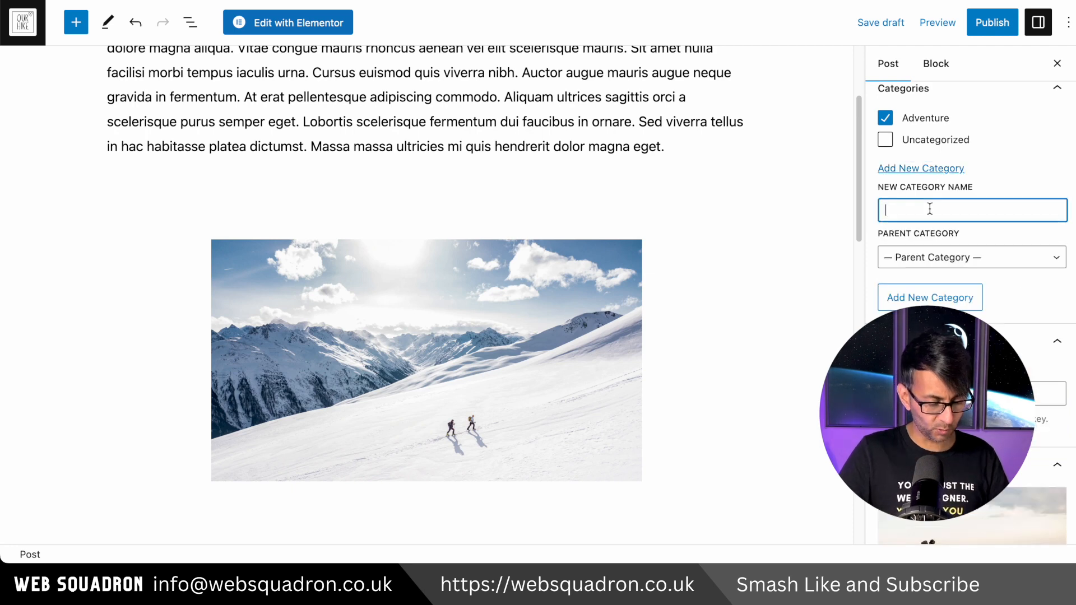
type("Mountai")
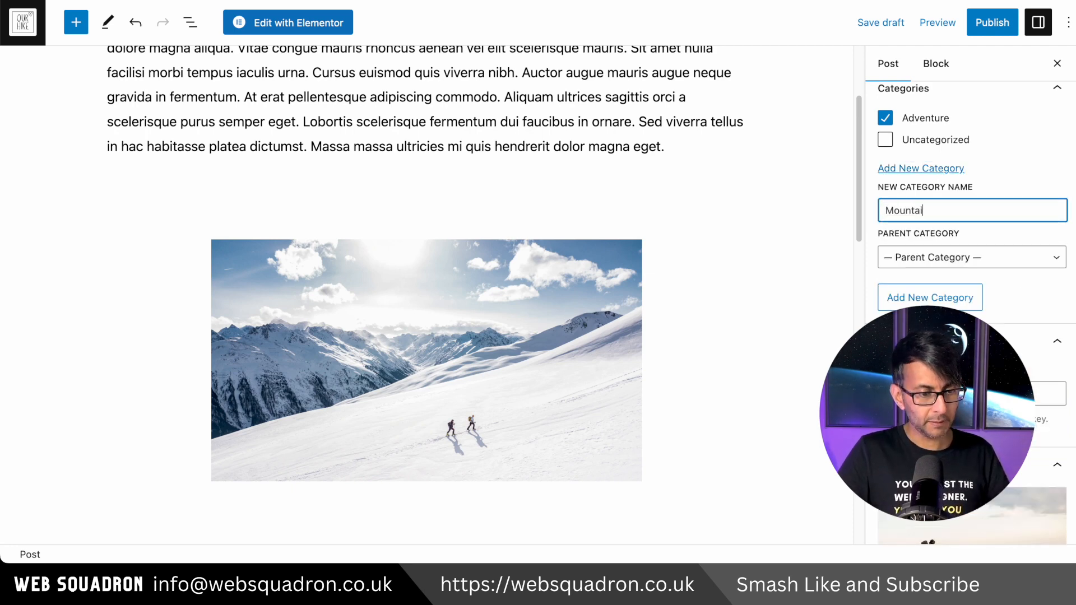
type("n Climbing")
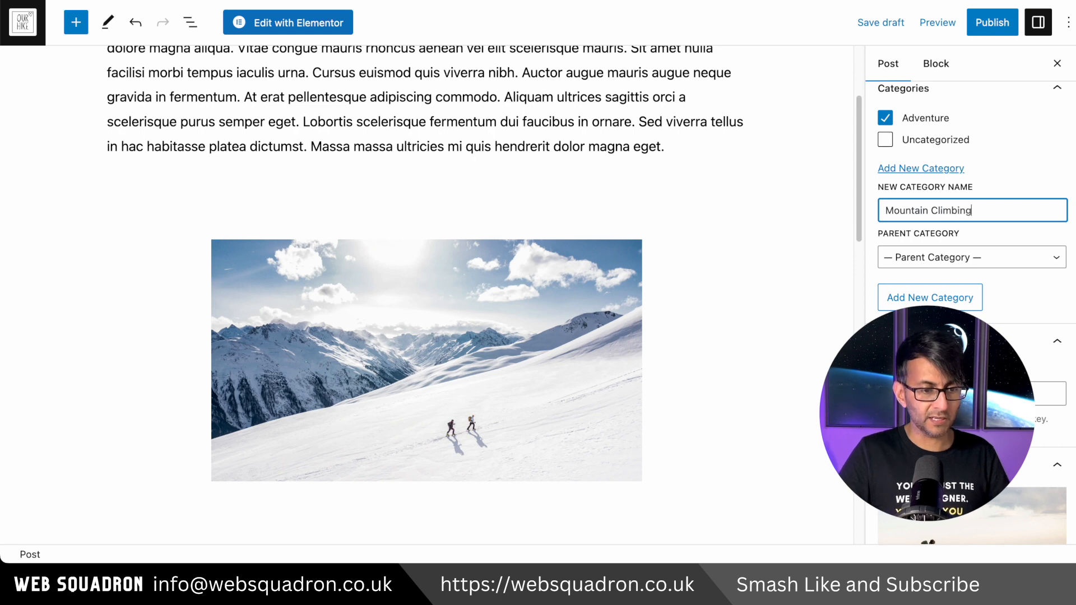
key("Return")
left_click(885, 118)
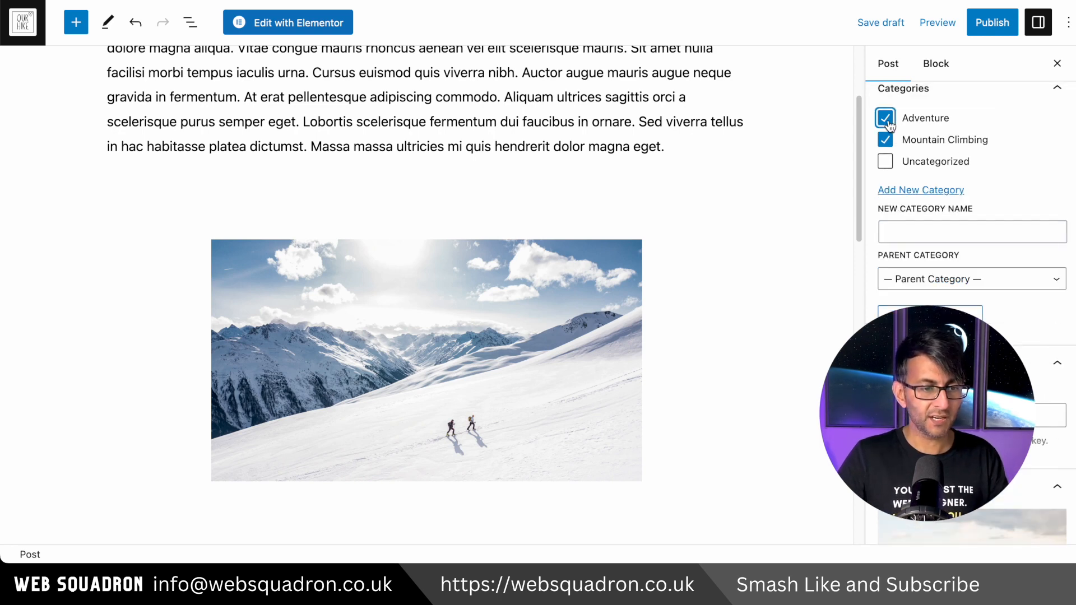
Replace the featured image with the photo of the hiker jumping between trees and publish the Rocky Escapes post
scroll(994, 318, "down", 6)
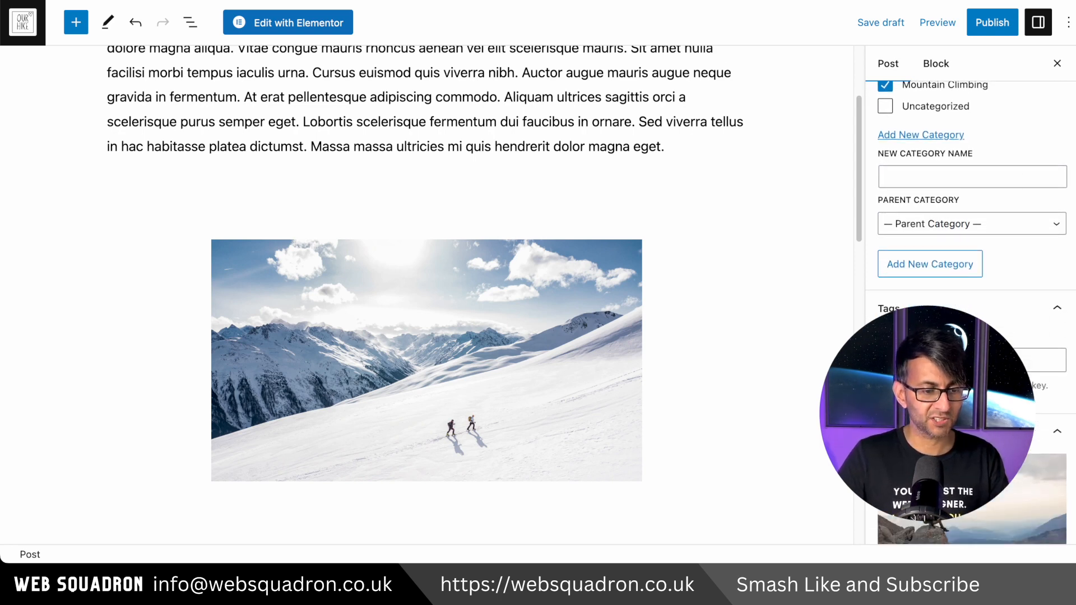
left_click(972, 249)
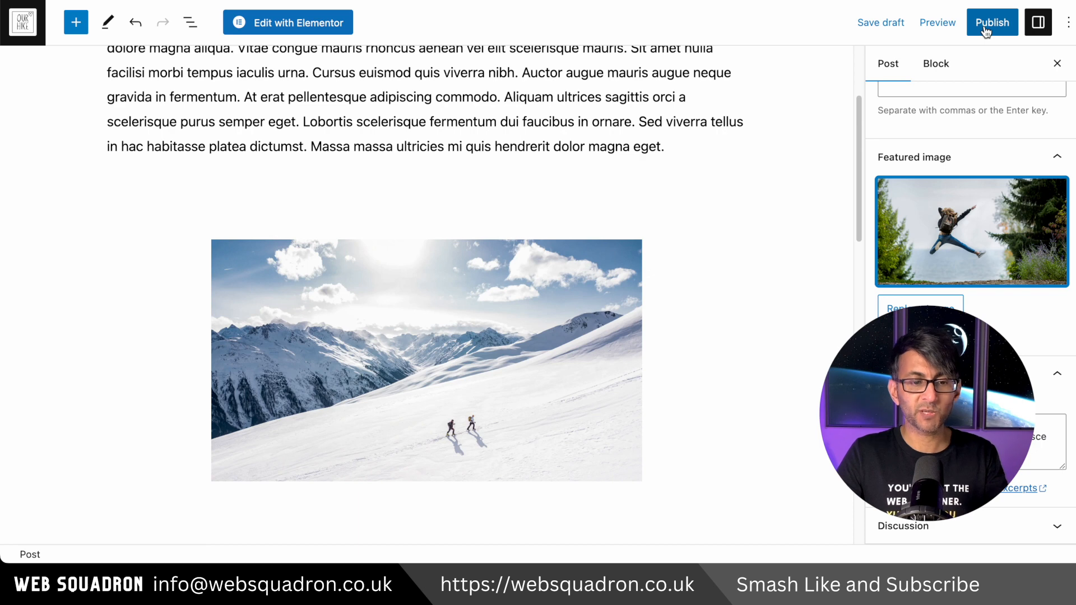
left_click(985, 28)
left_click(947, 24)
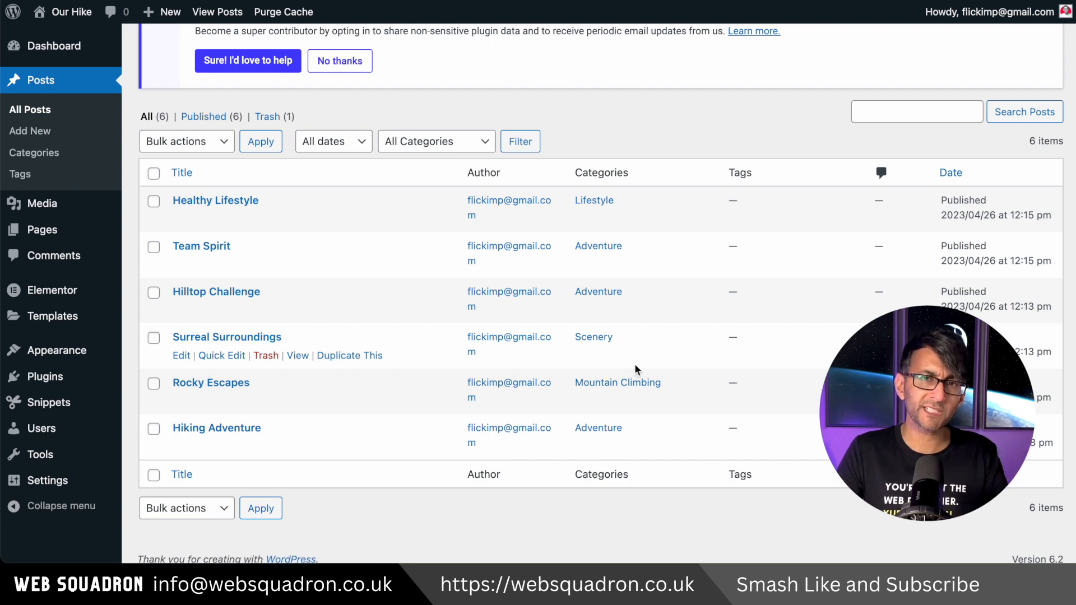
Review the list of post categories with their slugs and counts, and return to the posts list
left_click(35, 152)
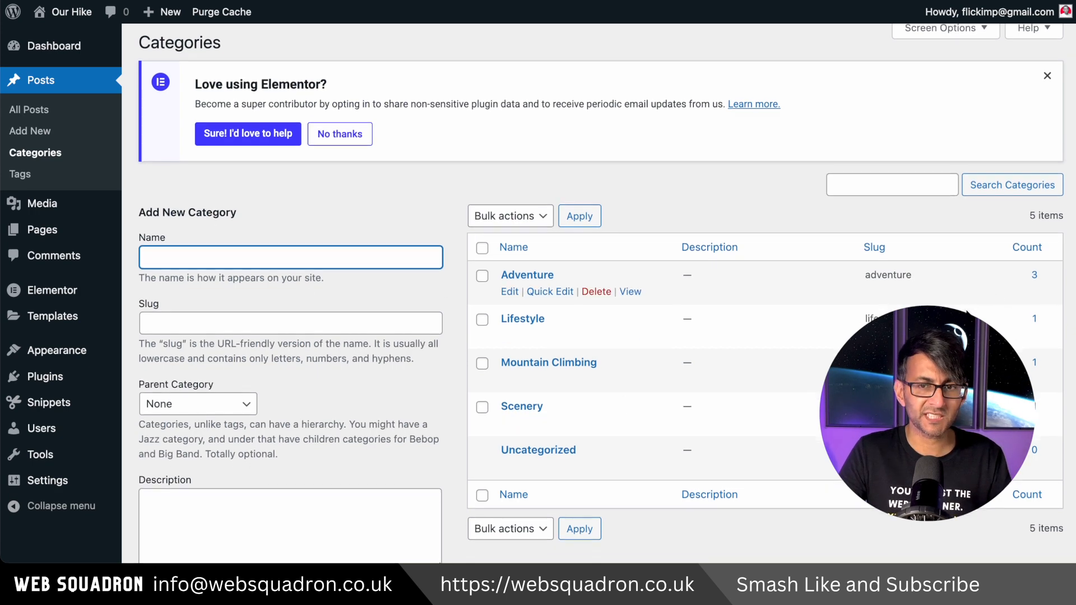
scroll(1002, 288, "down", 3)
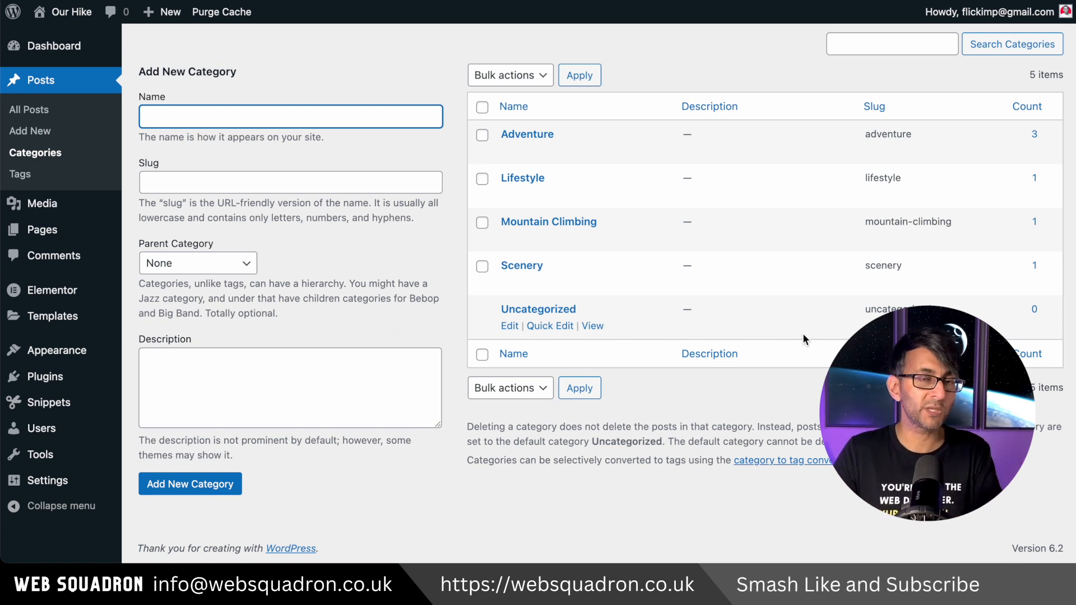
mouse_move(576, 282)
left_click(29, 109)
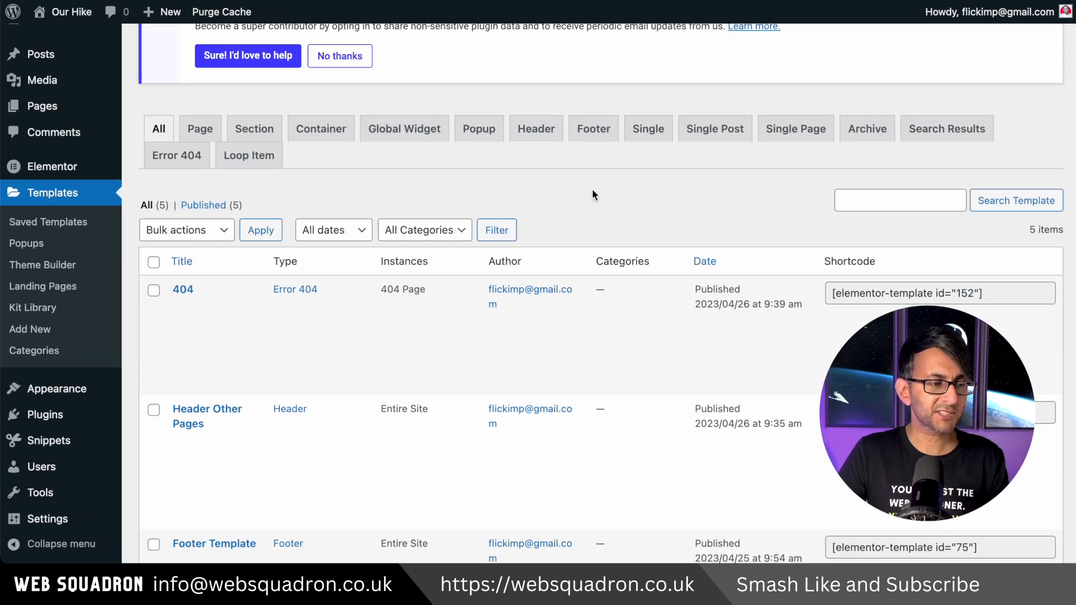
Create a new Elementor template of type Archive named "Blog Archive" and dismiss the block library without inserting a block
scroll(592, 189, "up", 3)
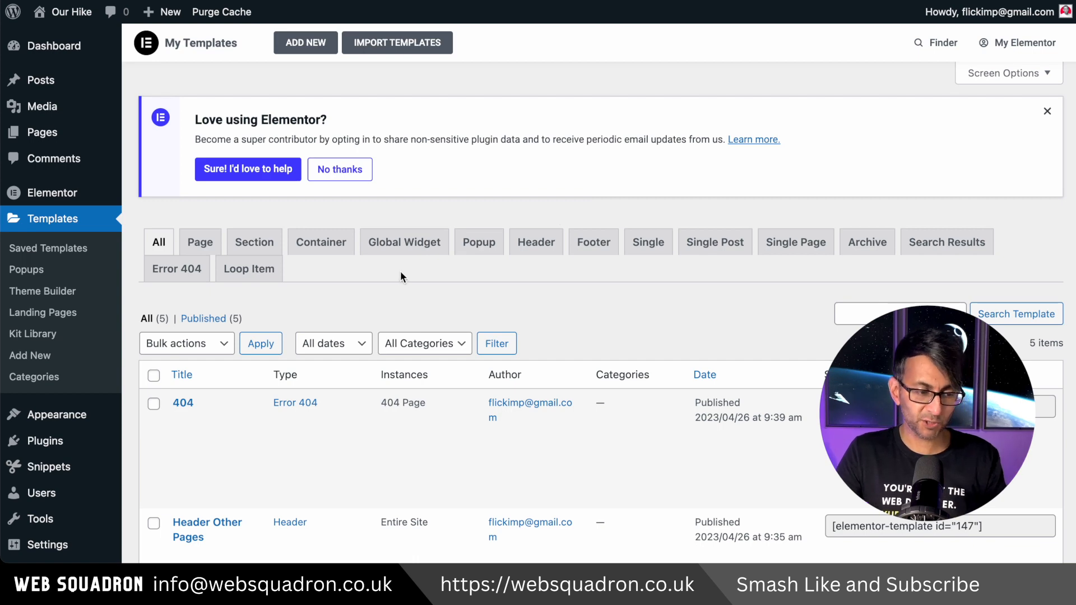
left_click(303, 45)
left_click(617, 270)
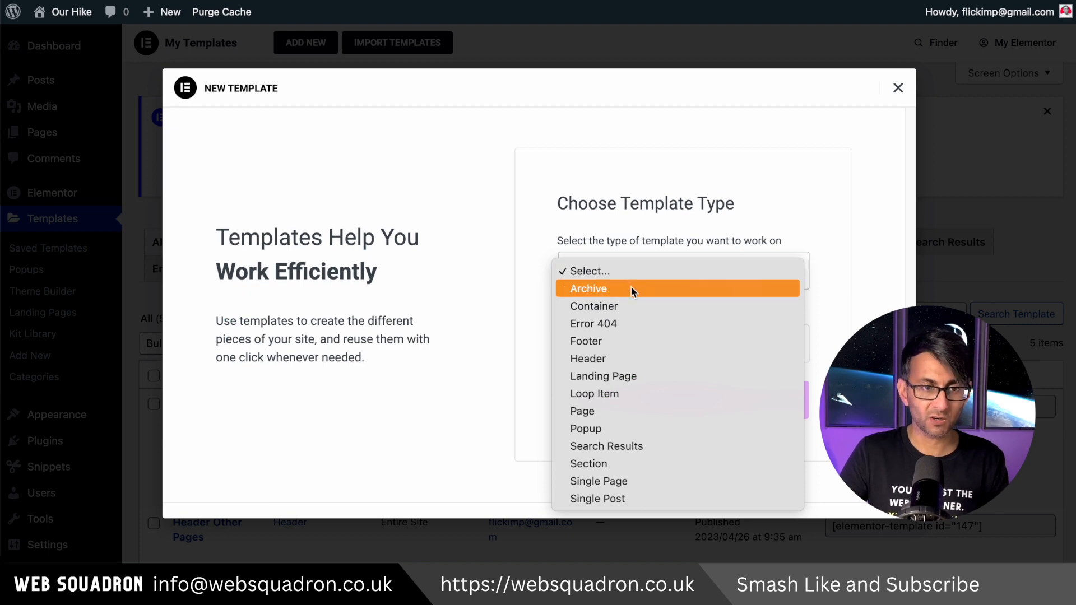
left_click(630, 288)
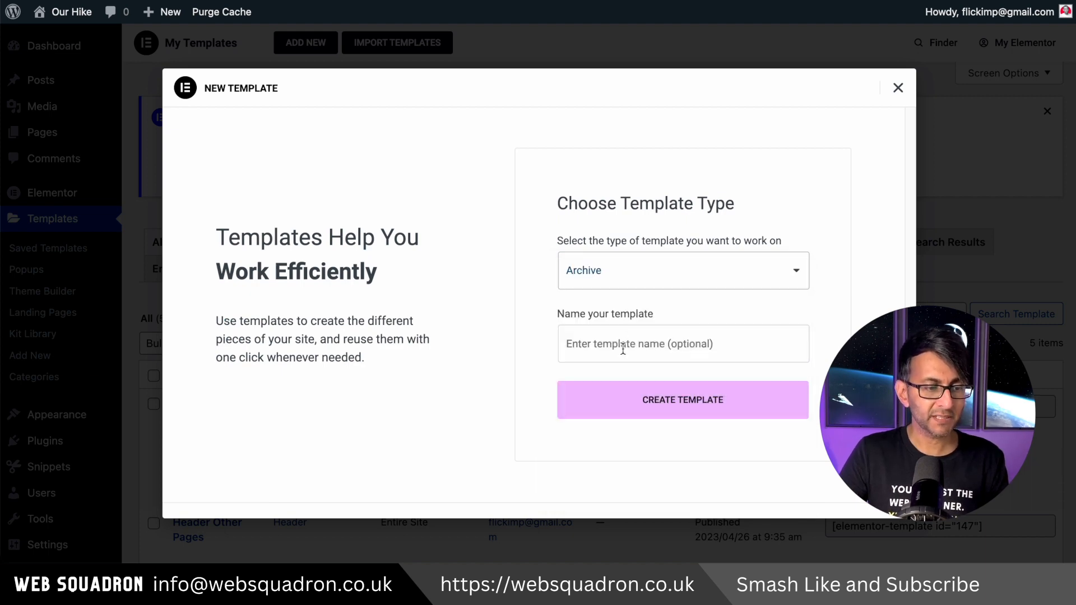
left_click(624, 343)
type("Blog Archive")
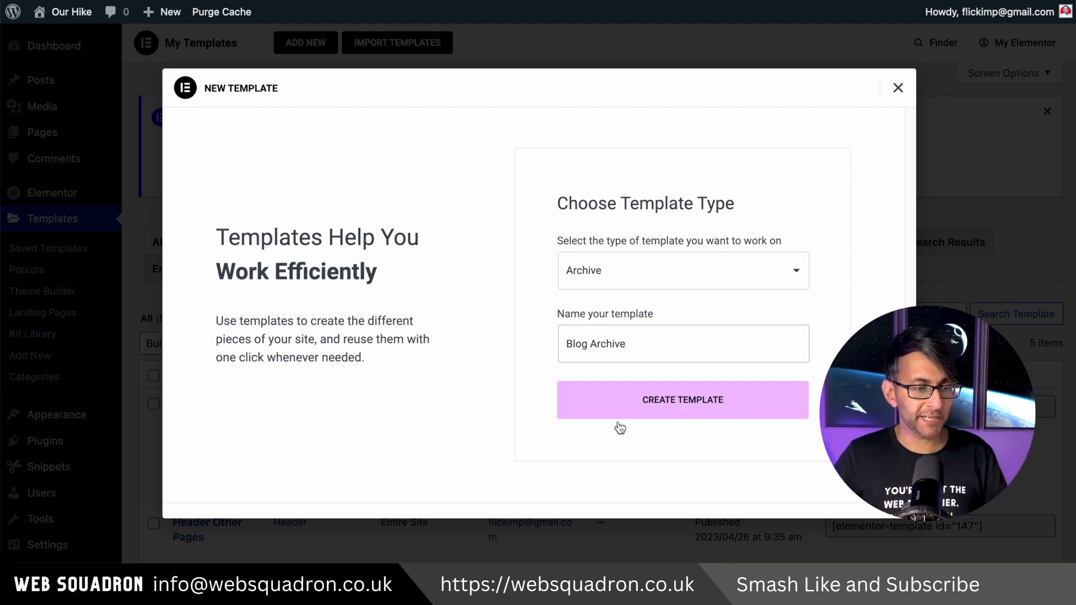
left_click(710, 399)
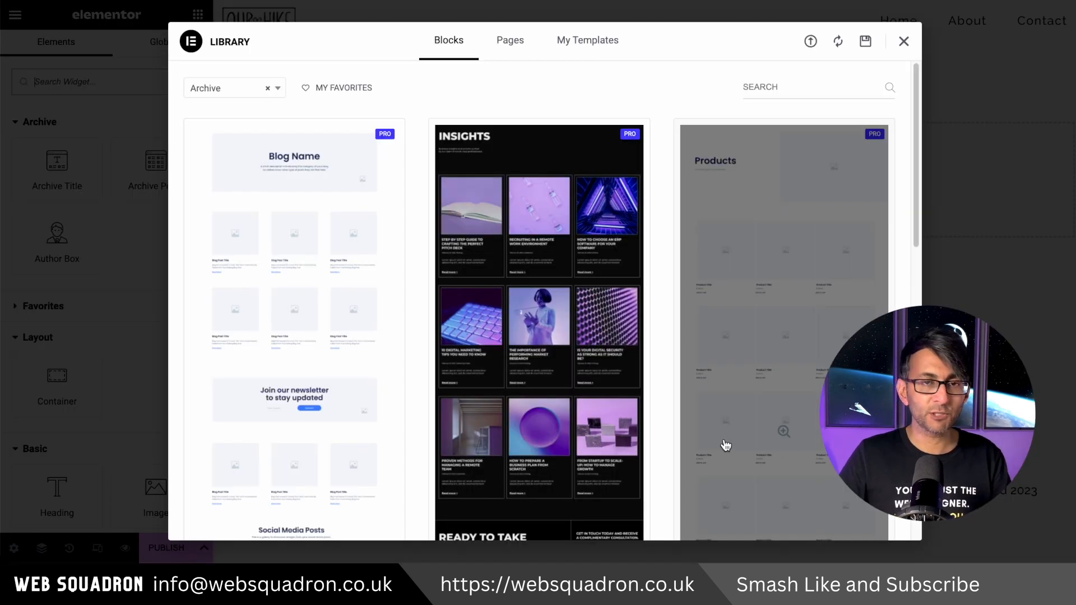
scroll(724, 444, "down", 4)
scroll(724, 444, "up", 4)
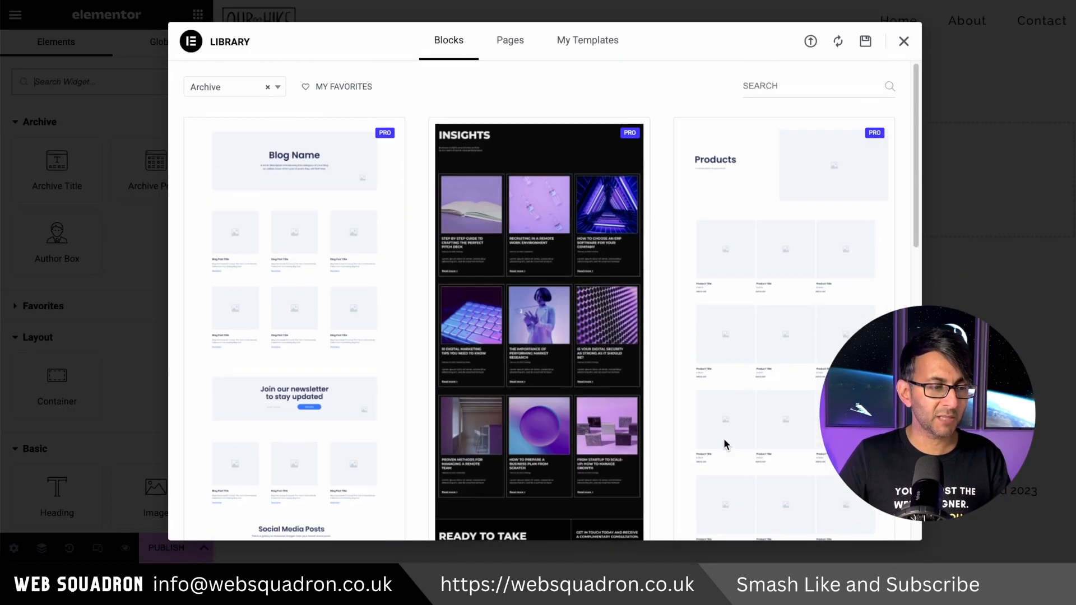
left_click(904, 42)
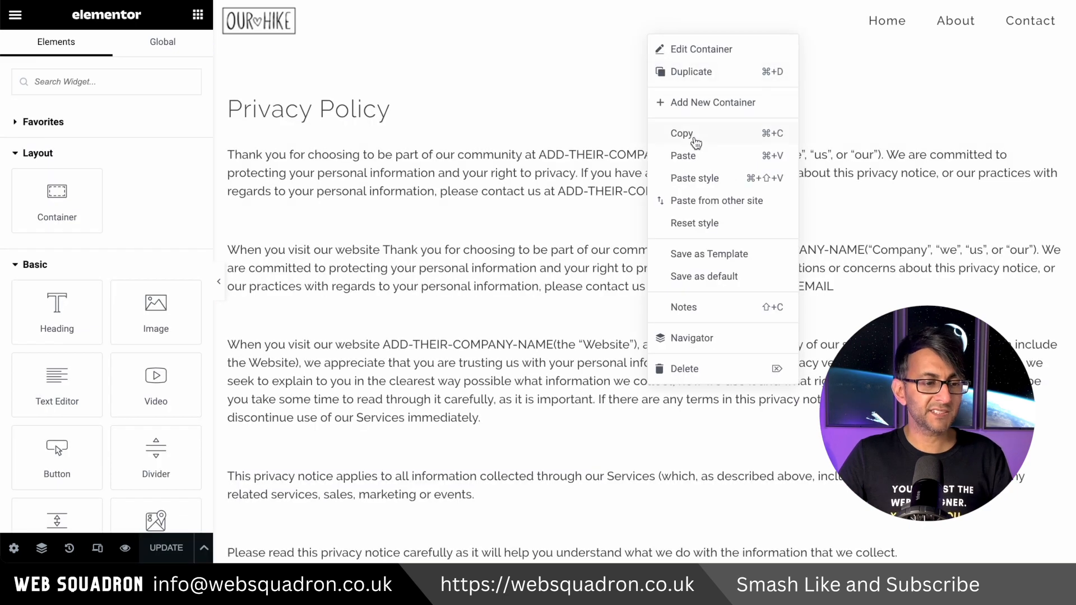
Copy the container from the Privacy Policy page into the Blog Archive template and delete its text editor
left_click(698, 139)
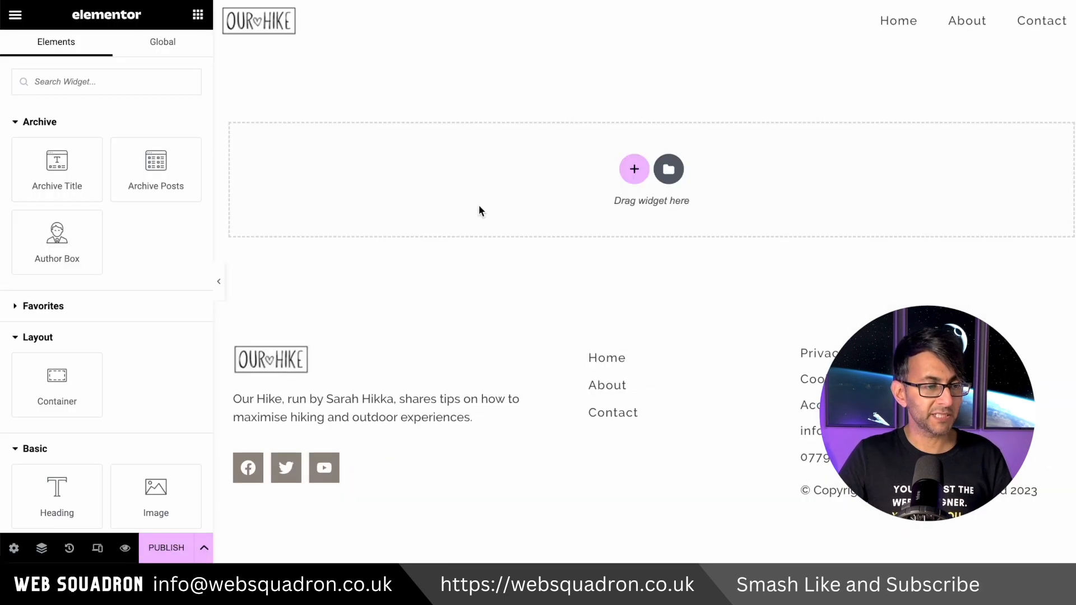
right_click(411, 167)
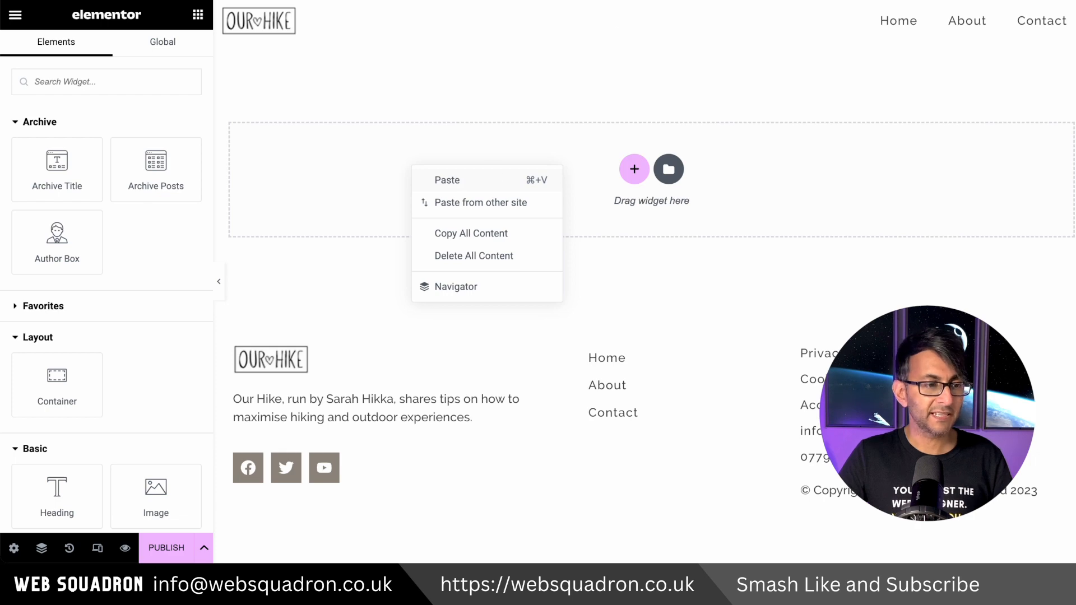
left_click(457, 177)
right_click(563, 200)
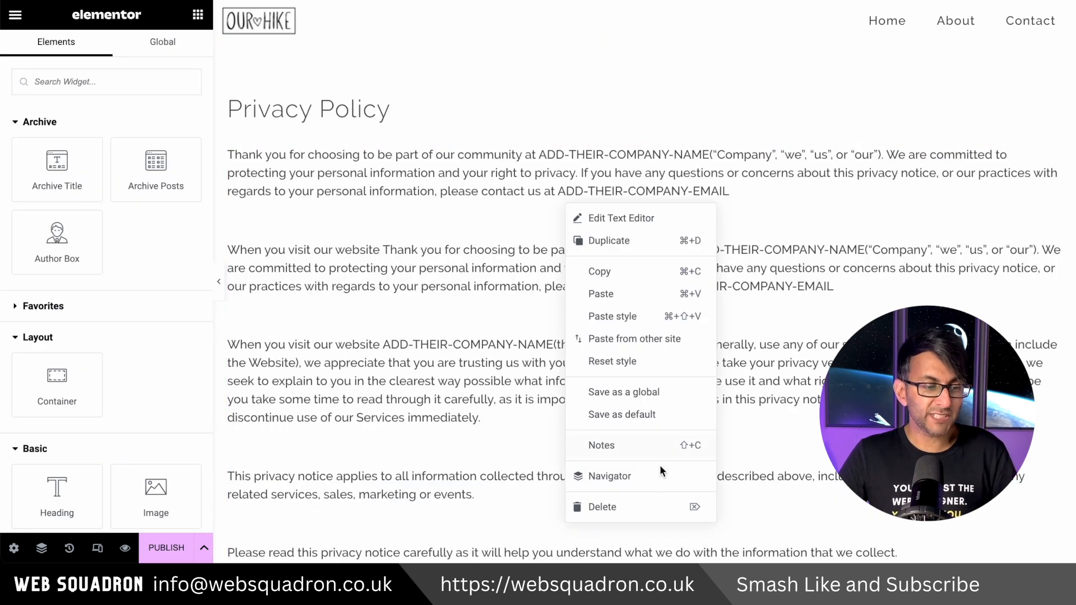
left_click(631, 507)
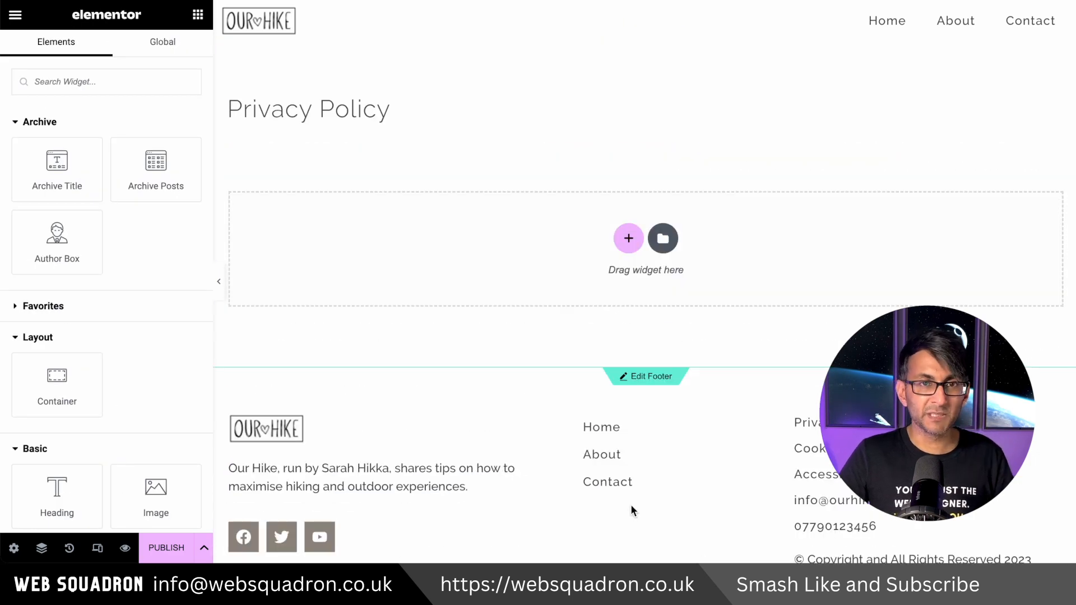
Change the pasted heading's title to "Our Brilliant Blog" and return to the widget list
left_click(372, 107)
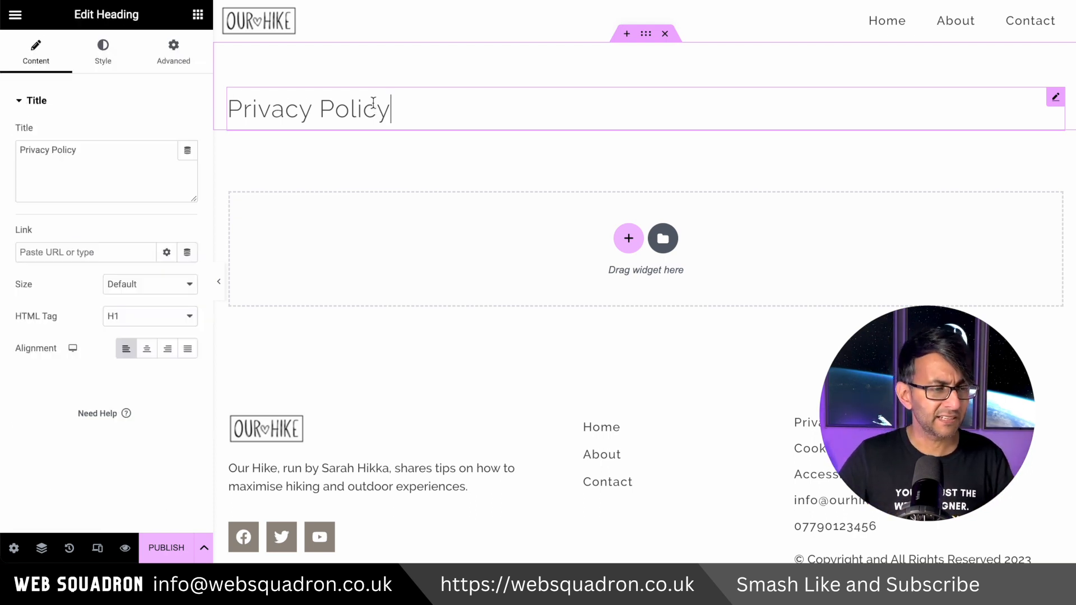
left_click(197, 17)
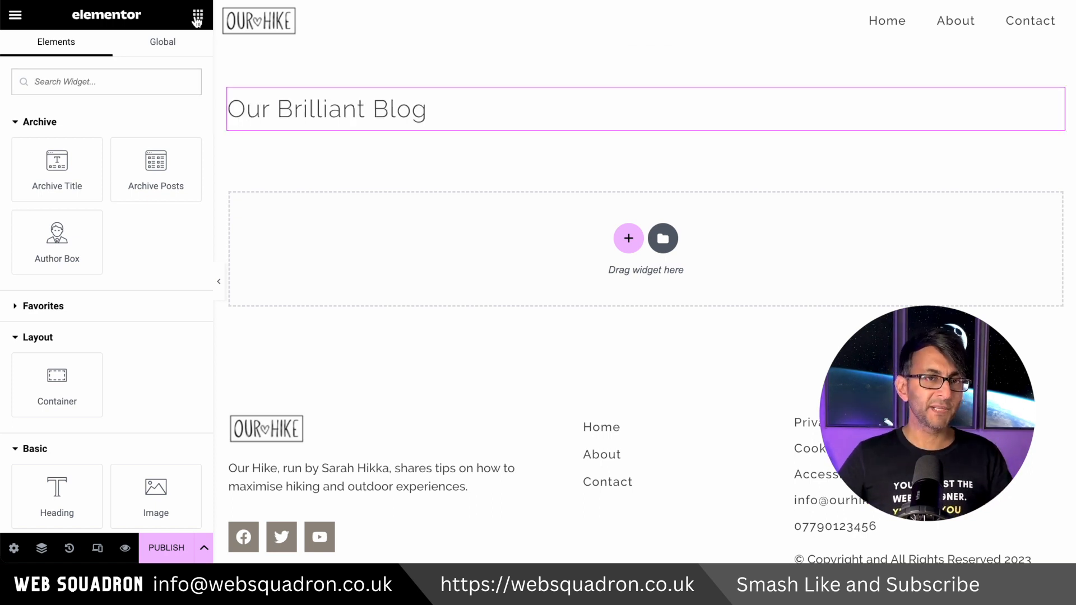
Try an Archive Posts widget below the blog heading and delete it from the container
left_click(150, 76)
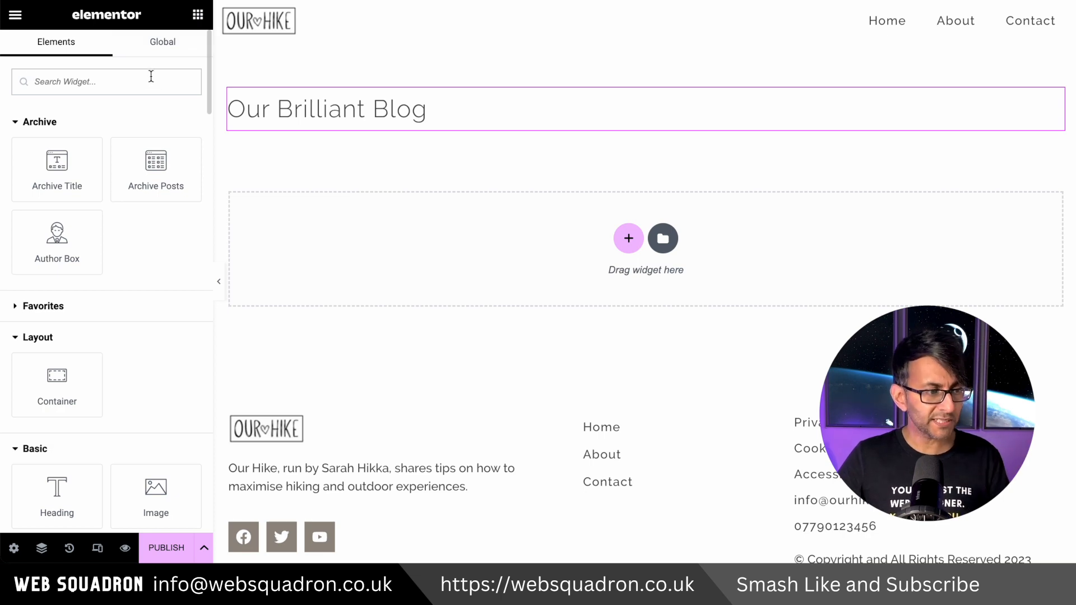
left_click_drag(160, 168, 252, 159)
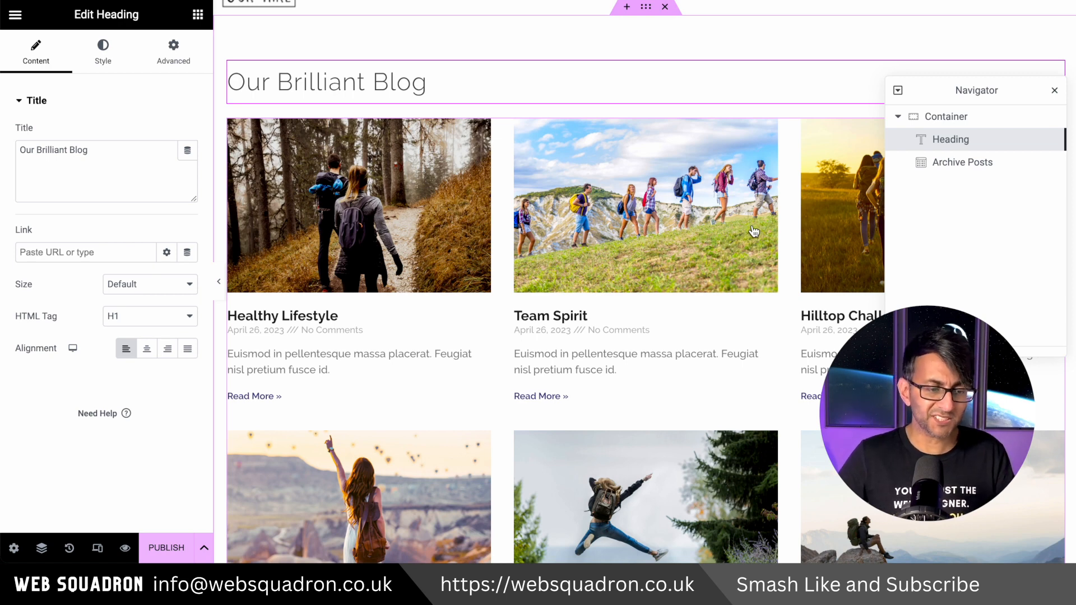
right_click(953, 168)
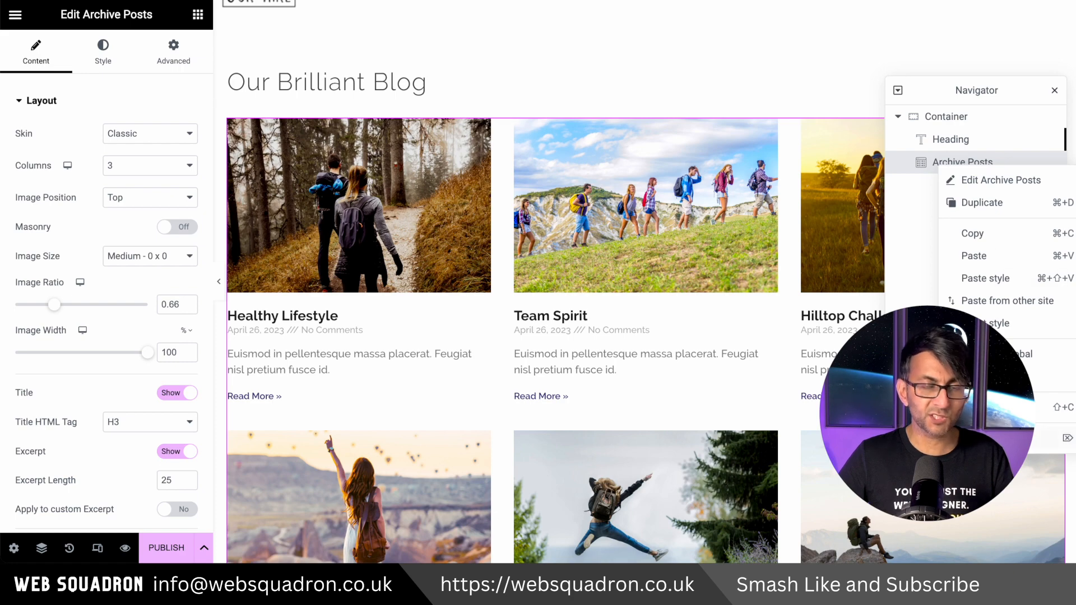
left_click(975, 438)
Try a Posts widget below the heading, including its Query settings, and delete its container
left_click(163, 83)
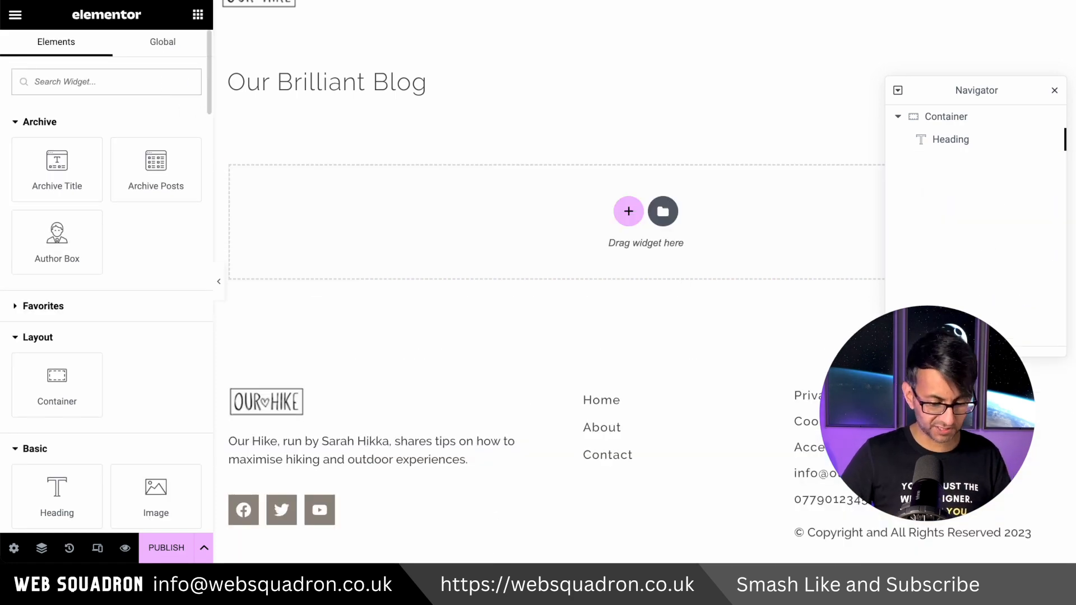
type("posts")
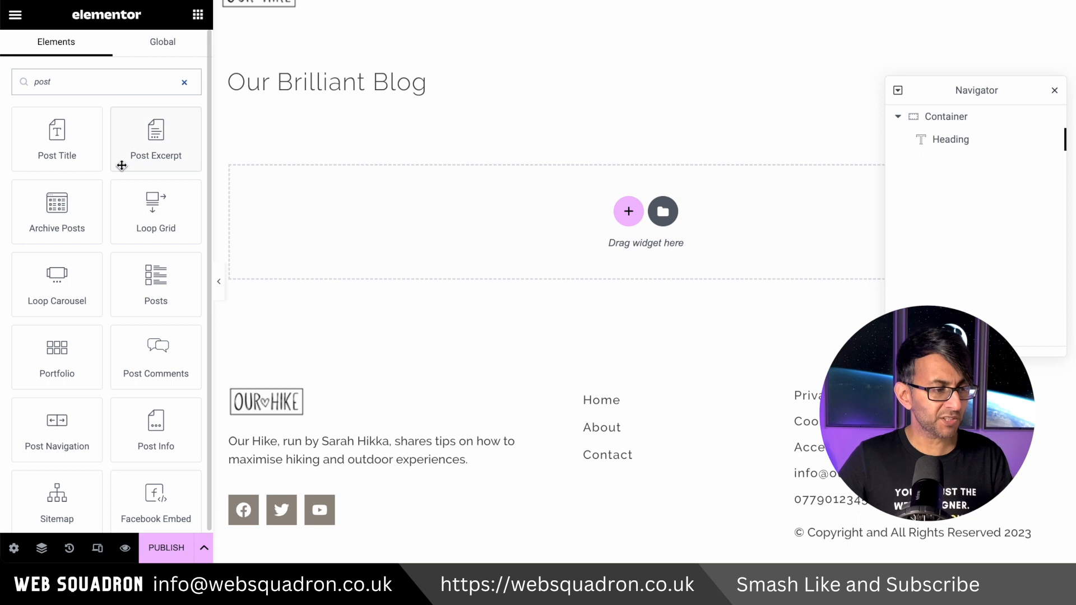
left_click_drag(156, 221, 387, 237)
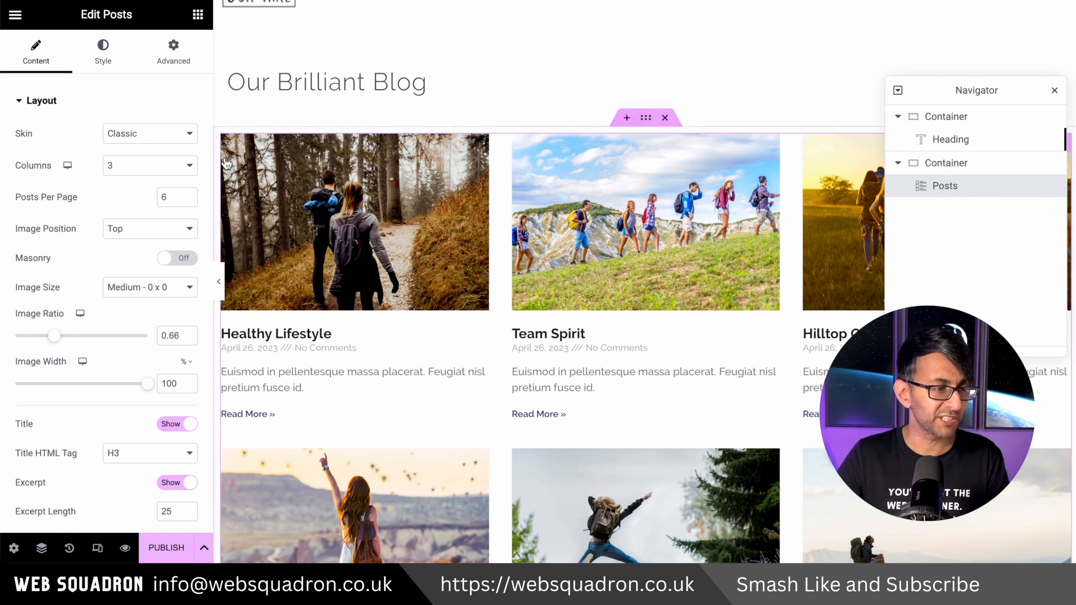
left_click(24, 104)
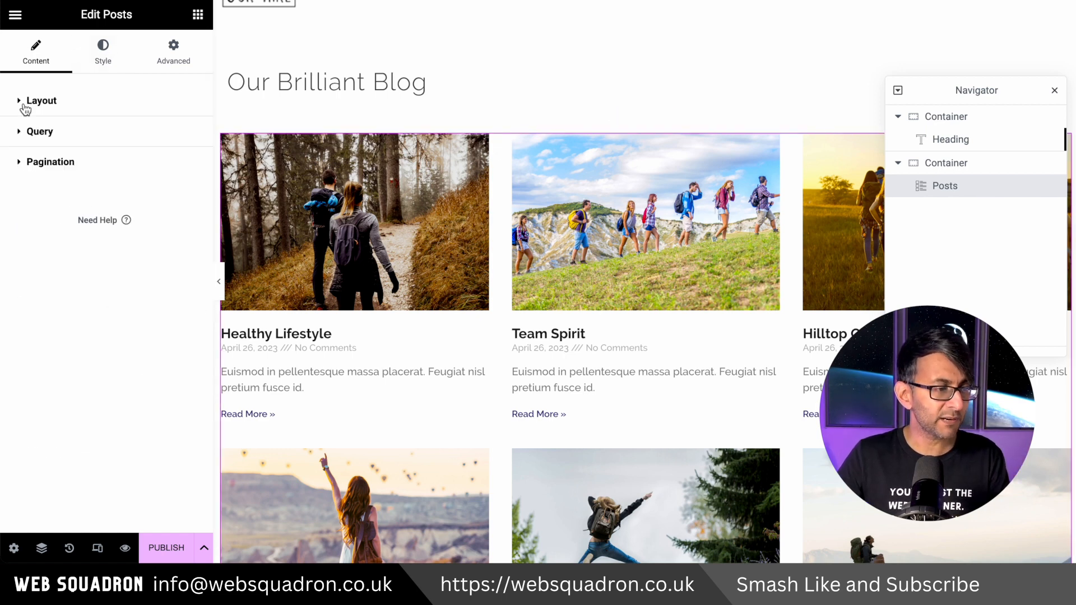
left_click(76, 142)
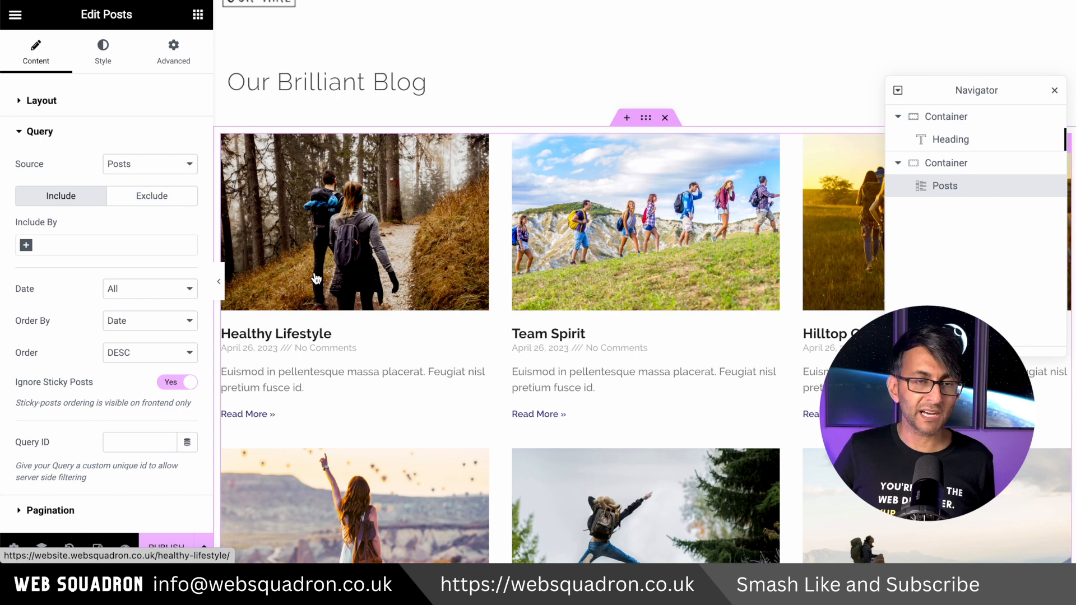
left_click(666, 118)
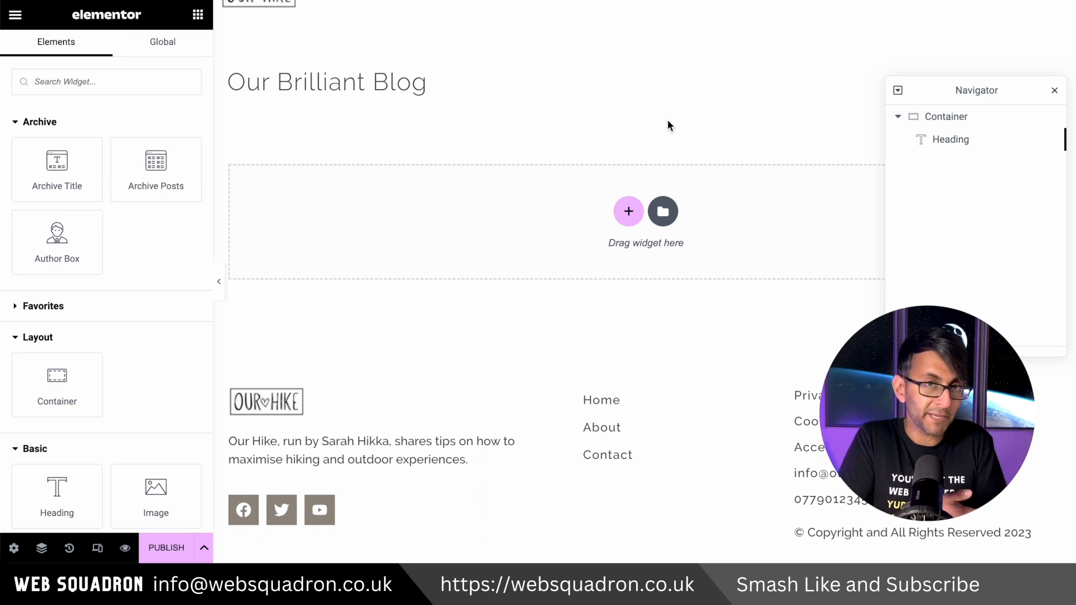
Add a Loop Grid widget below the "Our Brilliant Blog" heading
left_click(176, 84)
type("loop")
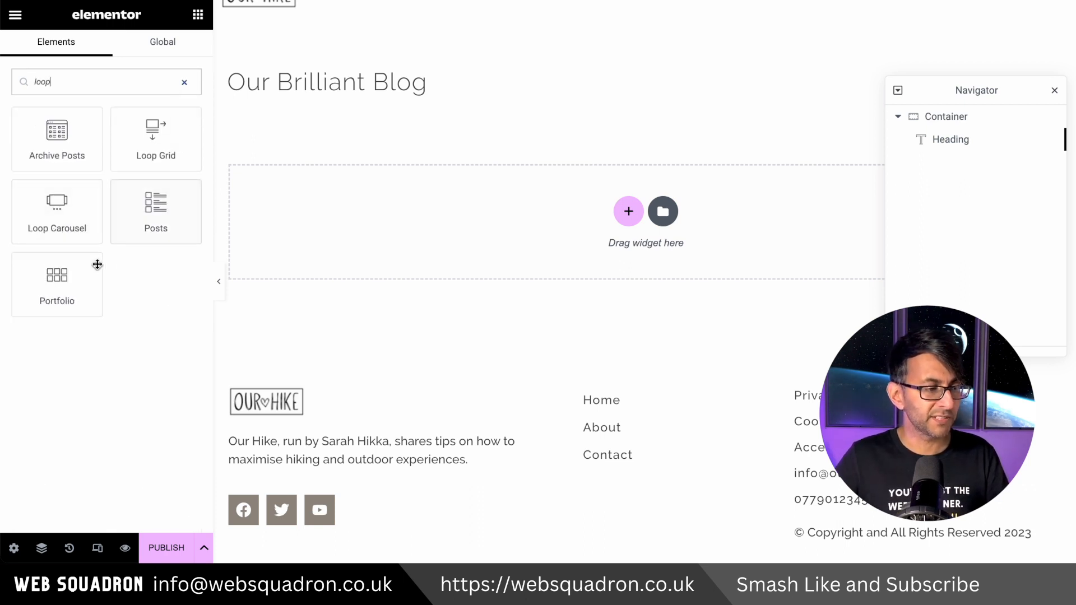
left_click_drag(154, 157, 814, 250)
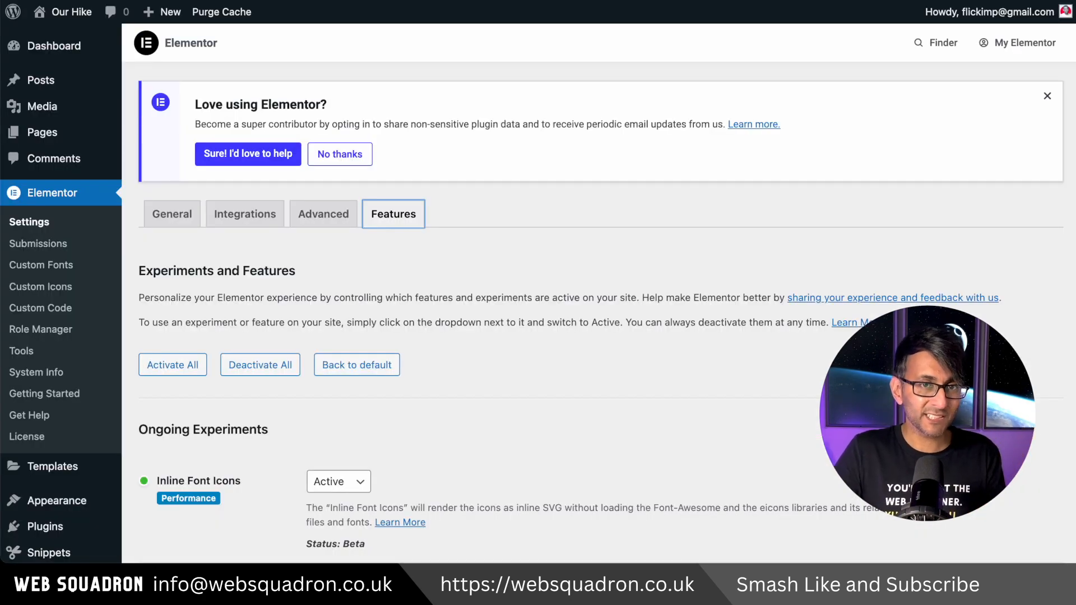
Review the activation status of the ongoing experiments in Elementor's Features settings
scroll(561, 308, "down", 10)
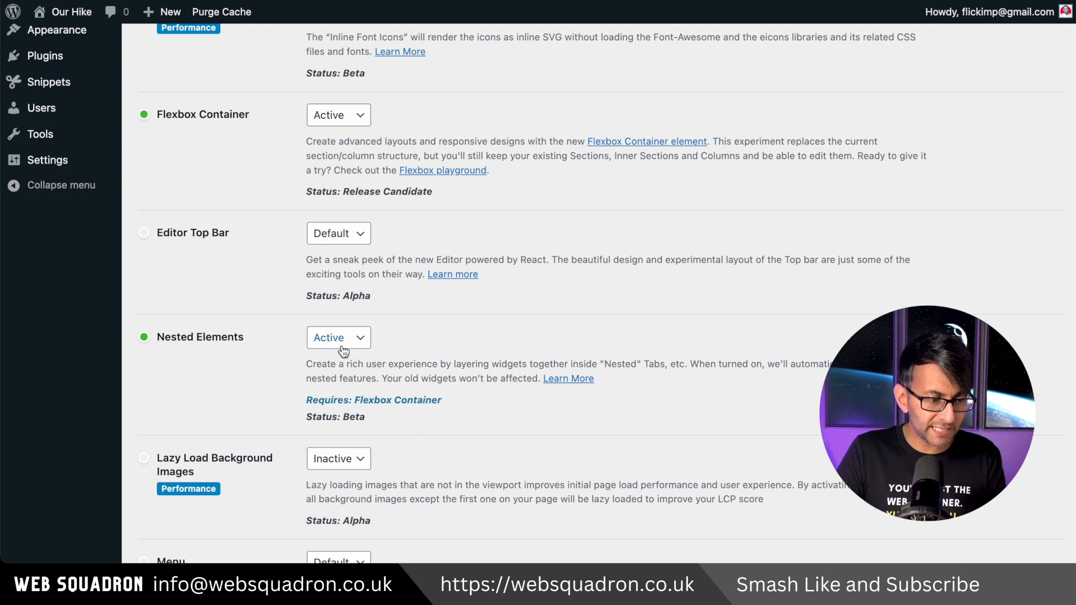
scroll(368, 375, "down", 1)
scroll(368, 379, "down", 3)
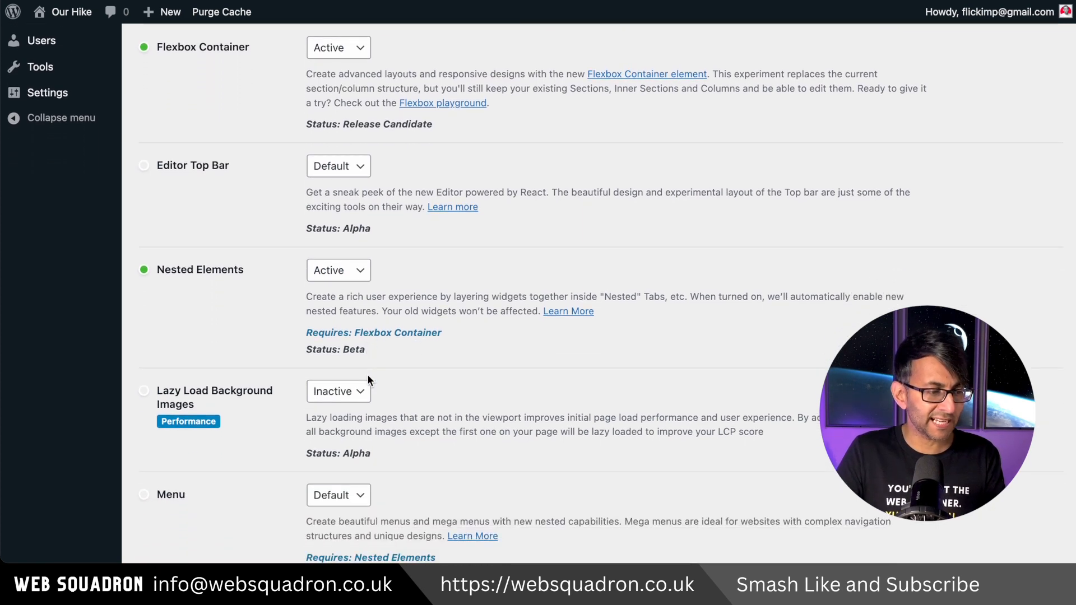
scroll(183, 296, "down", 10)
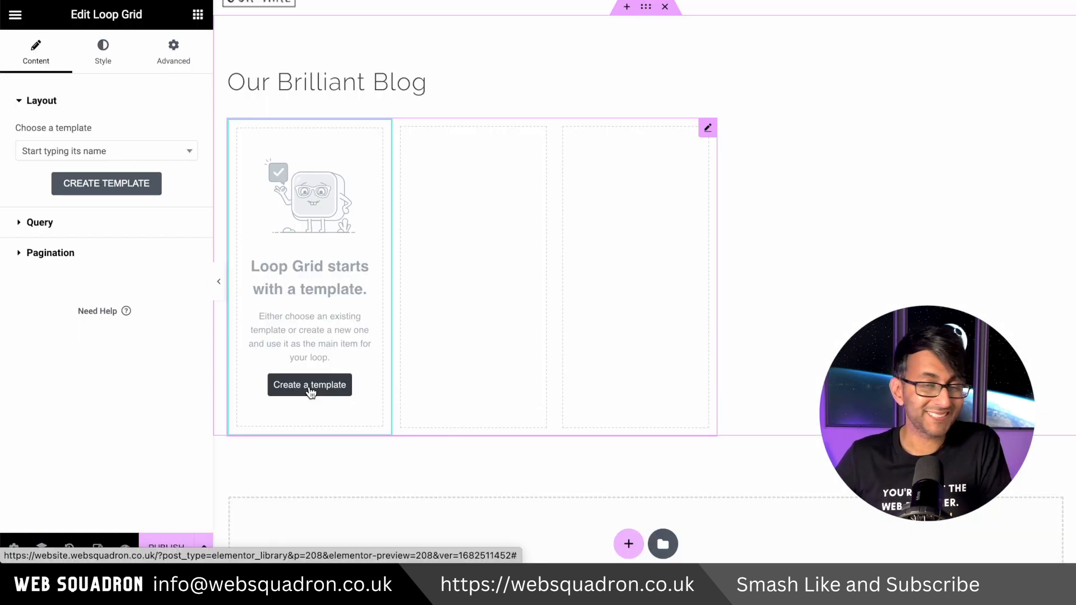
Create a new template for the Loop Grid, saving the archive changes, and add a single vertical-direction container to it
left_click(310, 386)
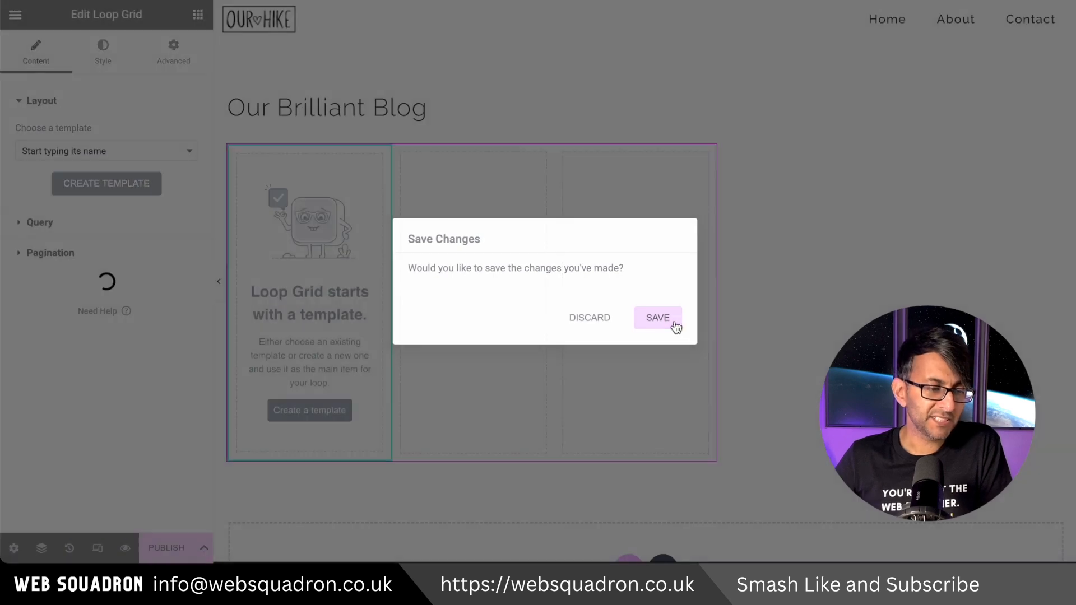
left_click(674, 322)
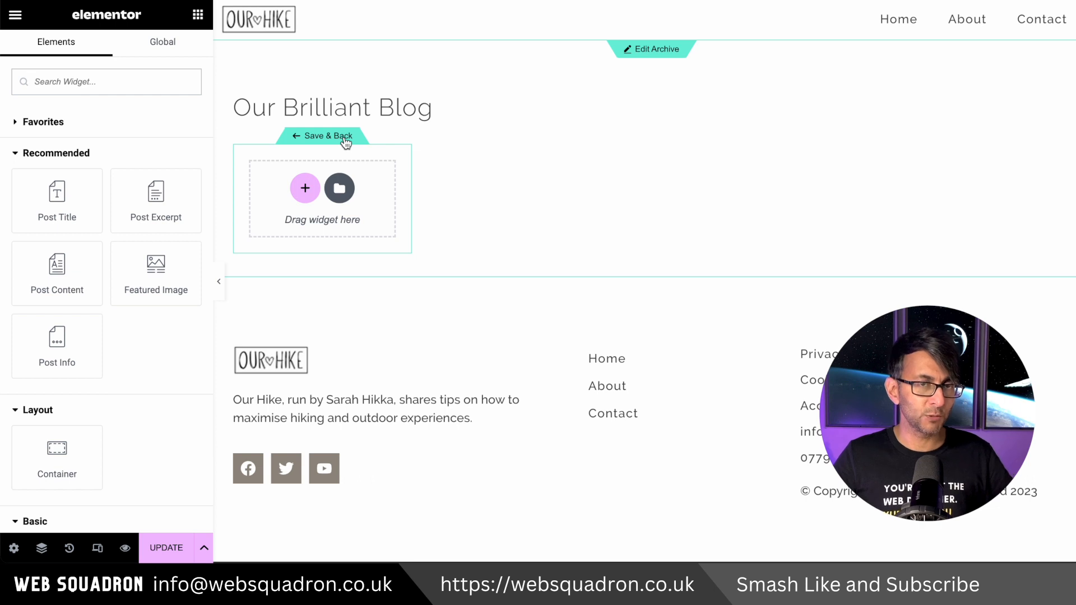
left_click(301, 187)
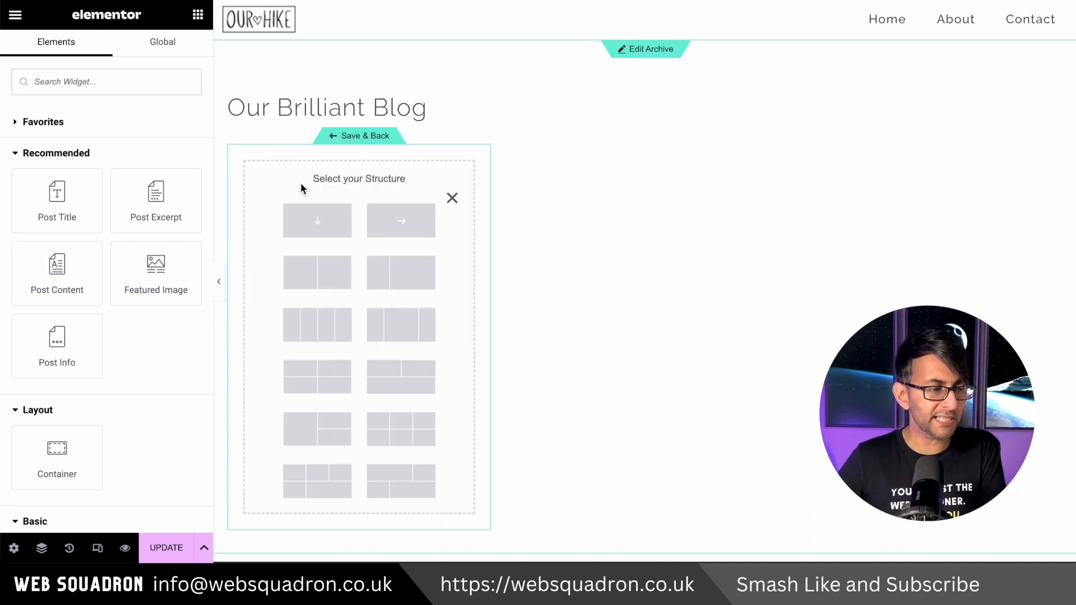
left_click(311, 228)
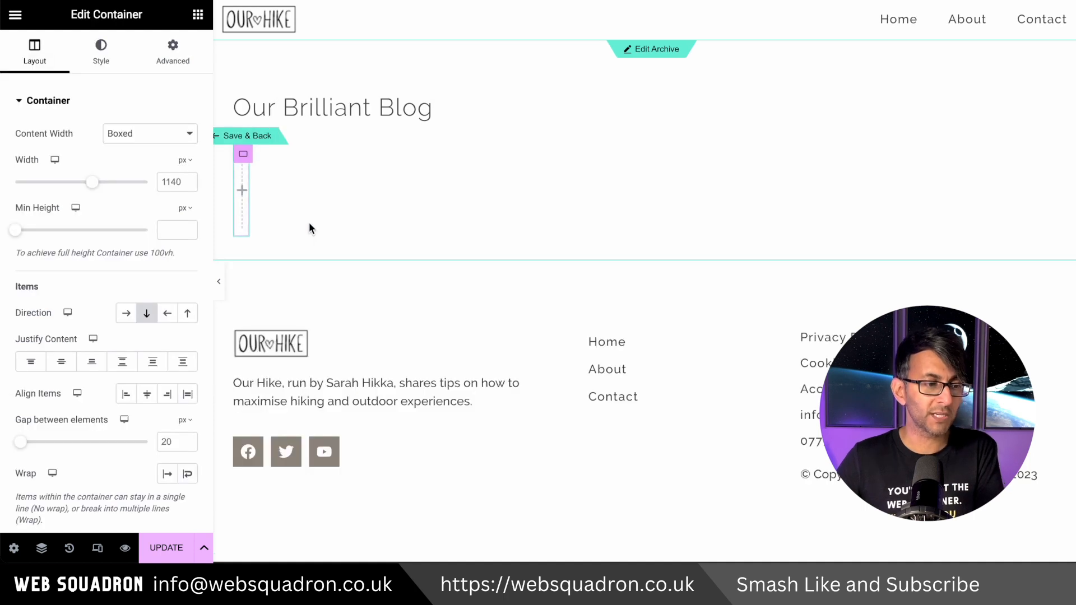
Add a Call to Action widget to the loop item's container and set its skin to Cover
left_click(197, 15)
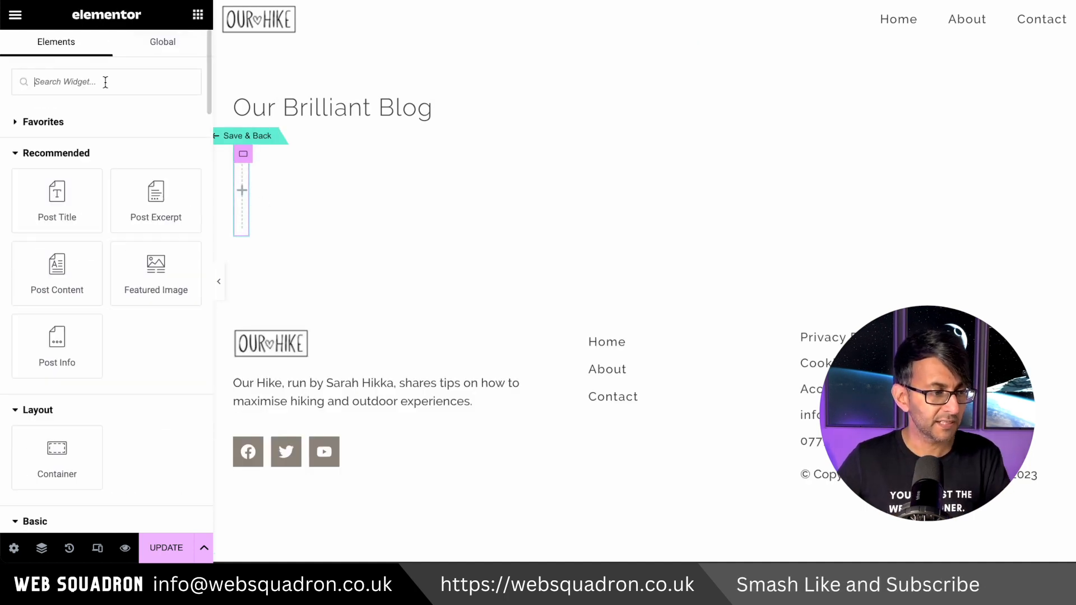
type("call")
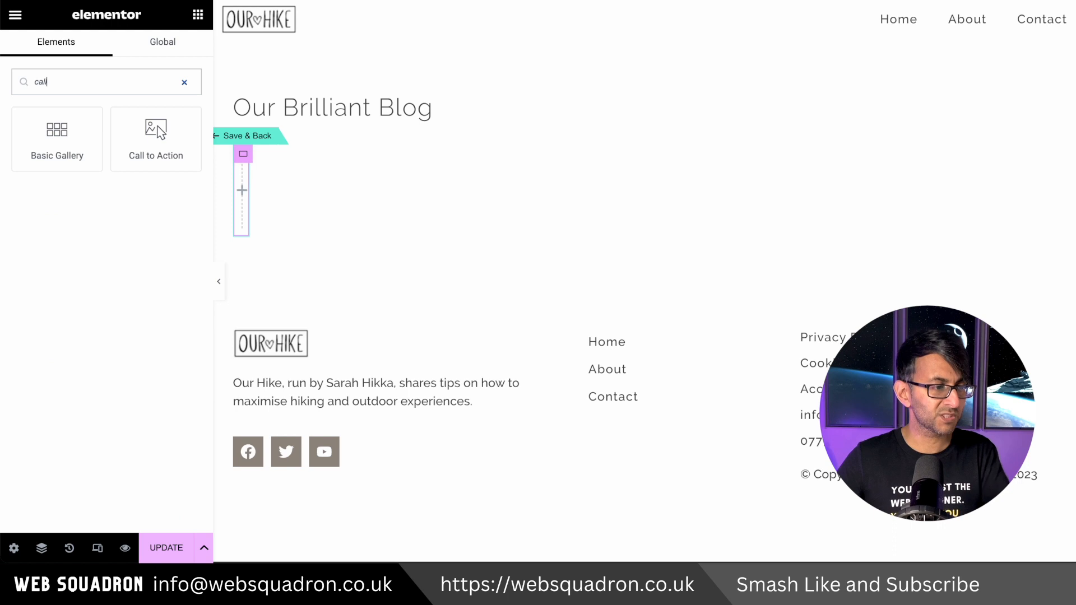
left_click_drag(157, 126, 237, 193)
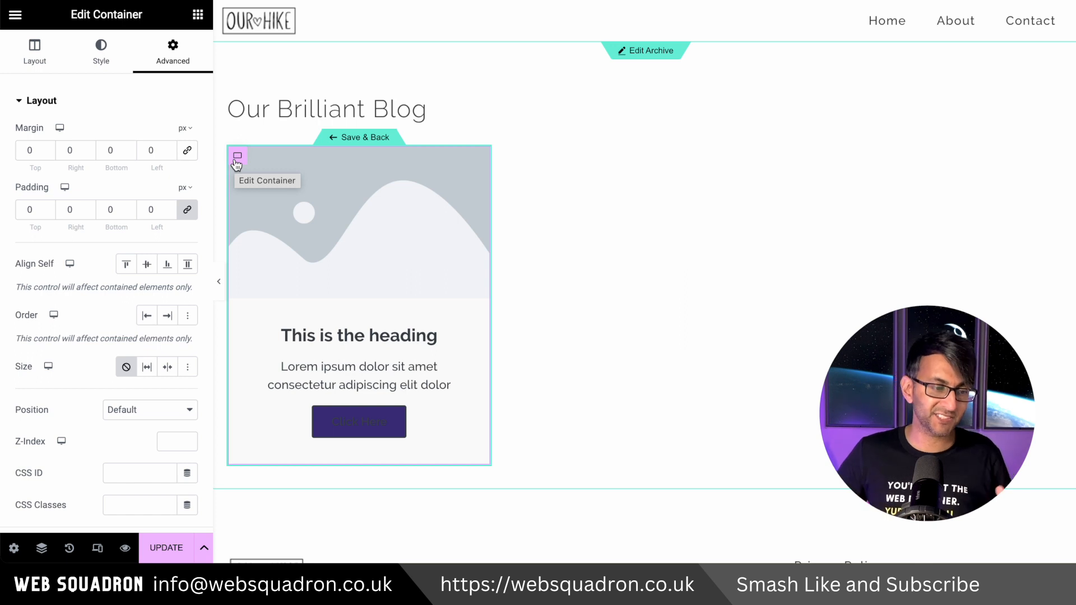
left_click(477, 155)
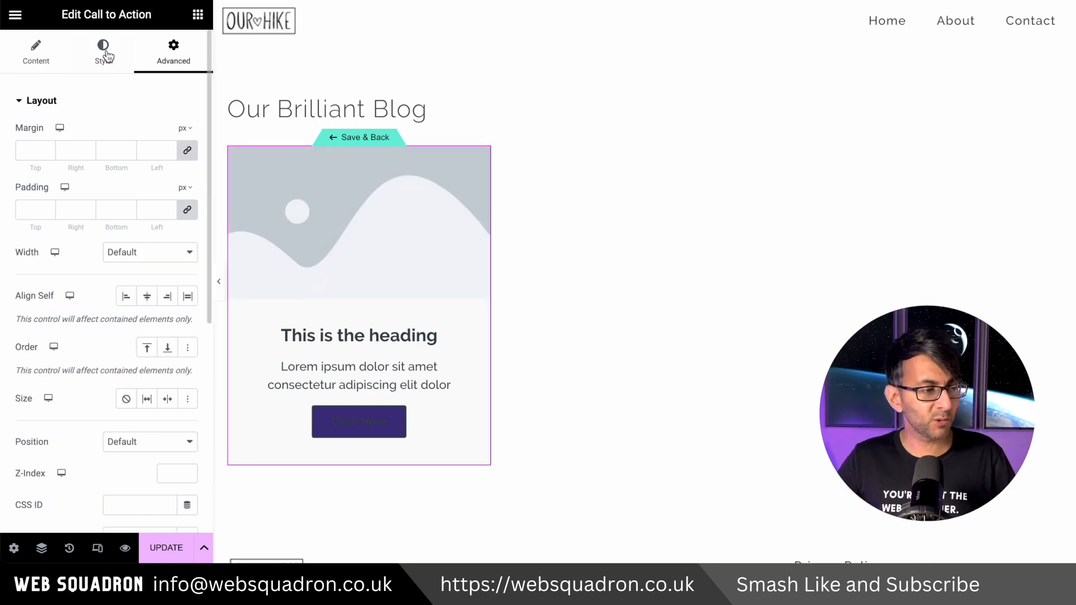
left_click(49, 53)
left_click(145, 136)
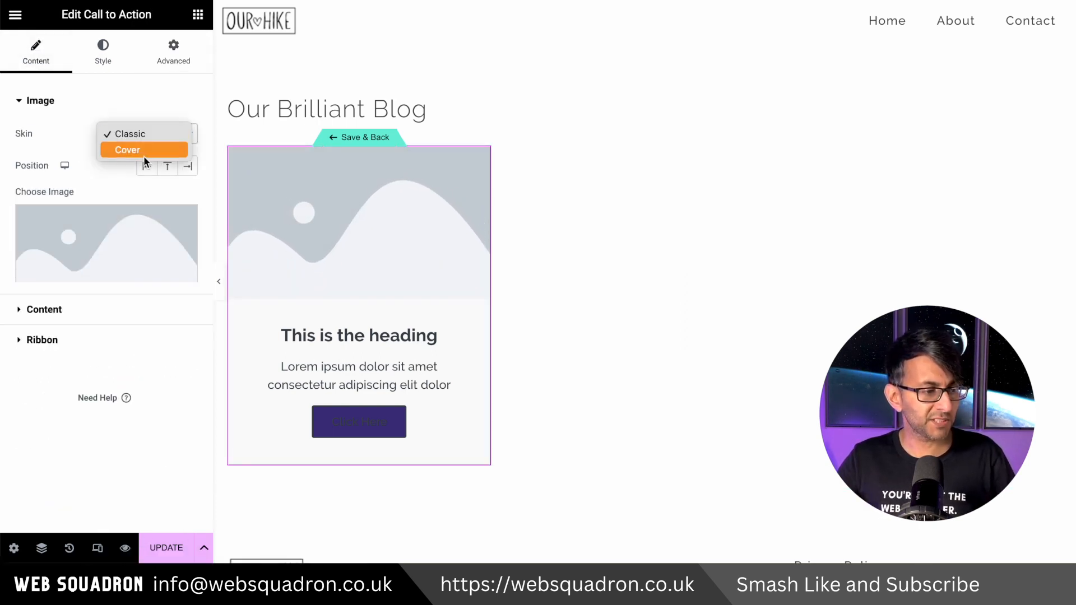
left_click(146, 150)
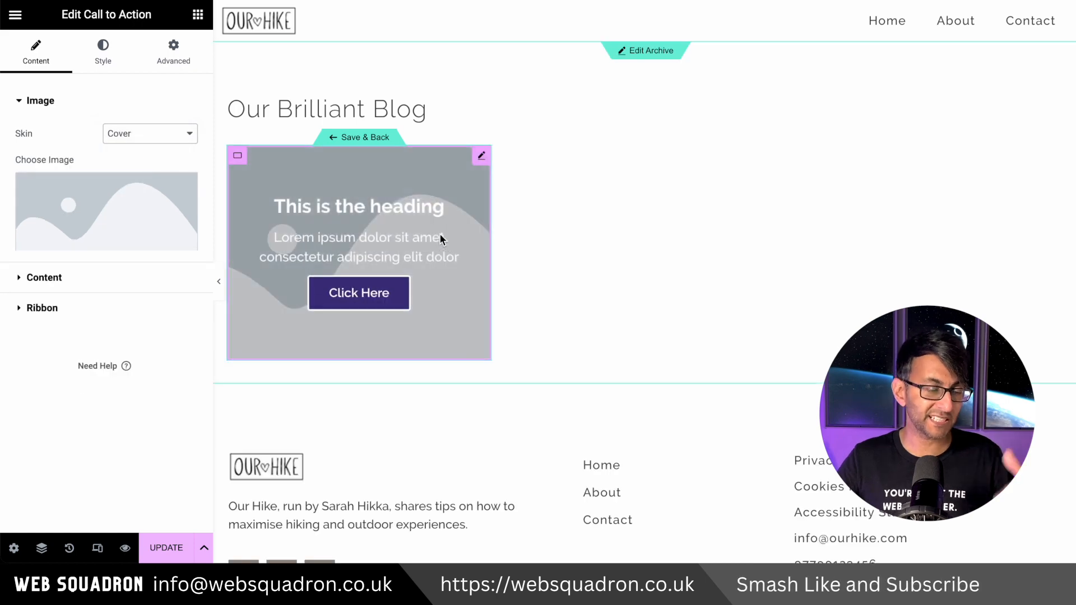
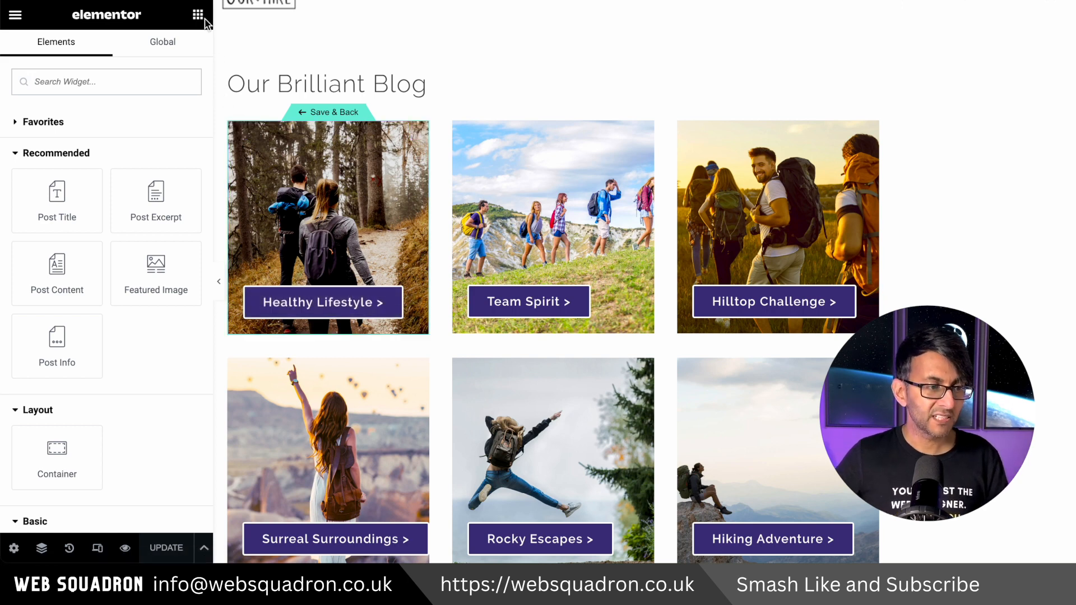
Add a Text Editor widget below the Call to Action in the loop item, with 20 px left and right padding
left_click(142, 80)
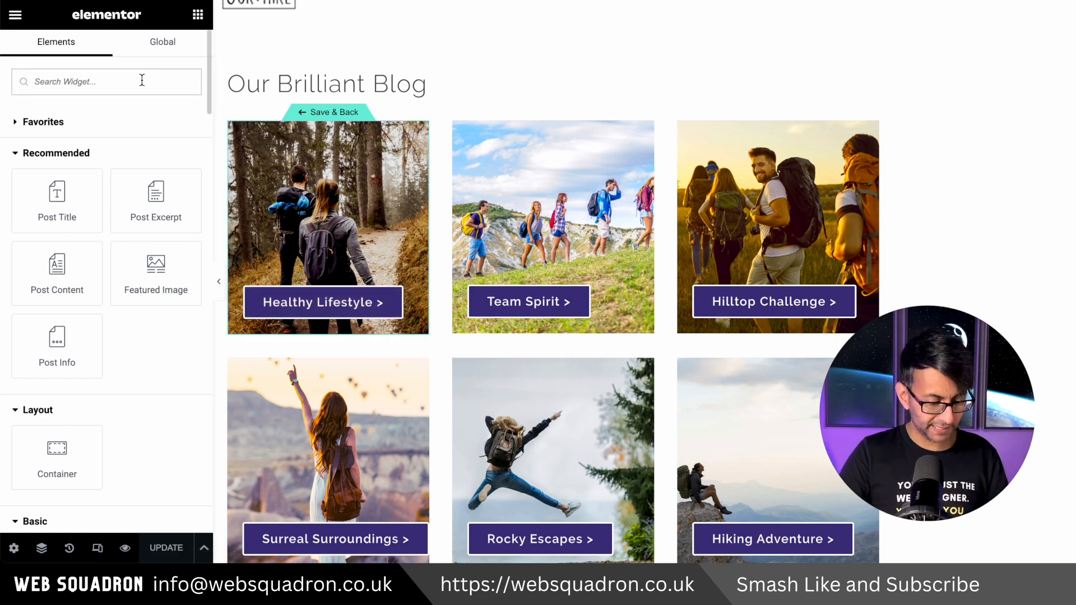
type("tex")
left_click_drag(147, 135, 332, 328)
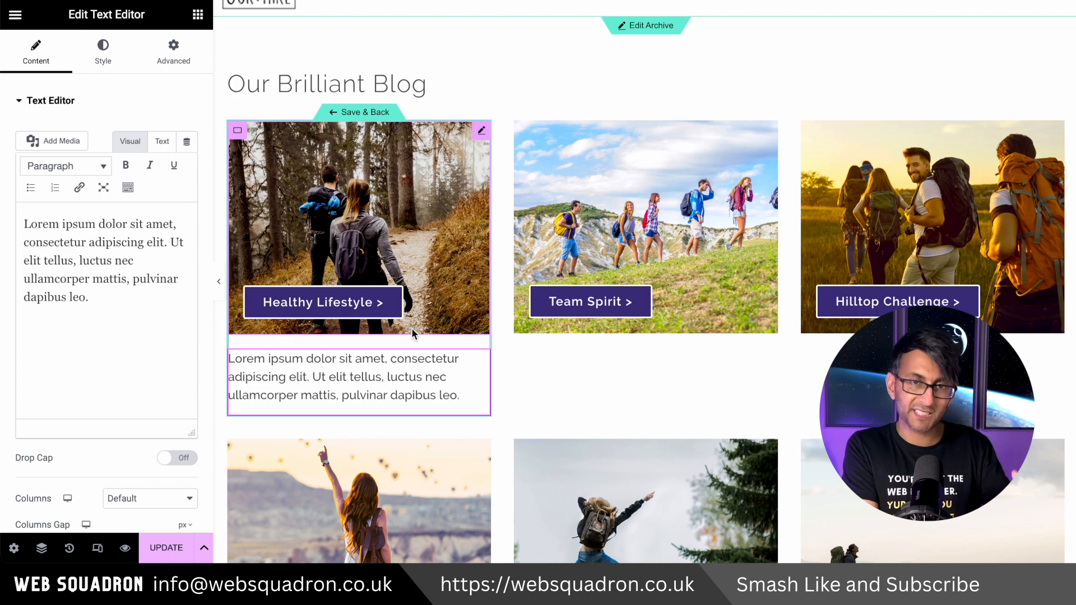
left_click(173, 49)
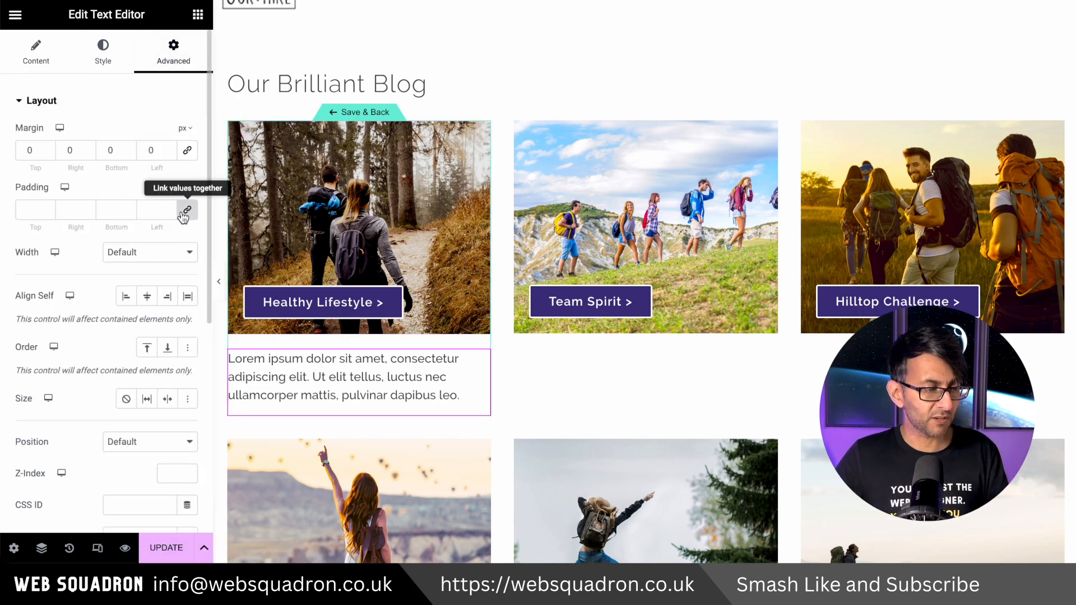
left_click(160, 205)
type("20")
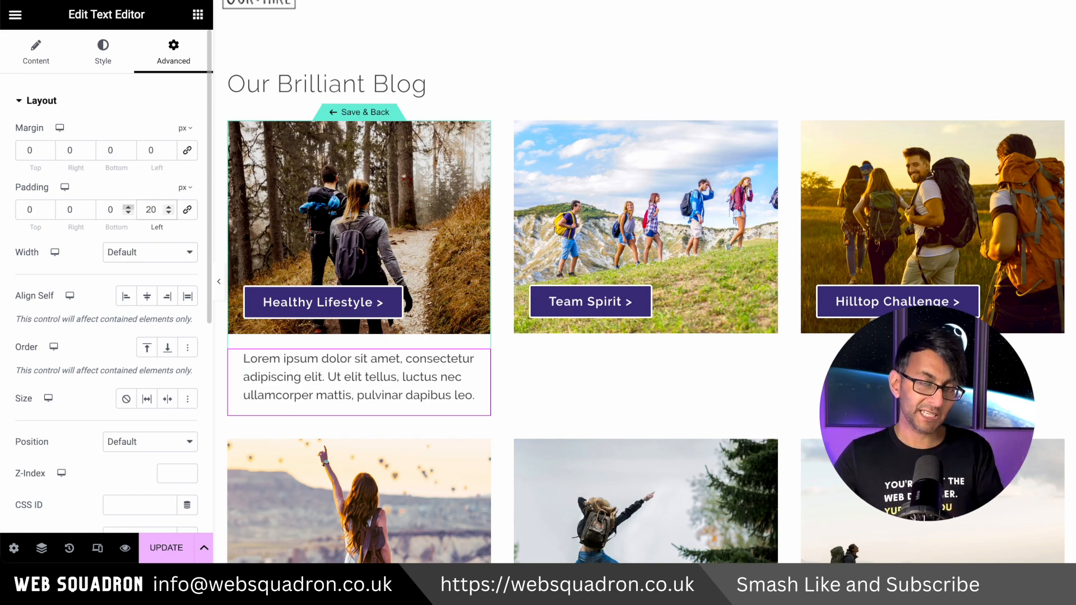
left_click(74, 210)
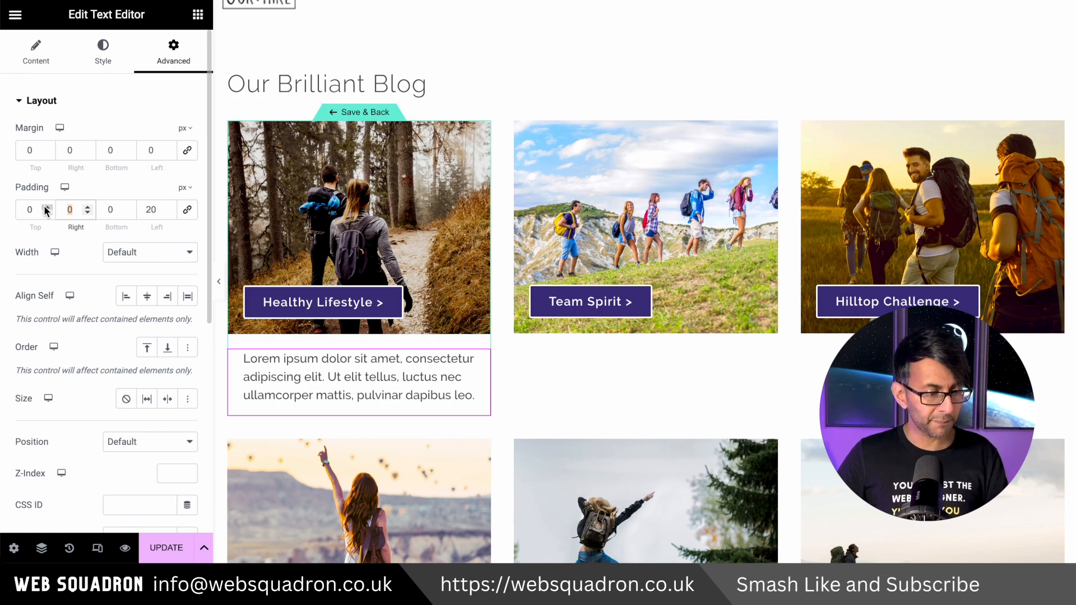
type("20")
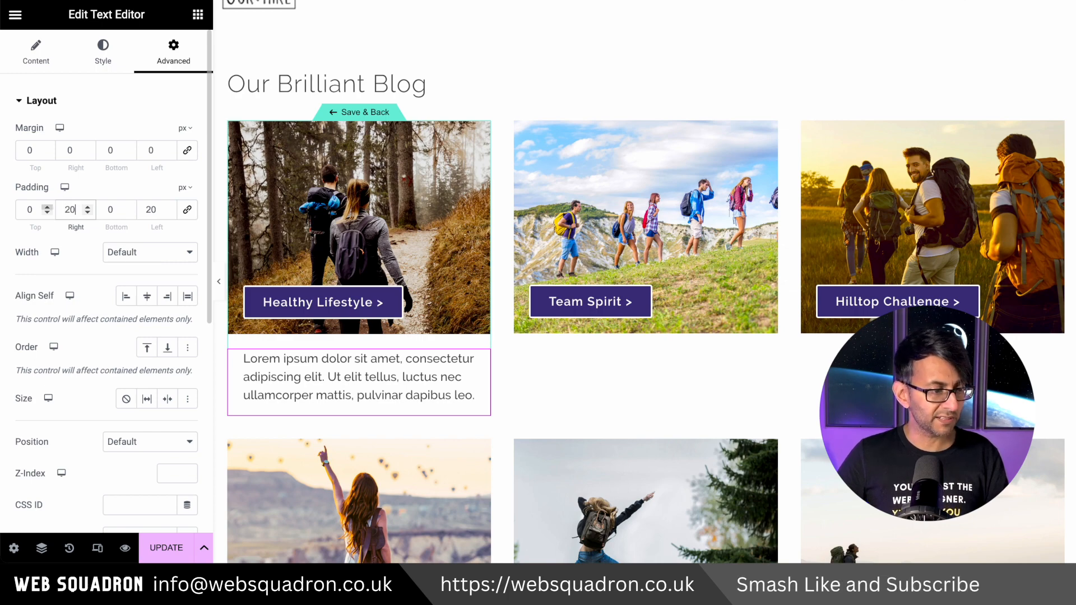
Replace the Text Editor's placeholder text with the Post Excerpt dynamic tag
left_click(36, 53)
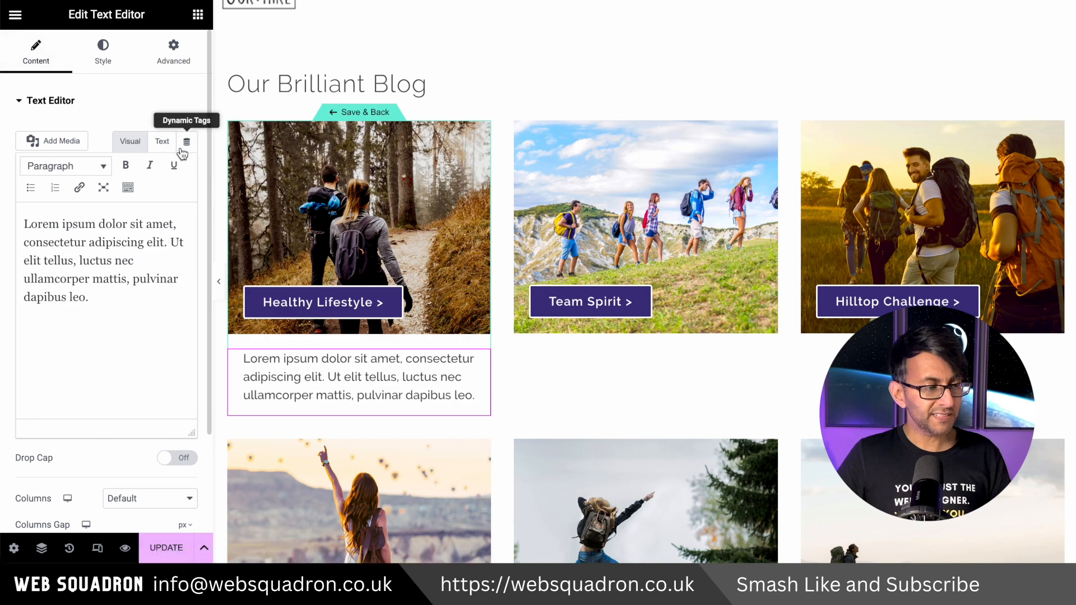
left_click_drag(124, 312, 24, 223)
key("BackSpace")
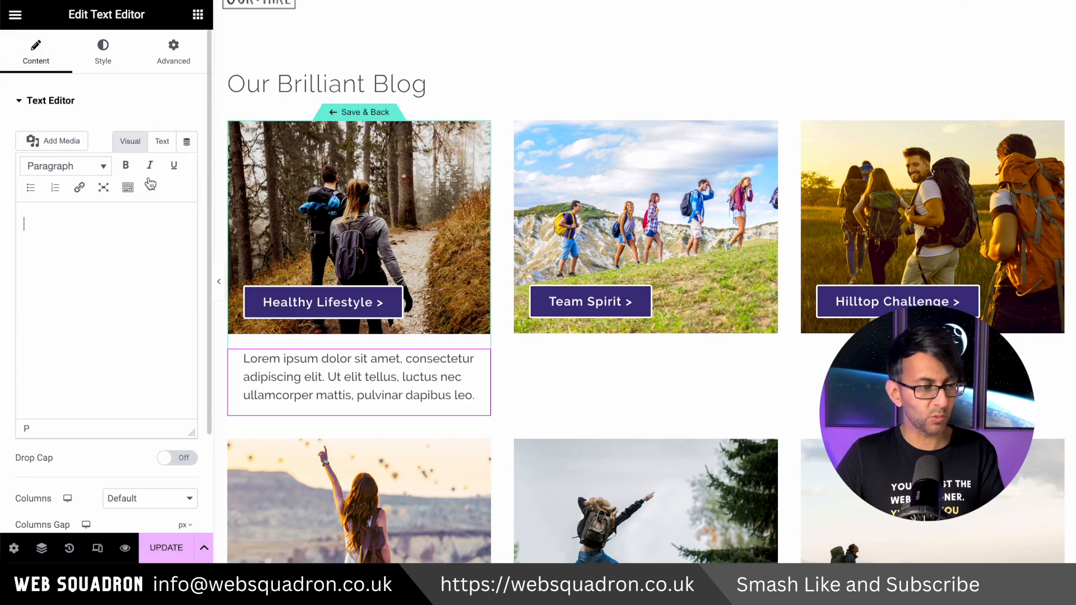
left_click(186, 143)
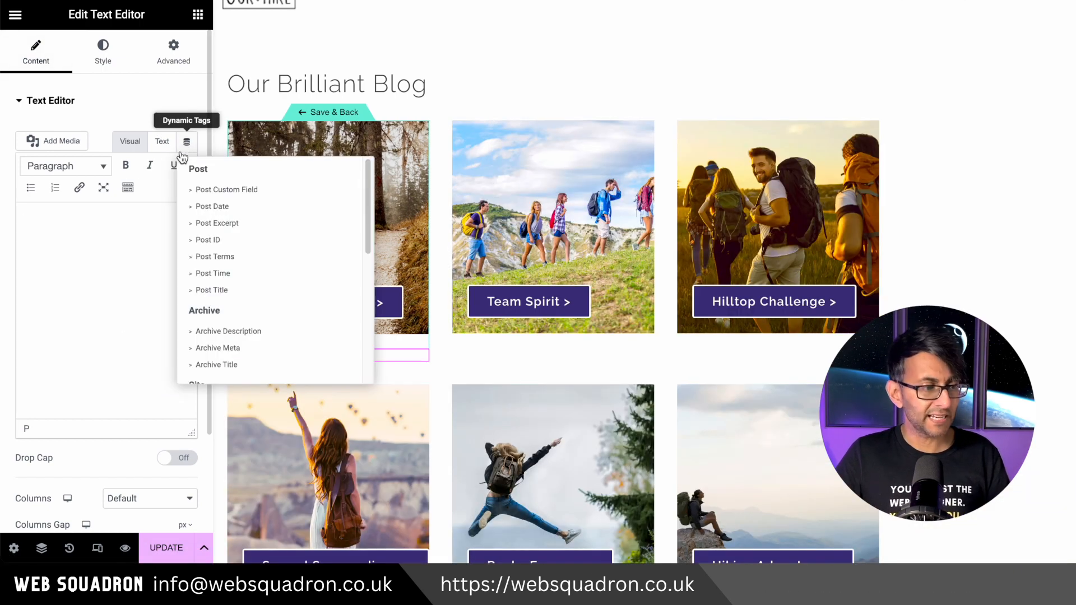
left_click(217, 223)
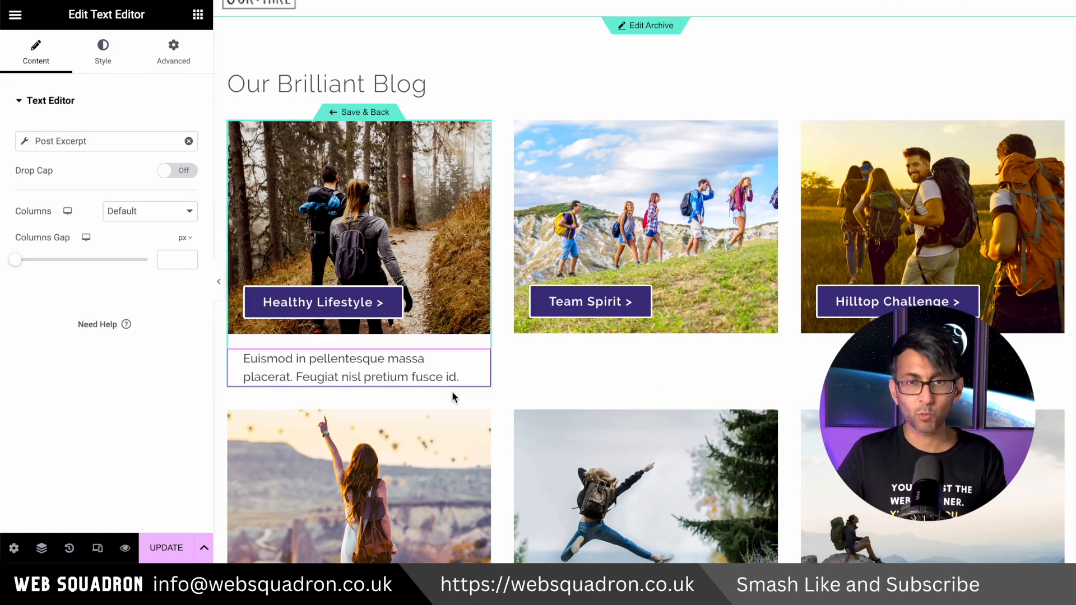
Set the excerpt text's typography size to 1 rem
left_click(102, 53)
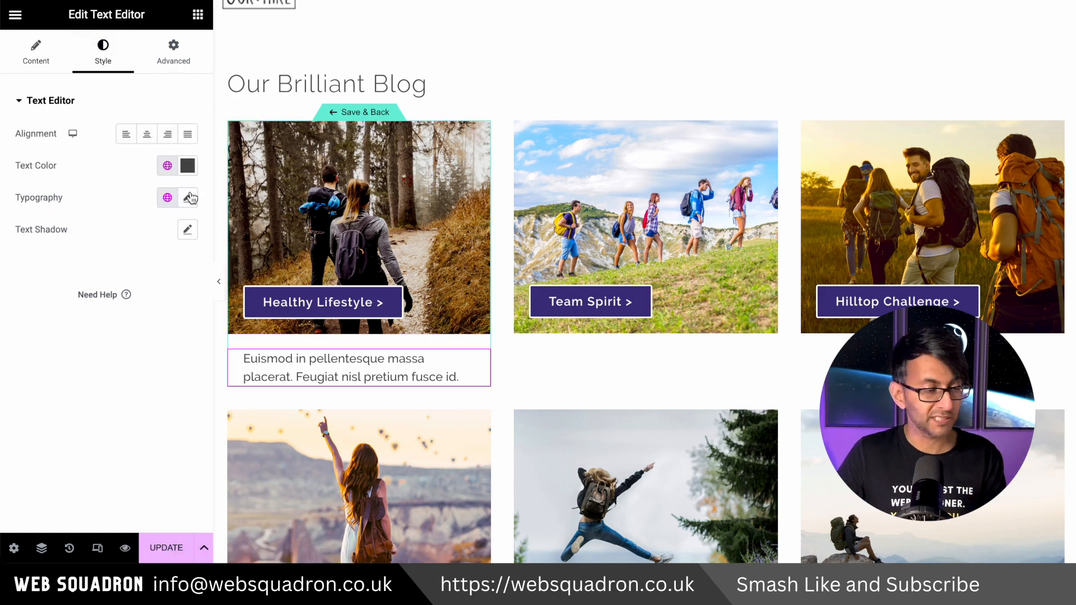
left_click(189, 197)
left_click(165, 320)
type("1")
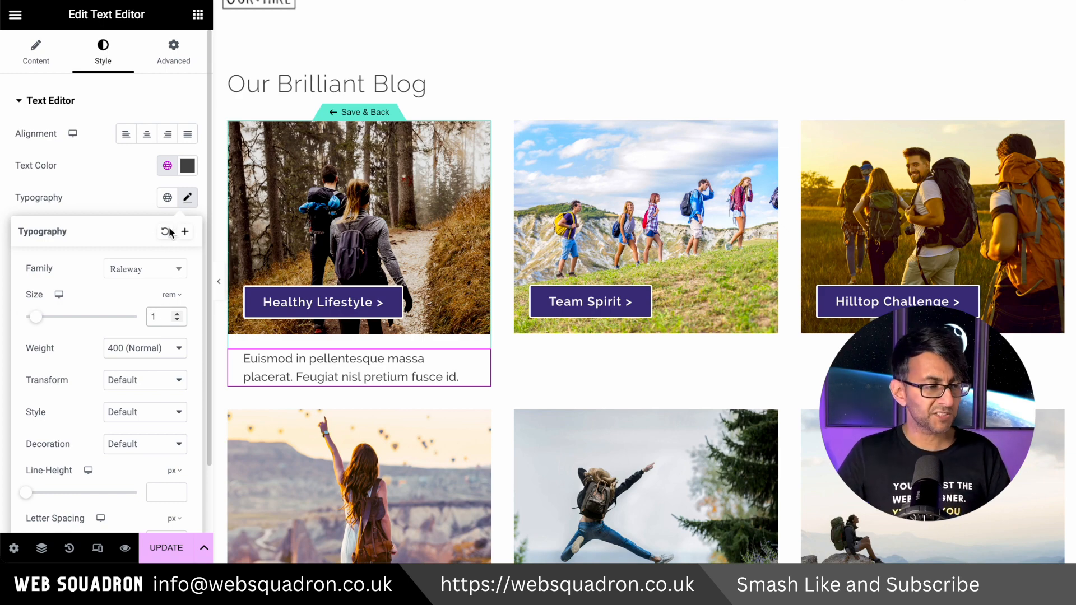
Add a Post Info widget below the excerpt and remove its Comments and Time items
left_click(198, 15)
left_click_drag(47, 353, 317, 380)
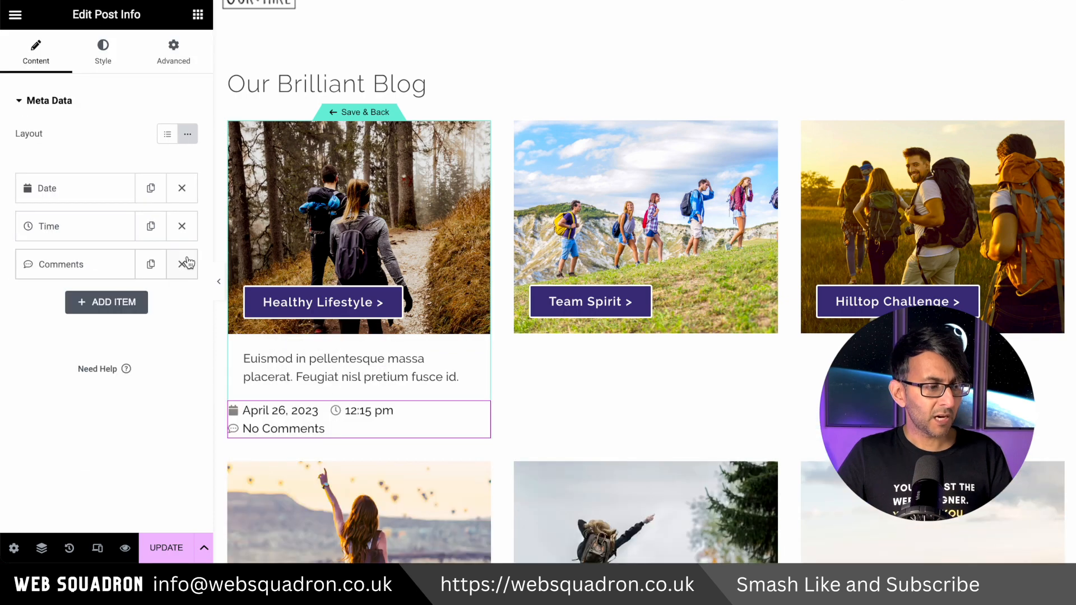
left_click(184, 261)
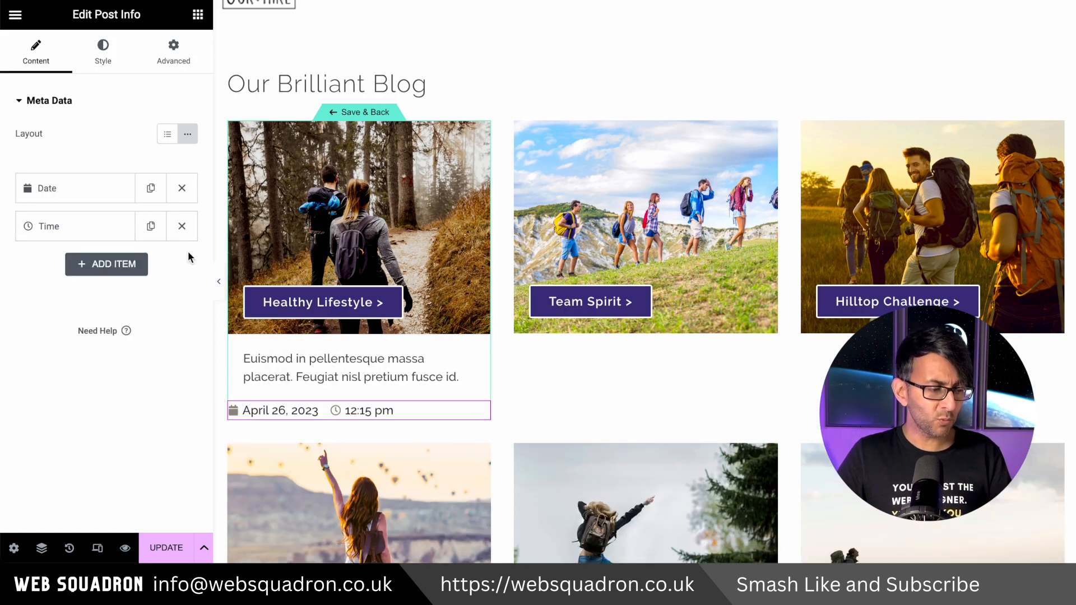
left_click(182, 226)
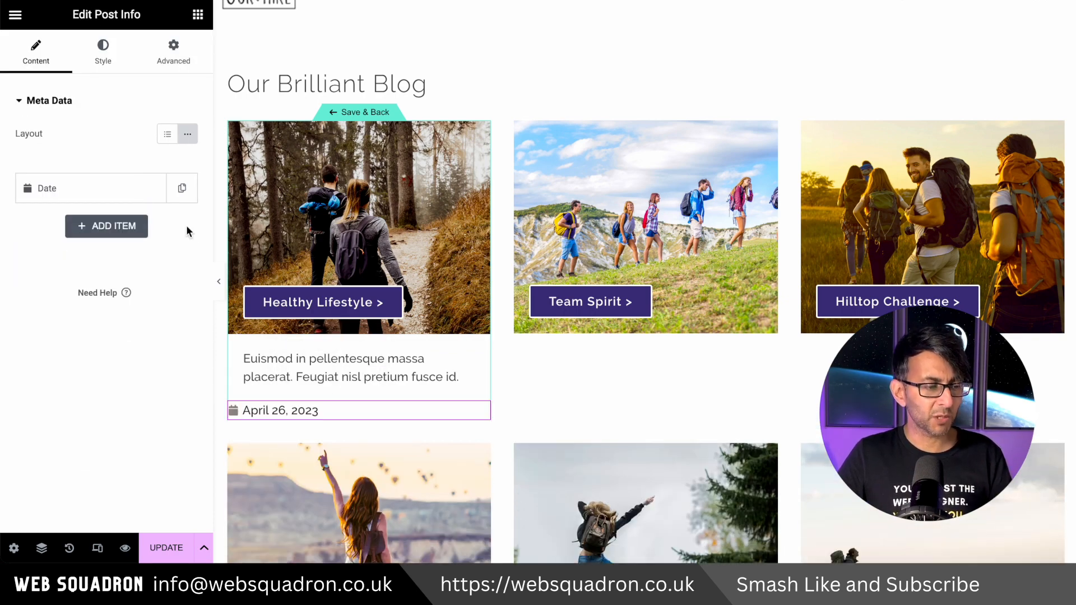
Set the Date item's icon to None and give the Post Info widget 20 px left padding
left_click(91, 193)
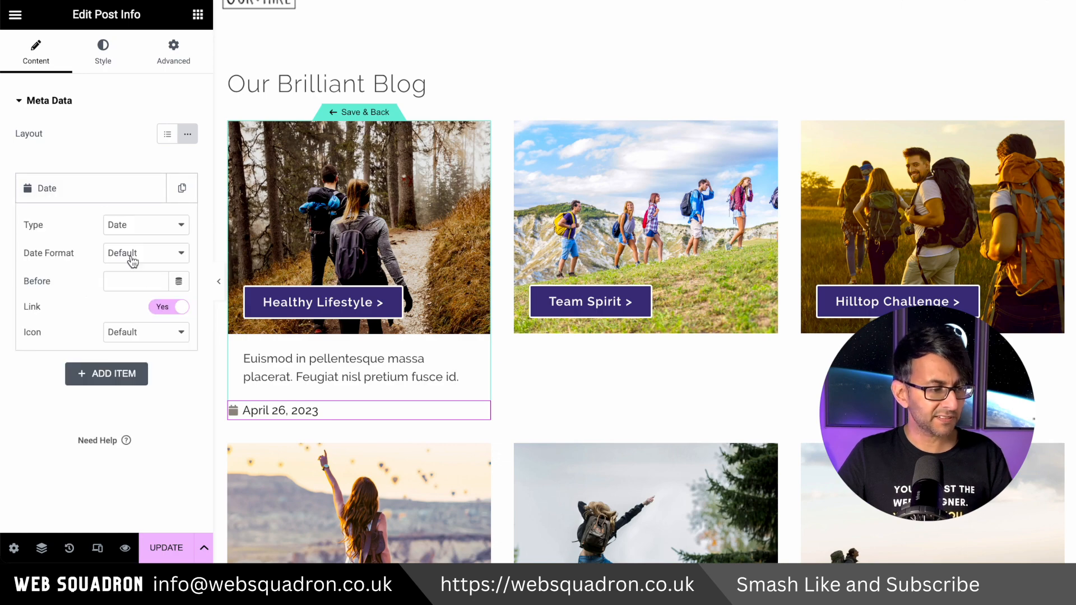
left_click(151, 332)
left_click(154, 318)
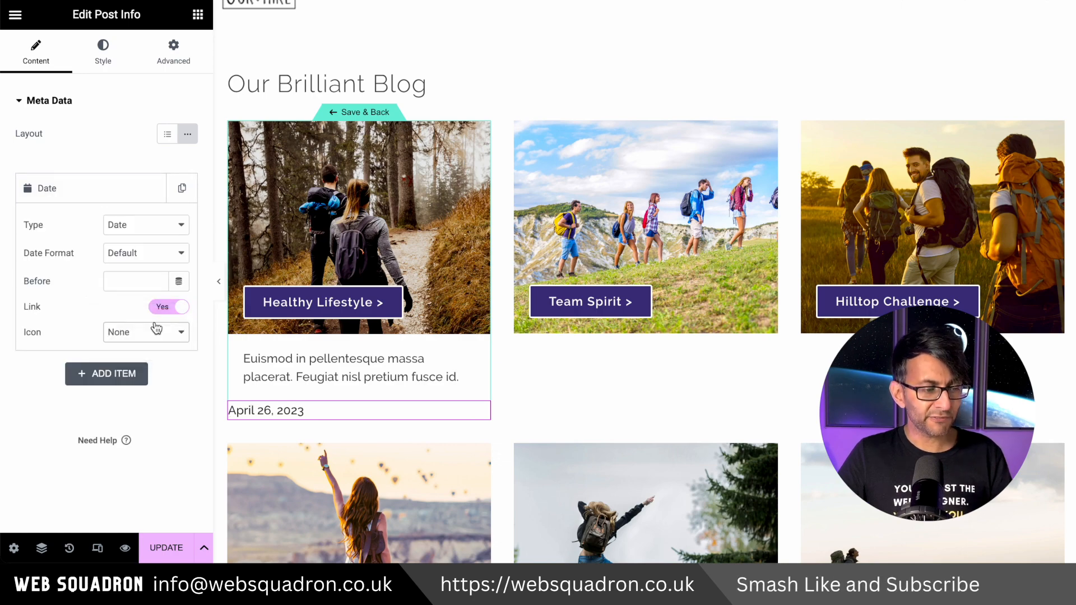
left_click(174, 48)
left_click(151, 209)
type("20")
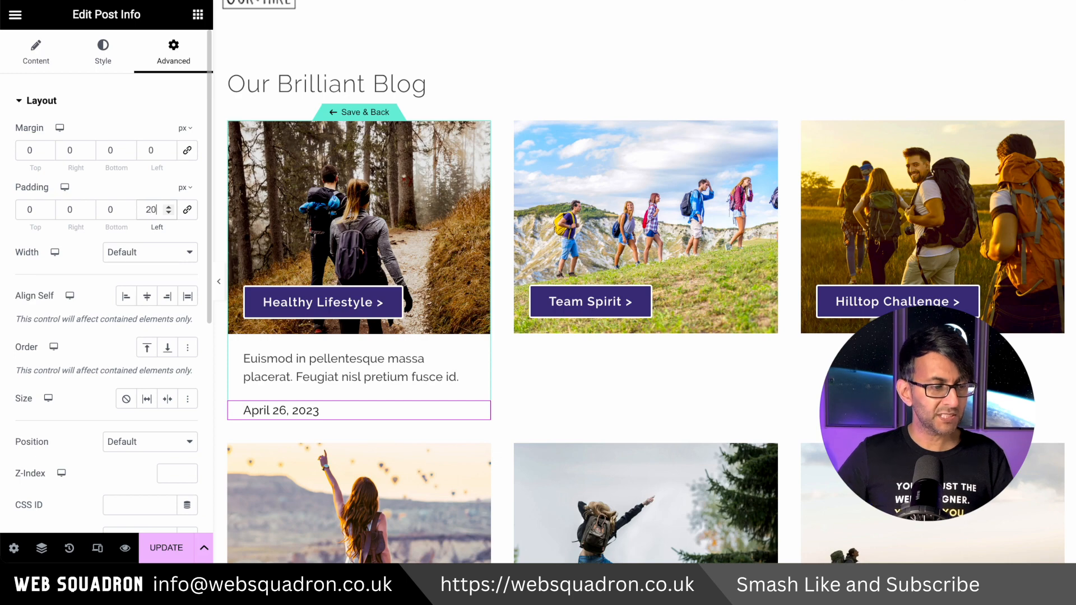
Give the loop item's container 20 px bottom padding, then save the loop item and return to the archive
left_click(228, 136)
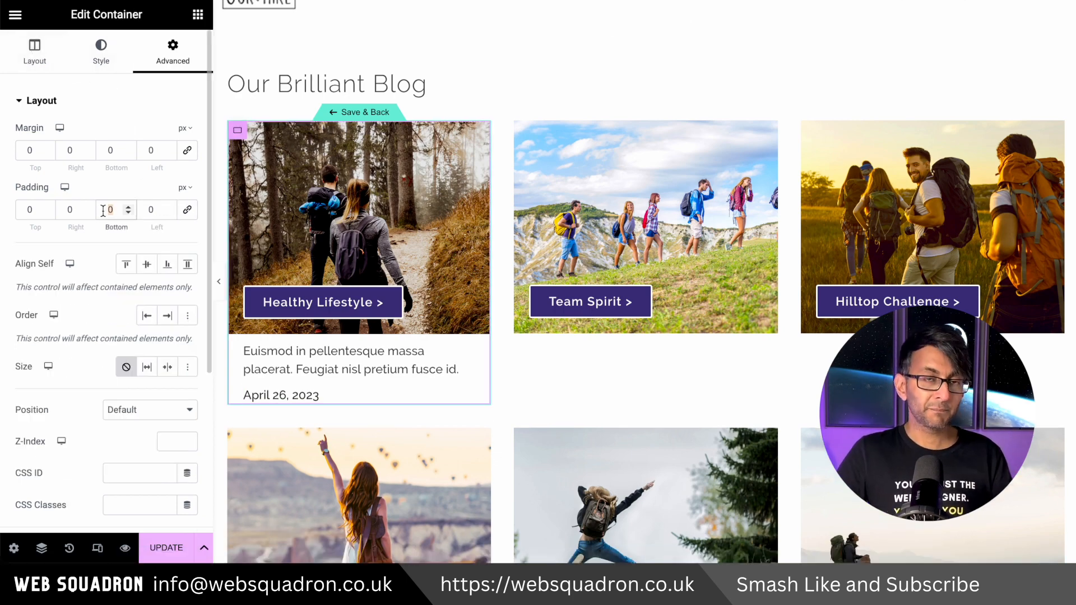
type("20")
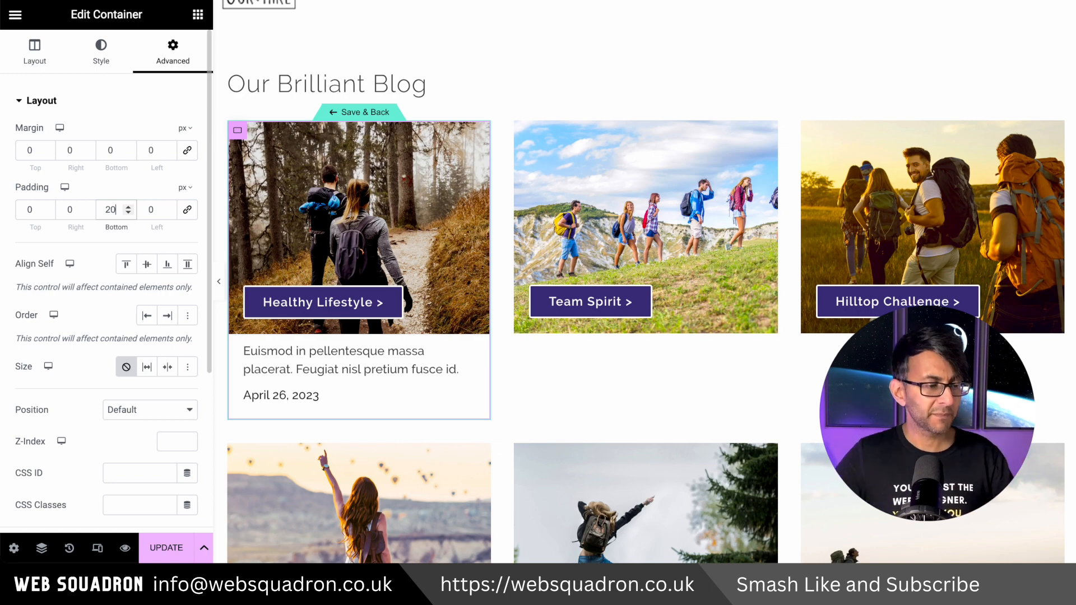
left_click(367, 113)
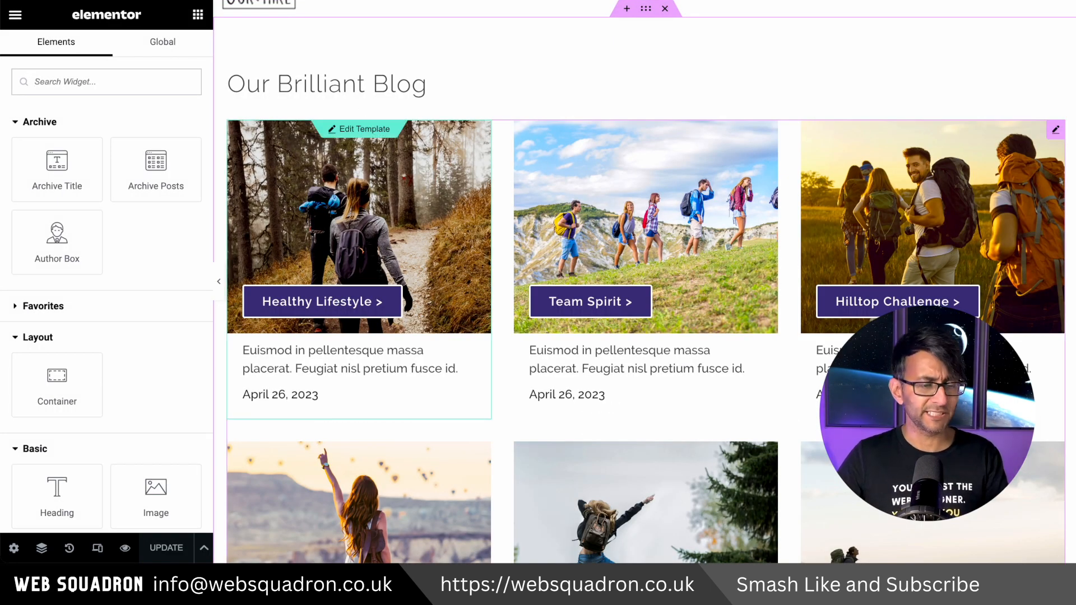
Reopen the loop item template, duplicate the excerpt Text Editor, and select the upper copy's content settings
left_click(301, 386)
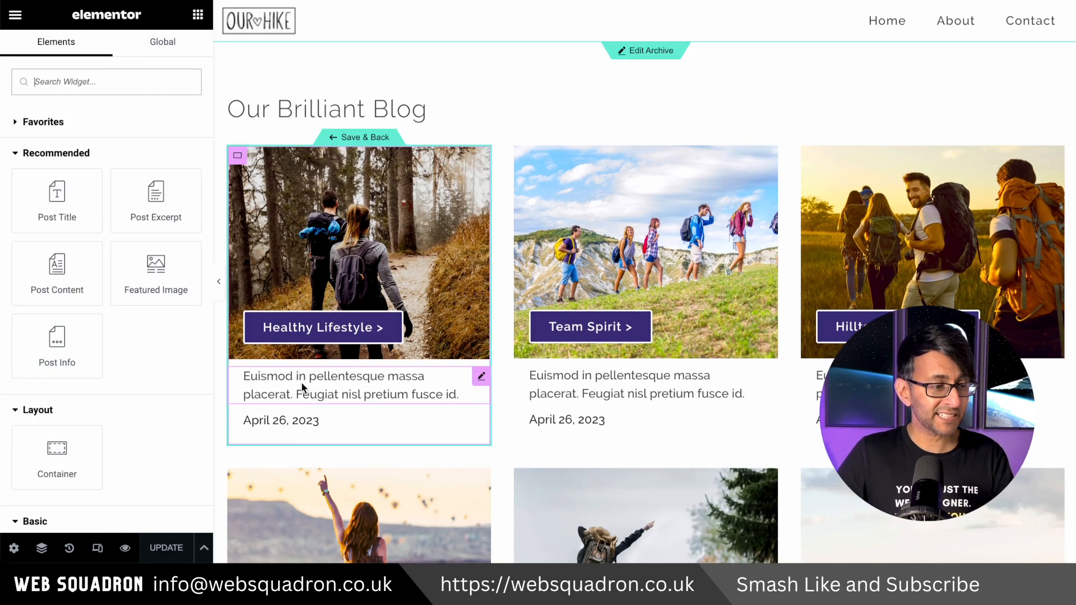
right_click(301, 382)
left_click(353, 259)
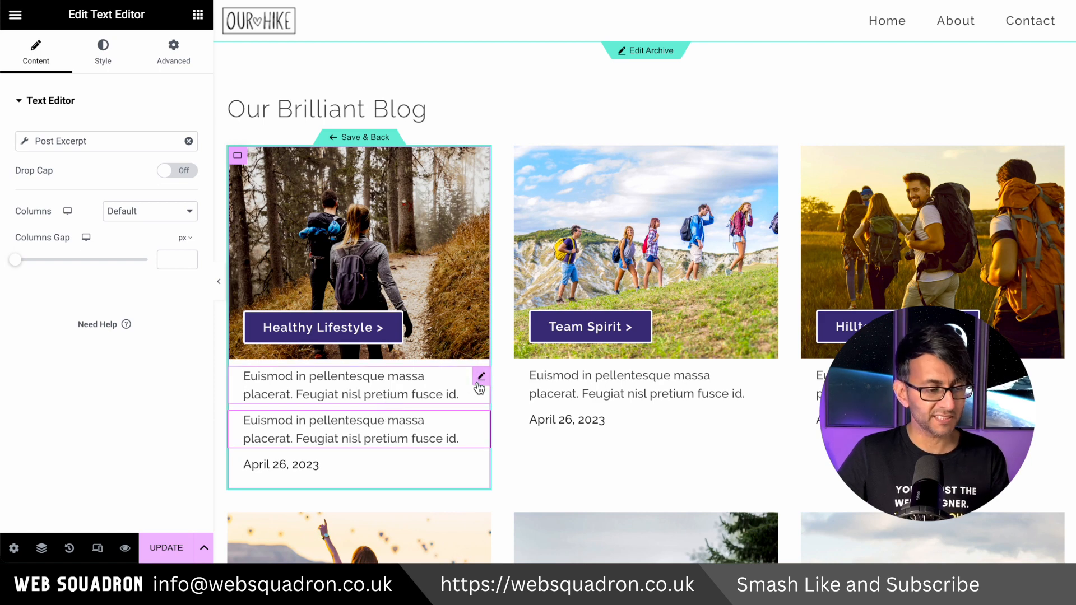
left_click(90, 56)
left_click(45, 56)
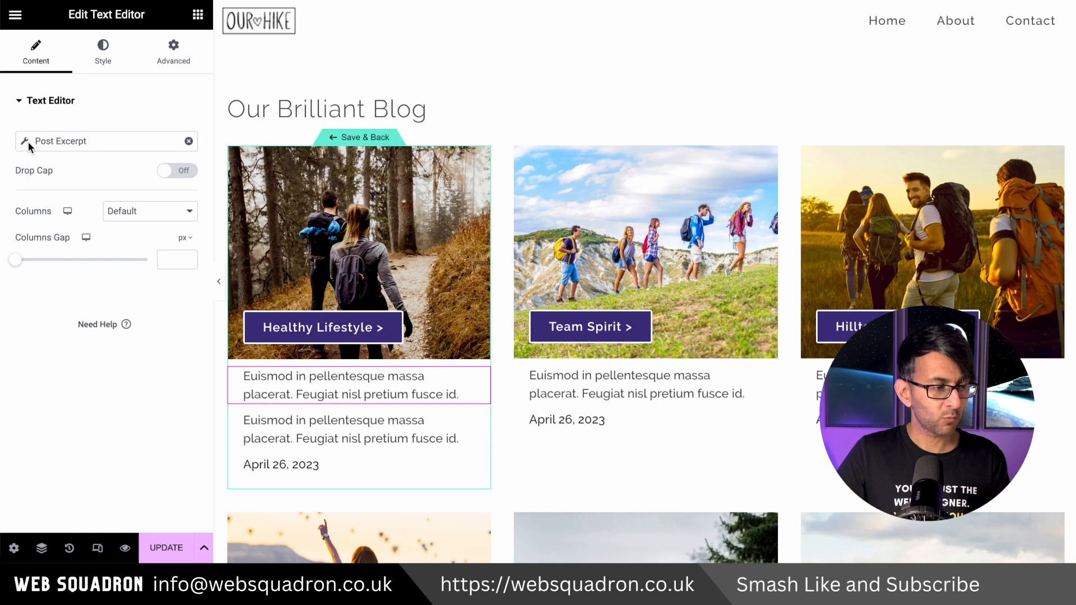
Replace the upper Text Editor's Post Excerpt tag with Post Terms, using Categories as its taxonomy
left_click(187, 143)
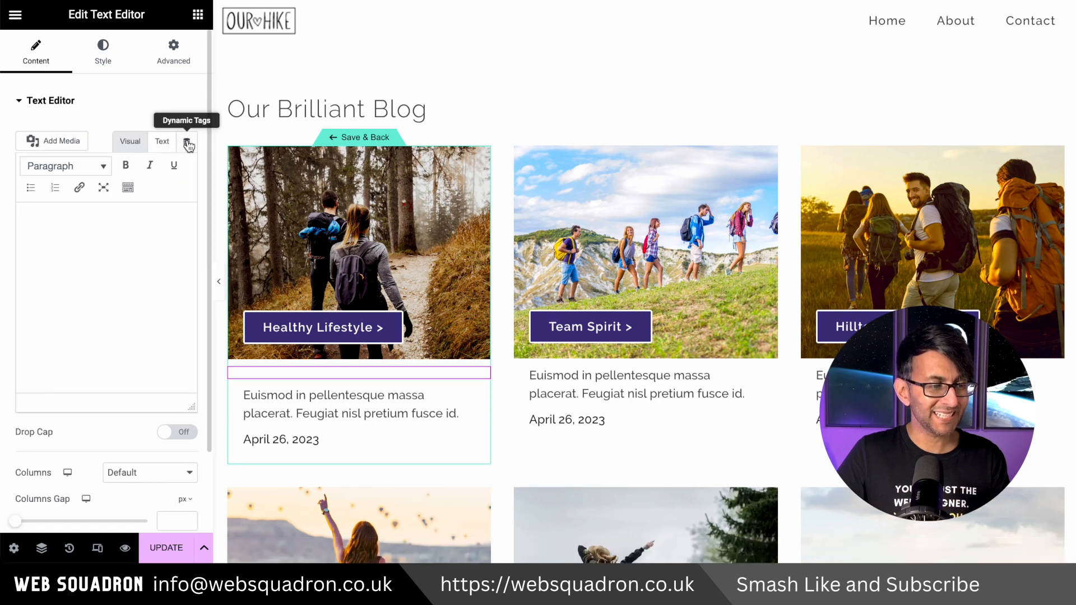
left_click(188, 144)
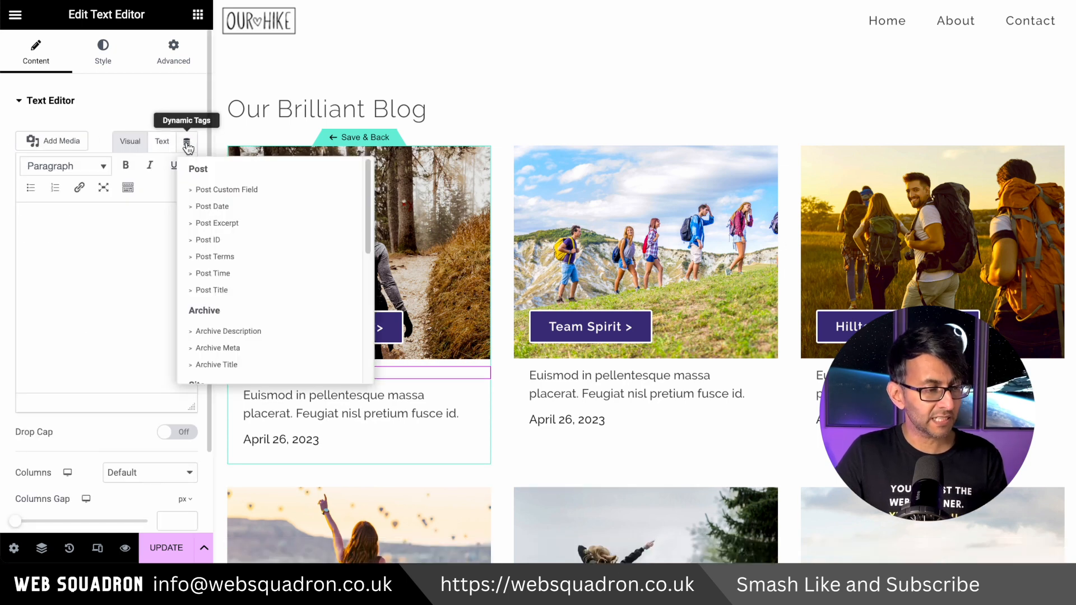
left_click(234, 257)
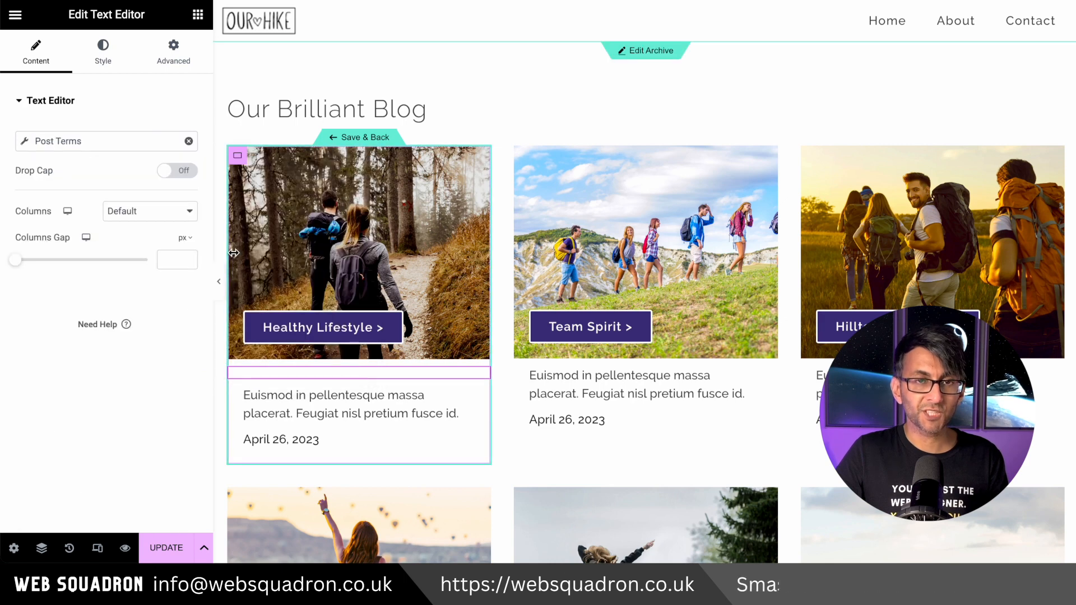
left_click(25, 140)
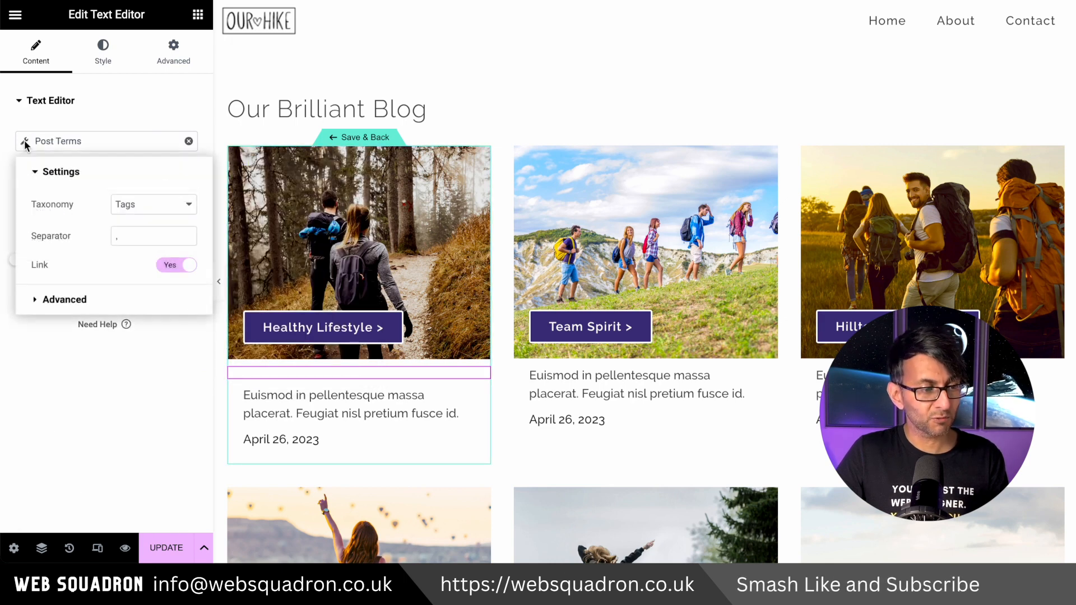
left_click(152, 206)
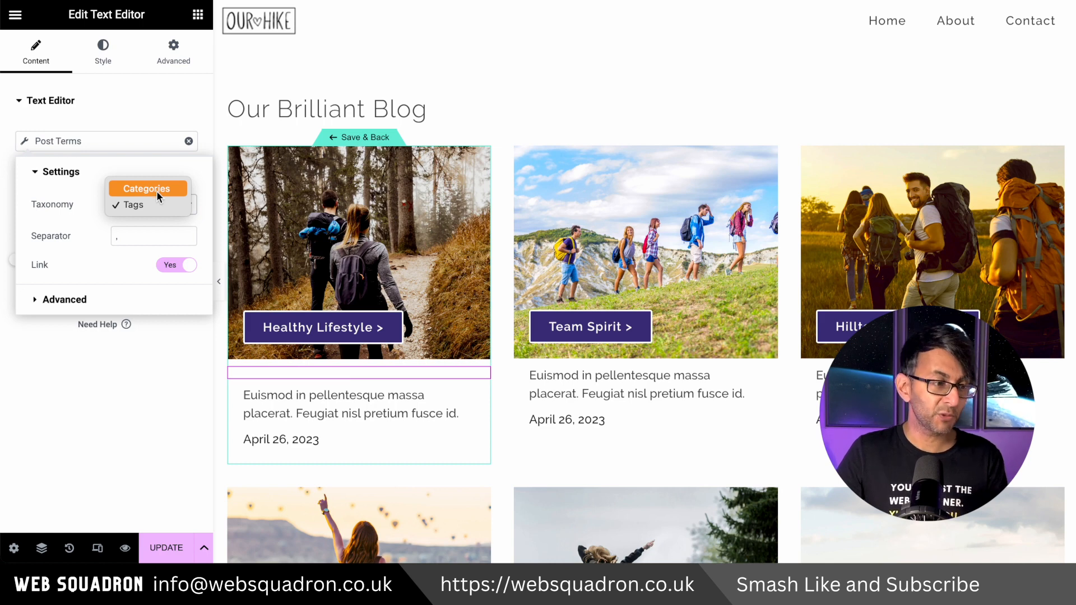
left_click(157, 190)
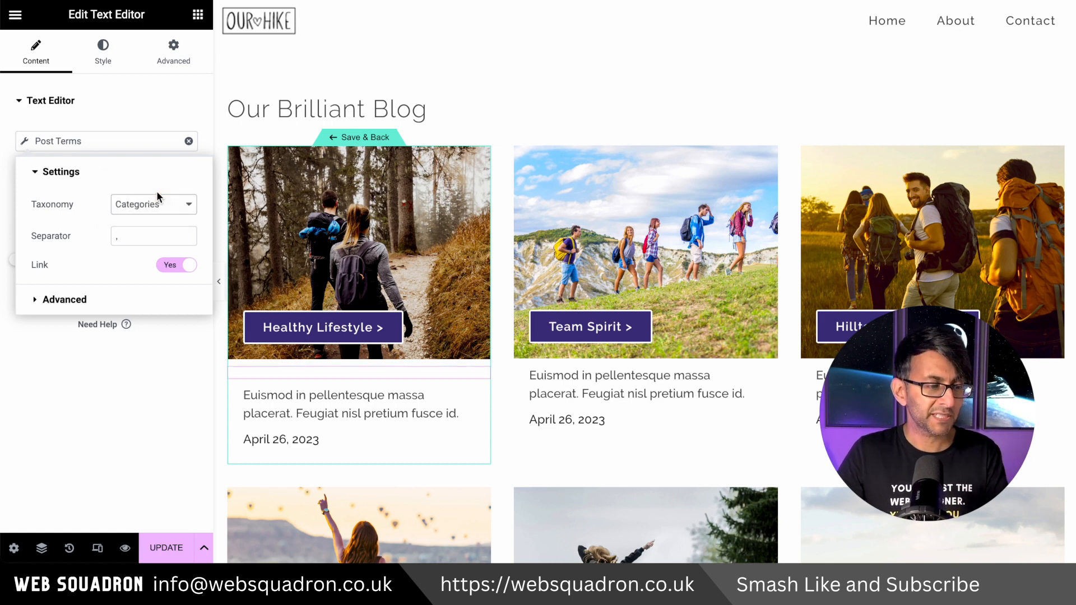
left_click(148, 234)
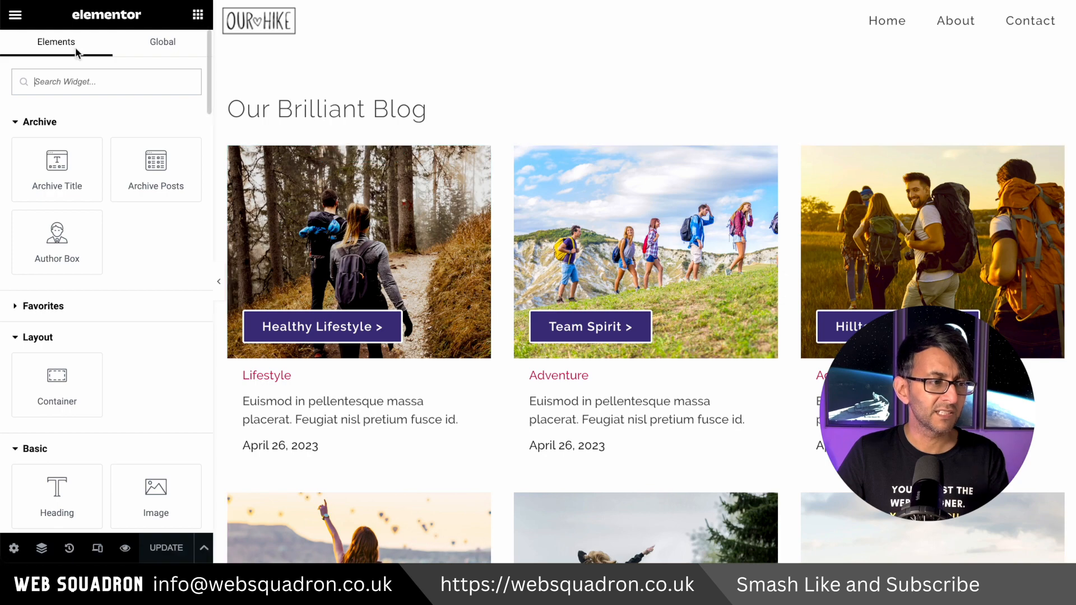
Set the site-wide typography link colour to the Accent global colour
left_click(17, 17)
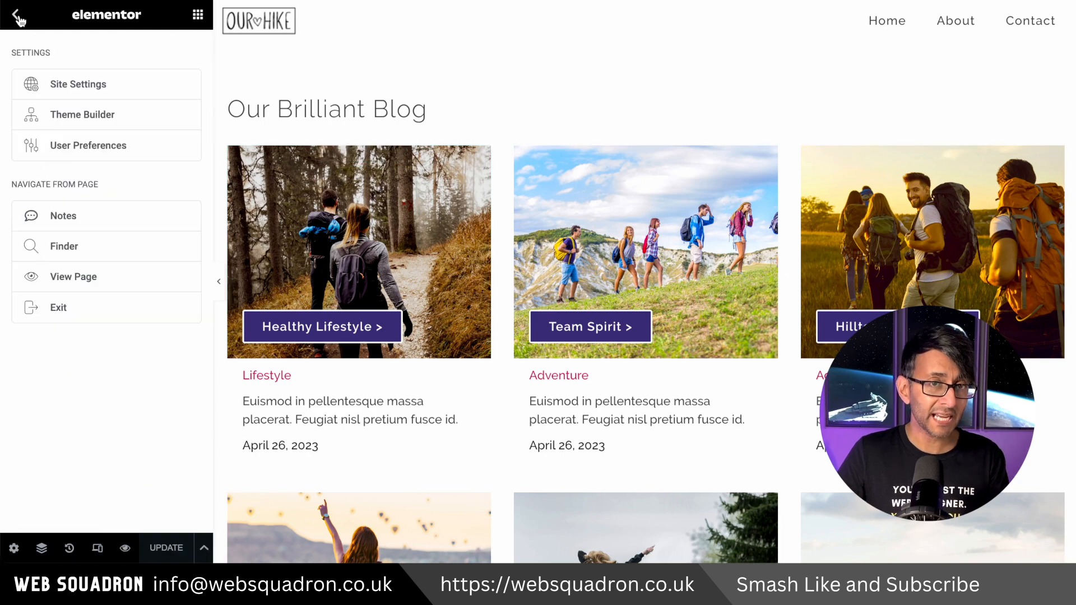
left_click(103, 87)
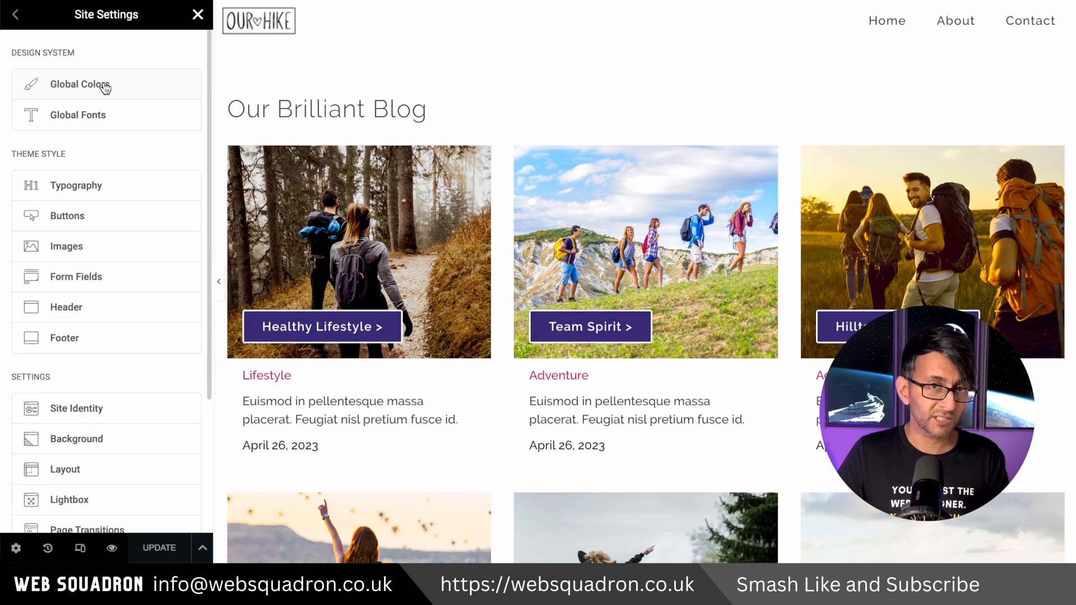
left_click(115, 183)
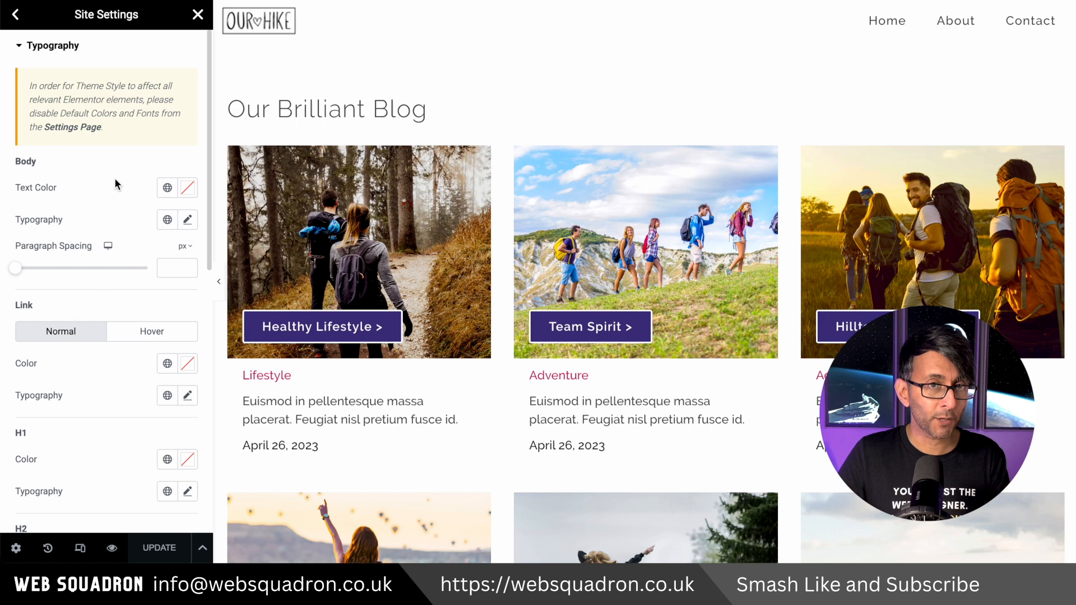
left_click(167, 364)
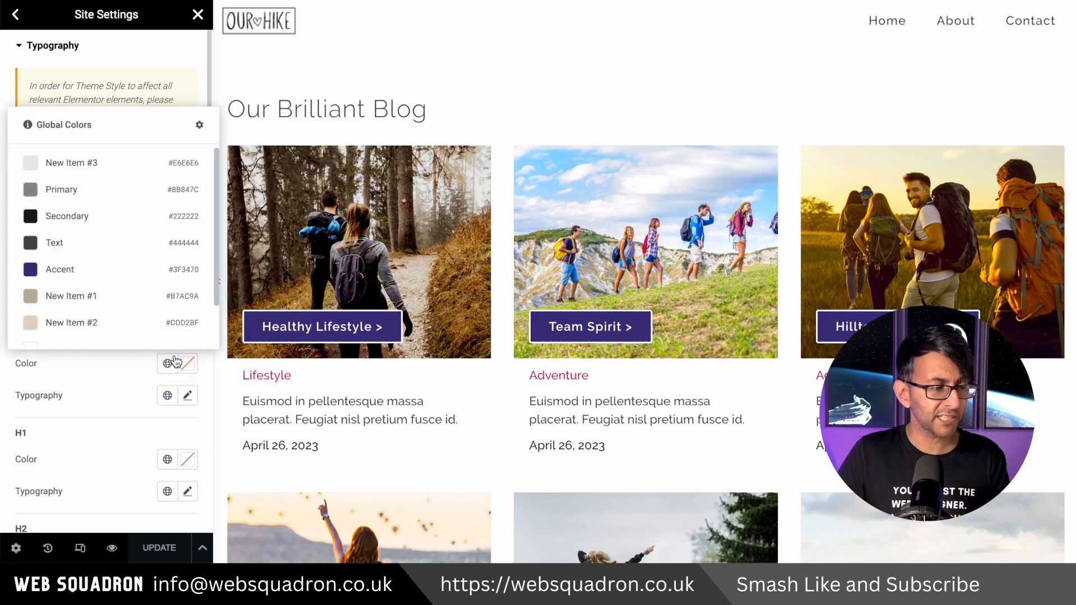
left_click(103, 275)
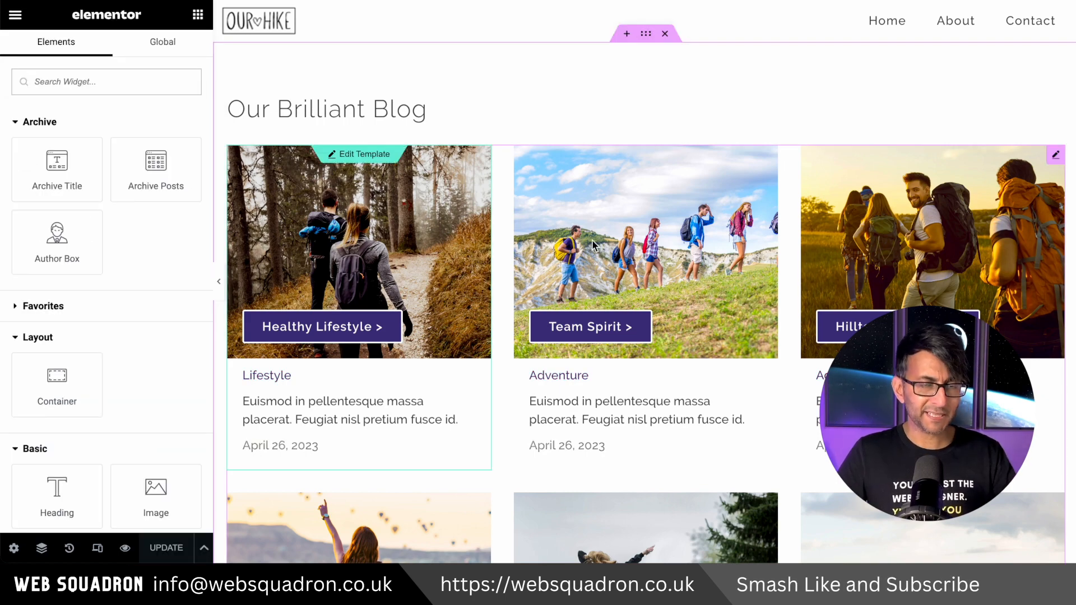
Try 4, 5 and 2 columns in the Loop Grid and return it to 3 columns
left_click(1056, 163)
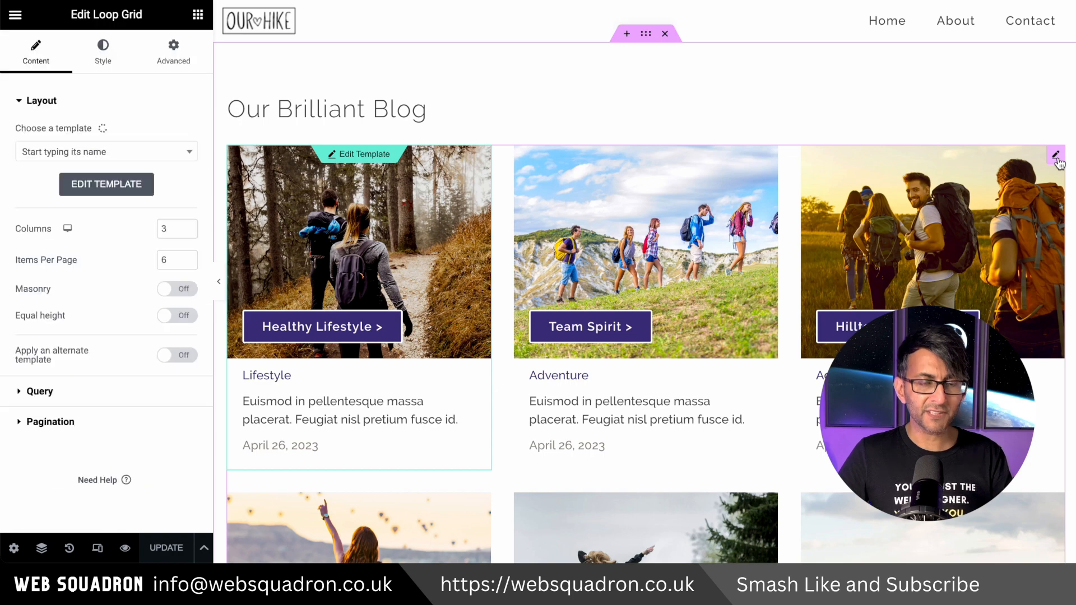
left_click(187, 225)
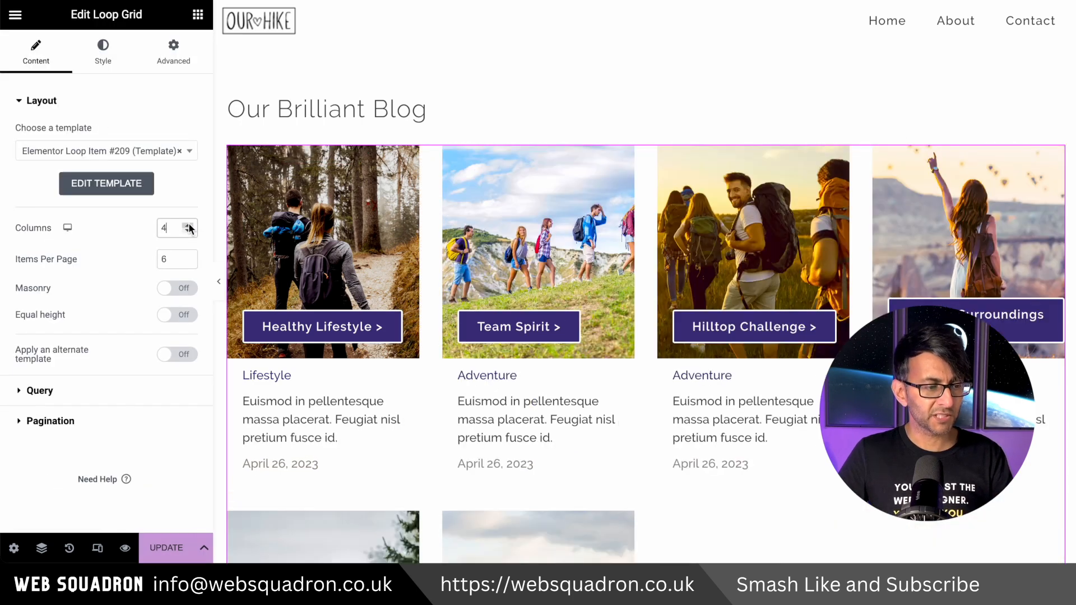
left_click(188, 225)
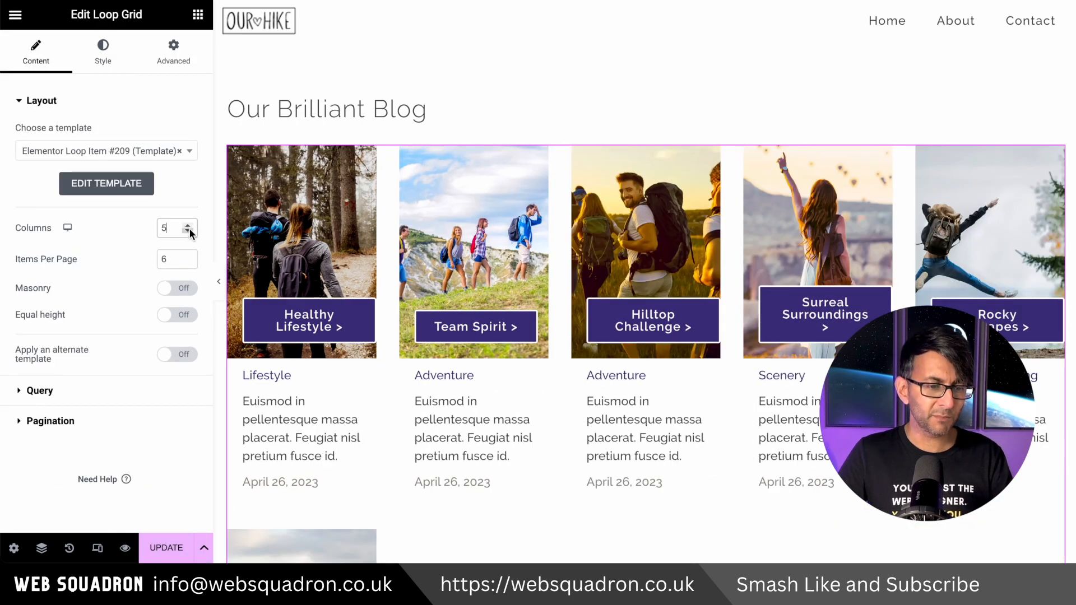
left_click(187, 231)
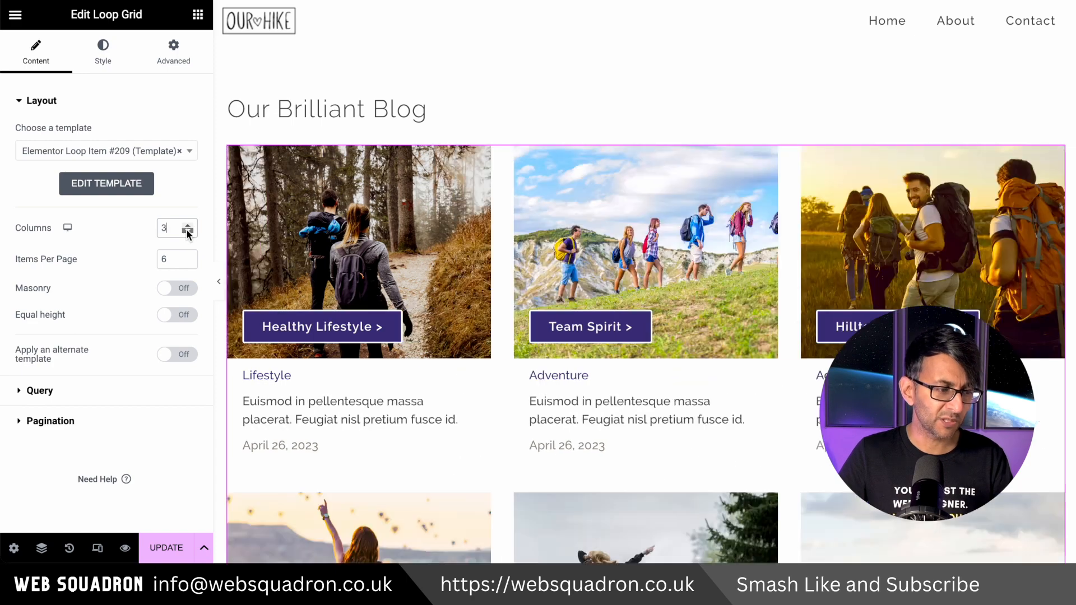
left_click(187, 231)
left_click(187, 232)
left_click(187, 232)
left_click(187, 225)
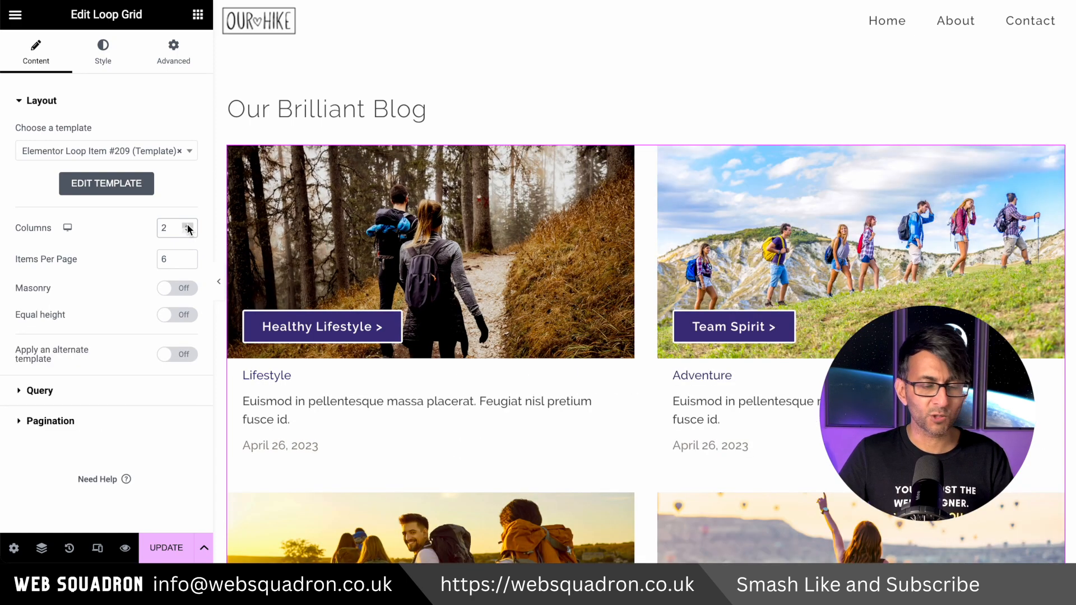
left_click(188, 224)
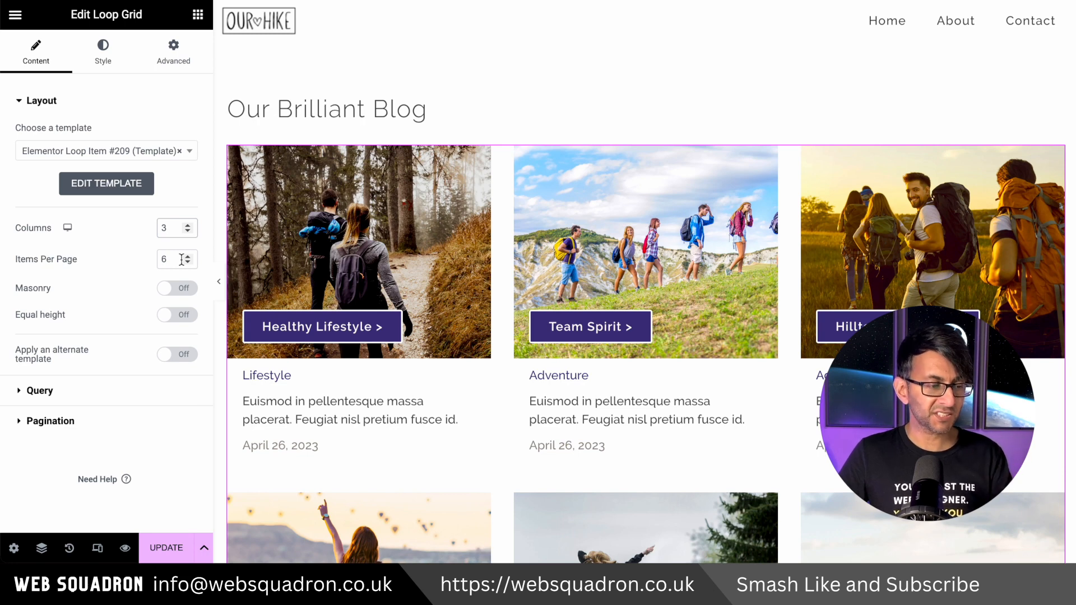
Try the Masonry layout on the Loop Grid, turn it back off, and enable Equal height
left_click(185, 288)
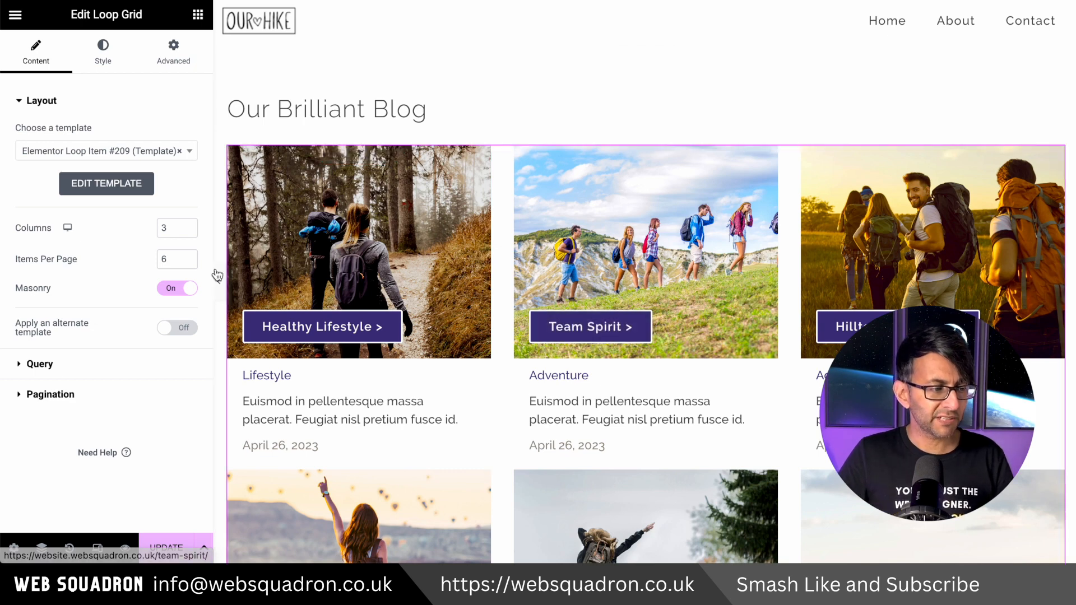
left_click(169, 290)
left_click(183, 316)
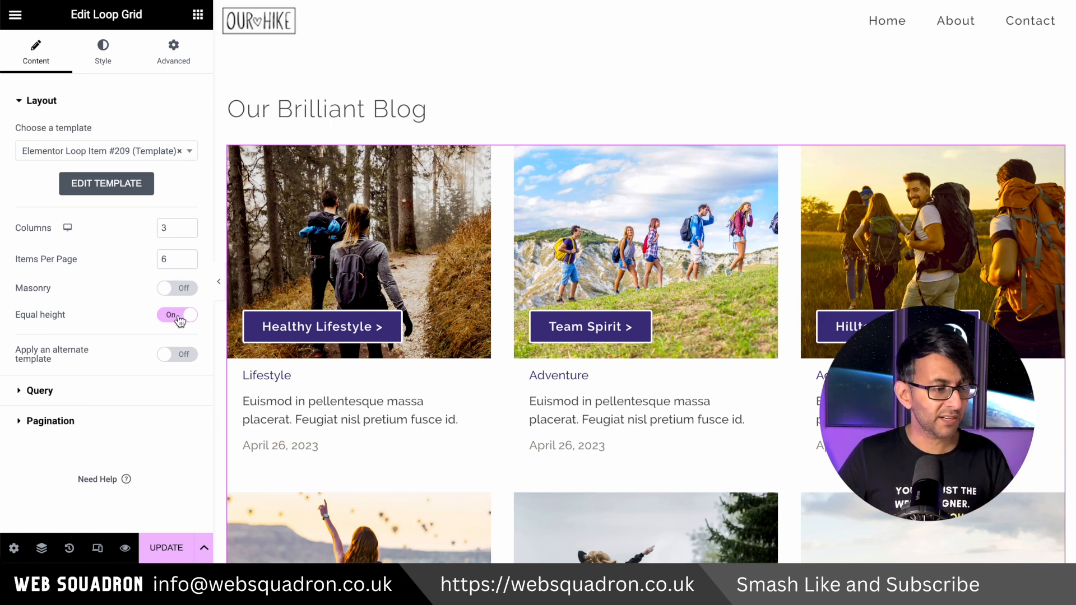
Set the Loop Grid's query to include posts by Term
left_click(147, 394)
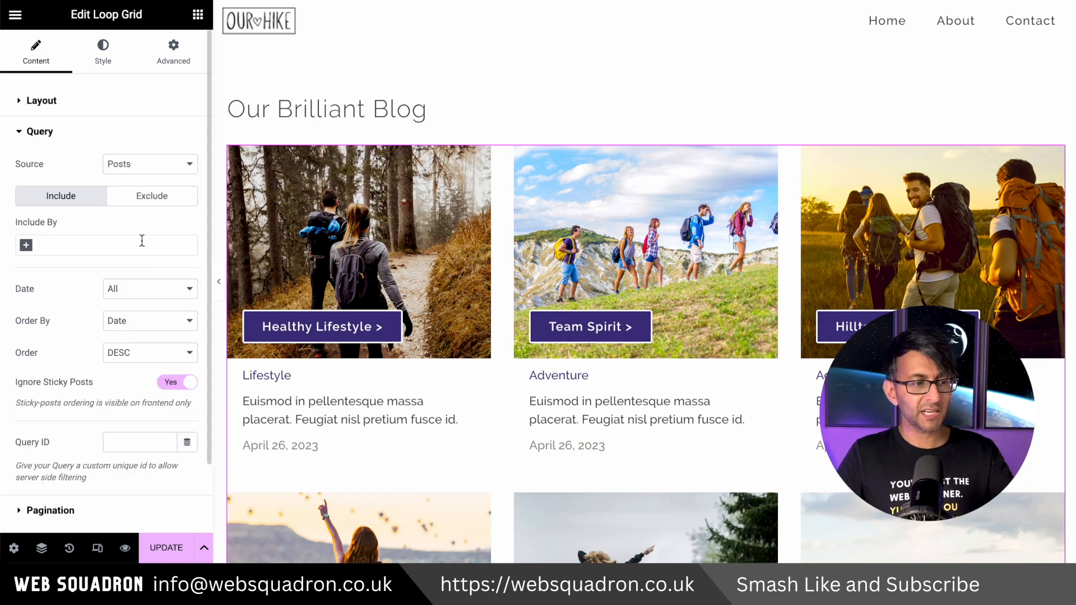
left_click(25, 244)
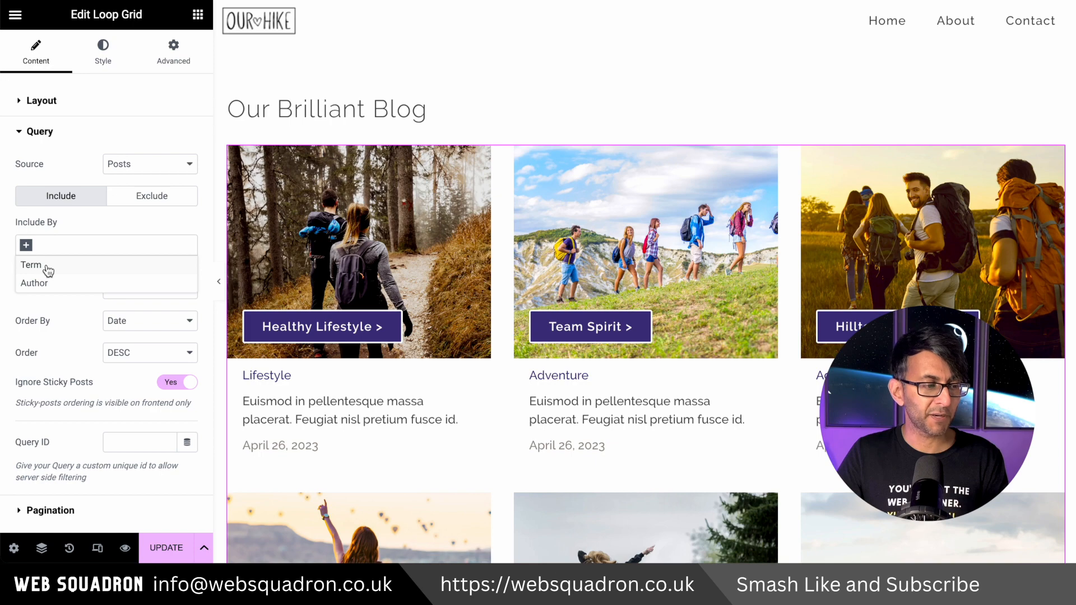
left_click(48, 270)
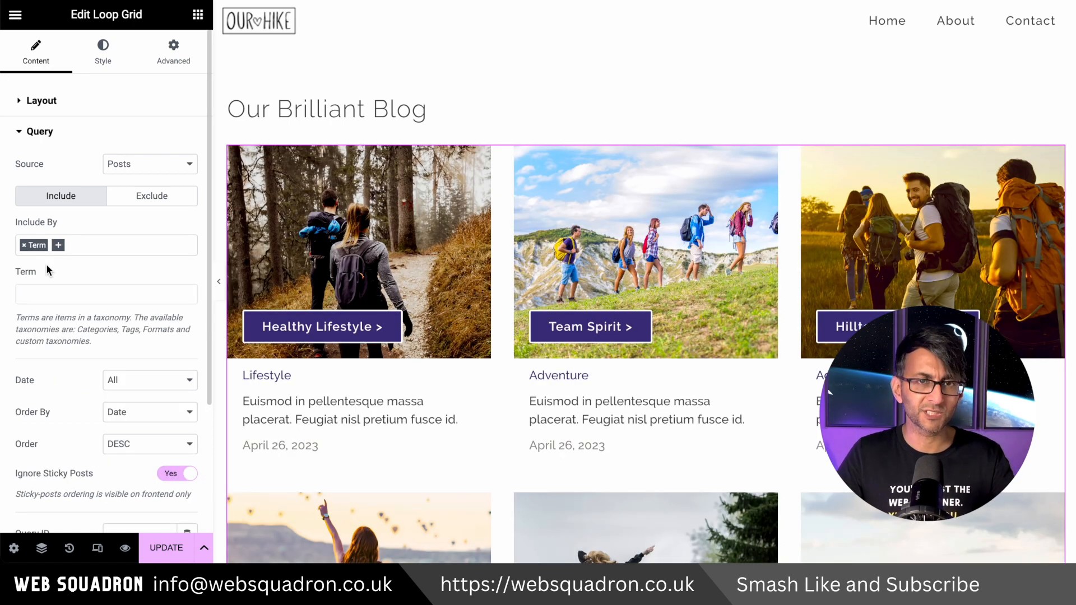
Try filtering the Loop Grid to the Adventure category, then remove that term
left_click(46, 292)
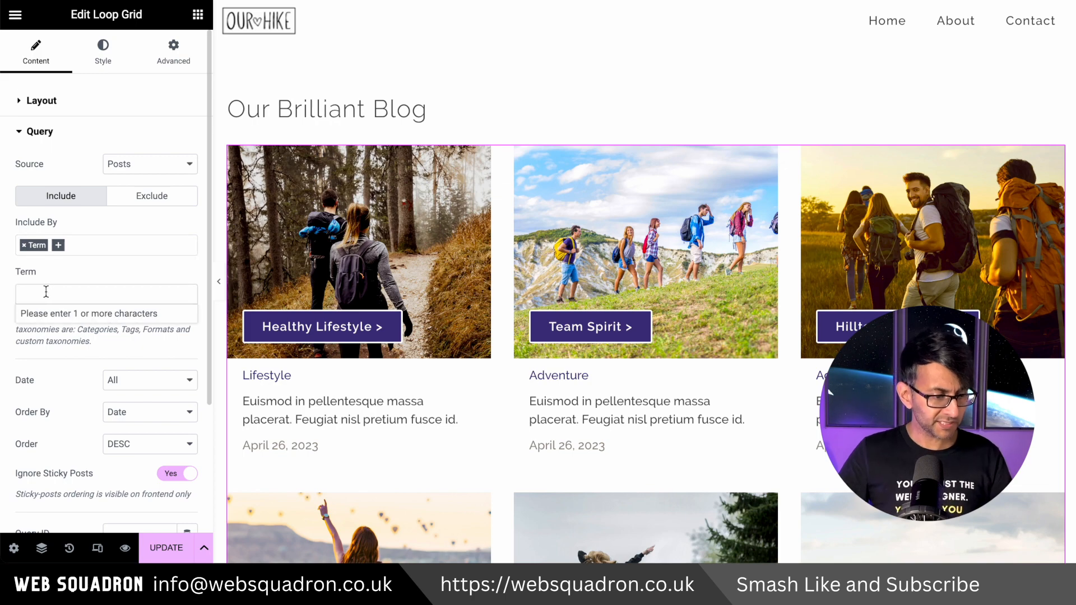
type("ategories: Adventure")
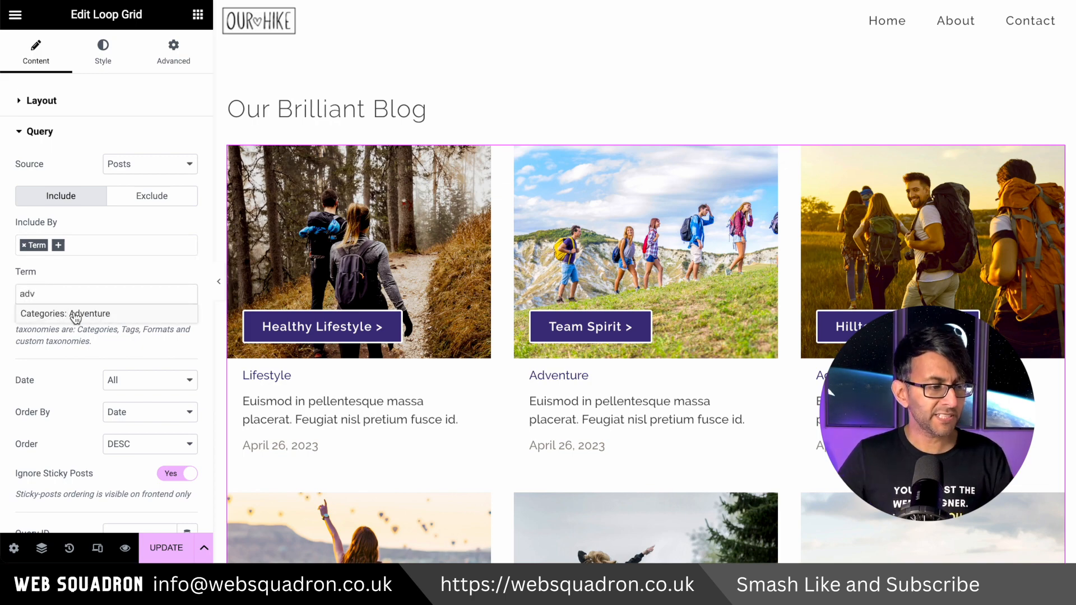
left_click(69, 313)
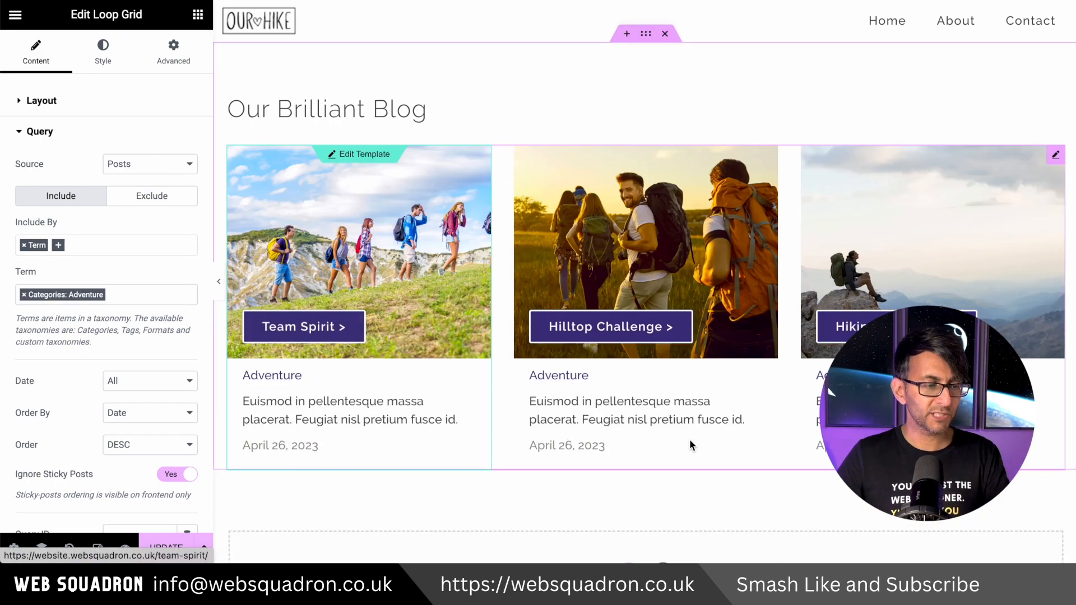
left_click(23, 295)
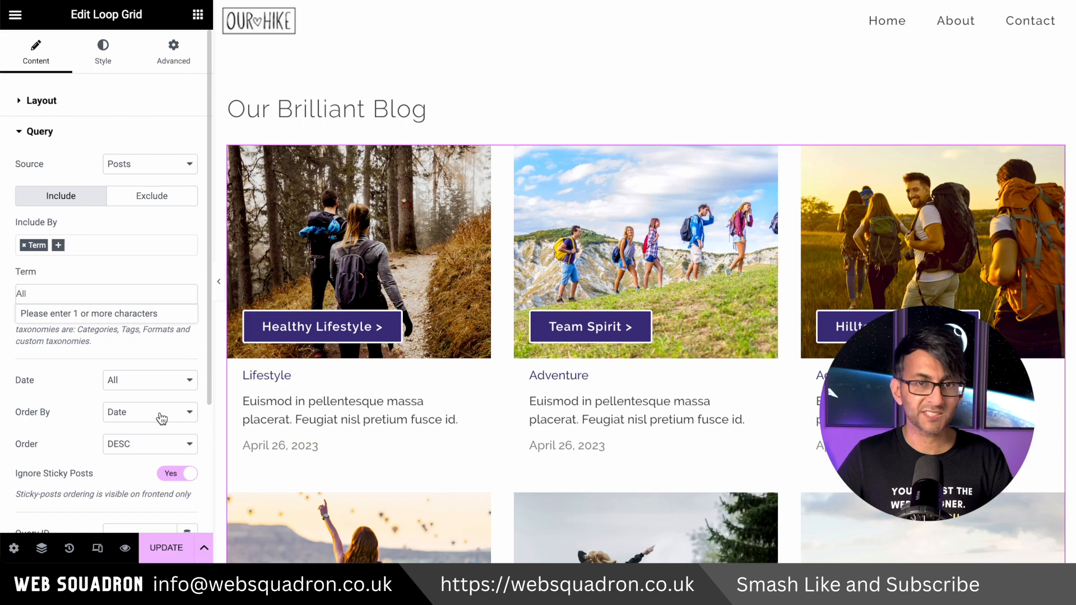
Set the Loop Grid query's order to ASC
left_click(166, 447)
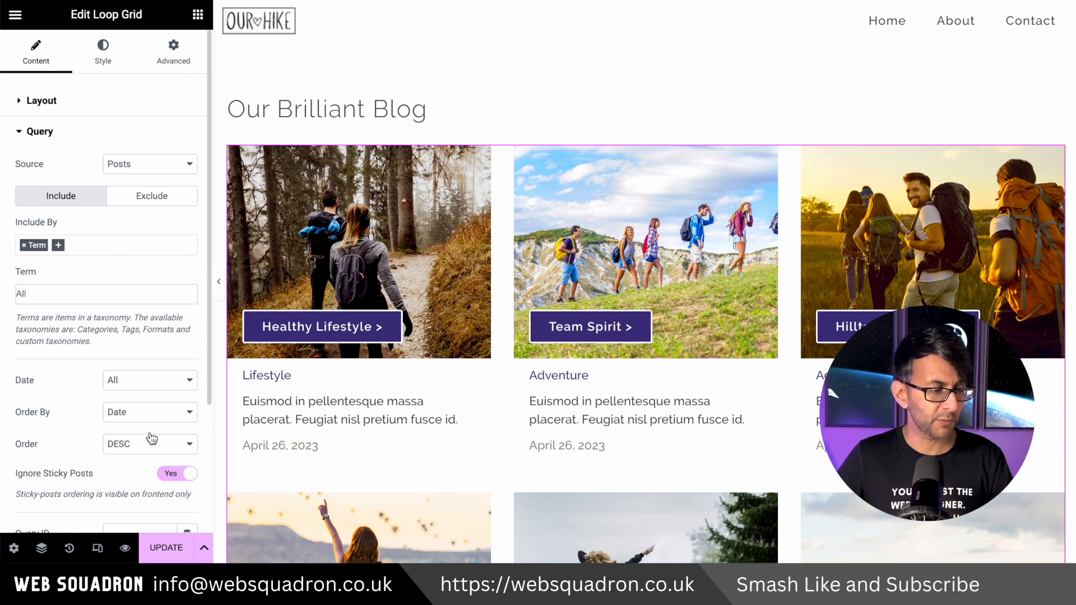
left_click(140, 440)
left_click(140, 435)
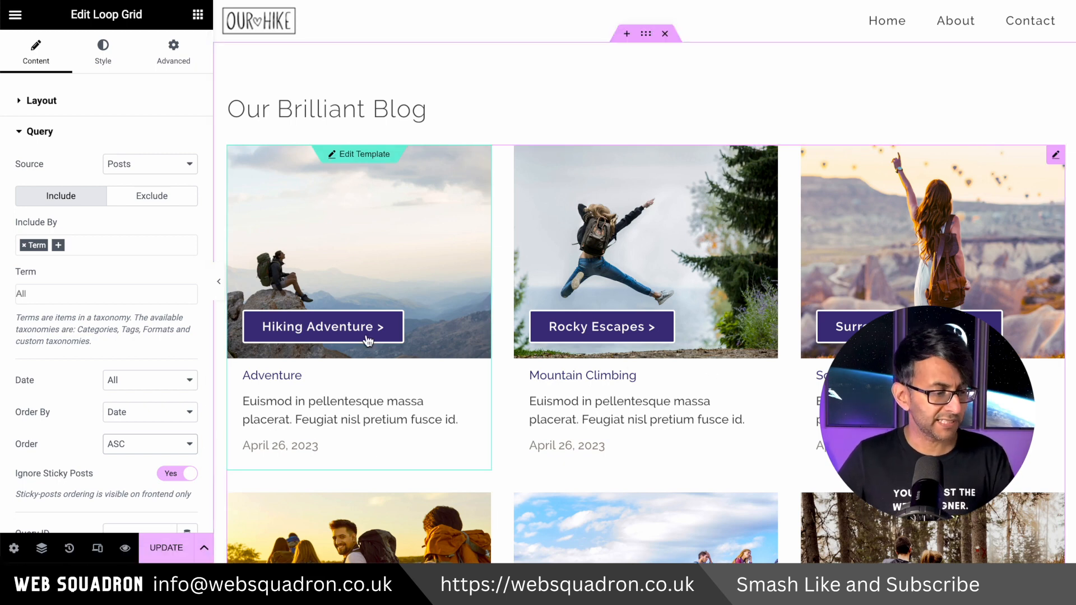
Set the Loop Grid's gap between columns and gap between rows to 0 px, and check the grid at full width
left_click(110, 56)
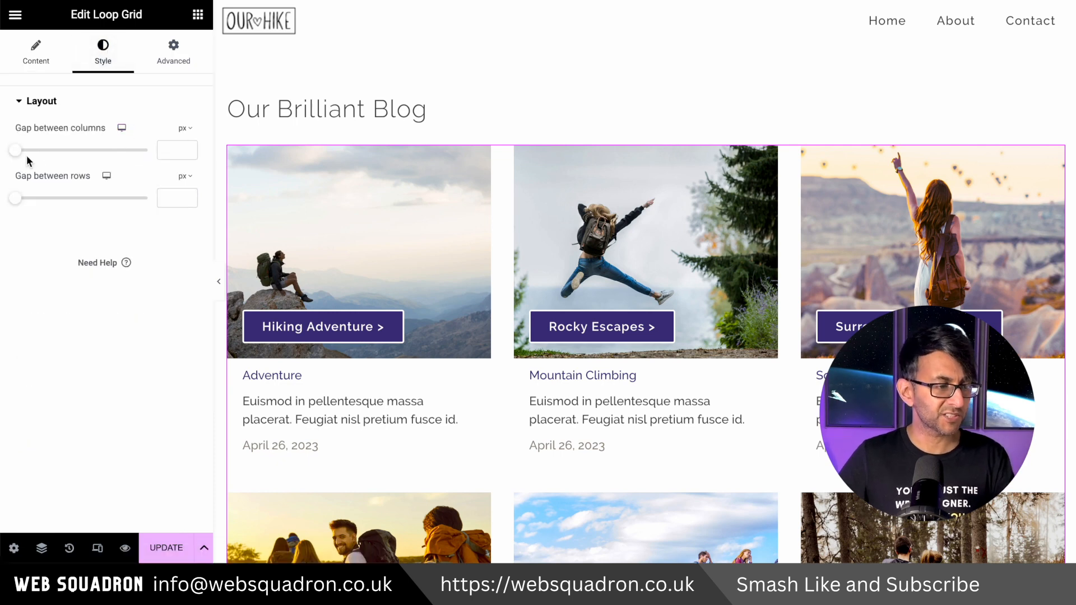
left_click(171, 150)
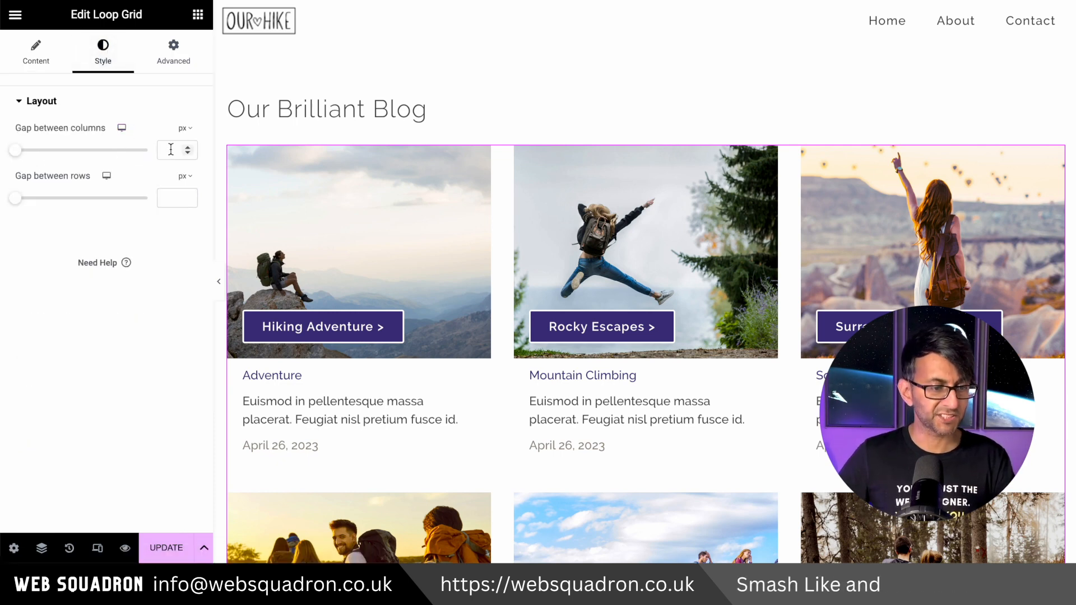
type("0")
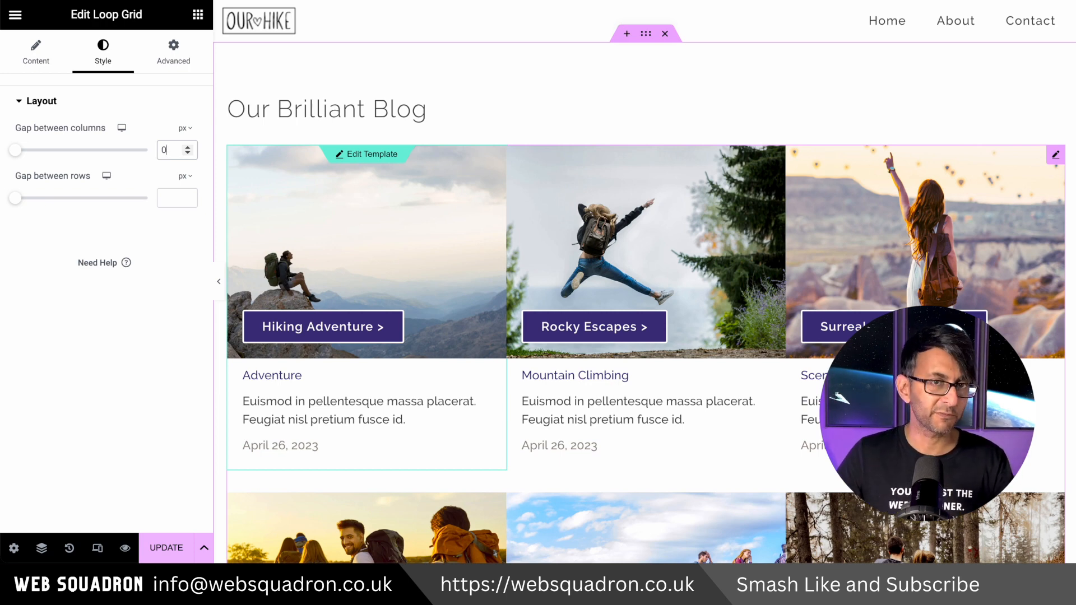
mouse_move(18, 156)
left_mouse_down()
mouse_move(91, 158)
mouse_move(5, 146)
left_mouse_up()
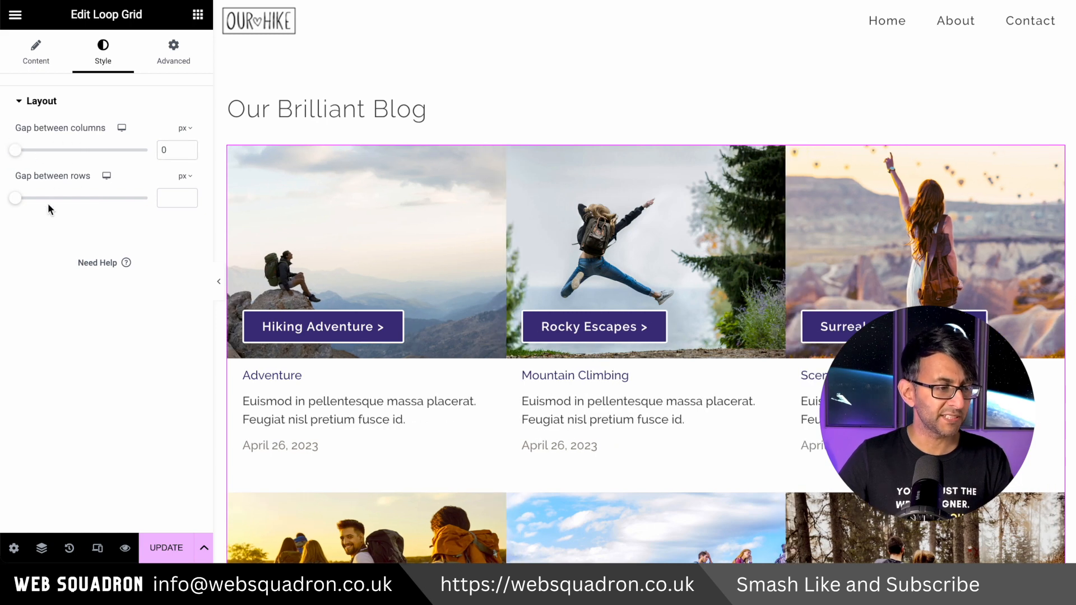
mouse_move(17, 200)
left_mouse_down()
mouse_move(84, 214)
mouse_move(3, 216)
mouse_move(66, 212)
mouse_move(4, 203)
left_mouse_up()
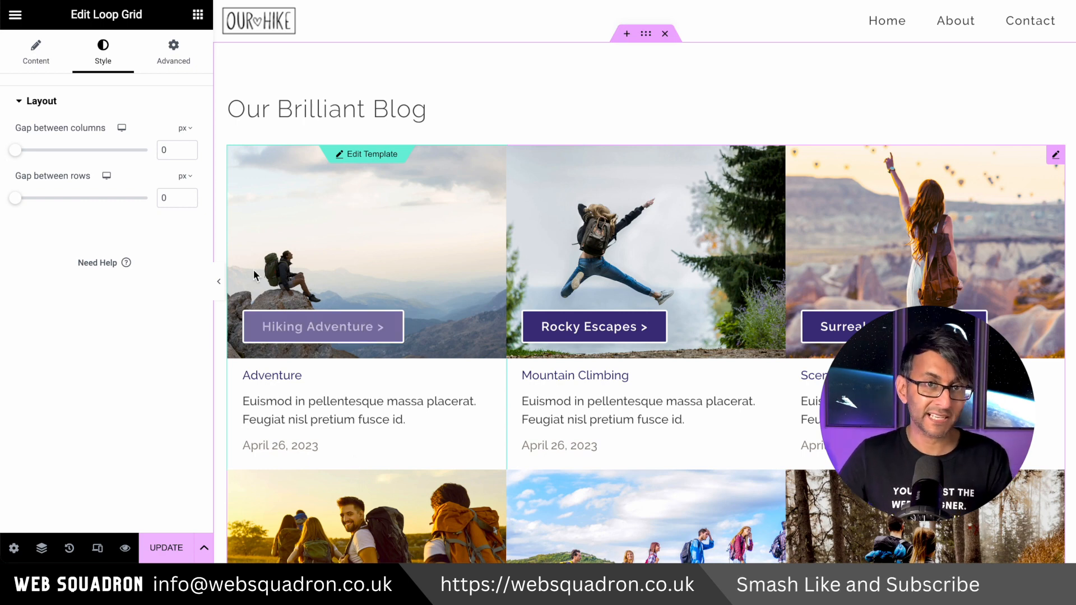
mouse_move(13, 199)
left_mouse_down()
mouse_move(55, 207)
mouse_move(5, 207)
left_mouse_up()
scroll(697, 443, "down", 3)
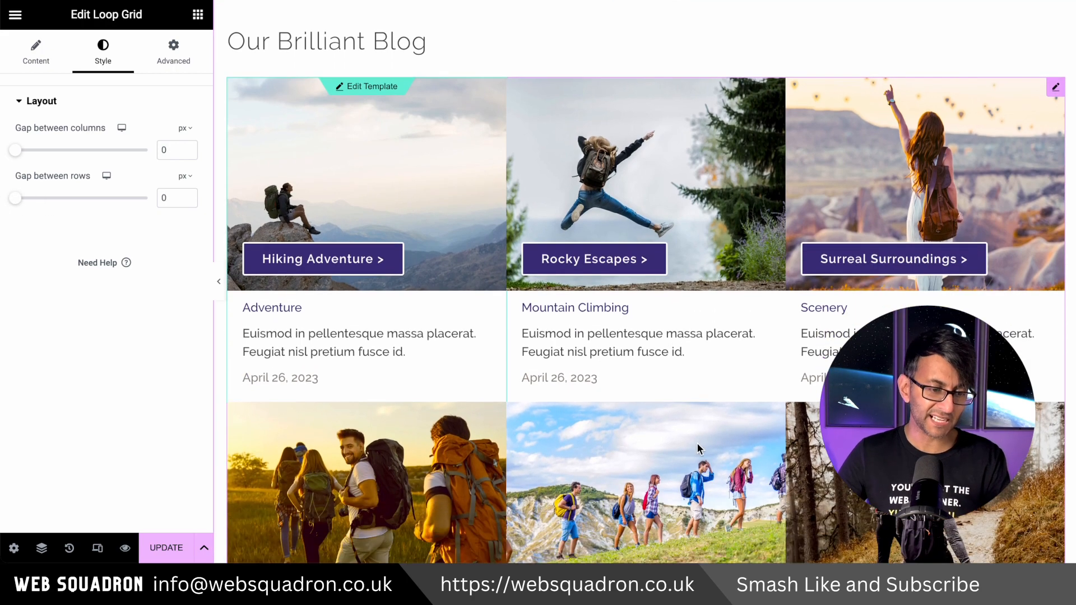
scroll(697, 445, "down", 5)
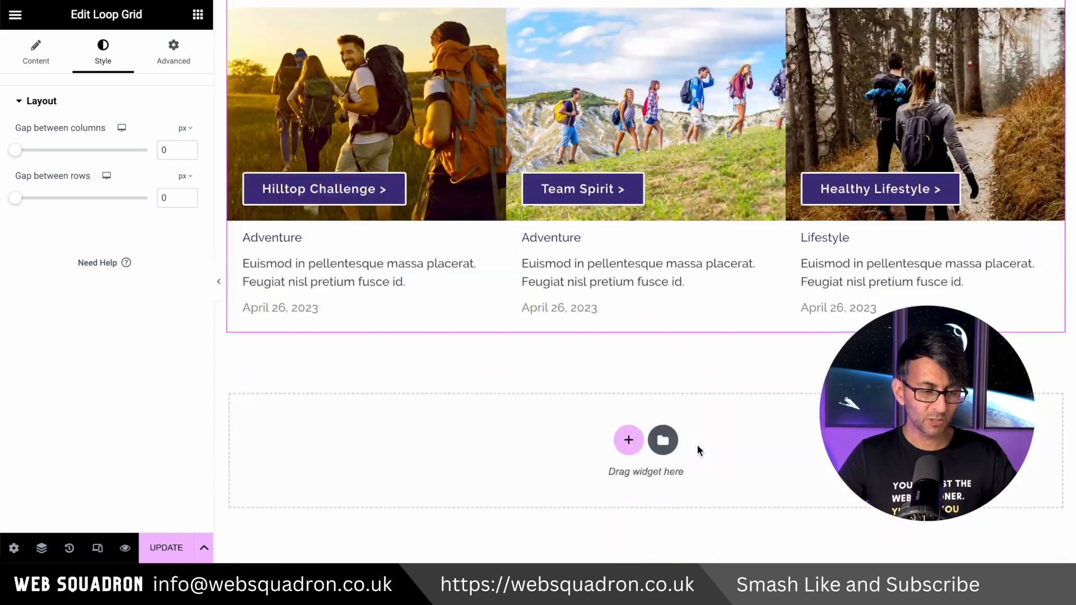
scroll(696, 444, "up", 6)
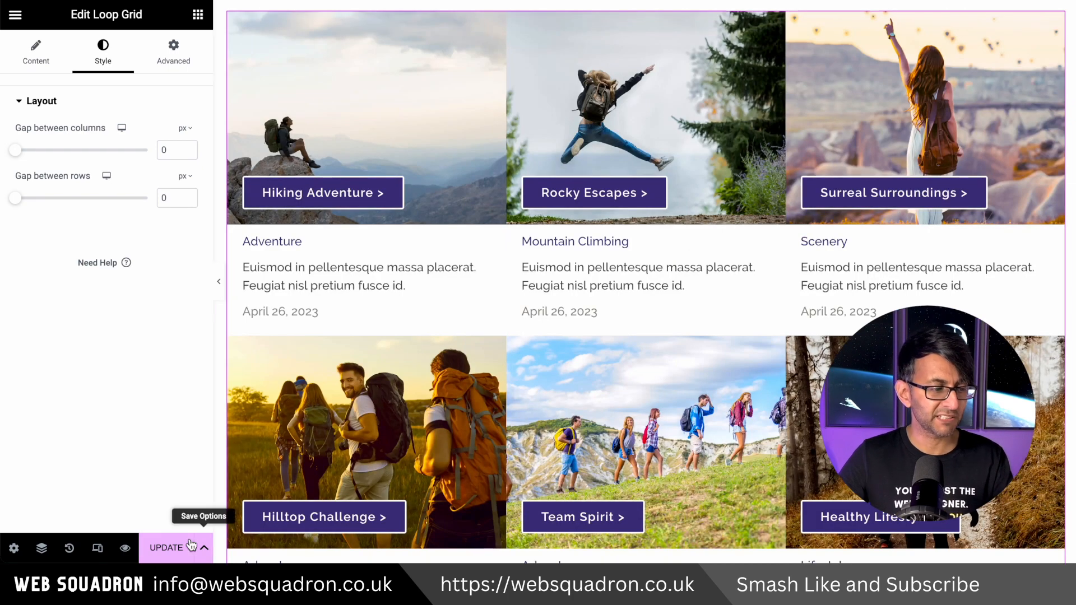
left_click(218, 281)
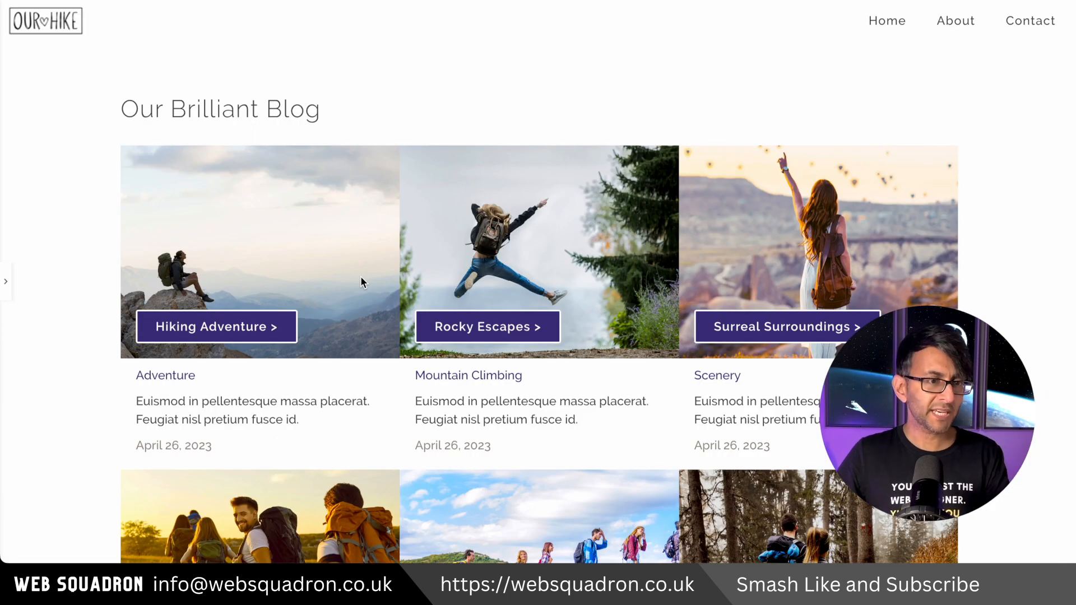
left_click(5, 282)
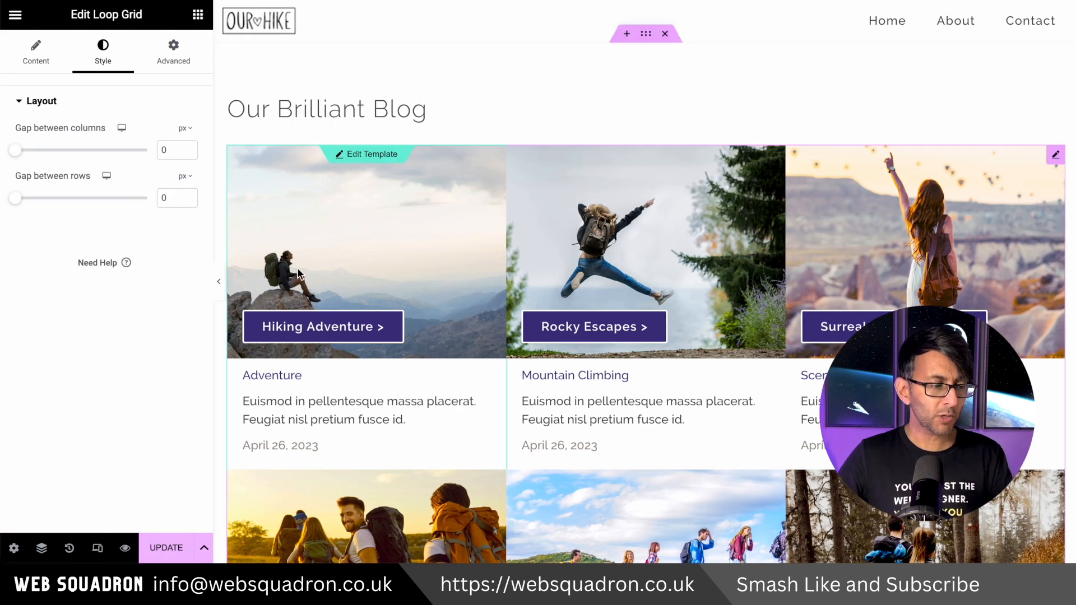
Switch to the mobile preview and open the loop item template for editing, saving the archive changes
left_click(98, 548)
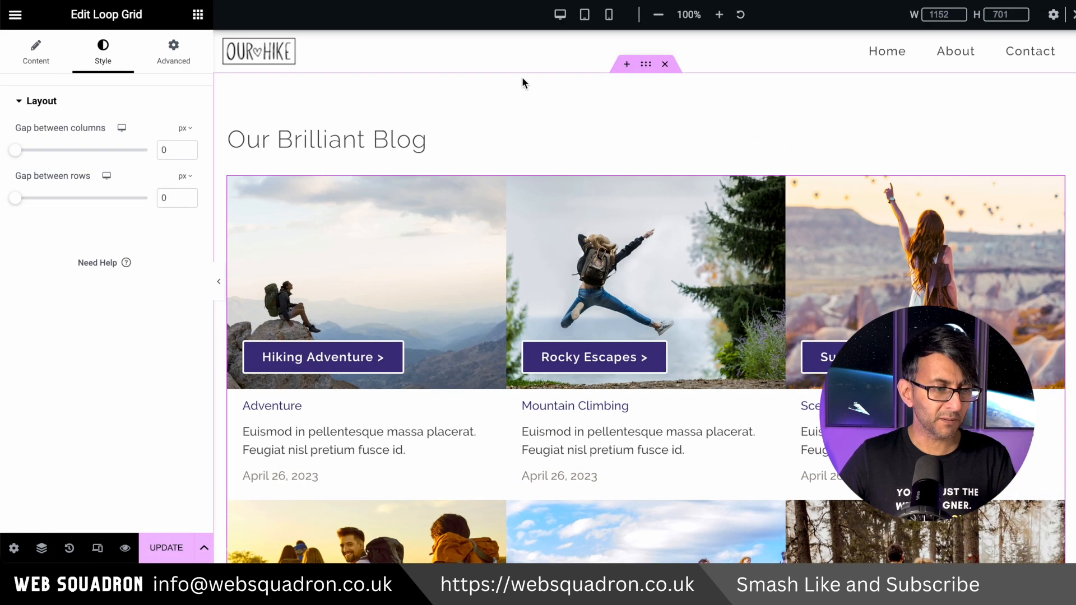
left_click(608, 15)
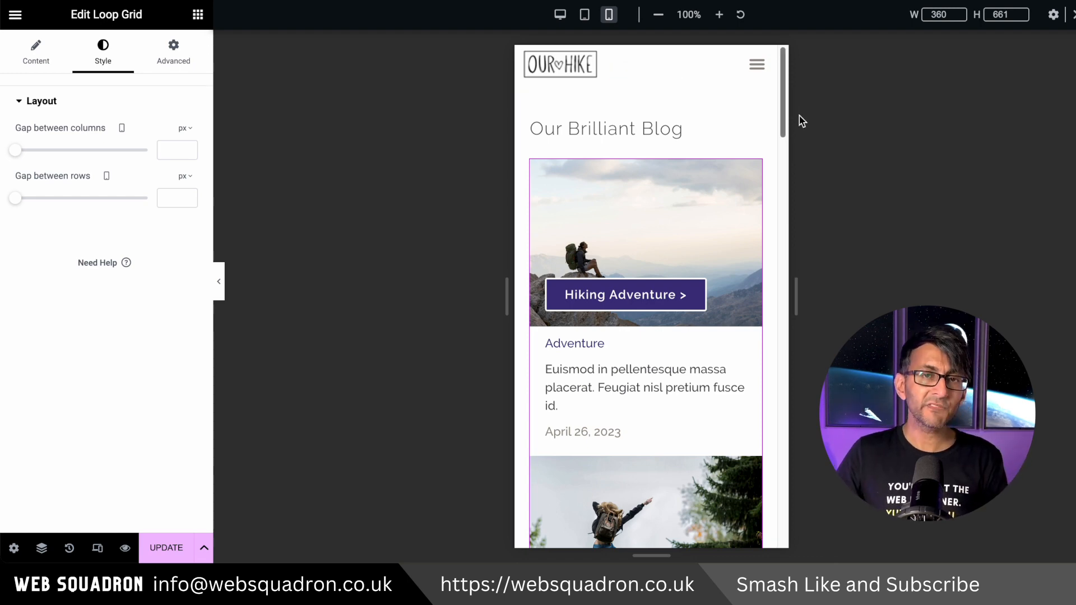
mouse_move(799, 123)
left_mouse_down()
mouse_move(794, 258)
mouse_move(797, 119)
left_mouse_up()
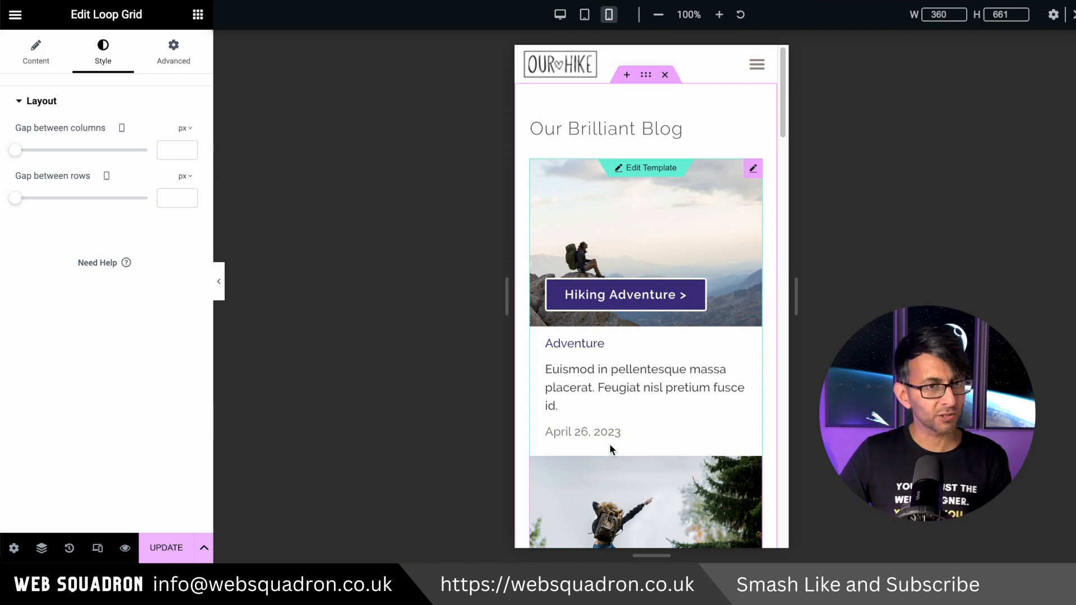
left_click(648, 169)
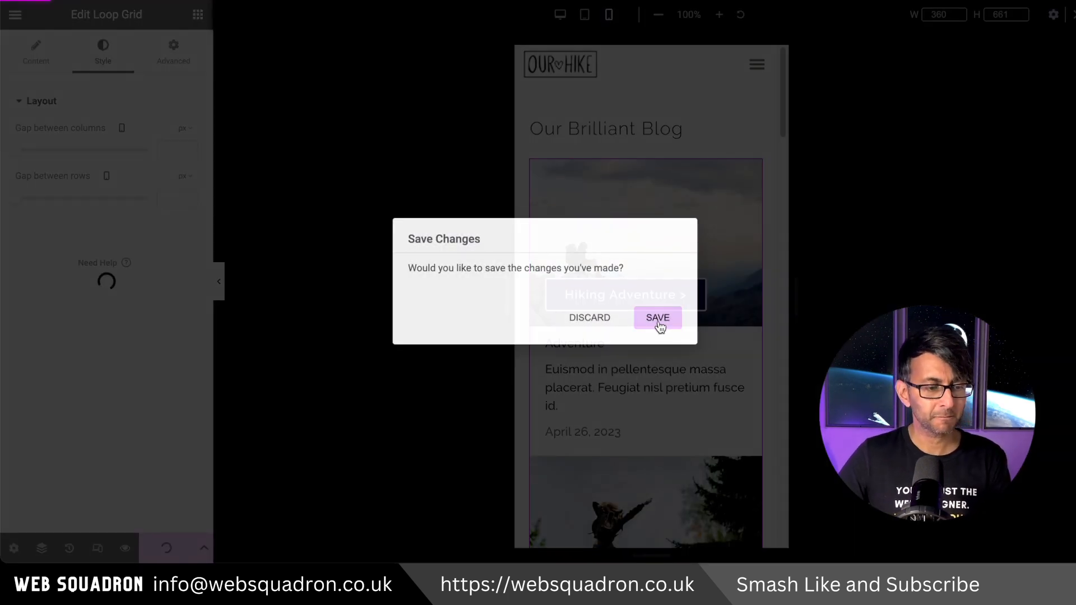
left_click(658, 318)
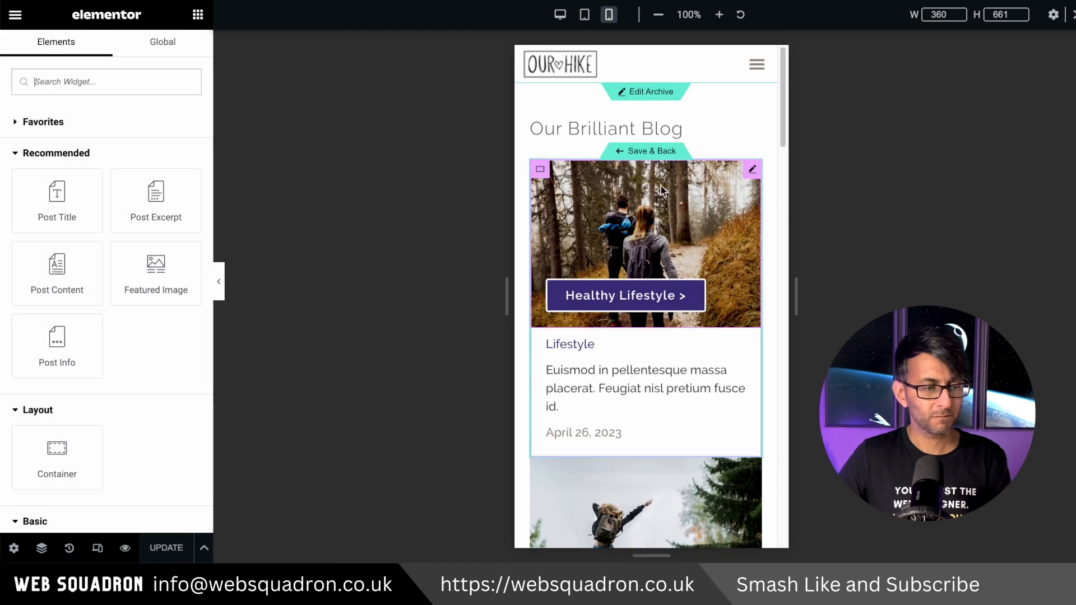
Set the loop item container's mobile bottom padding to 50 px, then update the template from desktop view and return to the archive
left_click(540, 170)
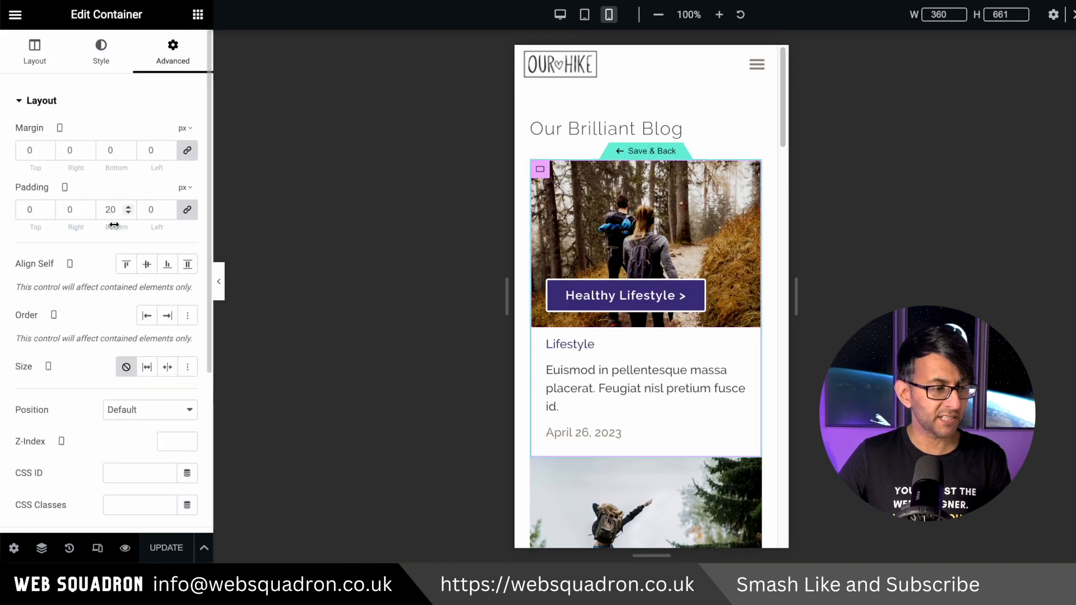
left_click(187, 210)
double_click(111, 212)
type("50")
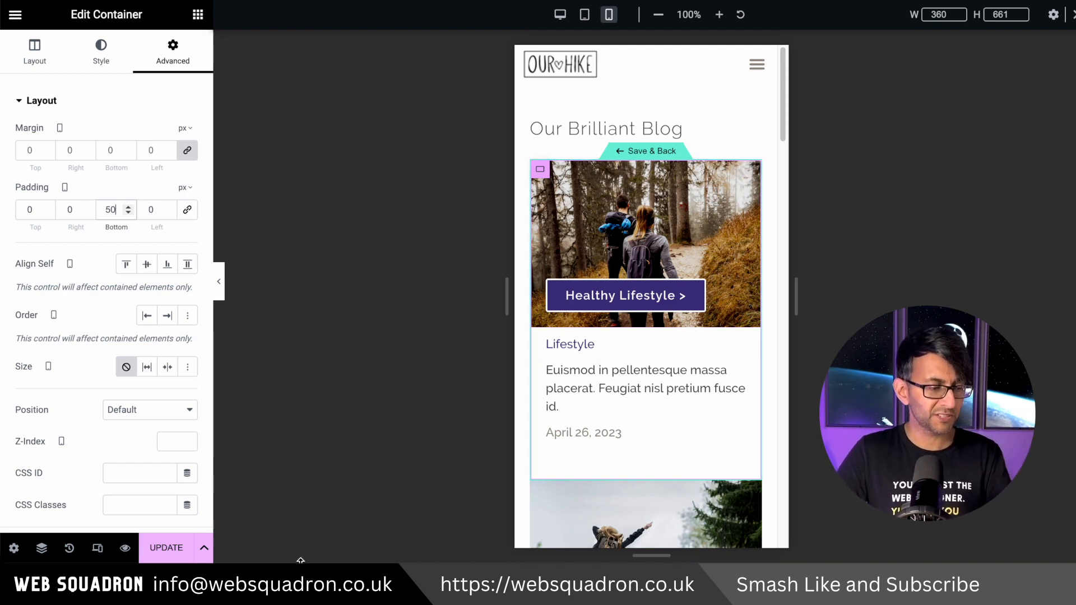
left_click(560, 17)
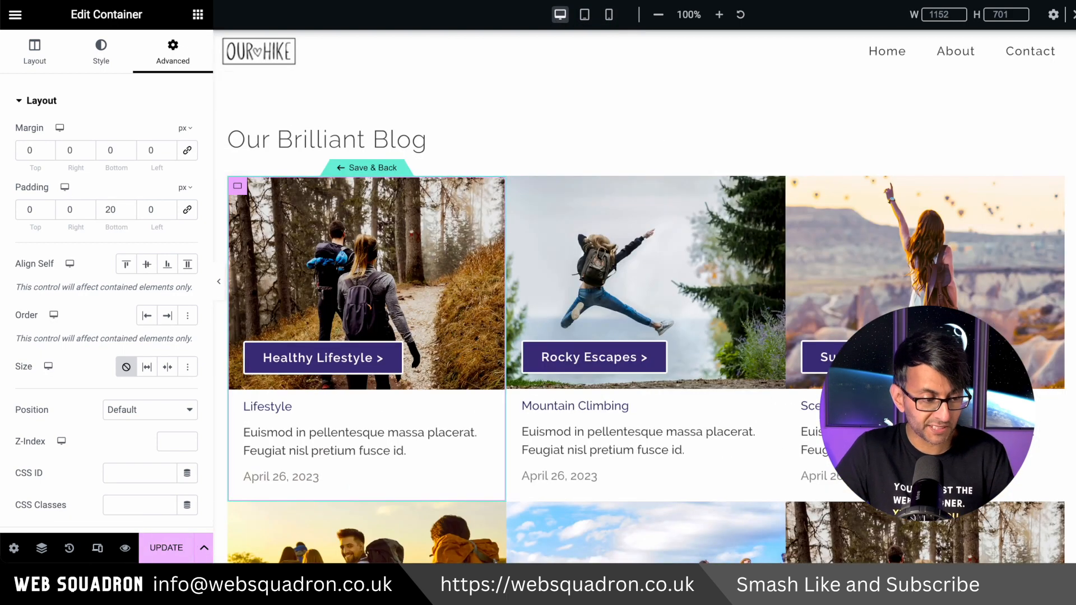
left_click(162, 552)
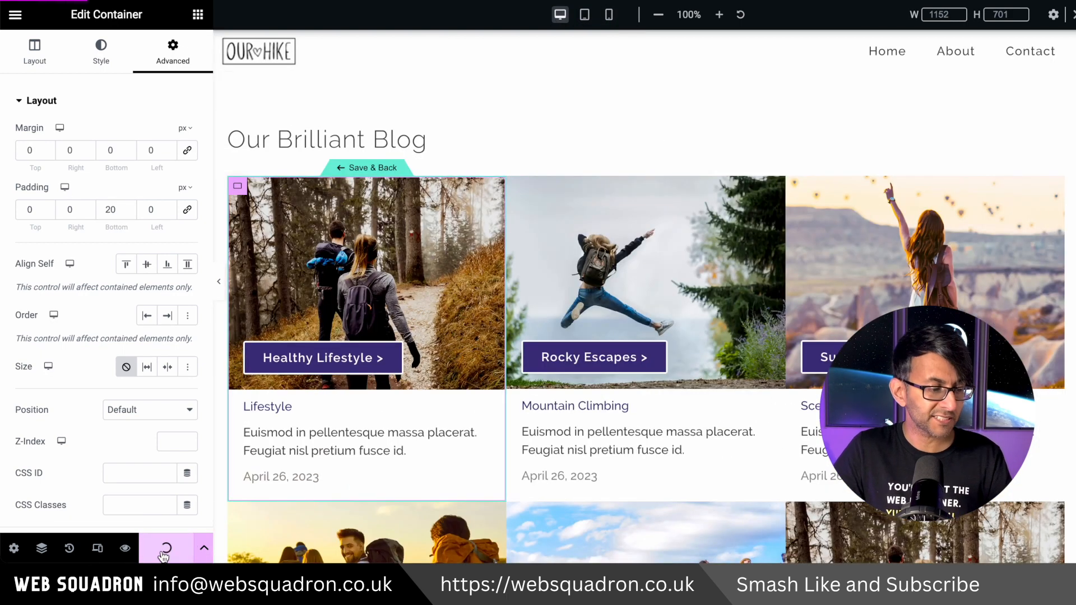
left_click(388, 166)
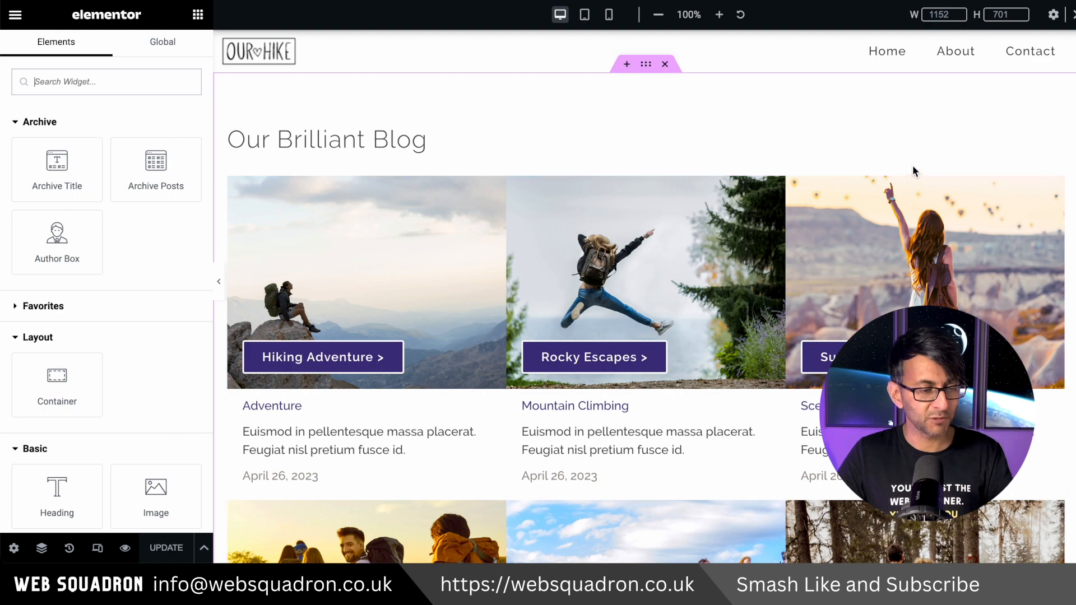
Open the archive template's display conditions and add a condition that includes All Archives
left_click(204, 548)
left_click(101, 473)
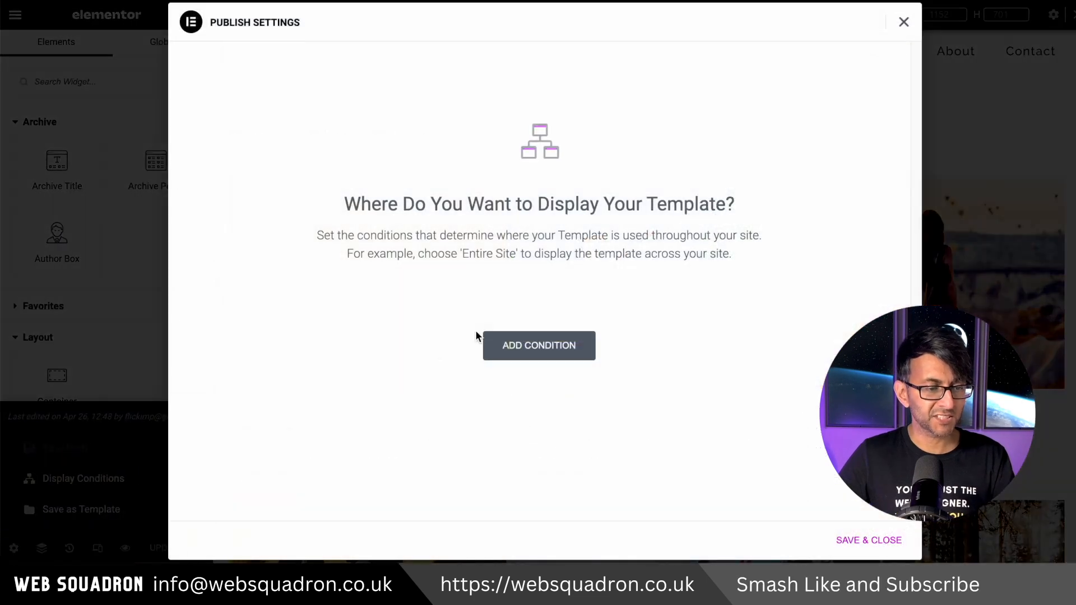
left_click(540, 344)
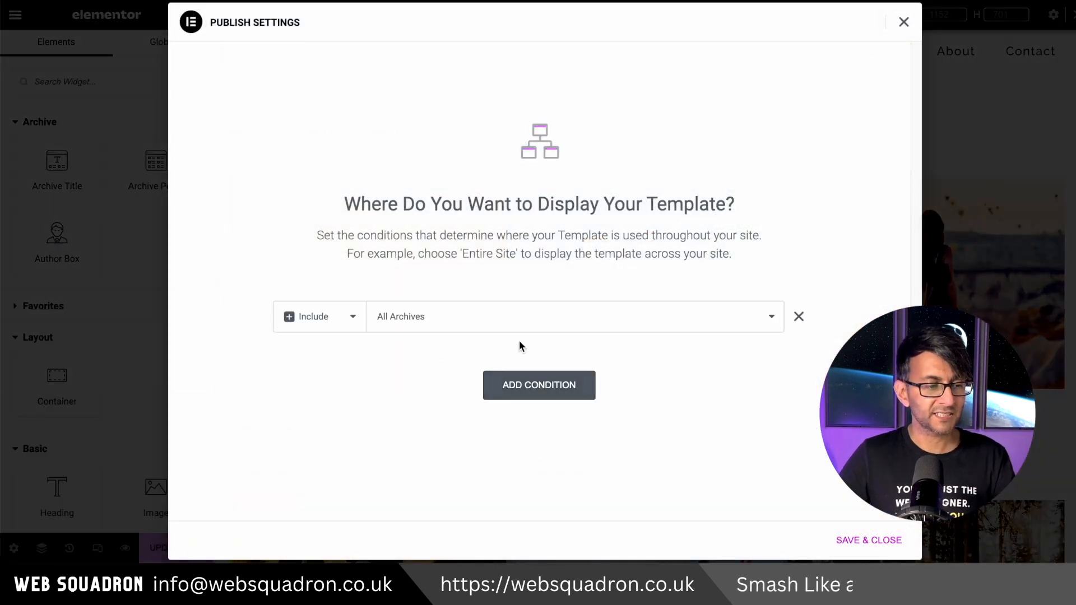
left_click(494, 319)
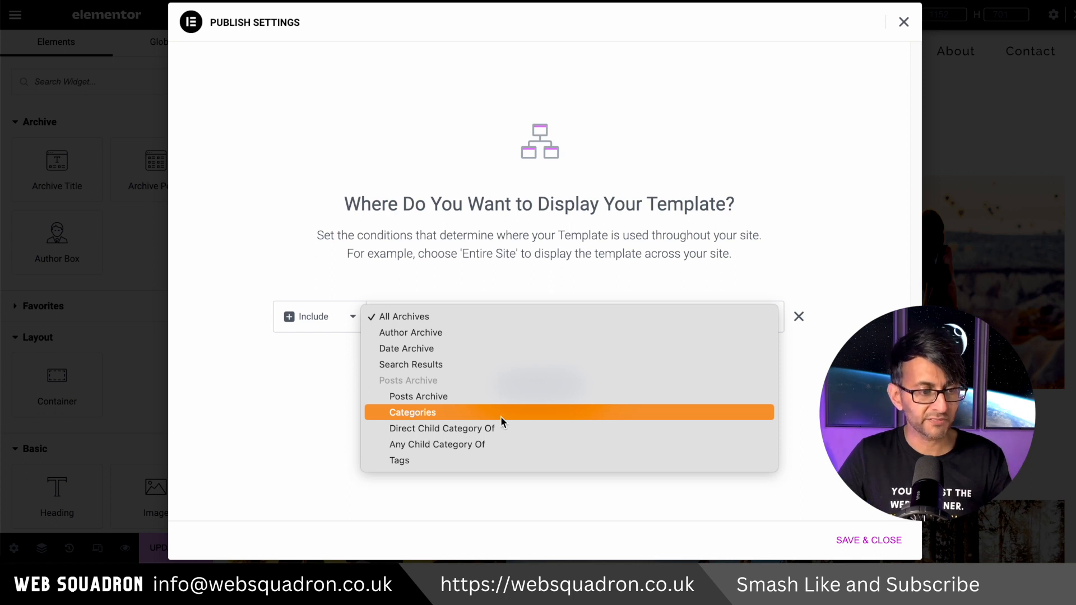
left_click(475, 314)
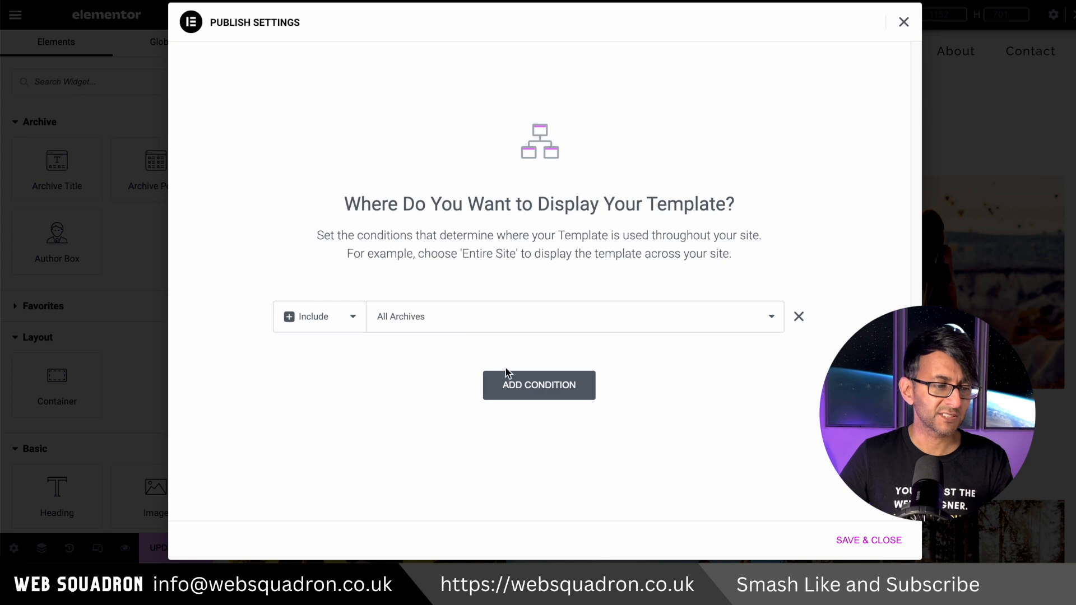
Try limiting the display condition to the Adventure category, then remove that condition
left_click(677, 326)
left_click(527, 414)
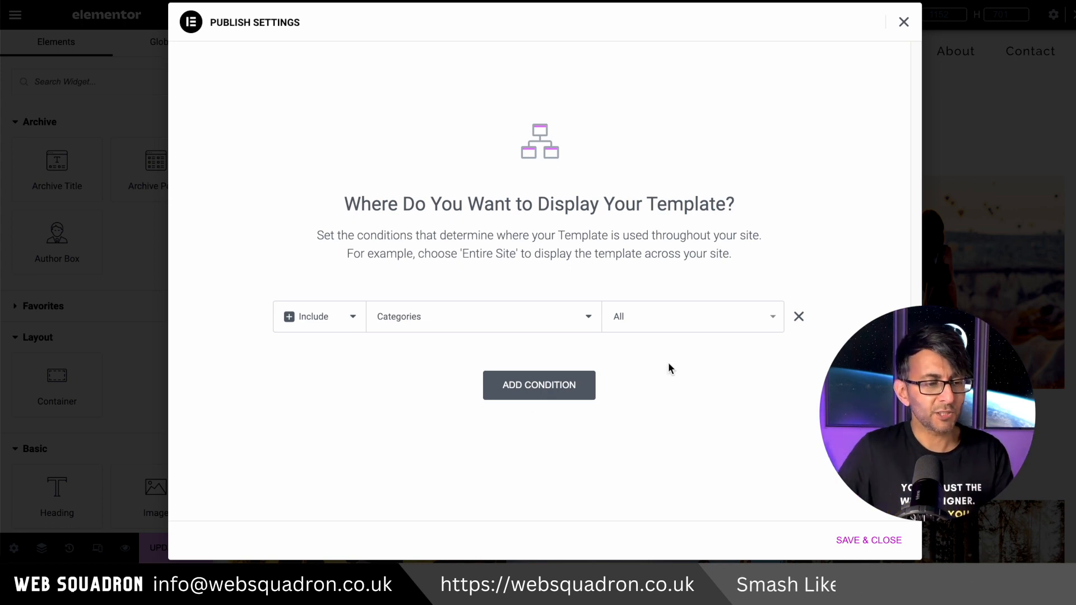
left_click(674, 318)
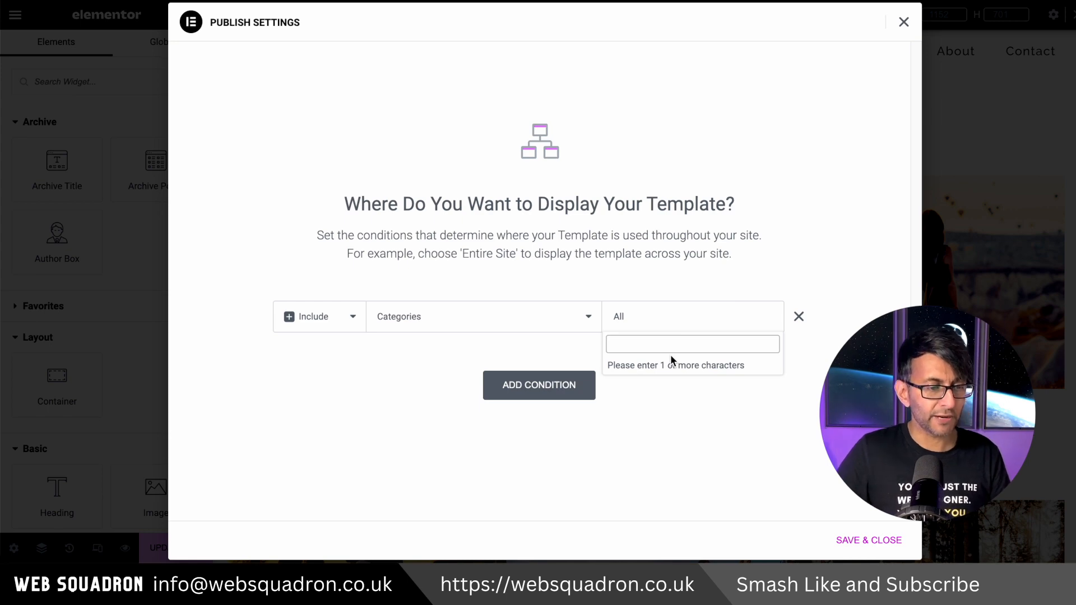
type("adv")
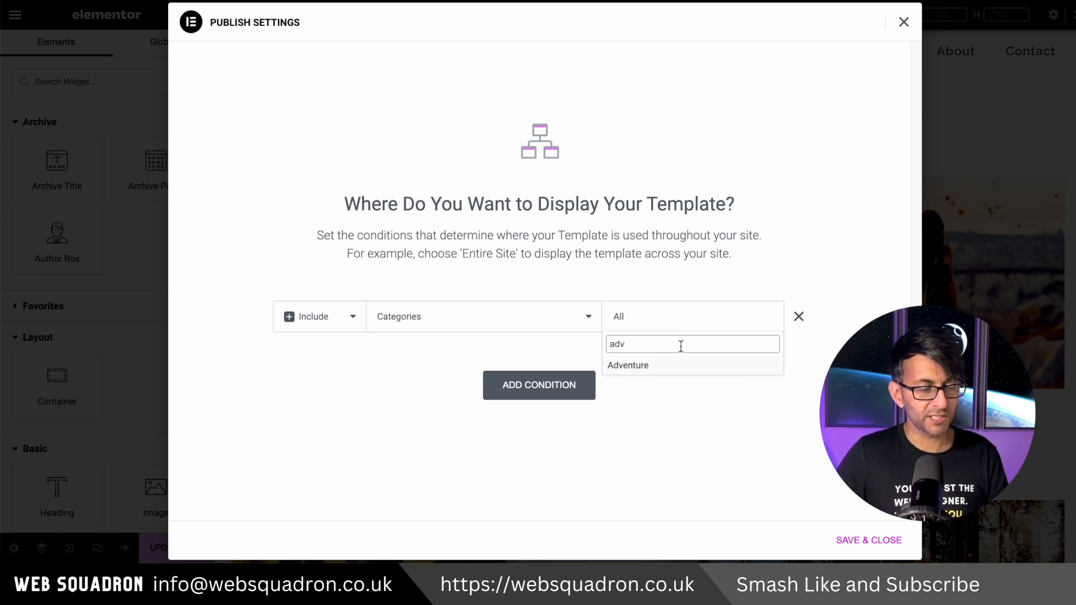
left_click(649, 366)
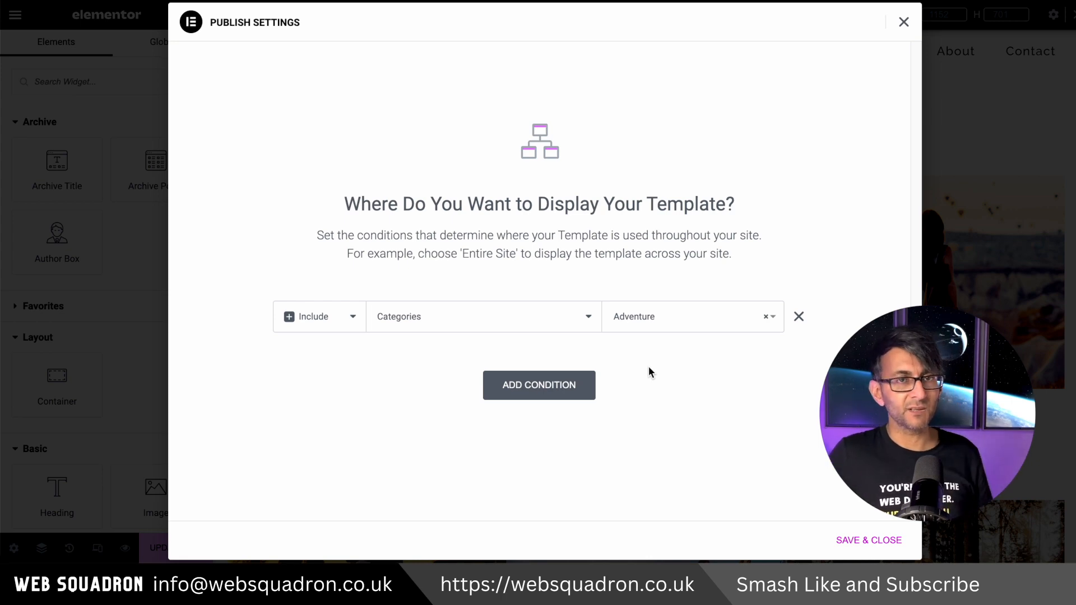
left_click(765, 317)
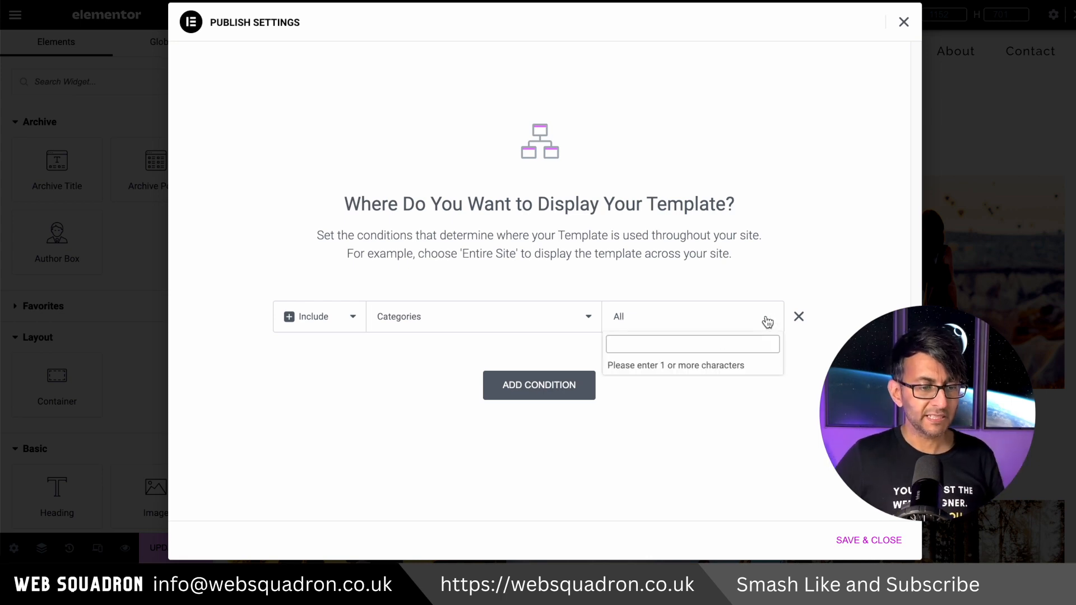
left_click(798, 317)
Add a fresh display condition including All Archives and save the publish settings
left_click(538, 347)
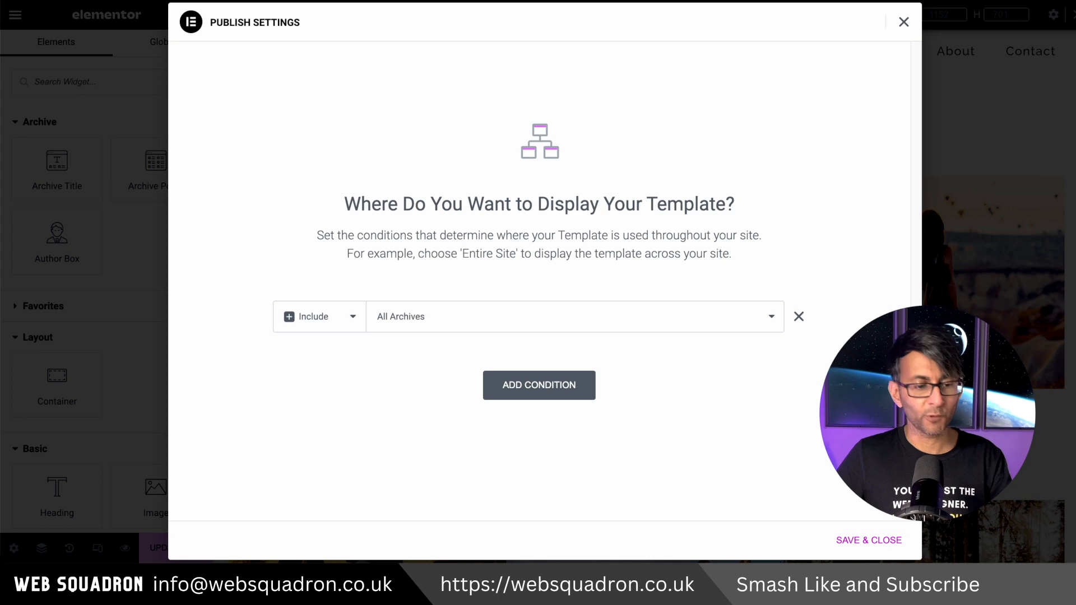
left_click(867, 552)
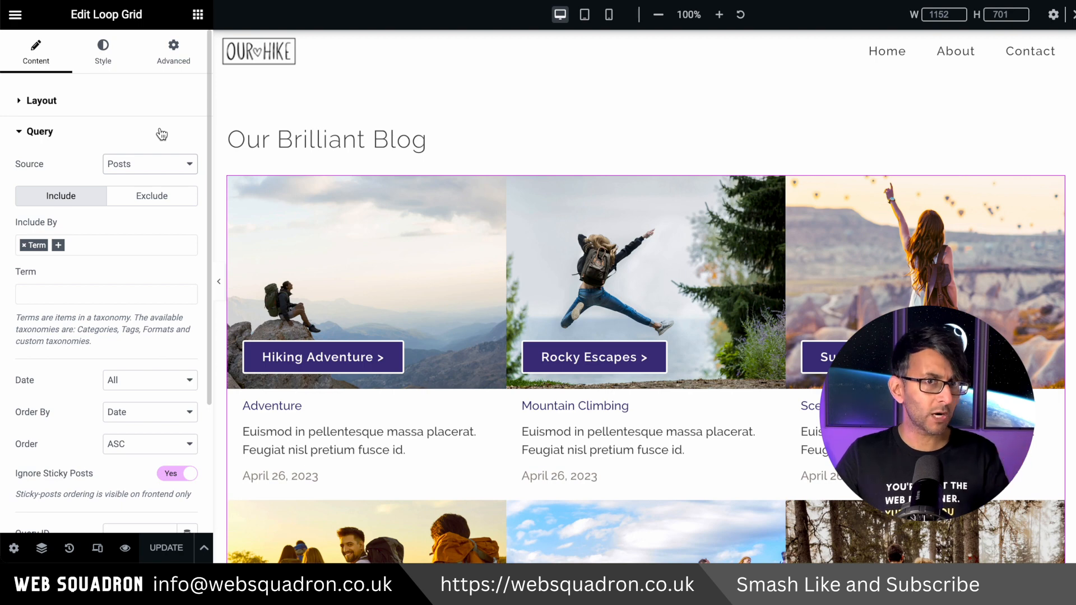
Set the Loop Grid's query source to Current Query
left_click(162, 168)
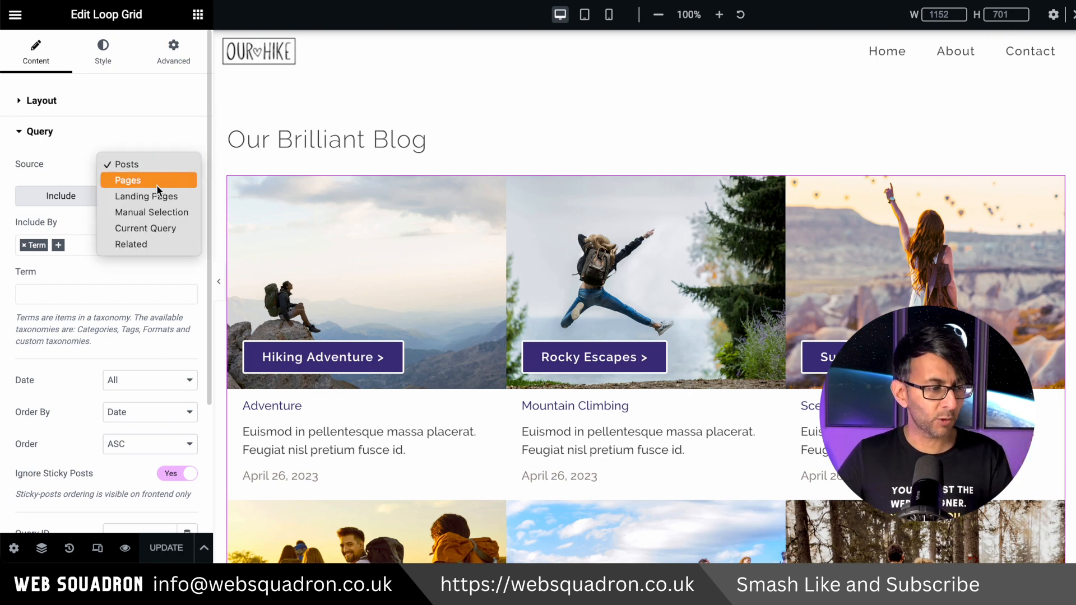
left_click(162, 234)
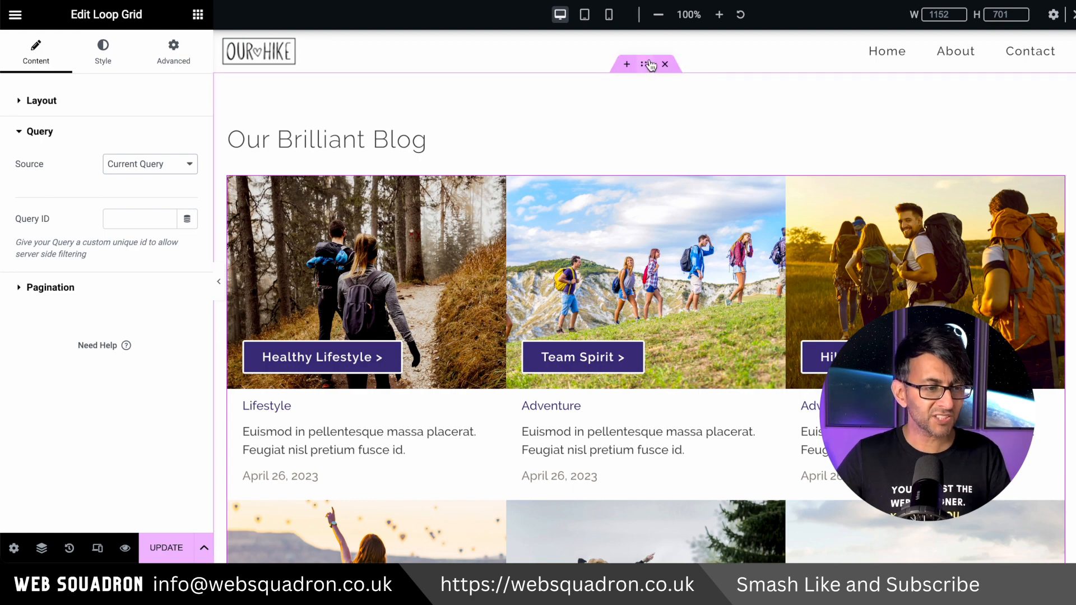
Copy the archive template's main container and create a new page titled Blog, opening it for editing with Elementor
right_click(649, 63)
left_click(692, 159)
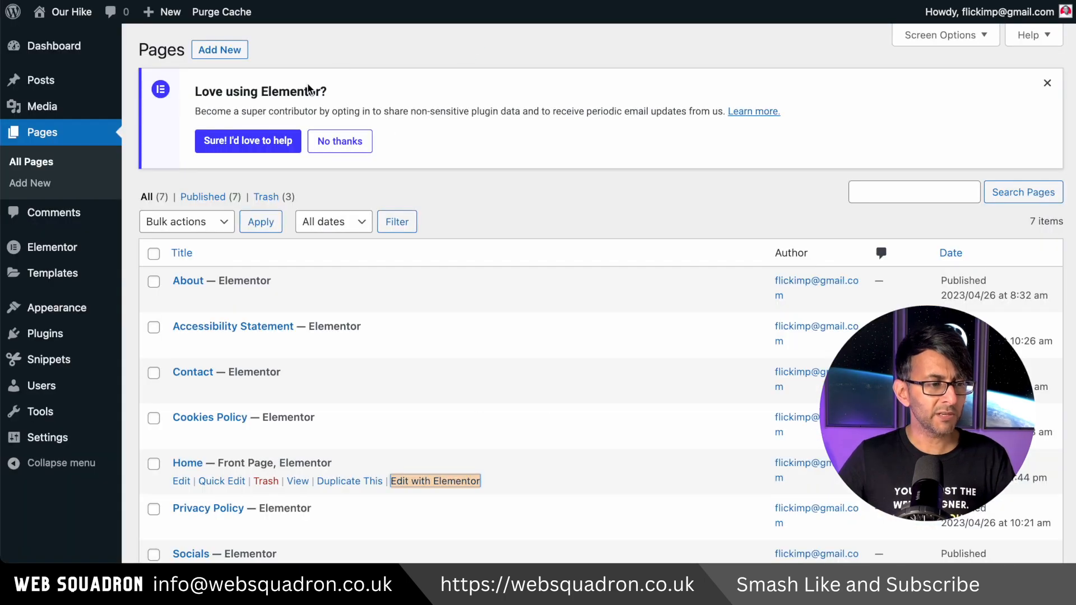
left_click(226, 51)
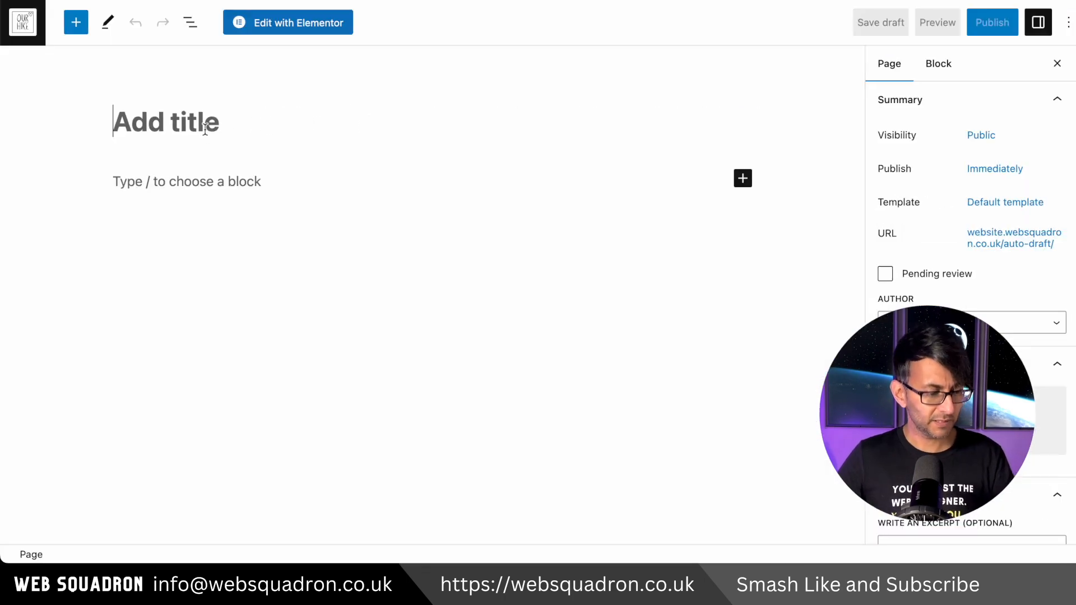
type("Blof")
key("BackSpace")
type("g")
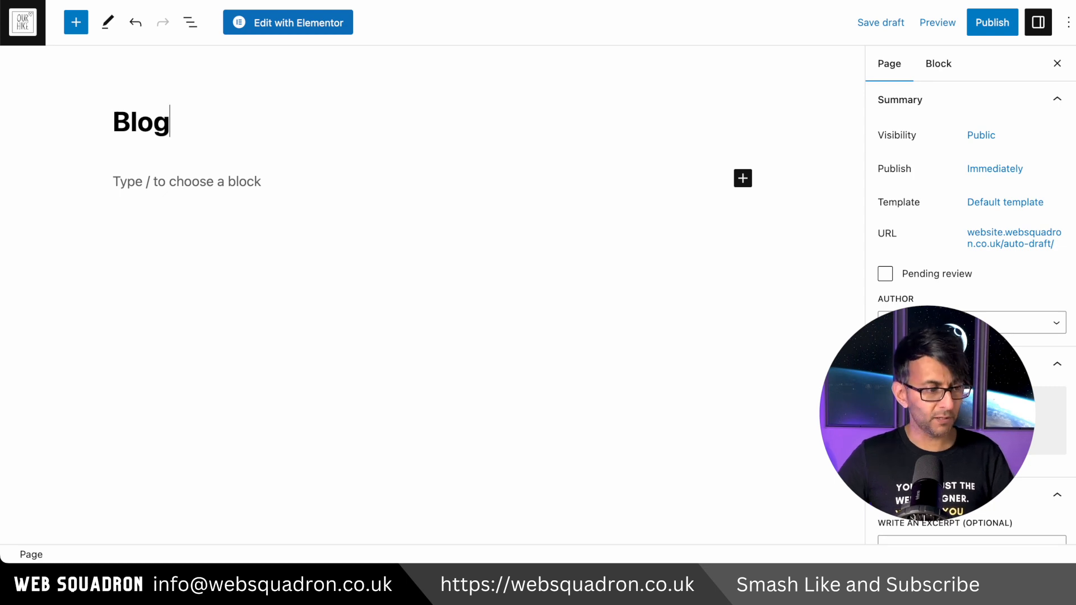
left_click(298, 27)
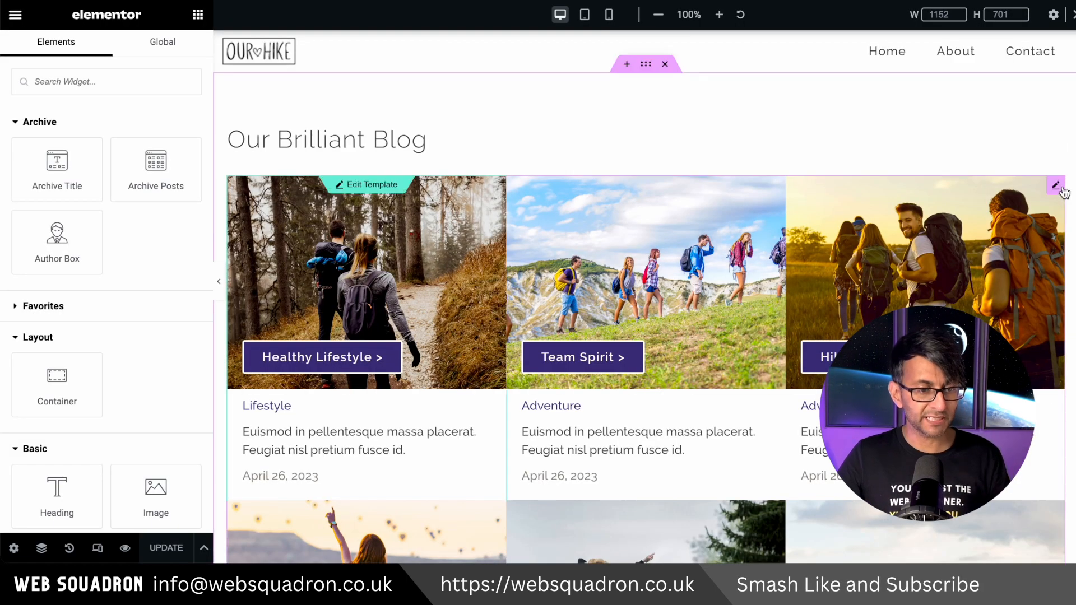
left_click(839, 193)
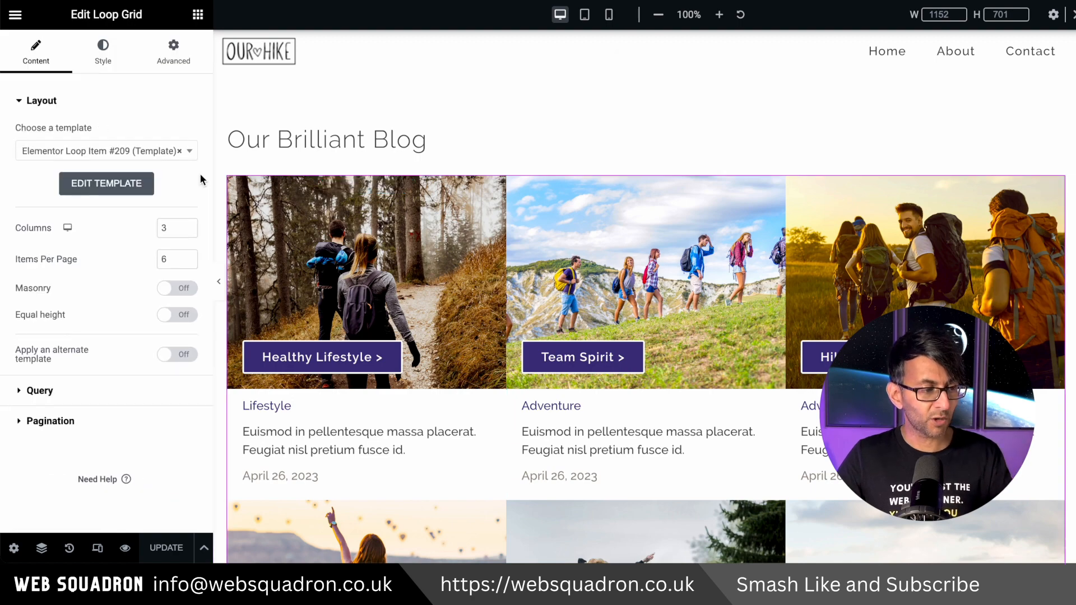
left_click(109, 390)
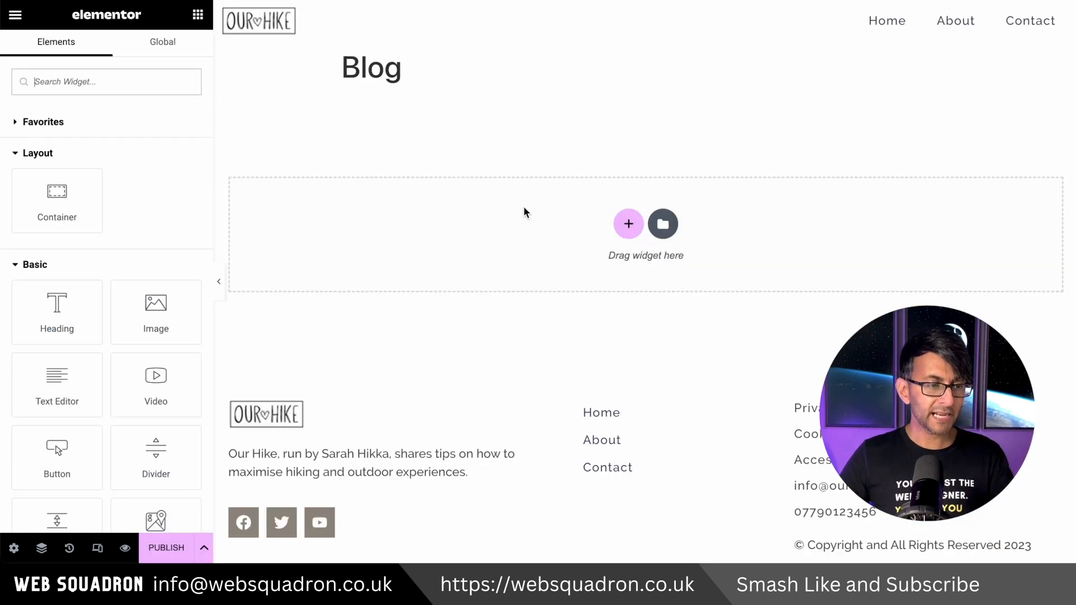
Hide the Blog page's title and paste the copied blog container into the empty page area
left_click(14, 548)
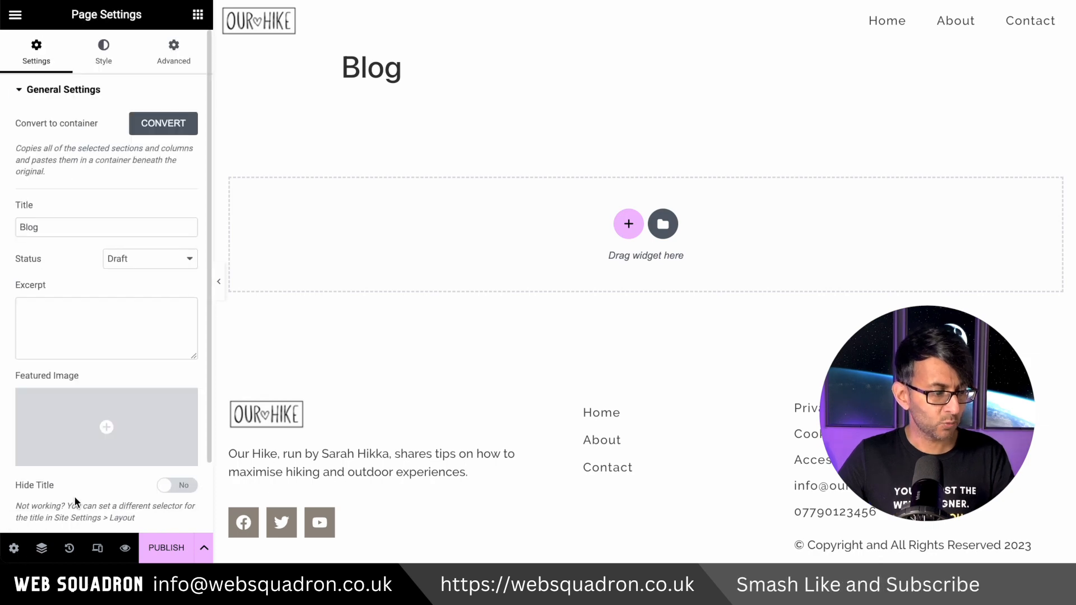
left_click(178, 485)
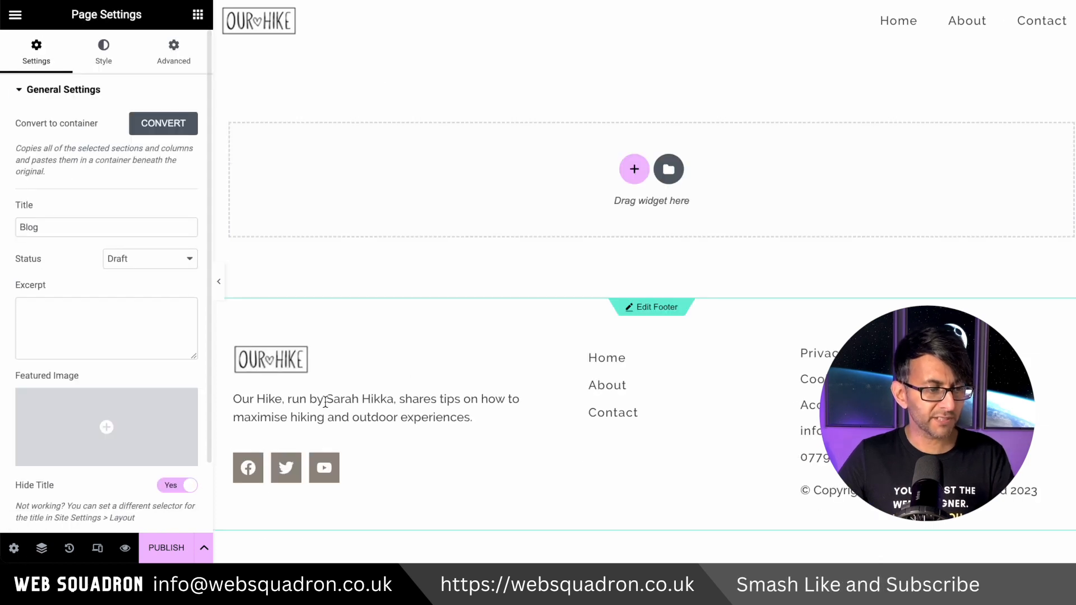
right_click(478, 167)
left_click(537, 187)
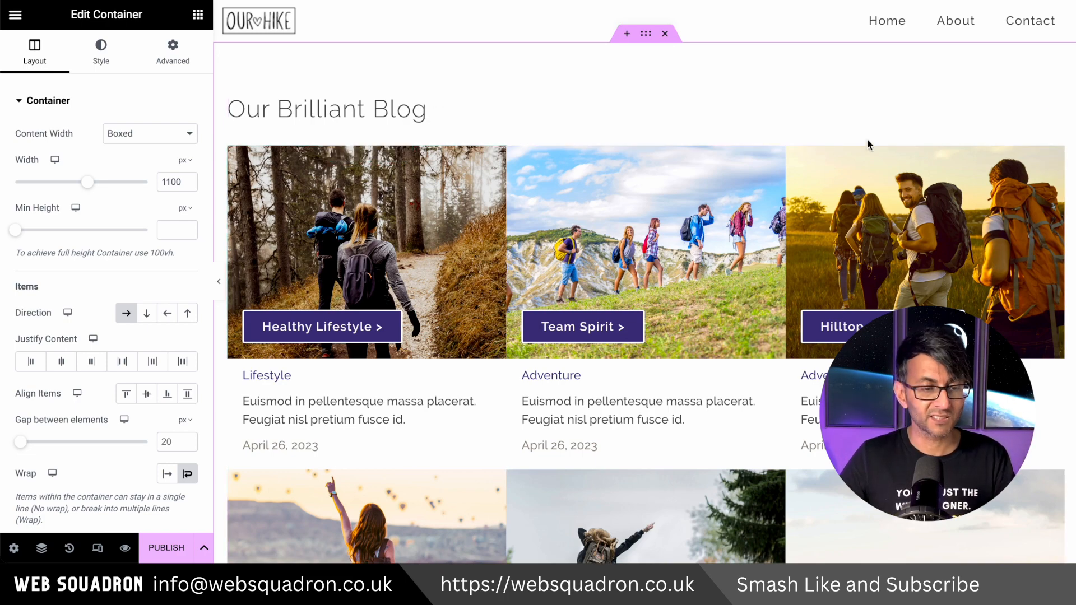
Set the pasted Loop Grid's query source to Posts and publish the Blog page
left_click(1055, 158)
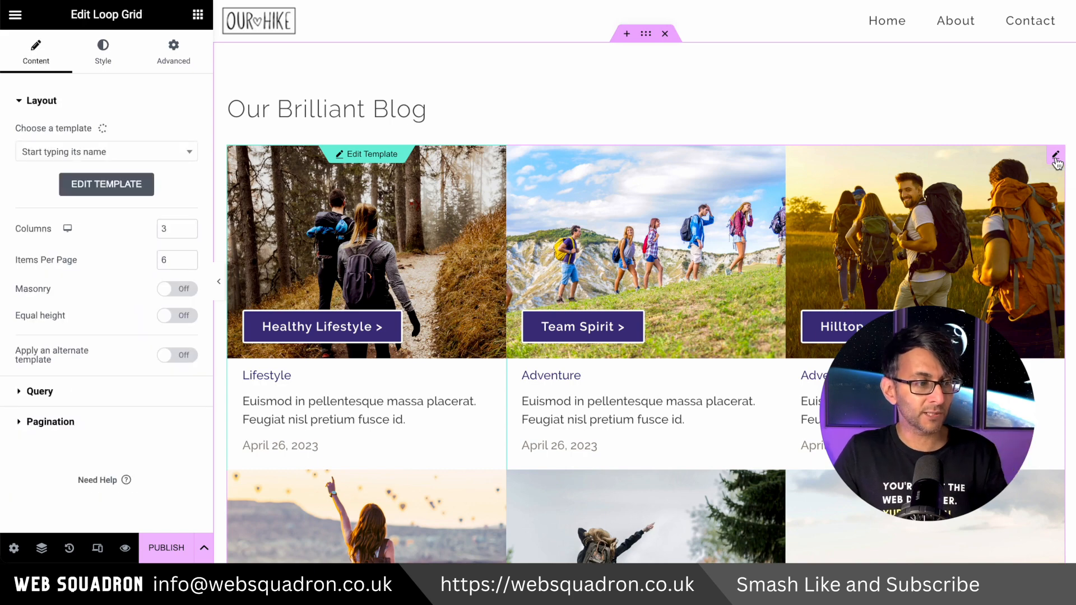
left_click(88, 391)
left_click(168, 138)
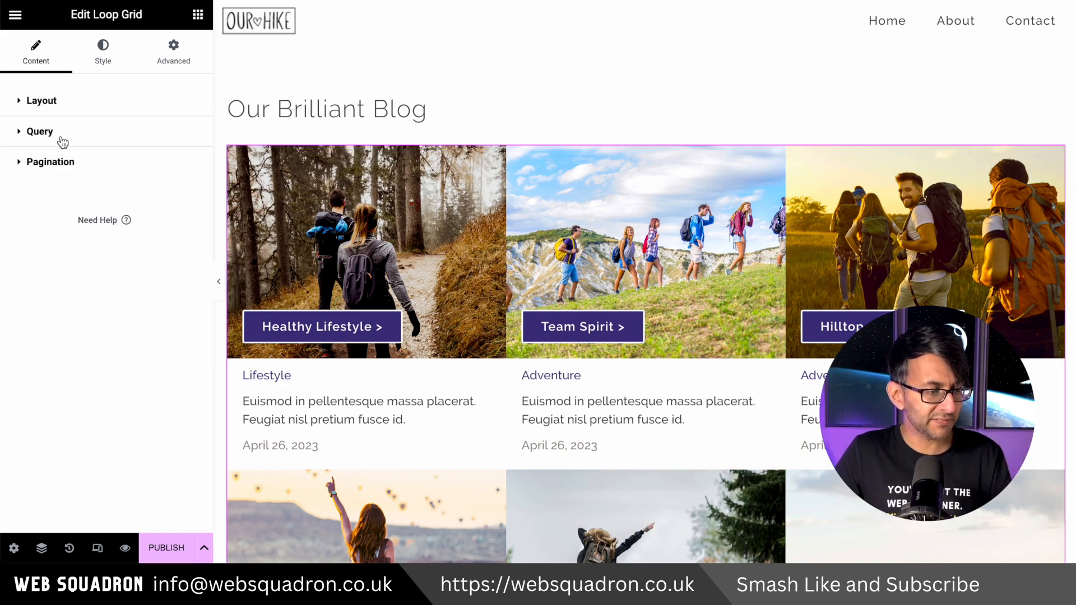
left_click(56, 137)
left_click(135, 166)
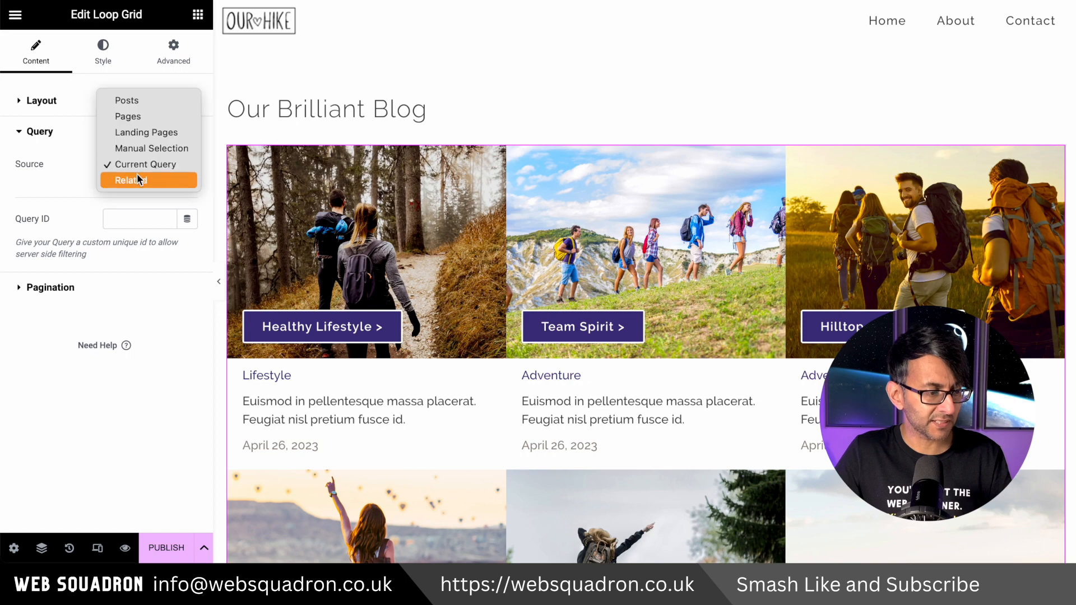
left_click(145, 102)
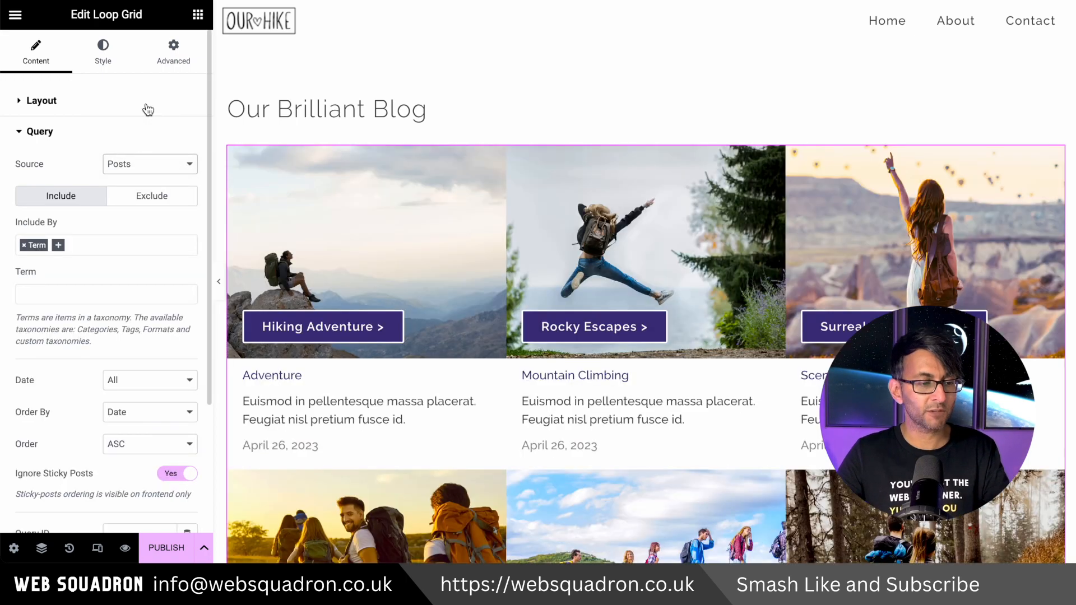
left_click(162, 552)
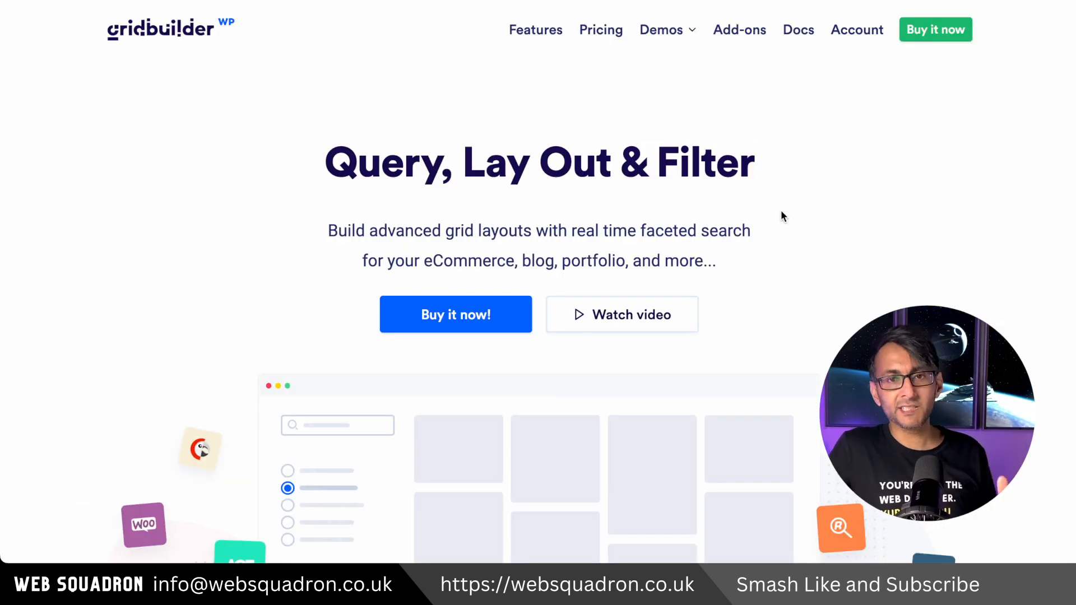
Review the subscription plans on the WP Grid Builder website's pricing page
left_click(584, 30)
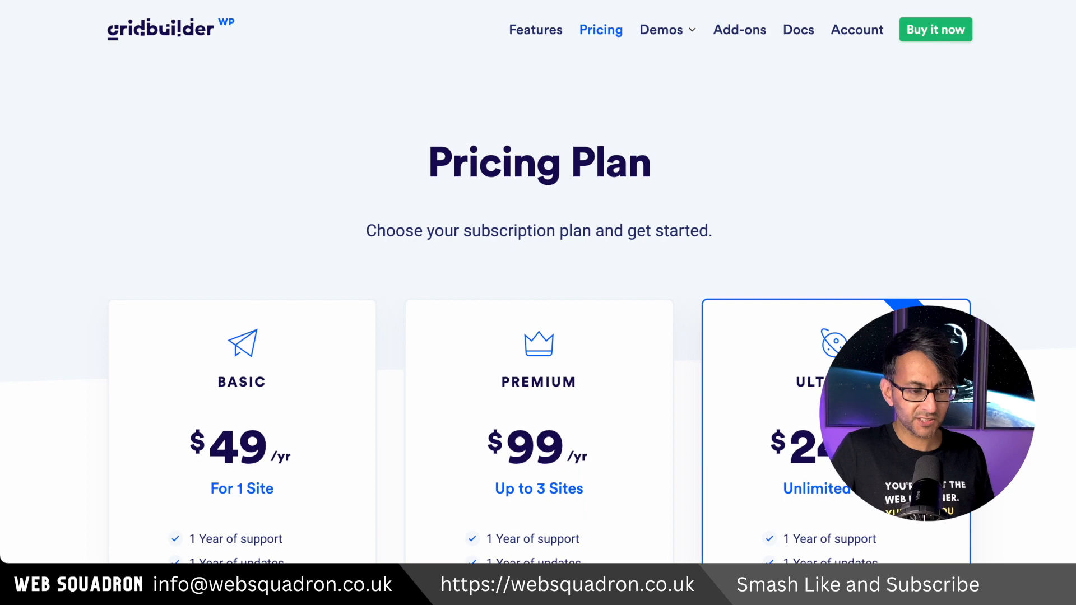
scroll(535, 291, "down", 2)
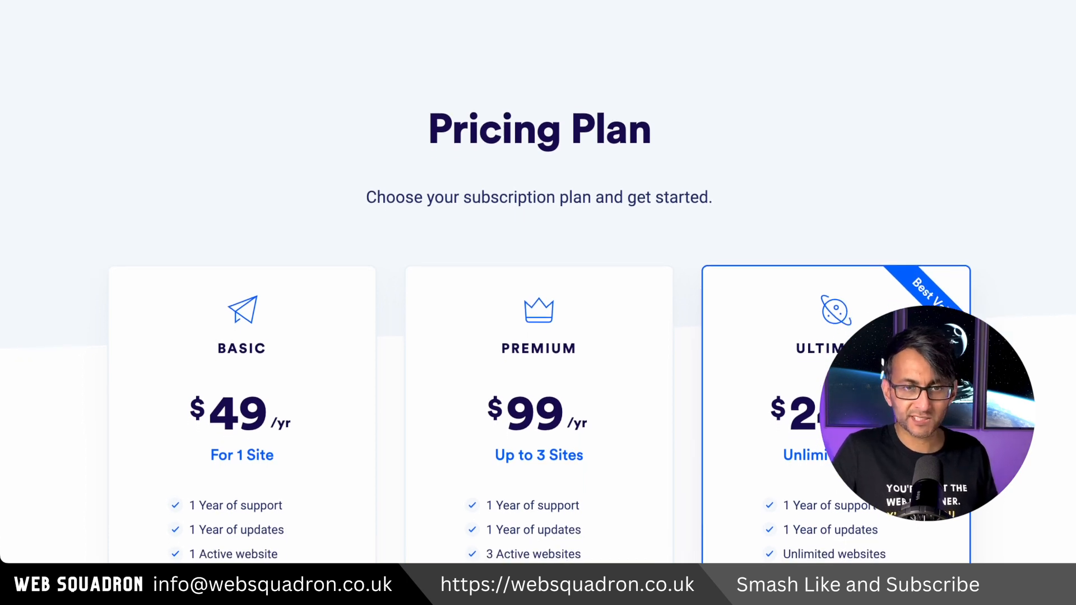
scroll(537, 302, "down", 2)
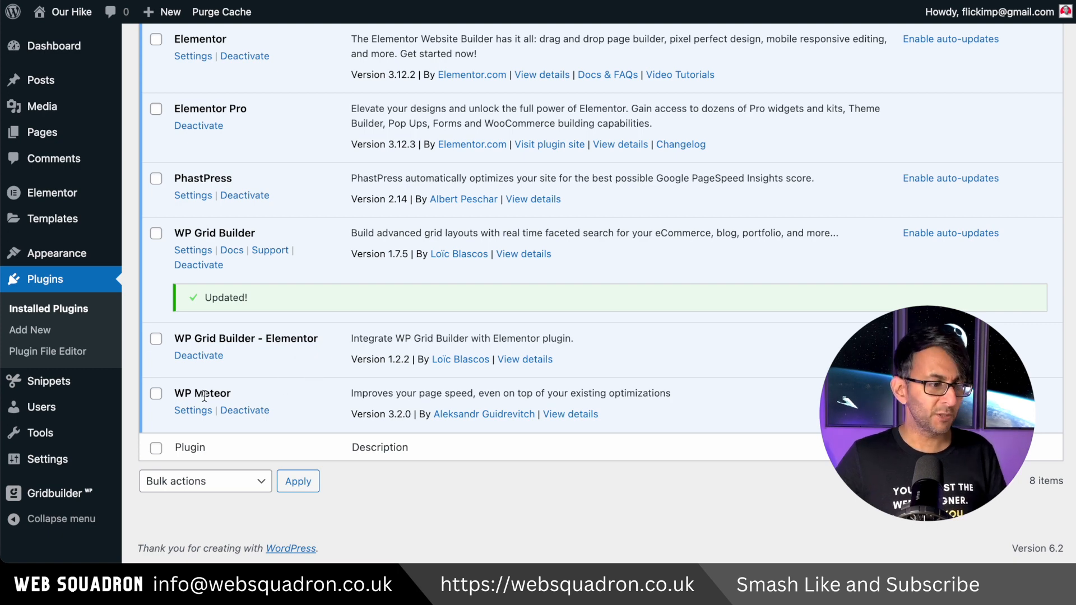
Create a new Gridbuilder facet named Categories in the WordPress admin and save it
mouse_move(54, 503)
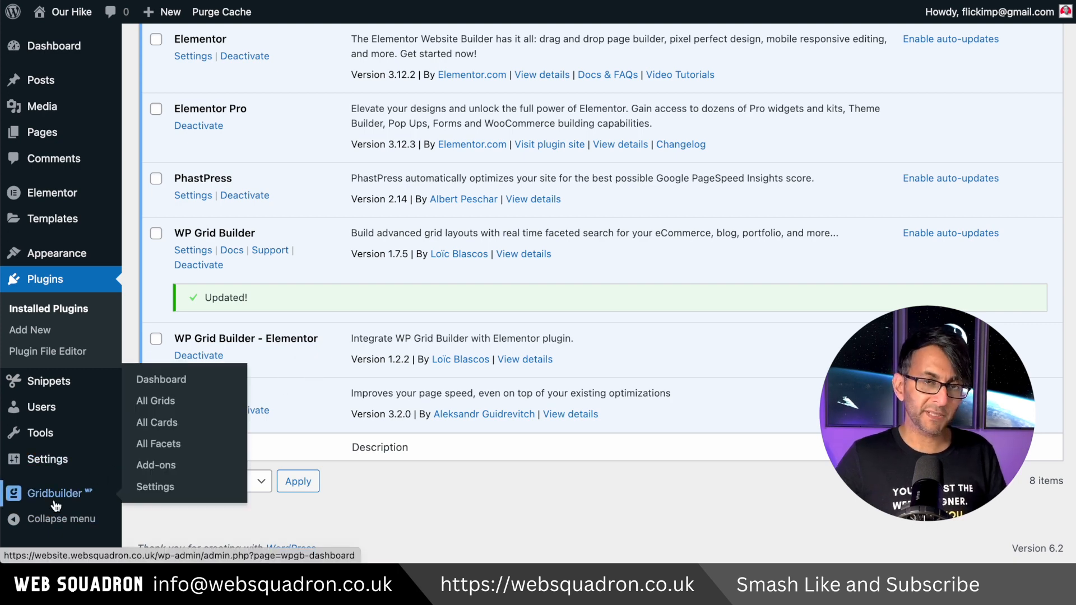
left_click(176, 451)
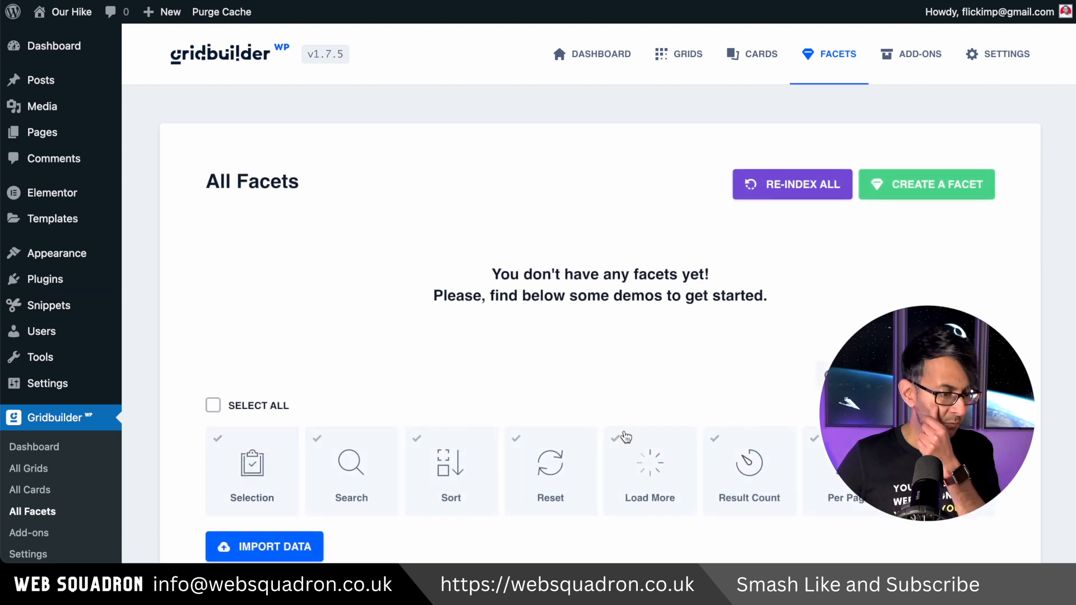
scroll(635, 433, "down", 3)
scroll(661, 395, "up", 2)
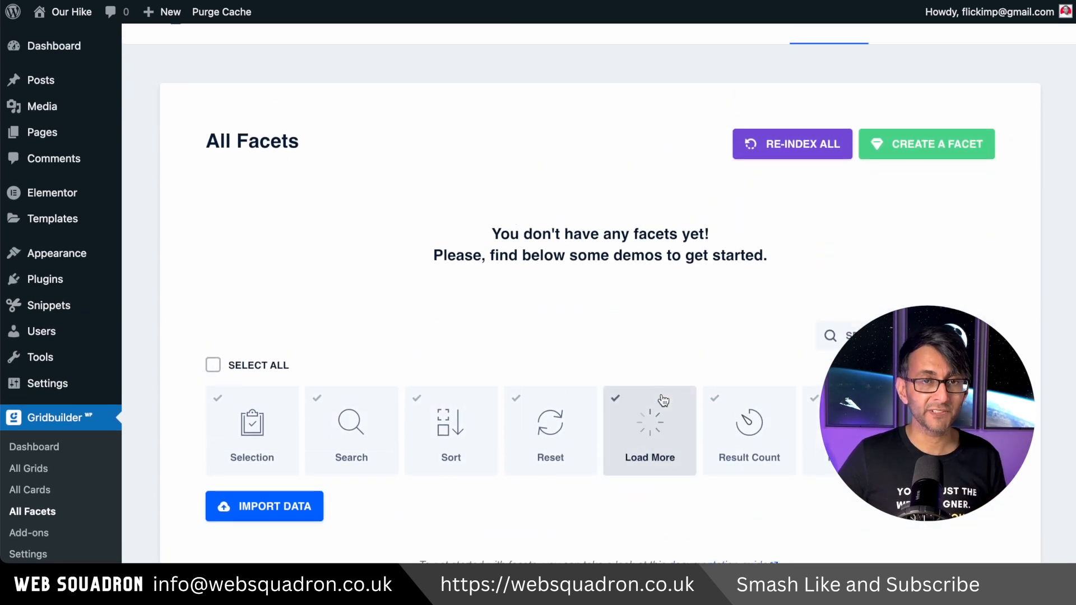
left_click(920, 150)
left_click(616, 290)
type("Categories")
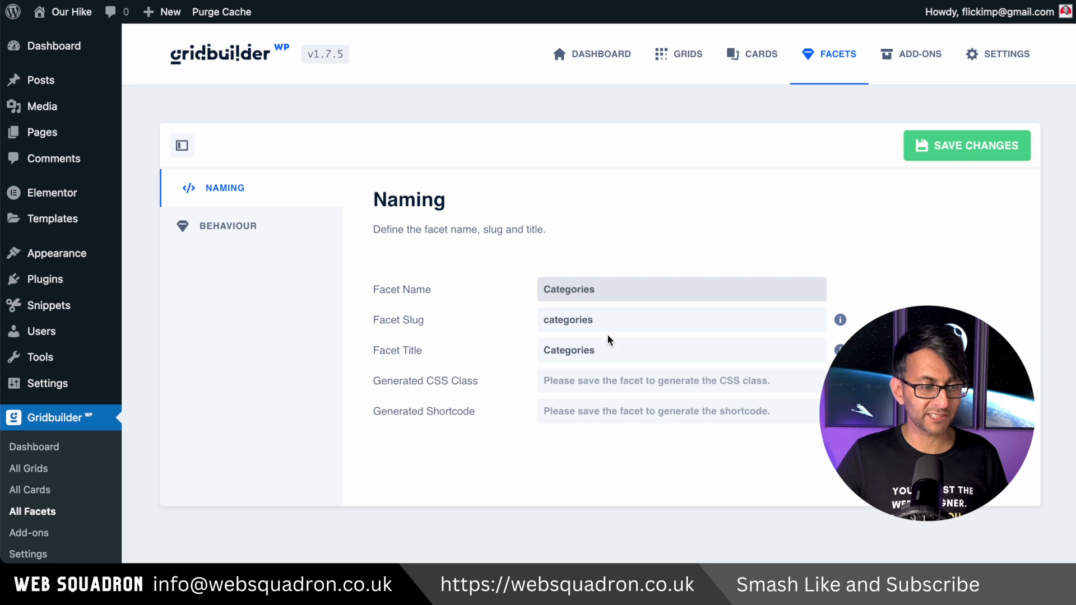
left_click(941, 153)
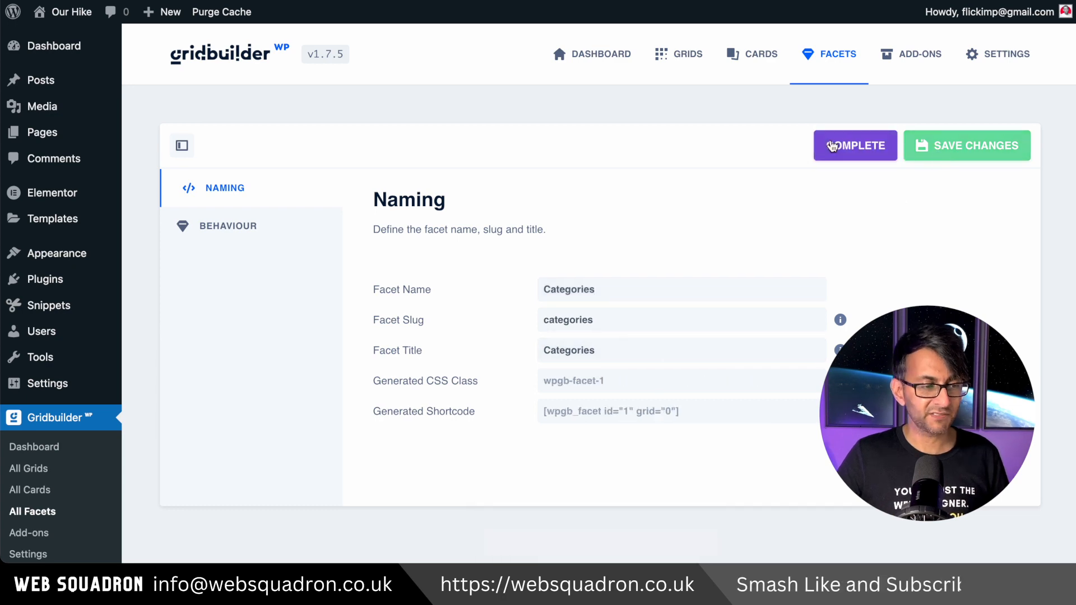
Set the Categories facet's behaviour to the Buttons filter type, filtering by the Categories taxonomy
left_click(276, 231)
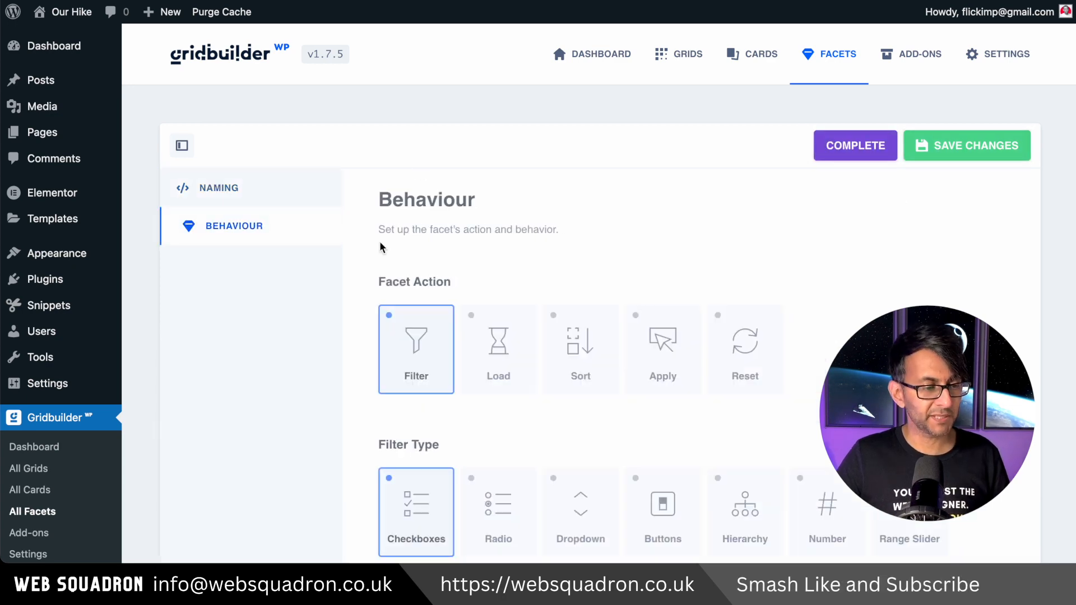
scroll(581, 437, "down", 1)
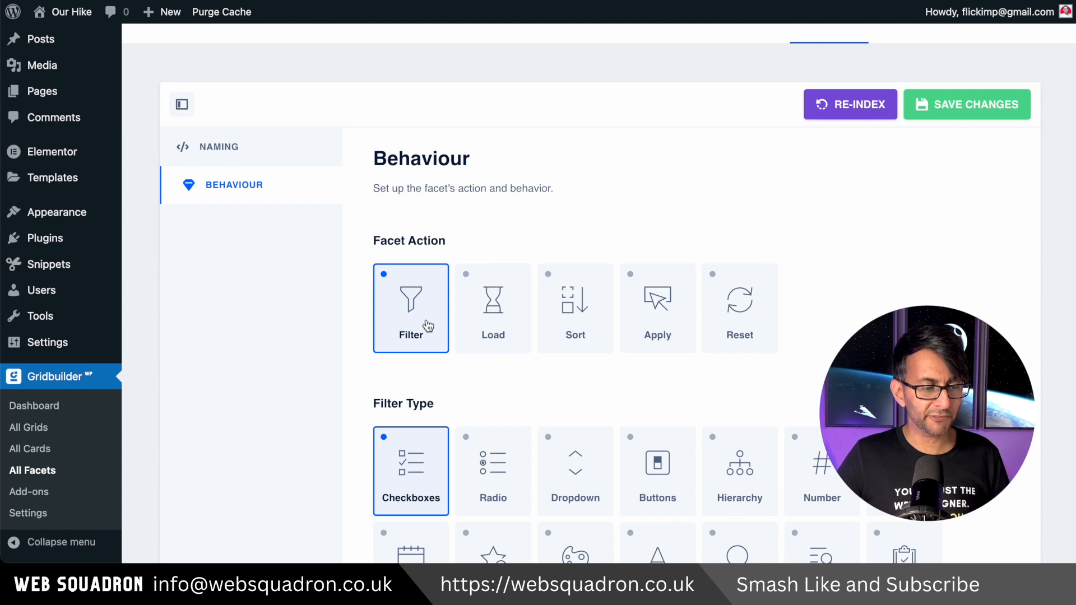
scroll(504, 381, "down", 1)
left_click(657, 447)
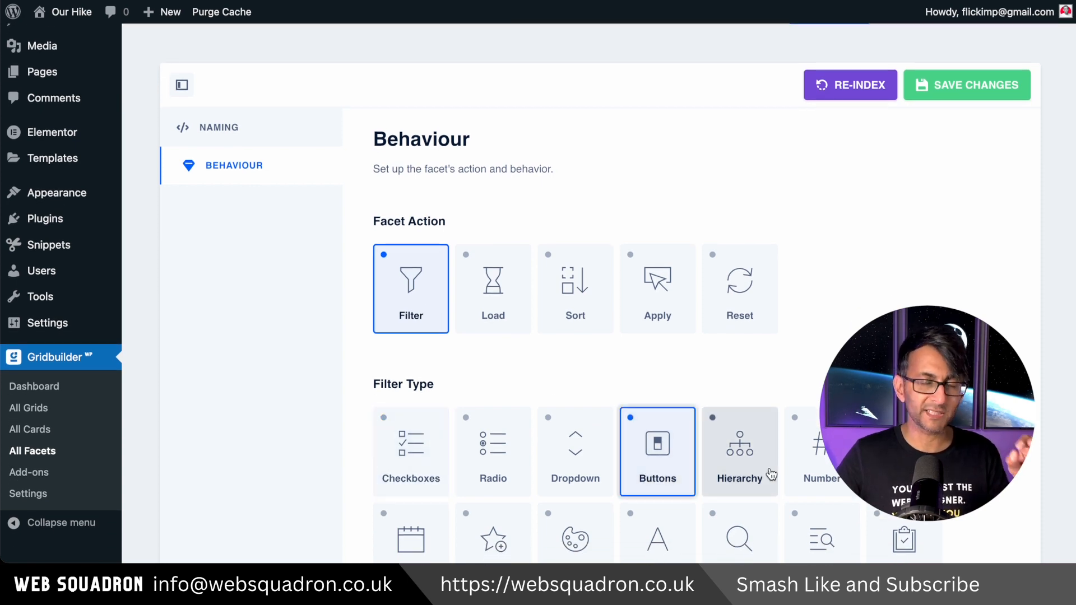
scroll(769, 474, "down", 6)
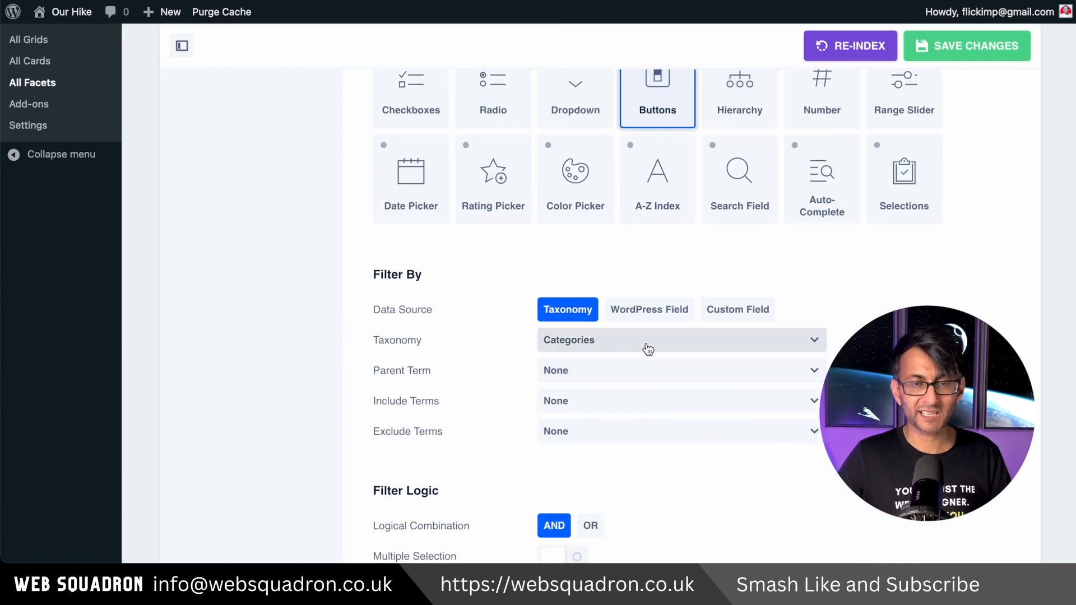
left_click(648, 348)
left_click(617, 366)
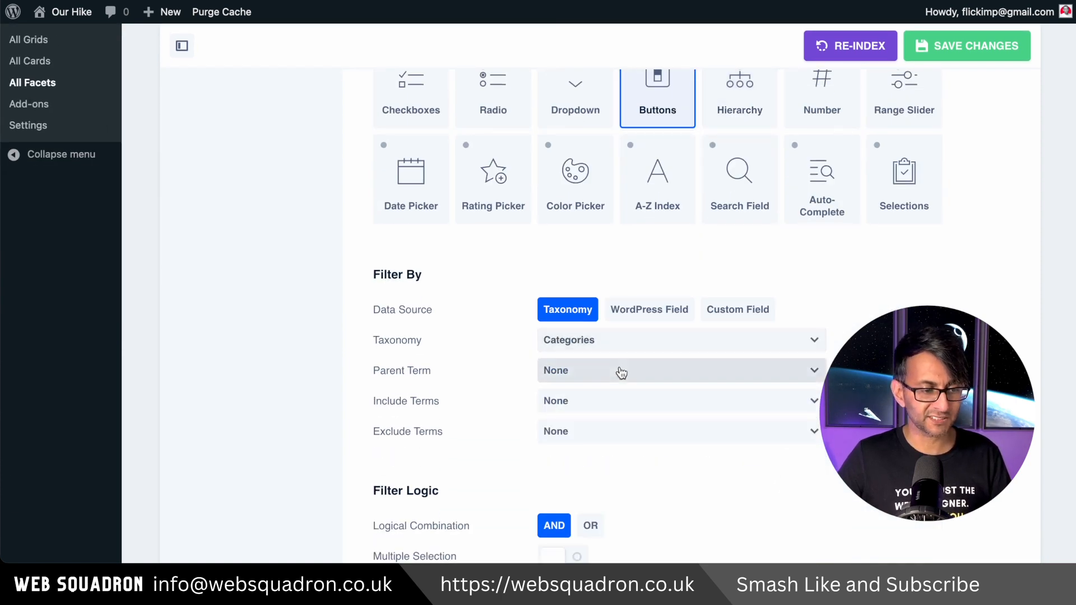
Turn off Show Empty Choices in the facet's filter display and save the facet
scroll(625, 435, "down", 1)
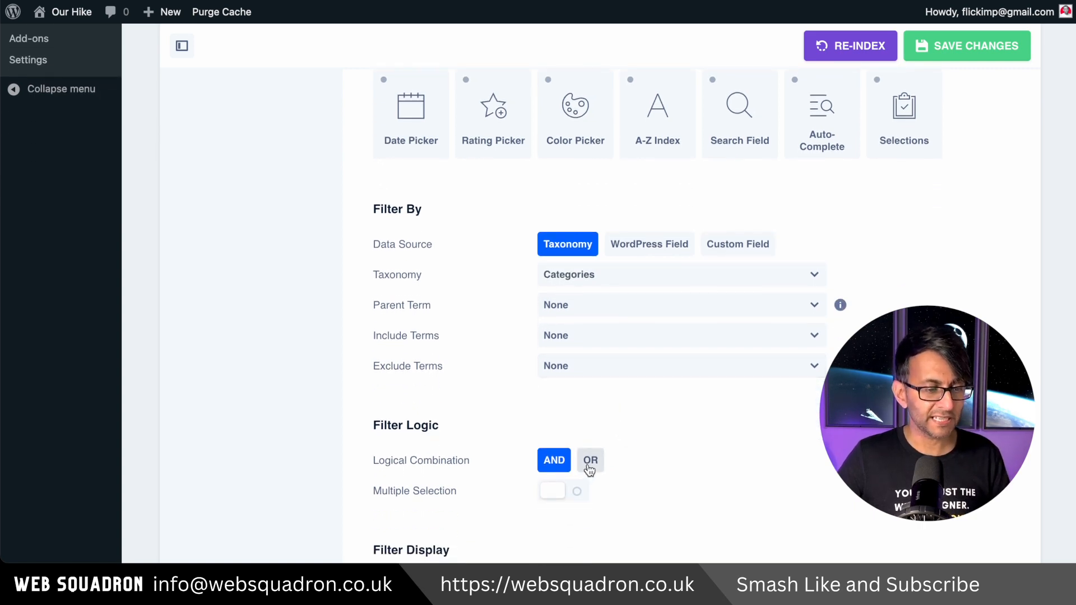
scroll(588, 468, "down", 5)
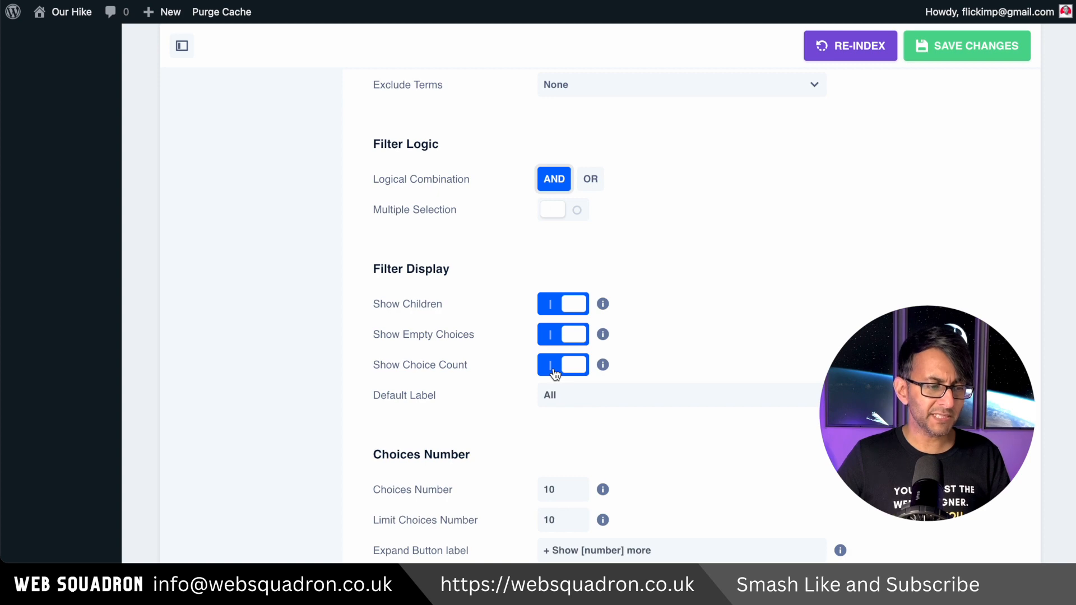
left_click(551, 339)
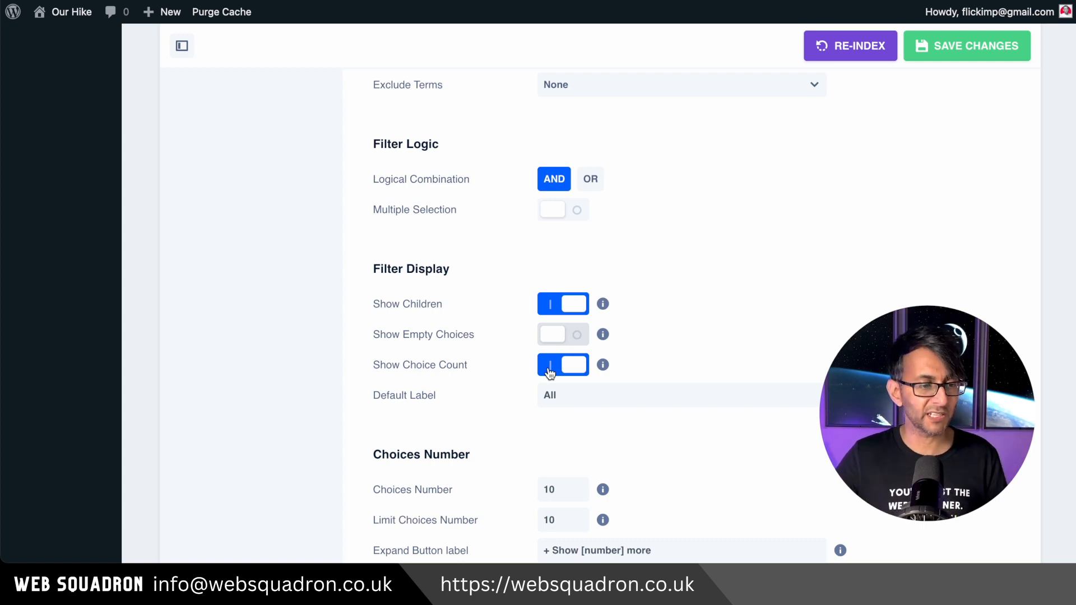
scroll(751, 381, "down", 2)
left_click(989, 53)
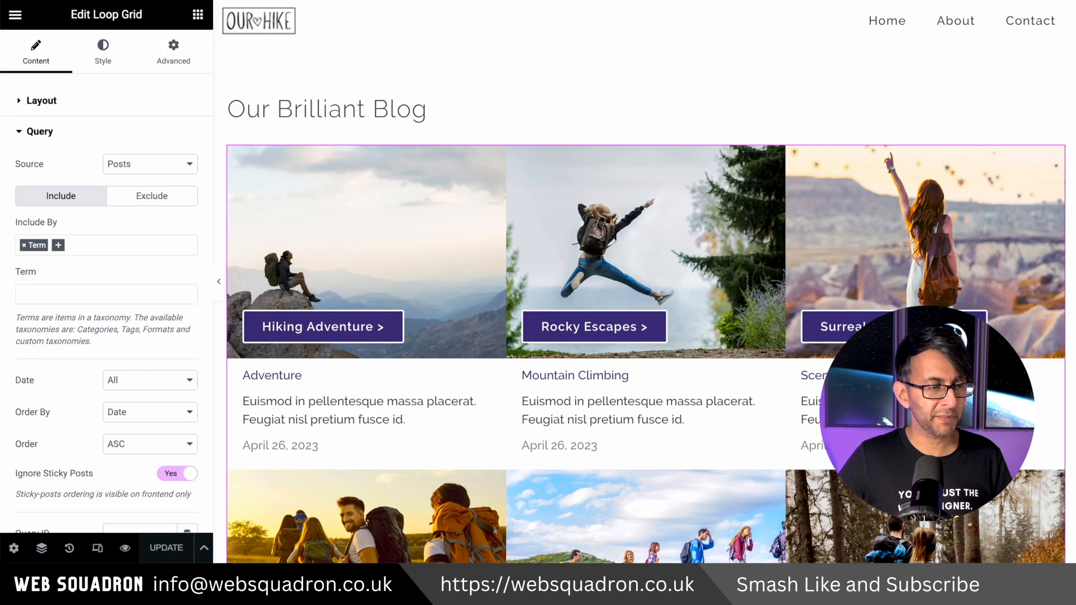
Add a Facet widget between the Blog page's heading and Loop Grid in Elementor, and assign the Categories facet
left_click(198, 14)
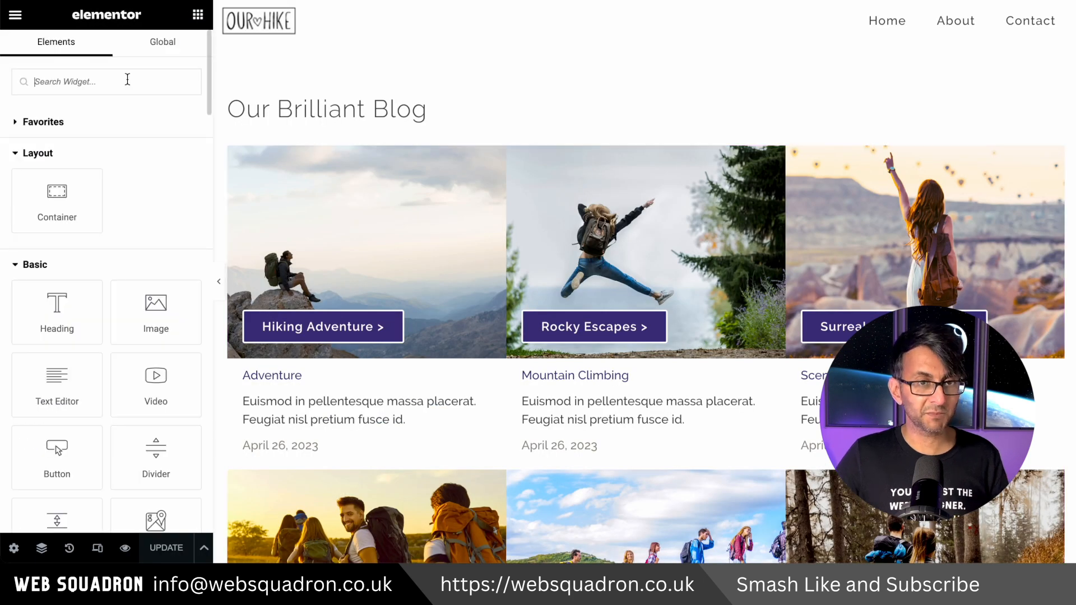
type("facet")
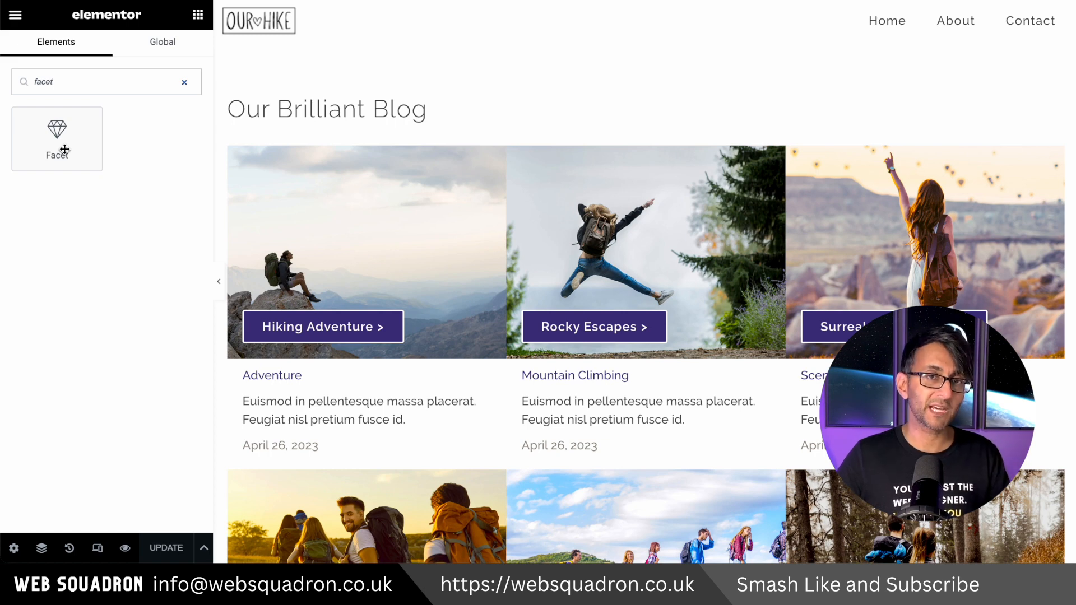
left_click_drag(65, 149, 331, 134)
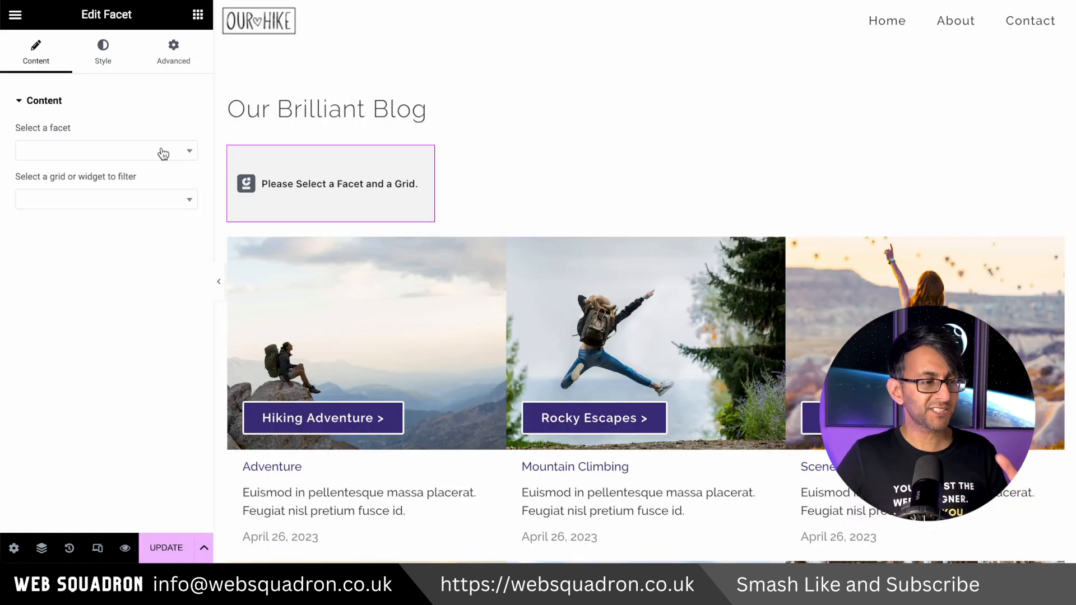
left_click(163, 152)
left_click(86, 197)
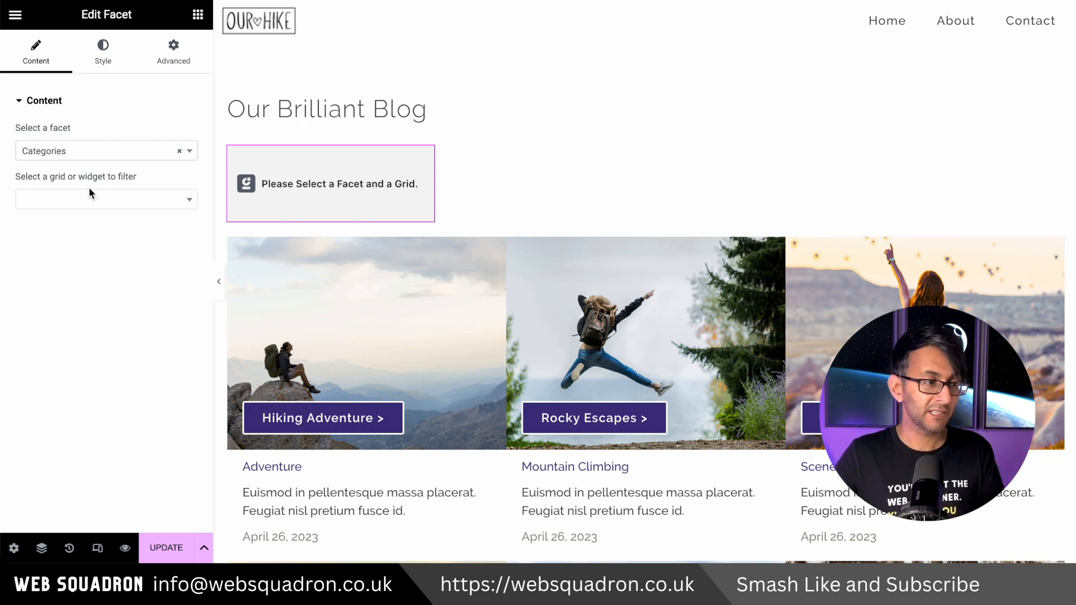
Check the Loop Grid's WP Grid Builder widget ID and set the Categories facet to filter Loop Grid (a9480ba)
left_click(114, 200)
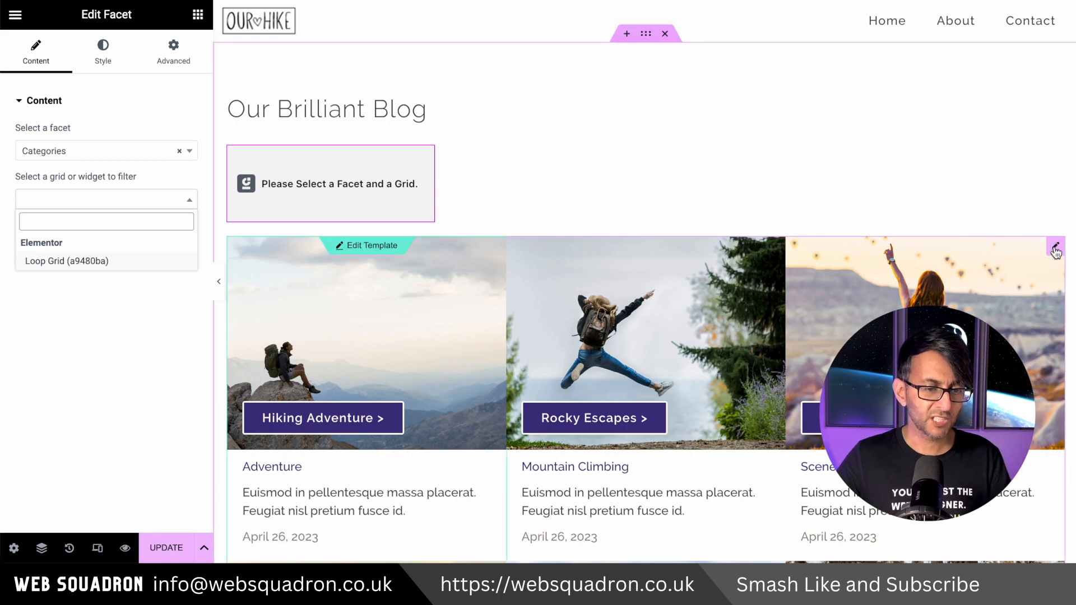
left_click(1055, 249)
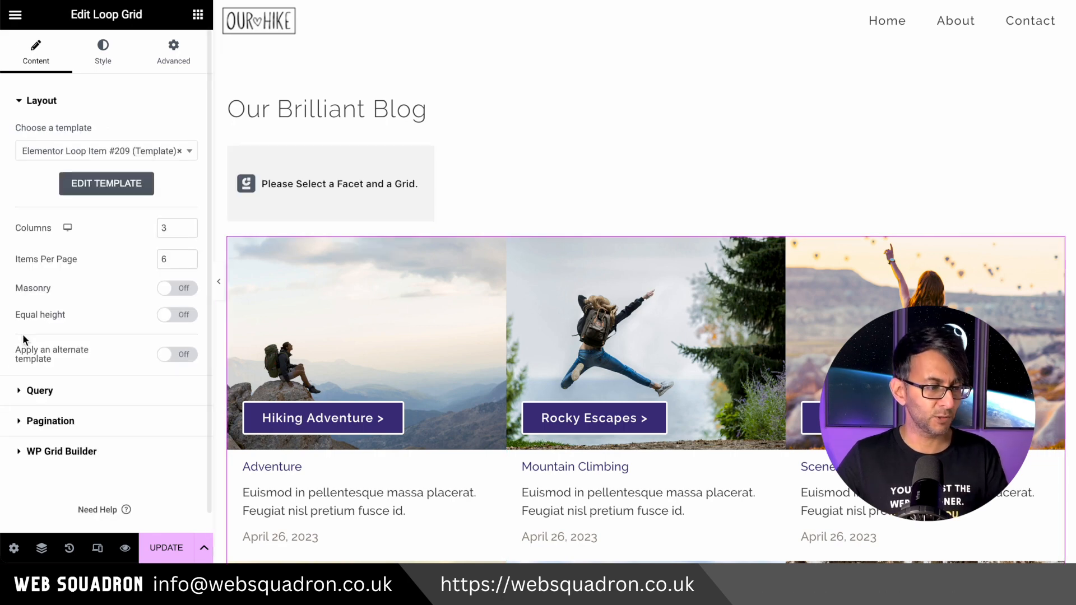
left_click(125, 455)
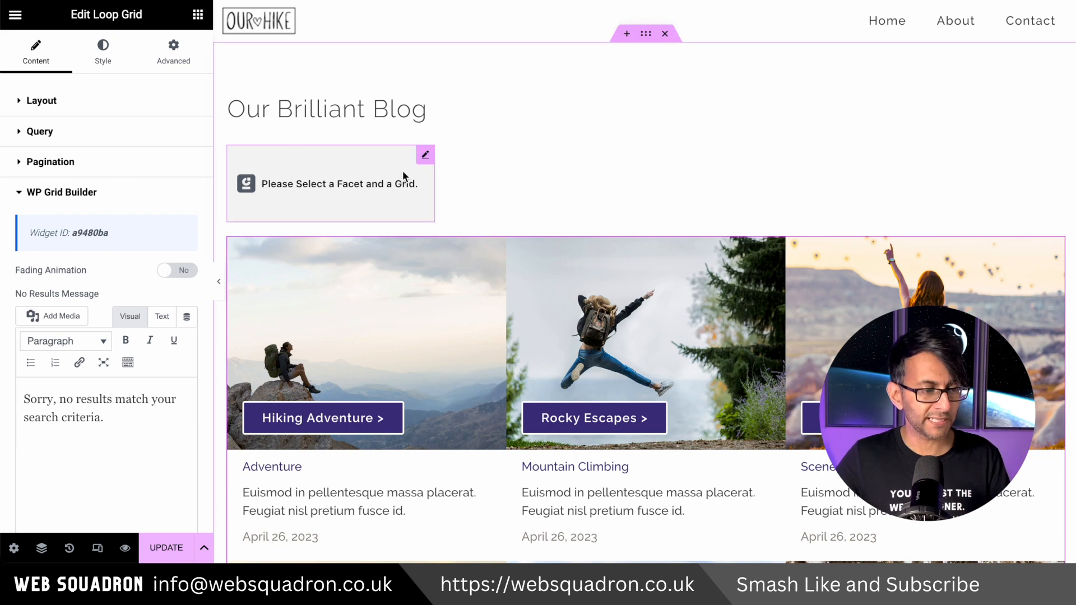
left_click(421, 158)
left_click(120, 200)
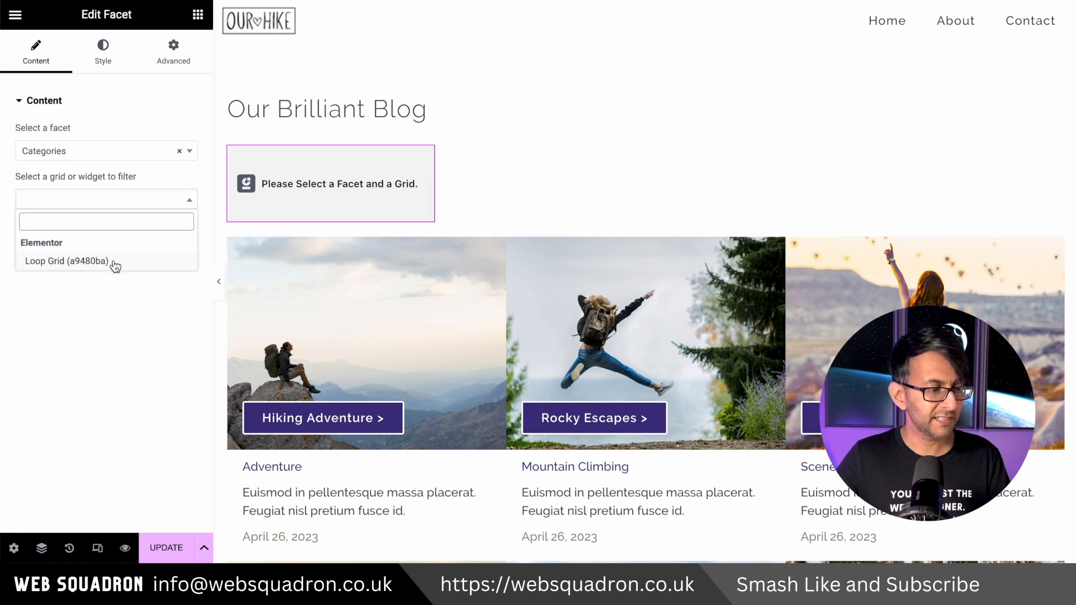
left_click(90, 261)
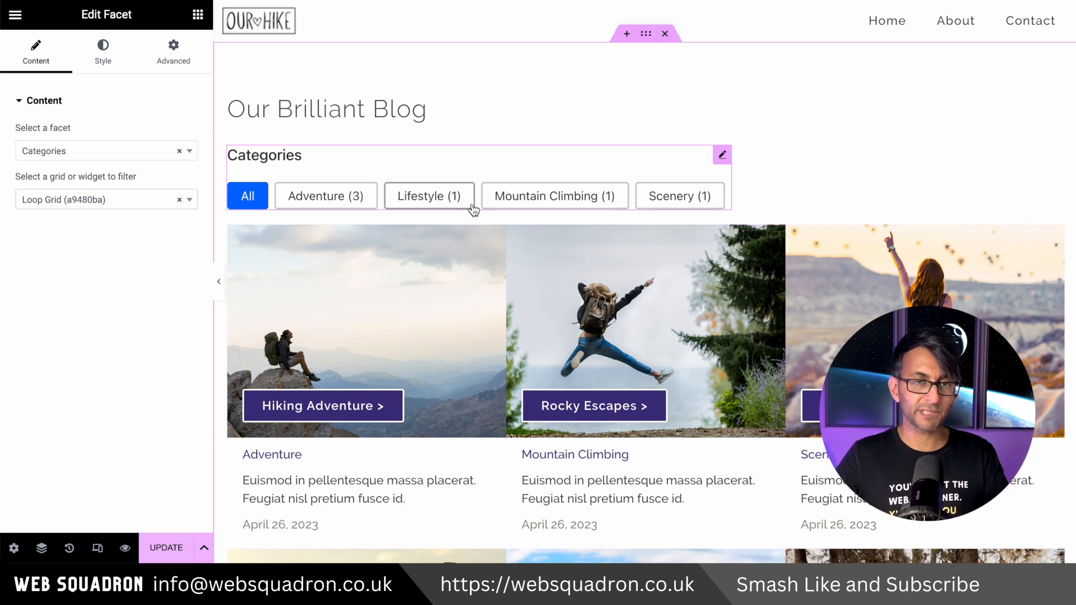
Set the typography size of the facet's Categories title to 0
left_click(286, 158)
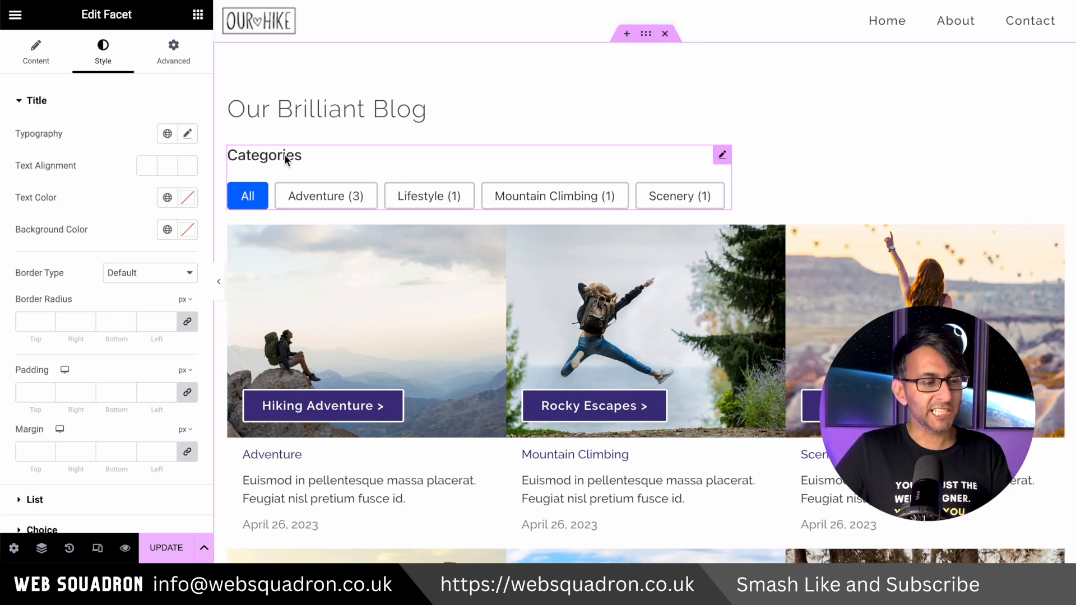
left_click(187, 134)
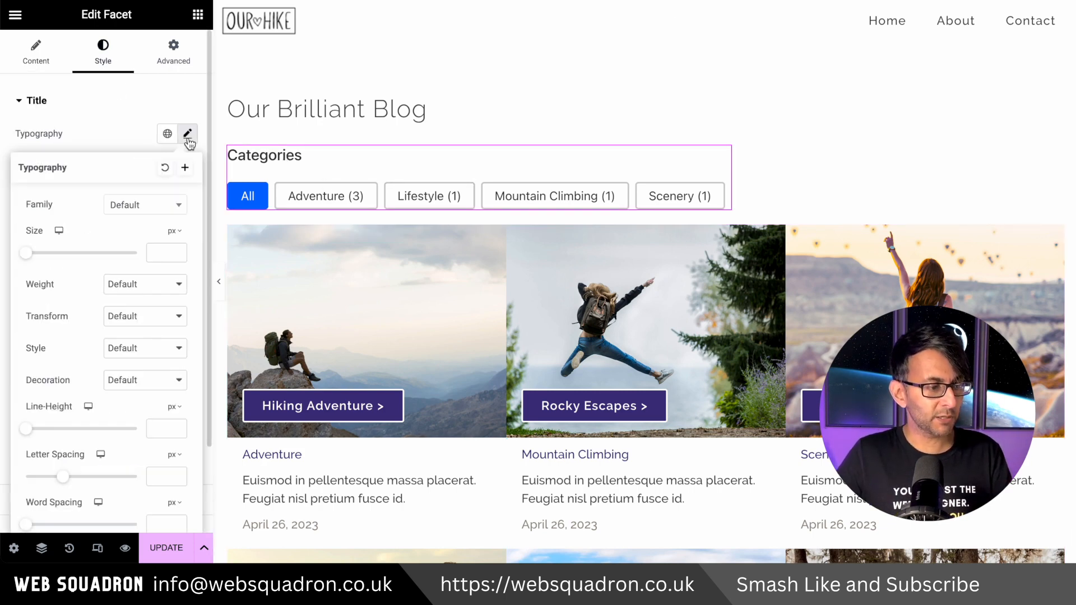
left_click(159, 254)
type("0")
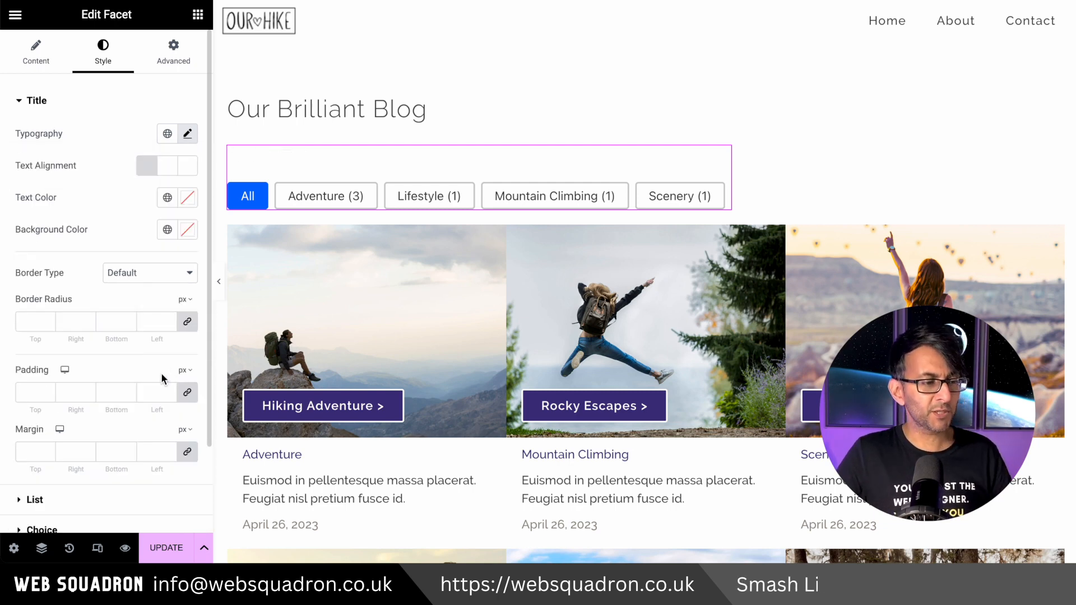
Set the border radius of the facet's choice buttons to 0 on all corners
scroll(150, 374, "down", 2)
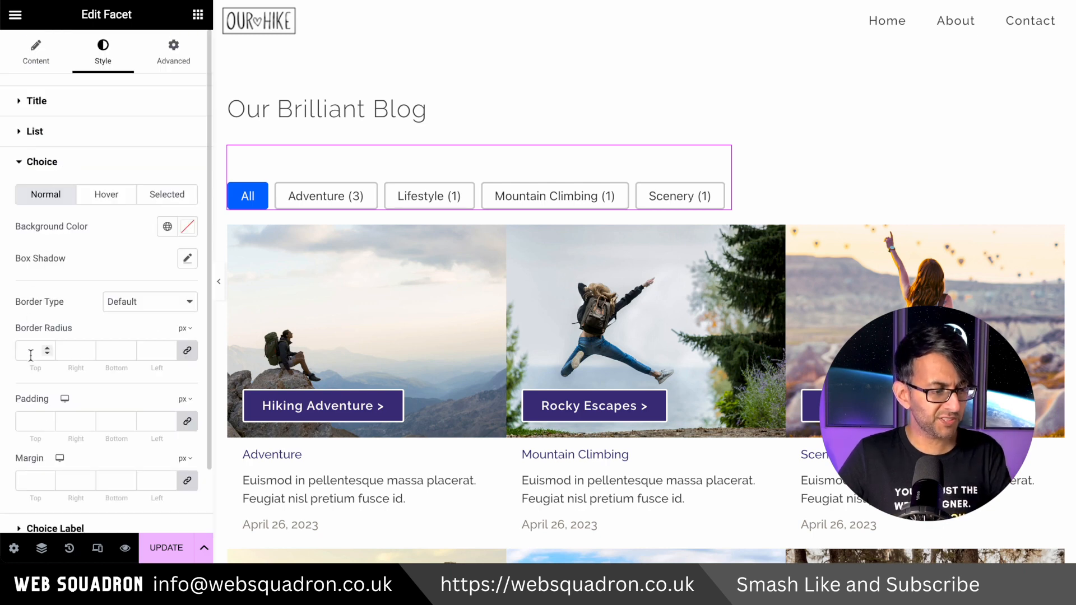
type("0")
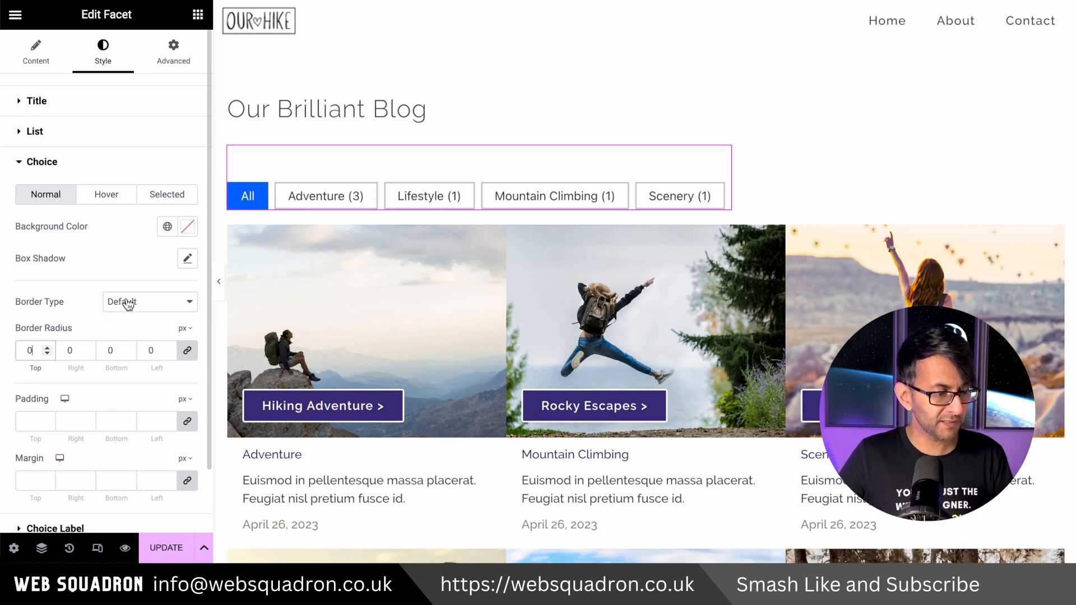
left_click(84, 161)
Set the facet's choice label typography to the Raleway family with a size of 1 rem
left_click(86, 192)
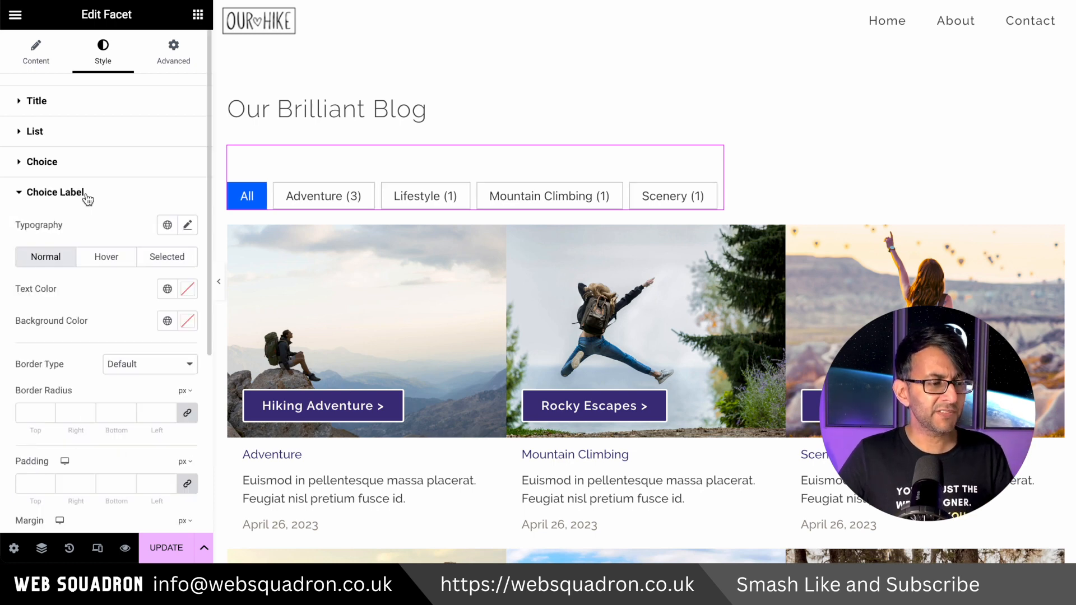
left_click(187, 227)
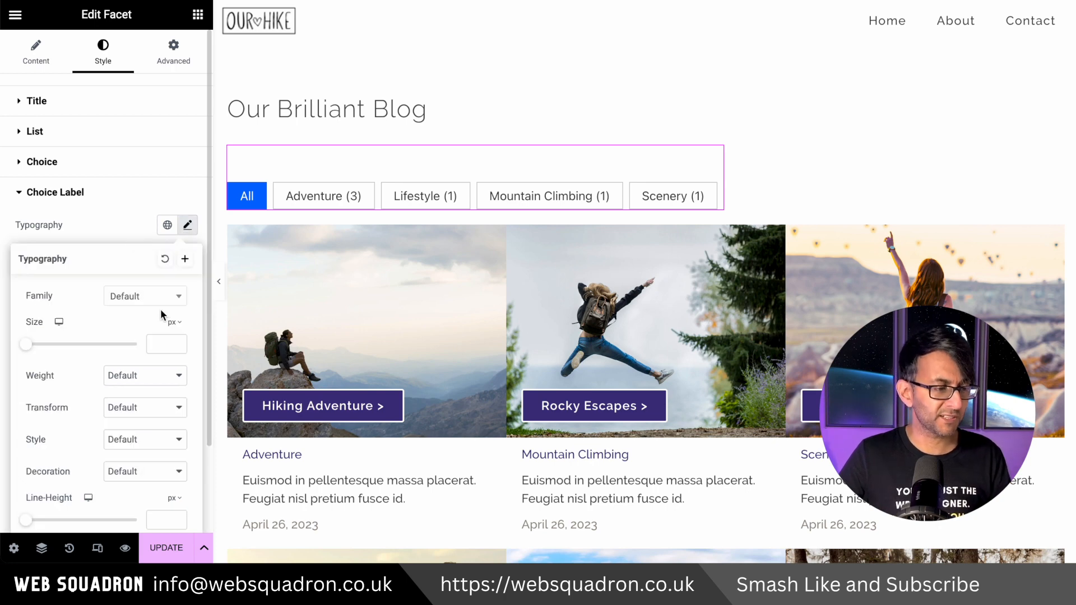
left_click(165, 299)
left_click(149, 377)
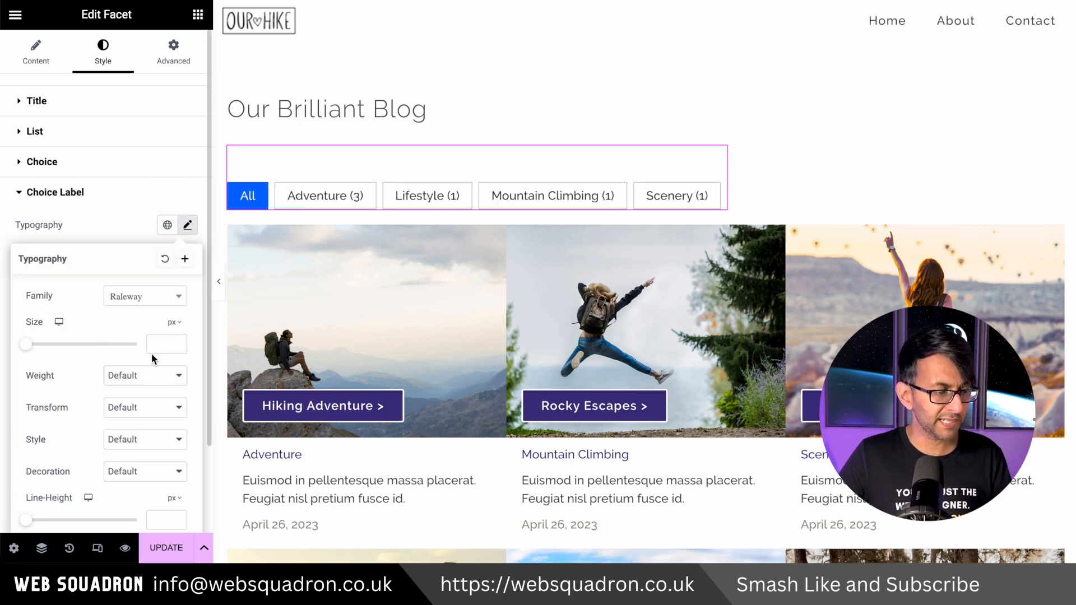
left_click(179, 336)
type("1")
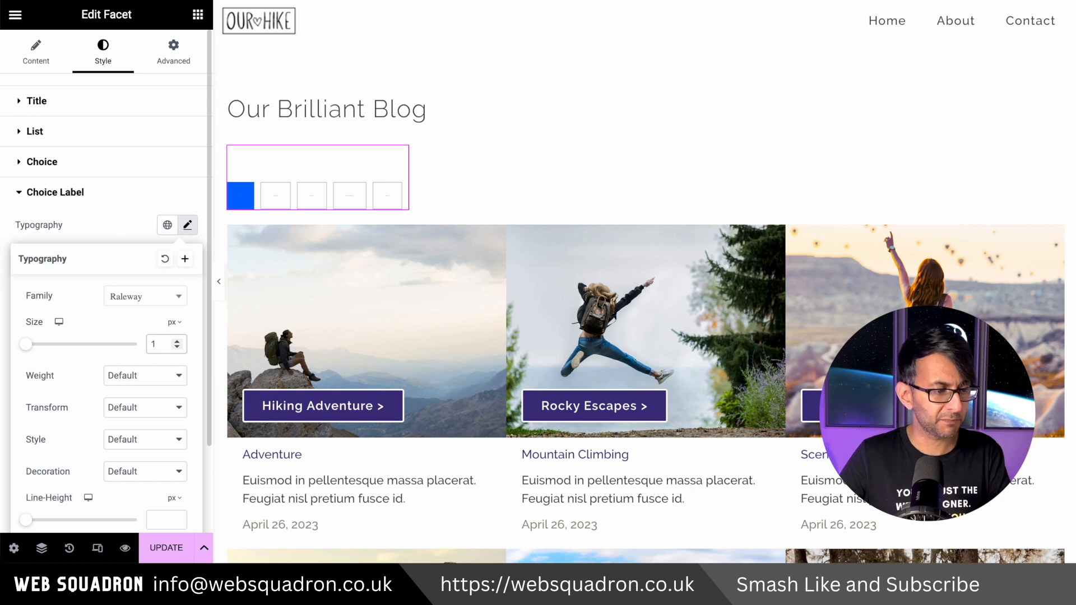
left_click(178, 328)
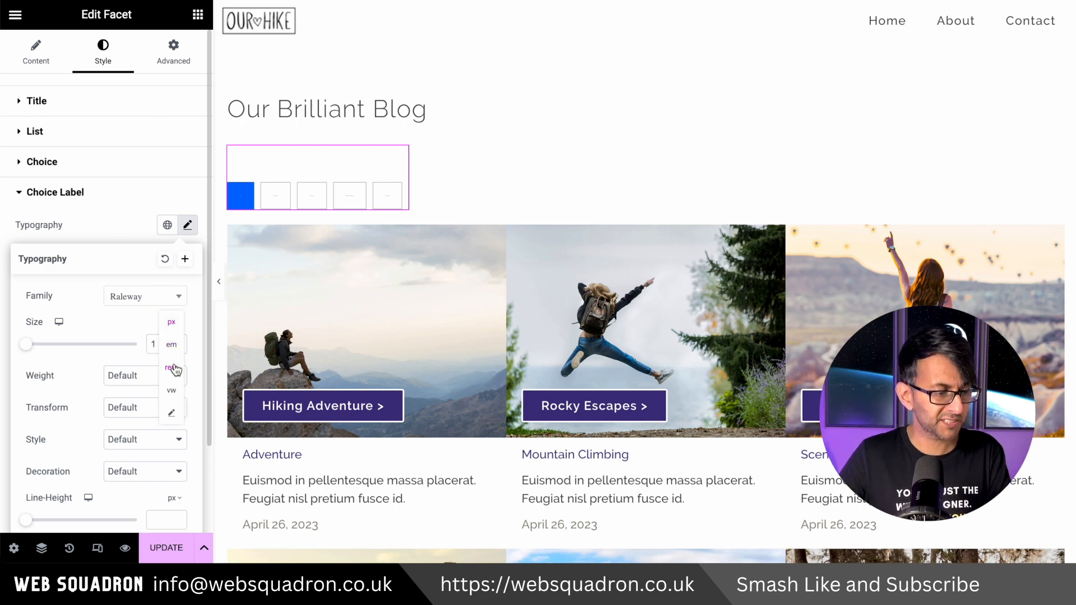
left_click(172, 367)
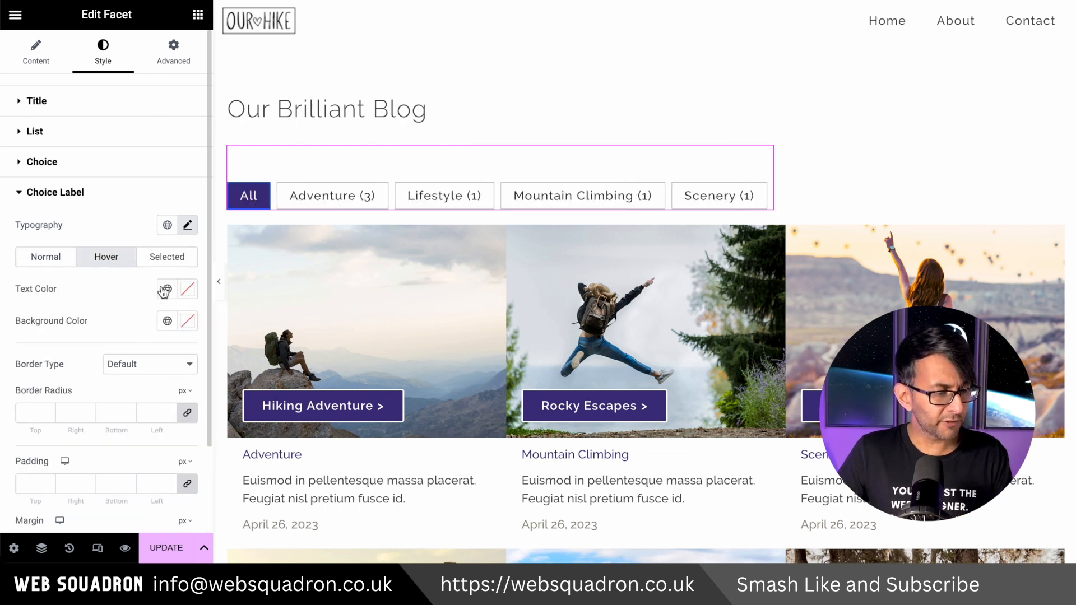
Apply a global hover text colour to the choice labels and set the facet's margins to -50 px top and 10 px bottom
left_click(167, 289)
scroll(79, 504, "down", 1)
scroll(79, 503, "down", 2)
left_click(76, 507)
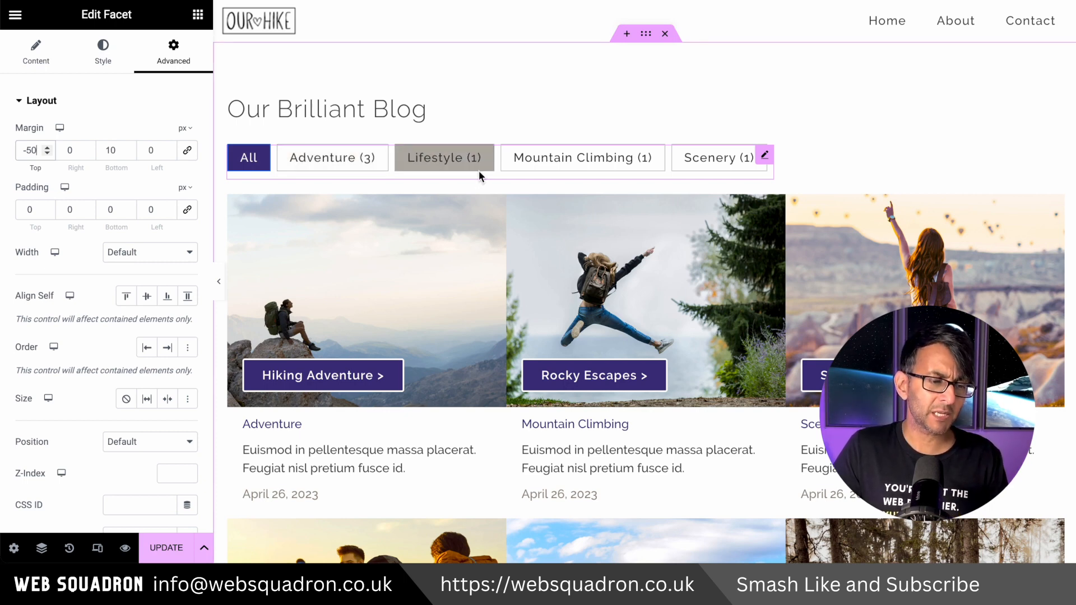
Preview the Blog page at full width and test the Scenery, Adventure, Mountain Climbing and All filter buttons
left_click(218, 282)
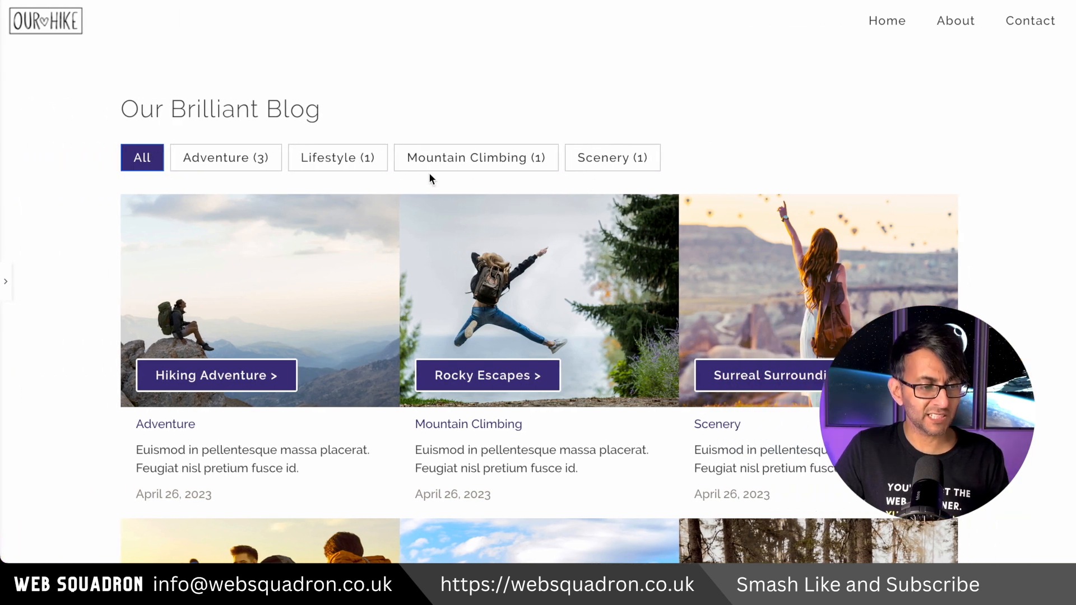
left_click(620, 161)
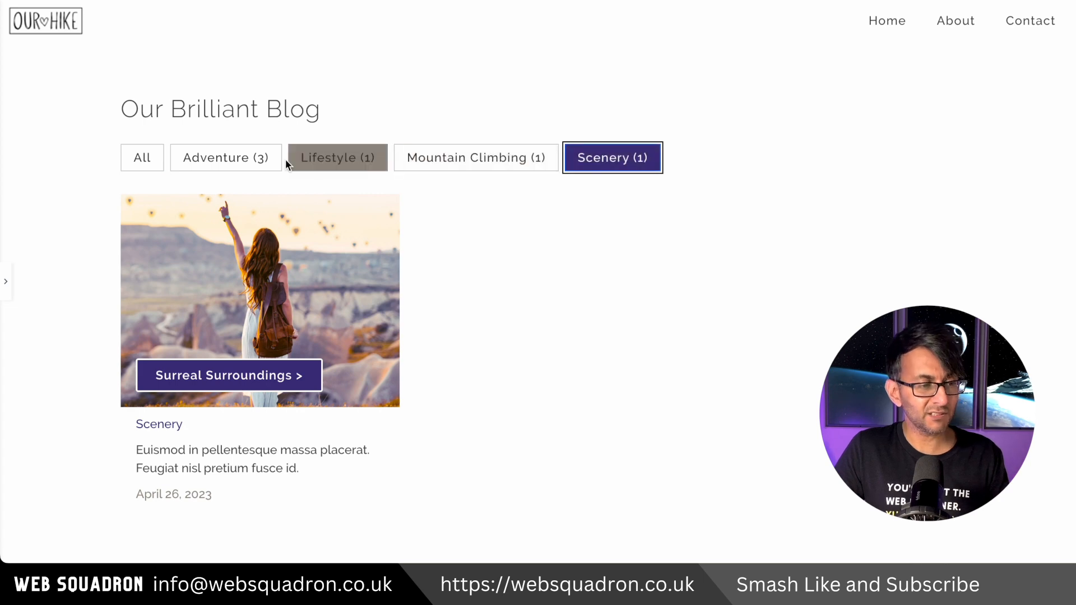
left_click(255, 162)
left_click(426, 158)
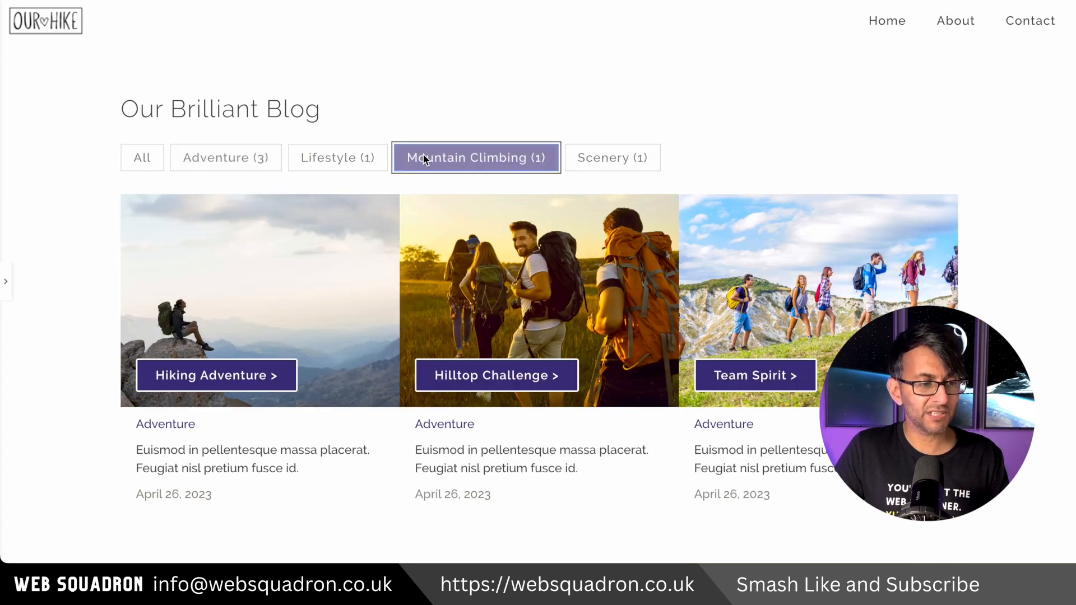
left_click(140, 159)
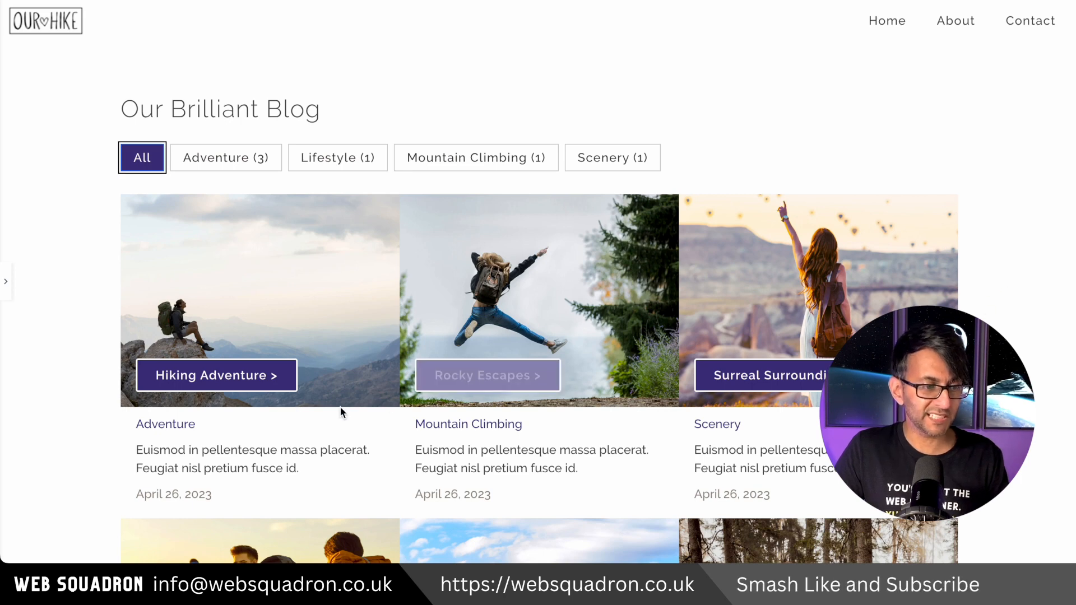
Check the facet buttons and blog layout in the Mobile Portrait preview, widening the preview to 378 px
left_click(7, 292)
left_click(98, 548)
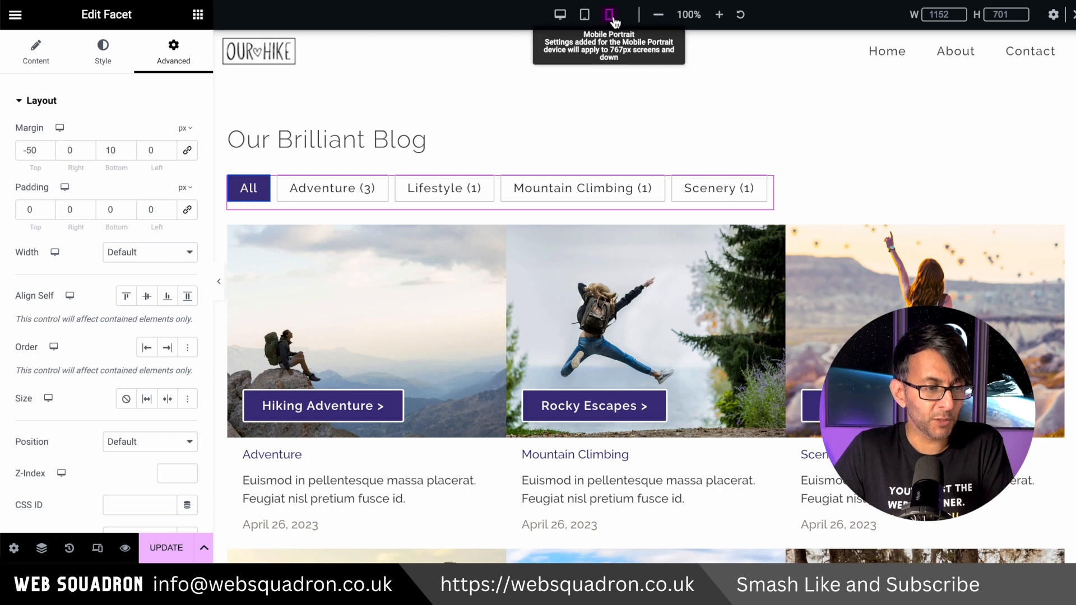
left_click(610, 15)
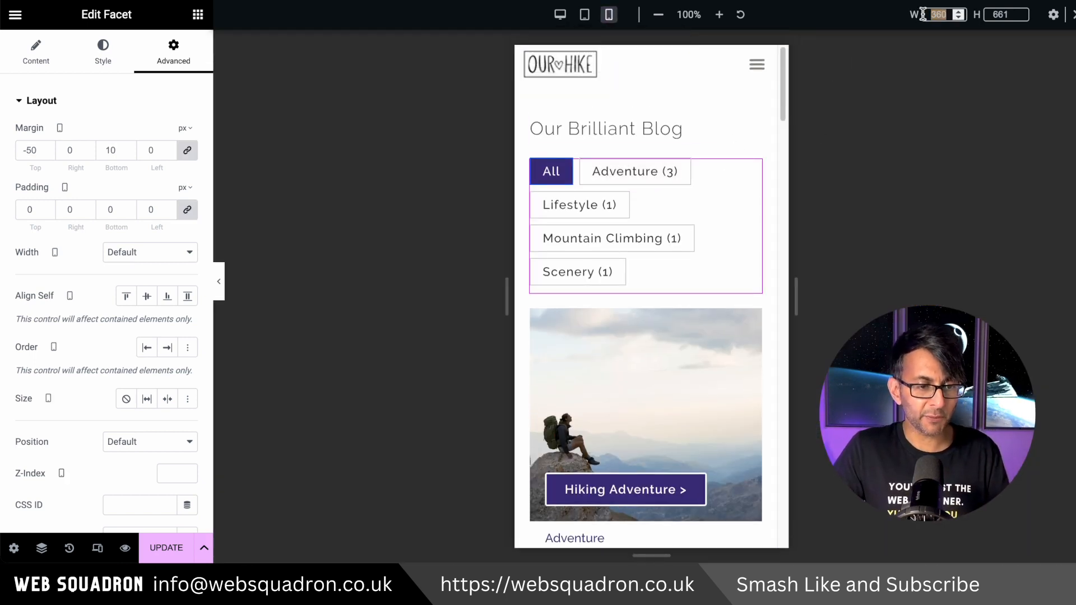
key("Up")
key("Up")
key("Up")
key("Up")
key("Up")
key("Up")
key("Up")
key("Up")
key("Up")
key("Up")
key("Up")
key("Up")
key("Up")
key("Up")
key("Up")
key("Up")
key("Up")
key("Up")
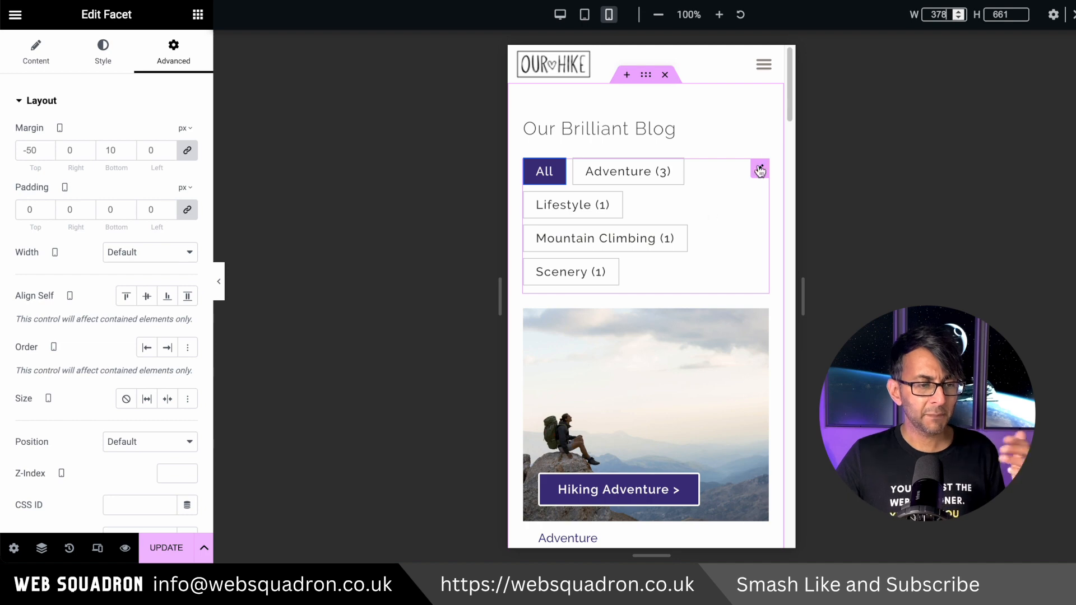
left_click_drag(791, 97, 801, 162)
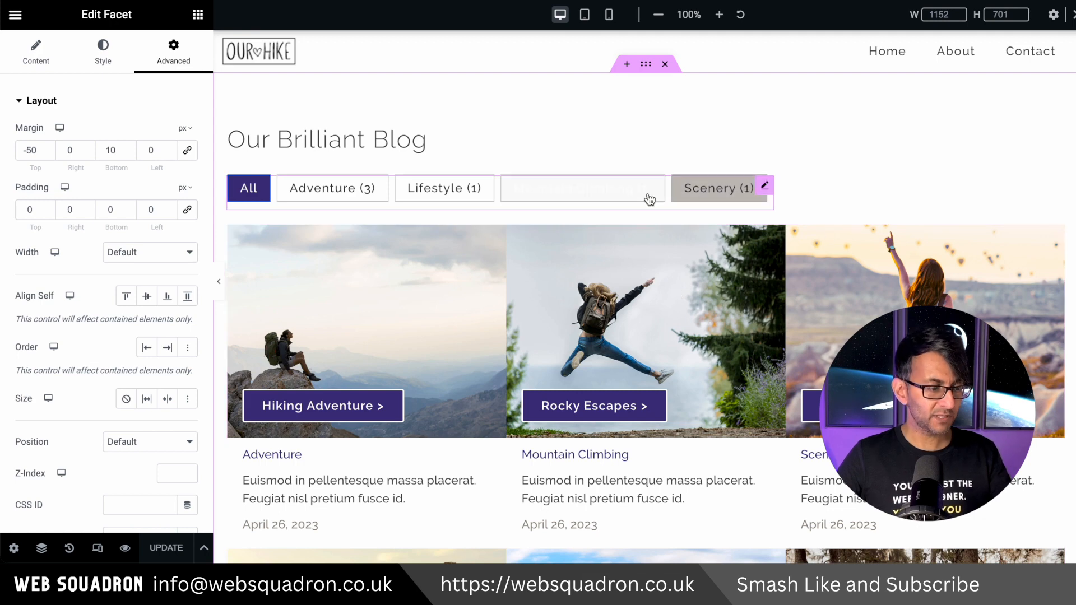
Copy the Blog page's Loop Grid and paste it into a new section above the Home page's "Don't let the gear hold you back." banner
right_click(816, 265)
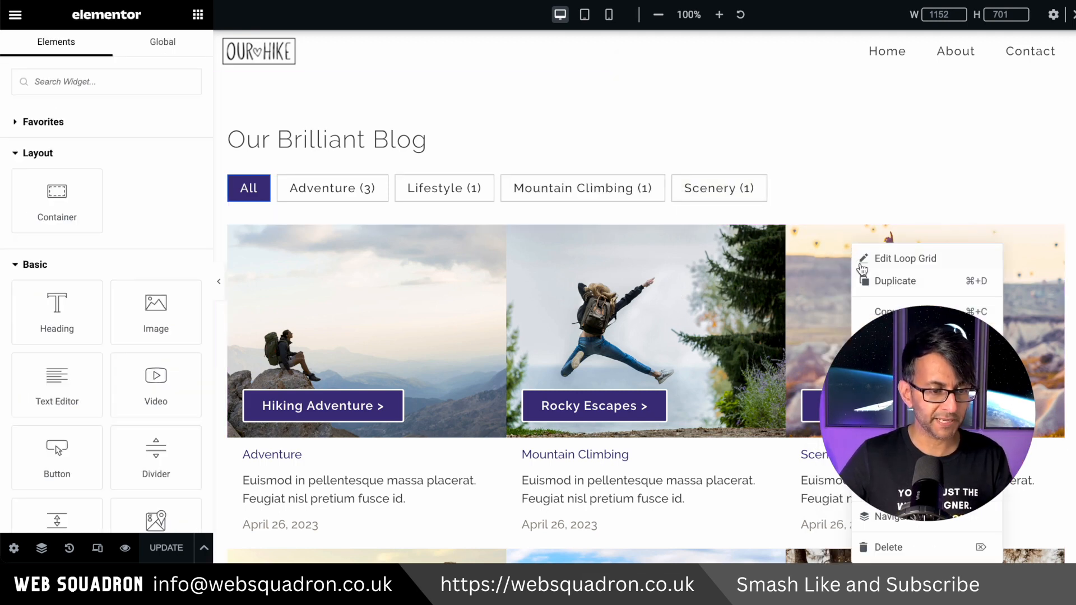
left_click(909, 312)
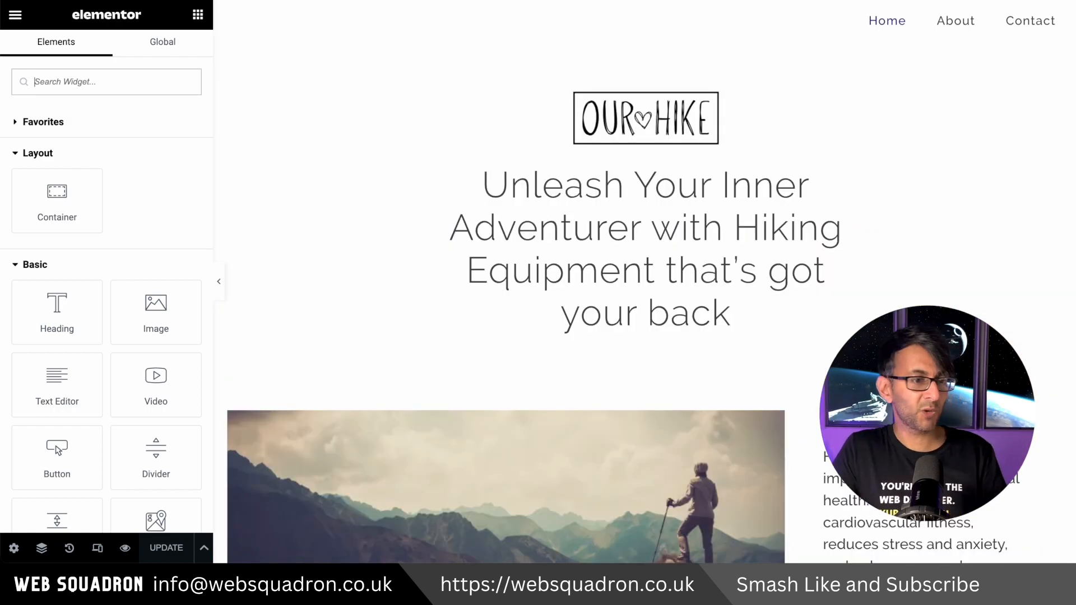
scroll(1072, 224, "down", 10)
scroll(1071, 224, "down", 8)
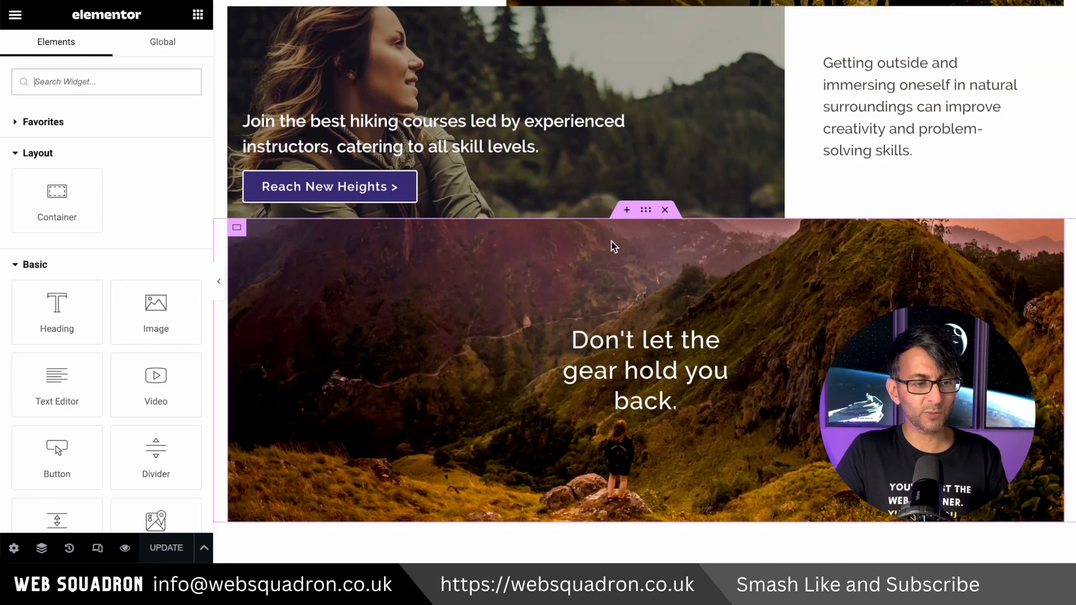
left_click(626, 211)
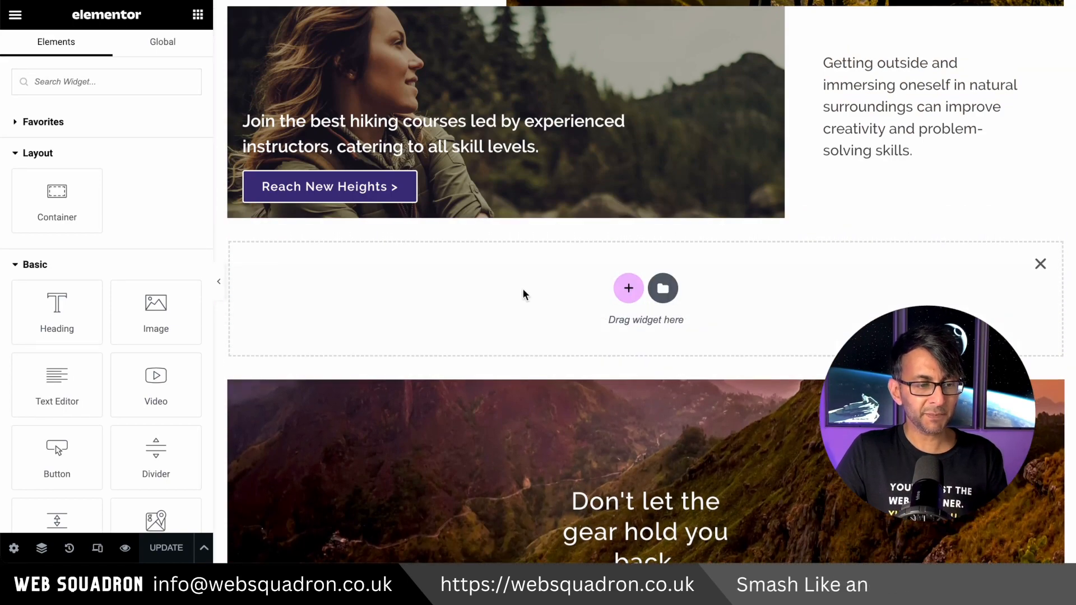
right_click(523, 289)
left_click(560, 306)
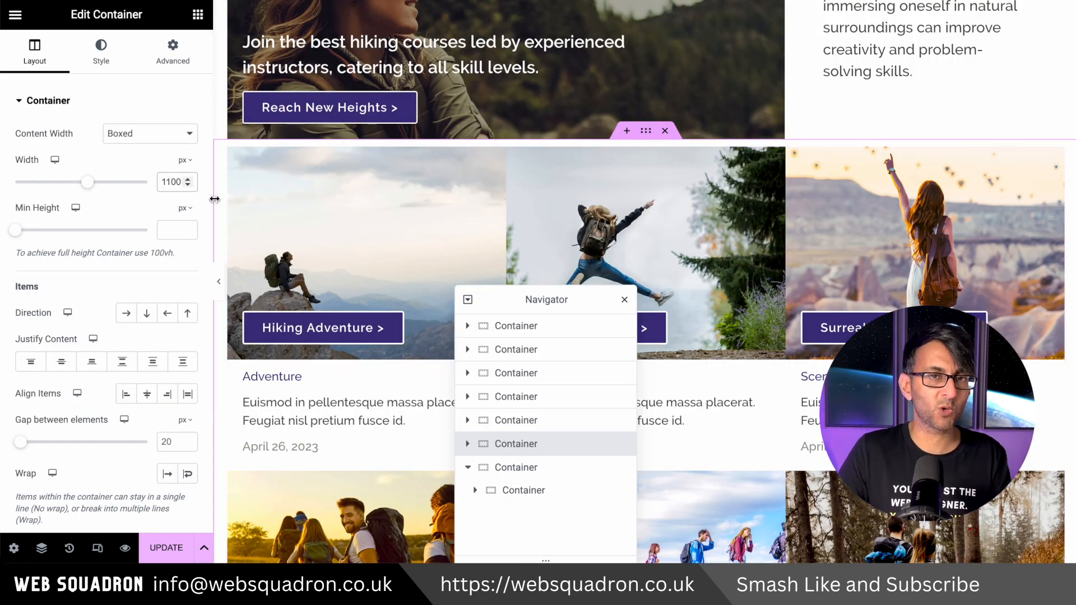
Remove the margin and padding of the container holding the pasted Loop Grid on the Home page
left_click(174, 54)
left_click(187, 151)
left_click(188, 210)
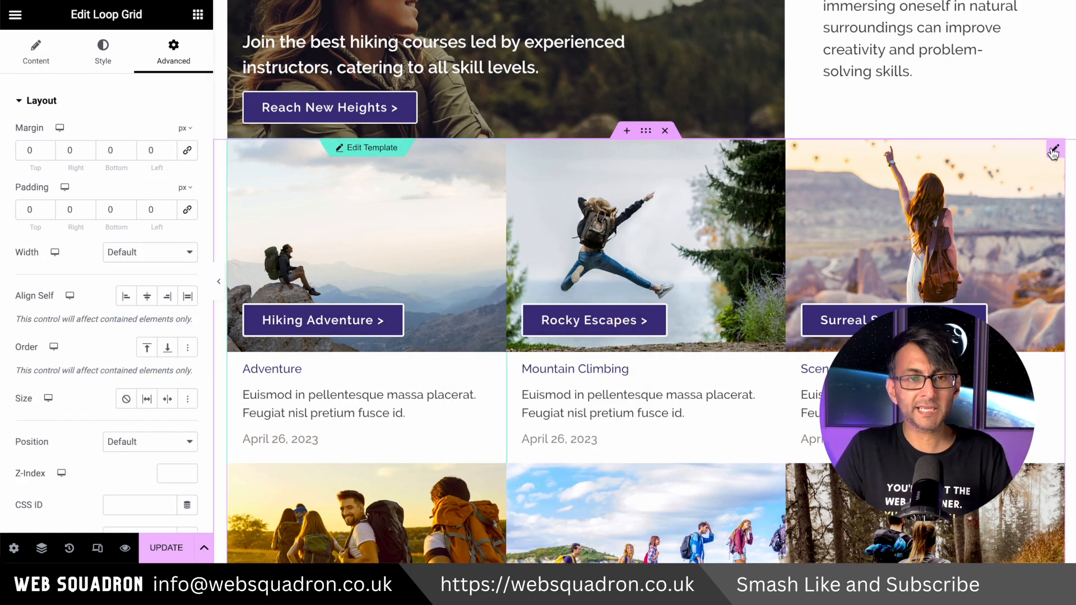
Set the Home page Loop Grid to 3 items per page and review the page in the Mobile Portrait preview
left_click(36, 59)
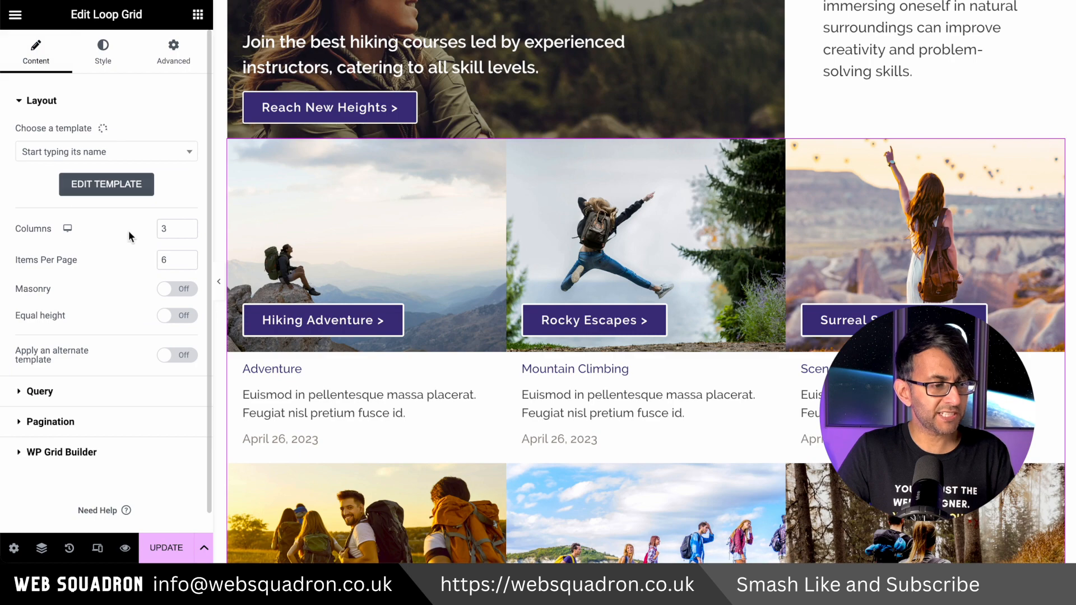
type("3")
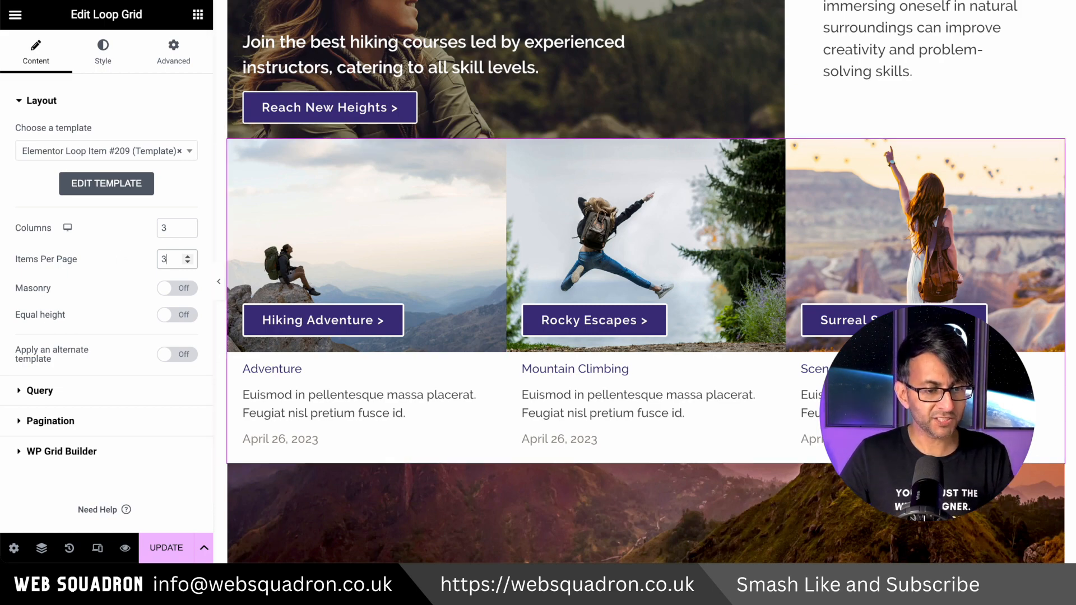
scroll(1068, 336, "up", 8)
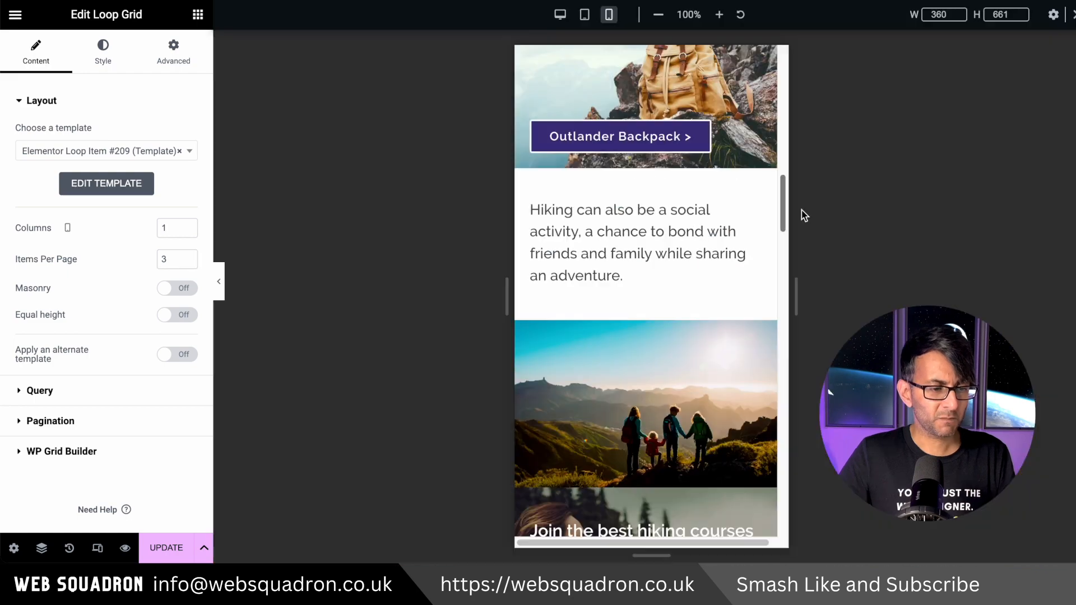
left_click_drag(802, 210, 812, 360)
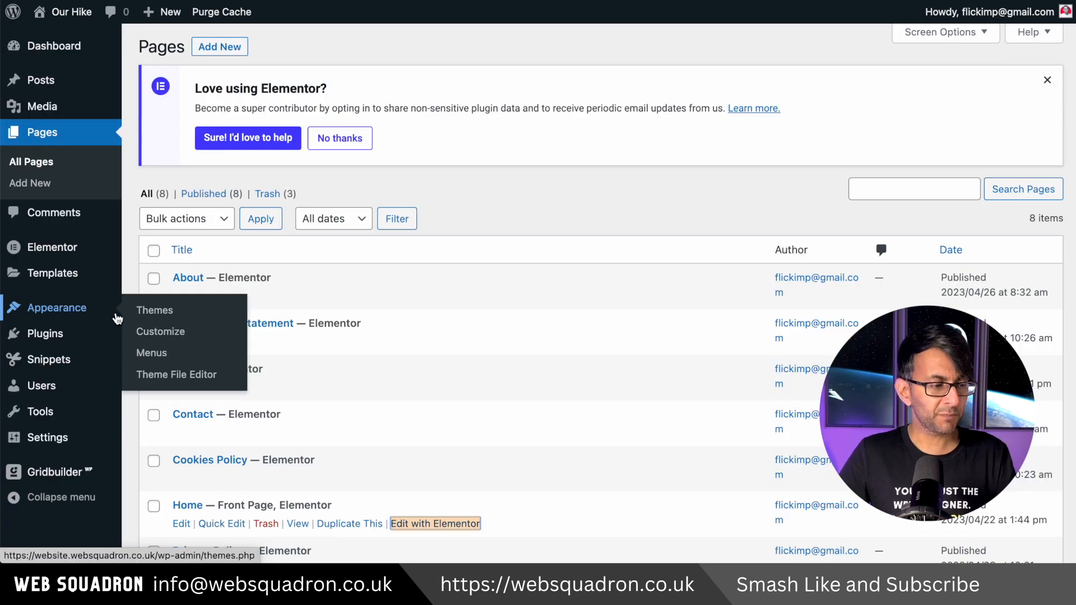
Add the Blog page to the MainMenu navigation between Home and About, and save the menu
left_click(149, 354)
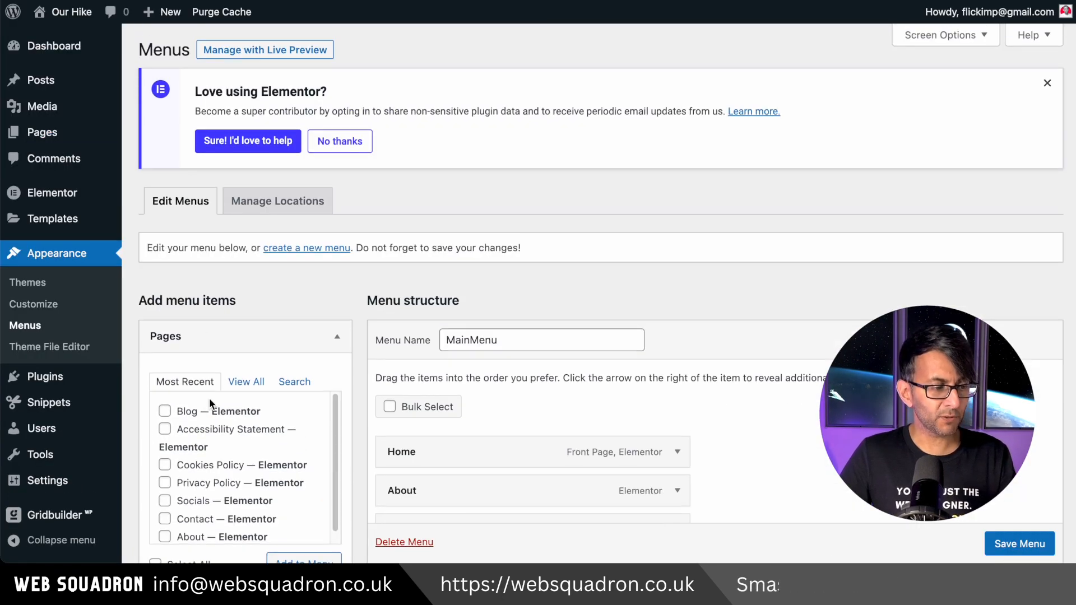
scroll(209, 404, "down", 1)
left_click(208, 400)
left_click(1019, 544)
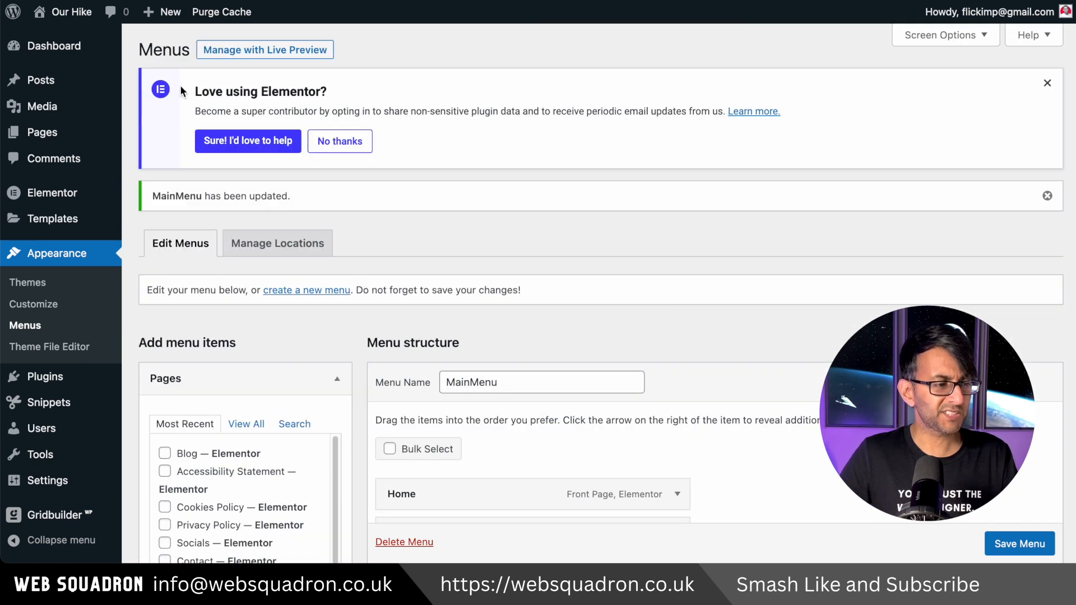
Open the live site and review the Home page sections down to the three-post grid
mouse_move(62, 12)
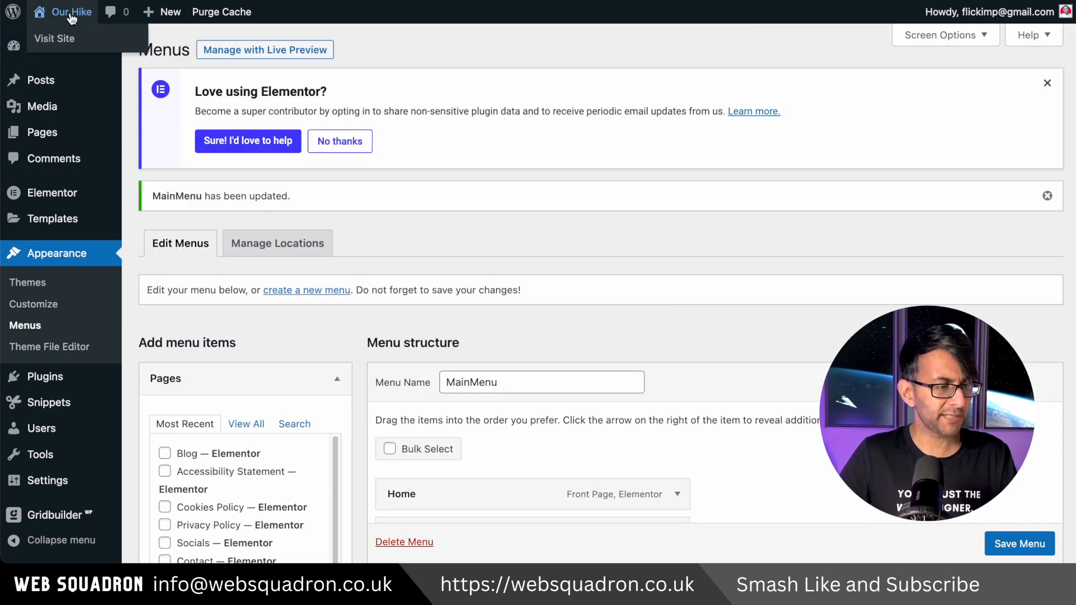
left_click(54, 40)
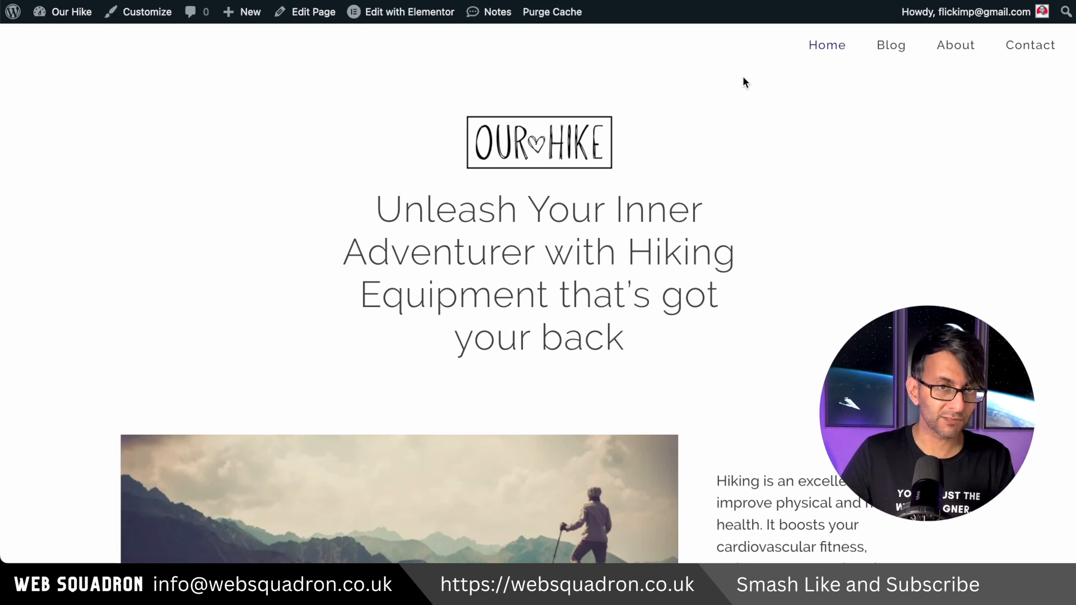
scroll(538, 294, "down", 15)
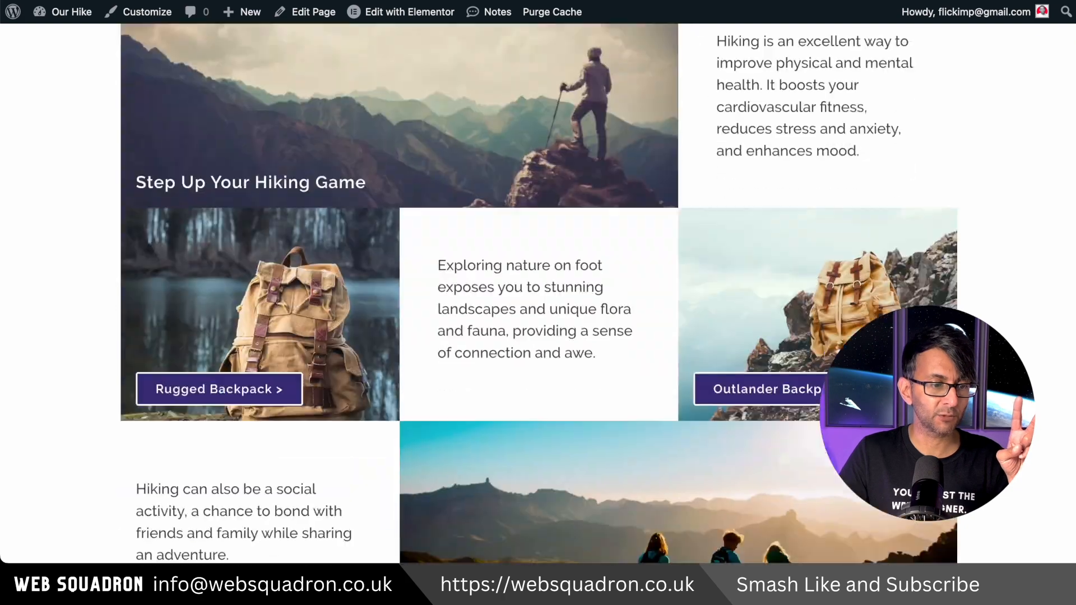
scroll(538, 295, "up", 4)
scroll(538, 294, "down", 9)
scroll(537, 294, "up", 8)
scroll(538, 295, "up", 8)
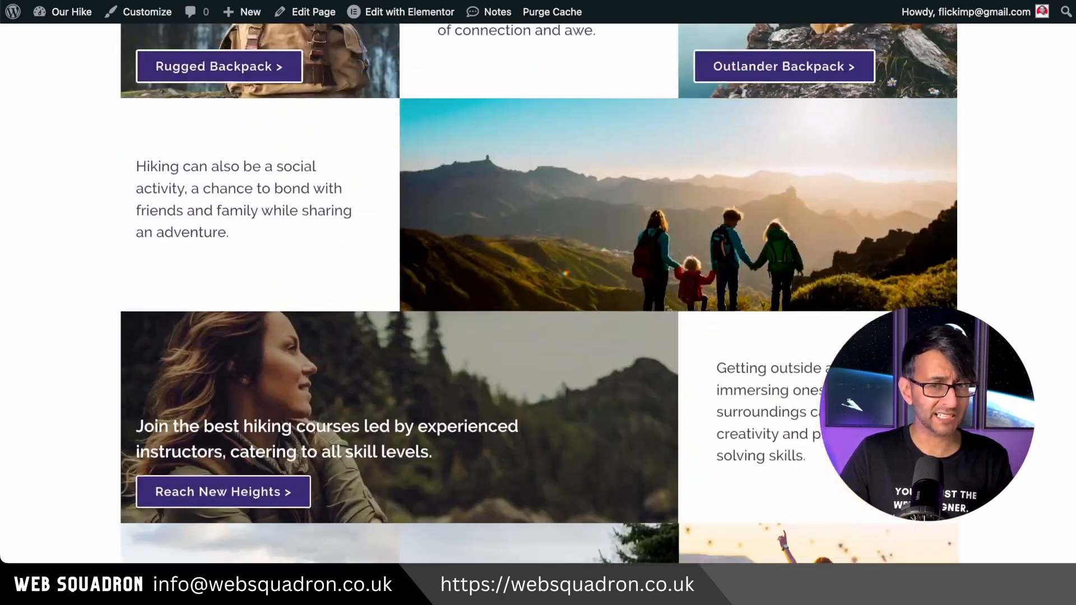
scroll(537, 294, "down", 8)
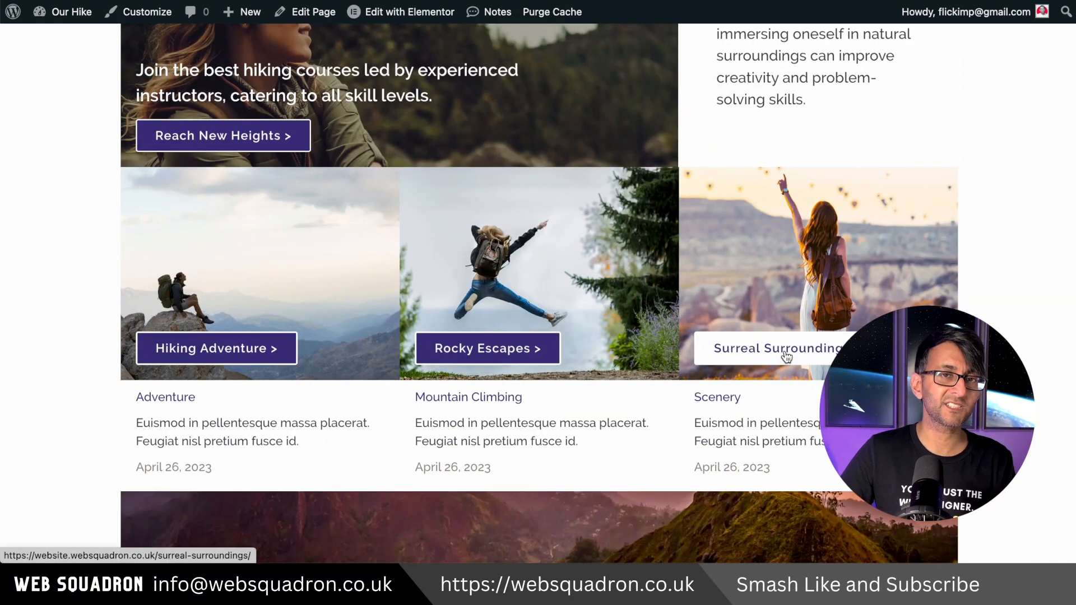
Check the Hiking Adventure and Rocky Escapes post links in the Home page grid, returning to Home after each
left_click(223, 356)
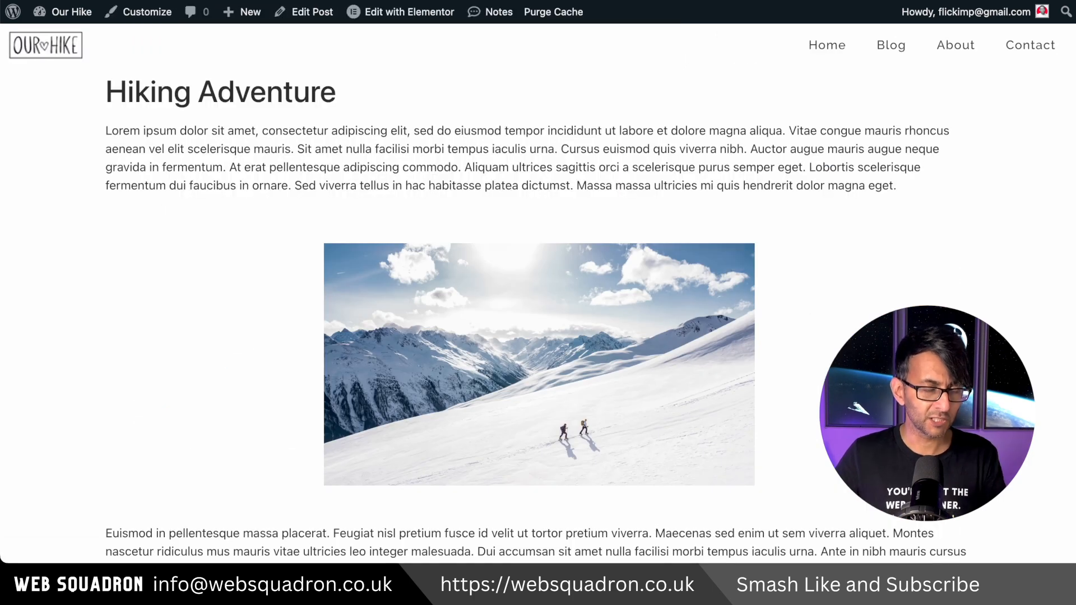
left_click(22, 1)
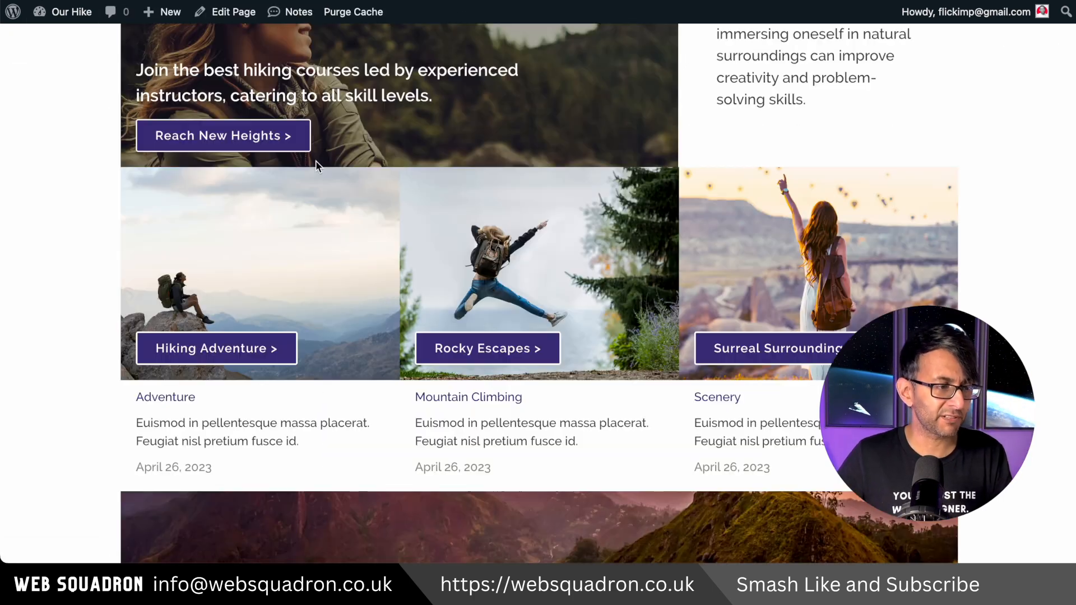
left_click(515, 359)
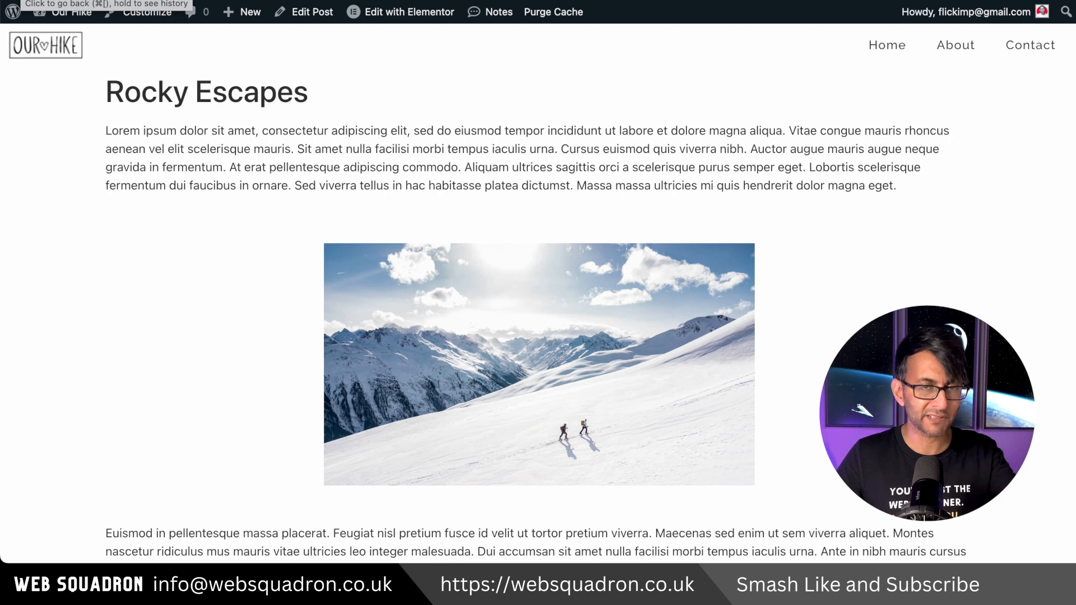
left_click(23, 0)
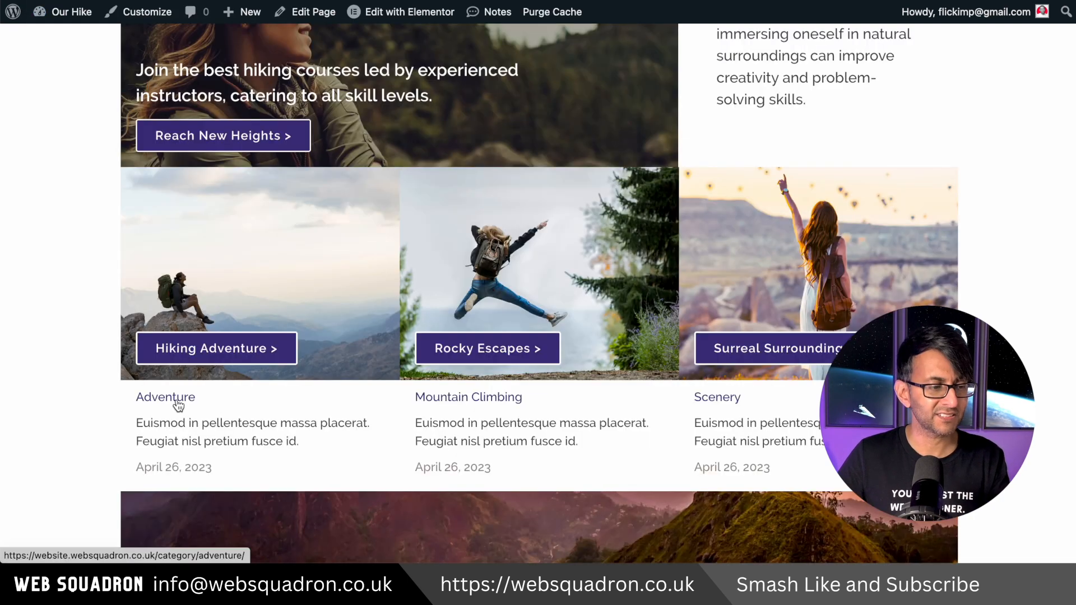
Check the Adventure and Scenery category archives linked from the Home page grid, returning to Home after each
left_click(178, 404)
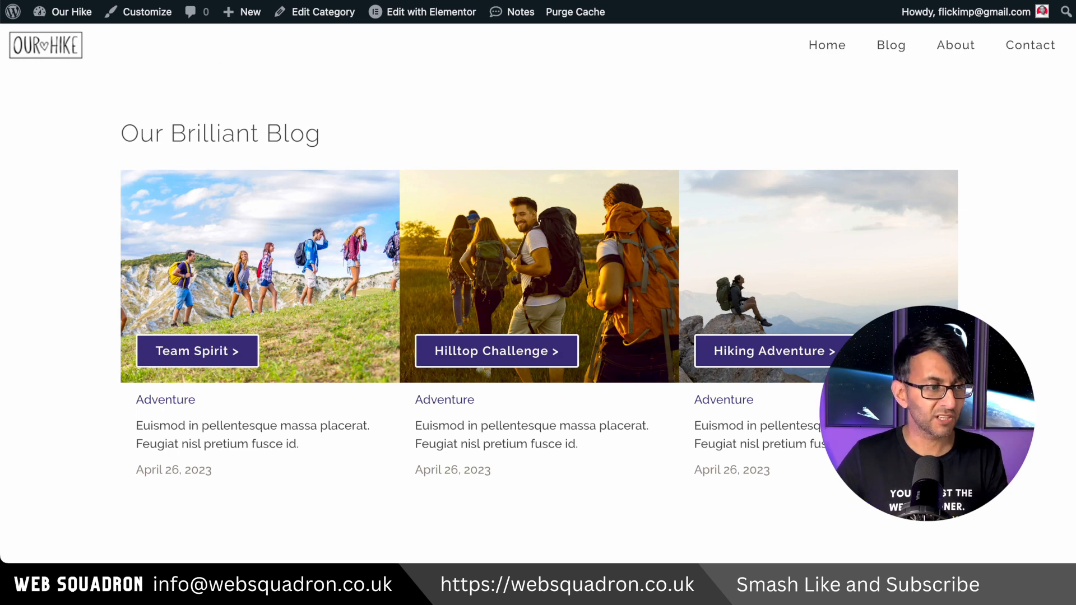
key("alt+Left")
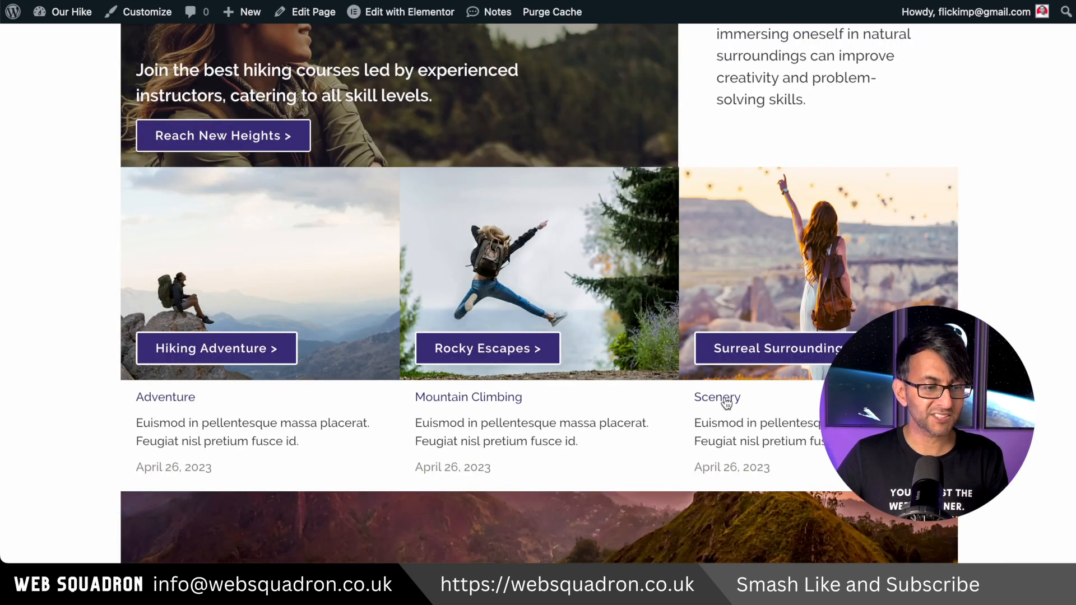
left_click(726, 401)
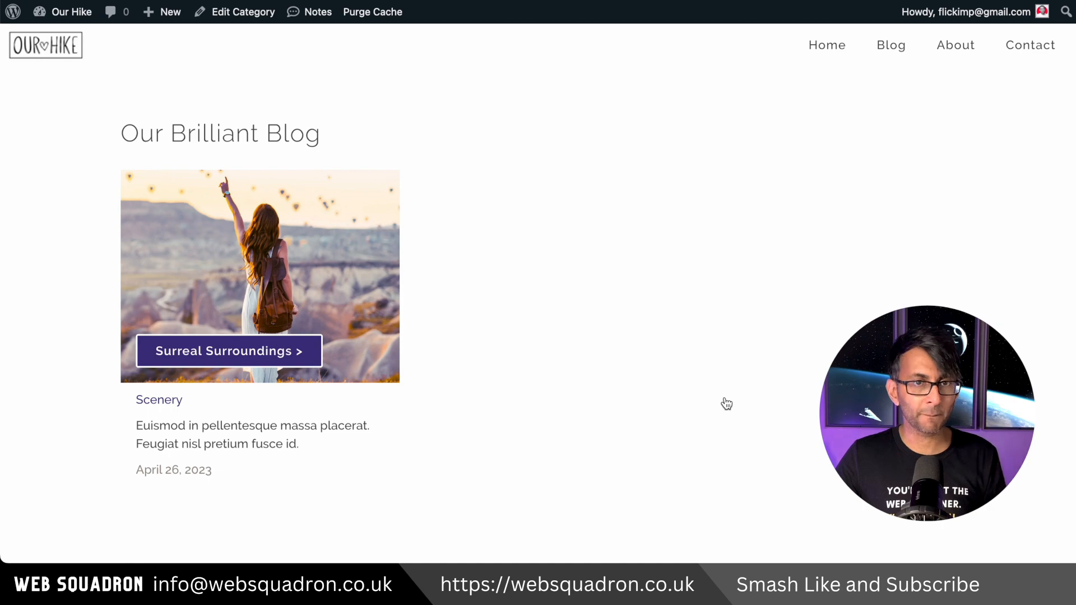
key("alt+Left")
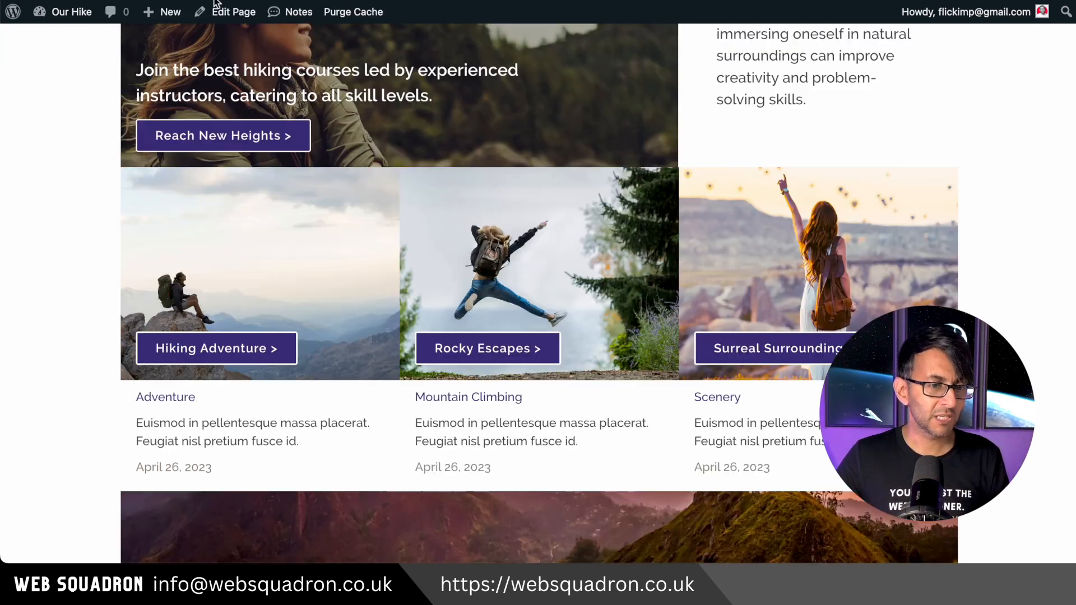
Open the Blog page and test its Lifestyle, Adventure, Mountain Climbing and All category filters
scroll(1067, 145, "up", 10)
scroll(1067, 145, "up", 7)
left_click(884, 50)
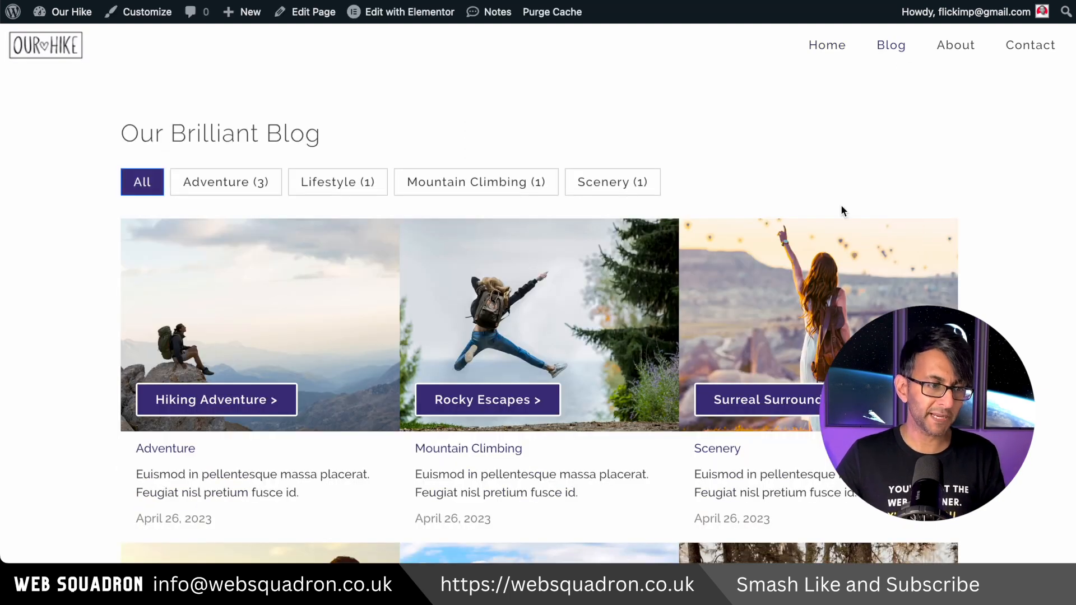
left_click(355, 181)
left_click(176, 183)
left_click(446, 183)
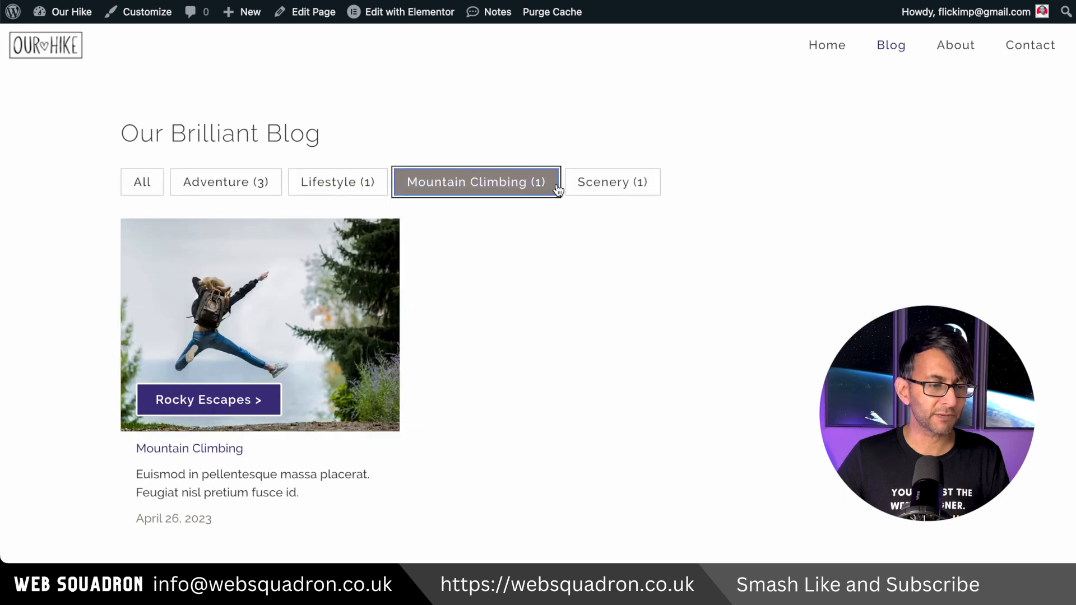
left_click(131, 186)
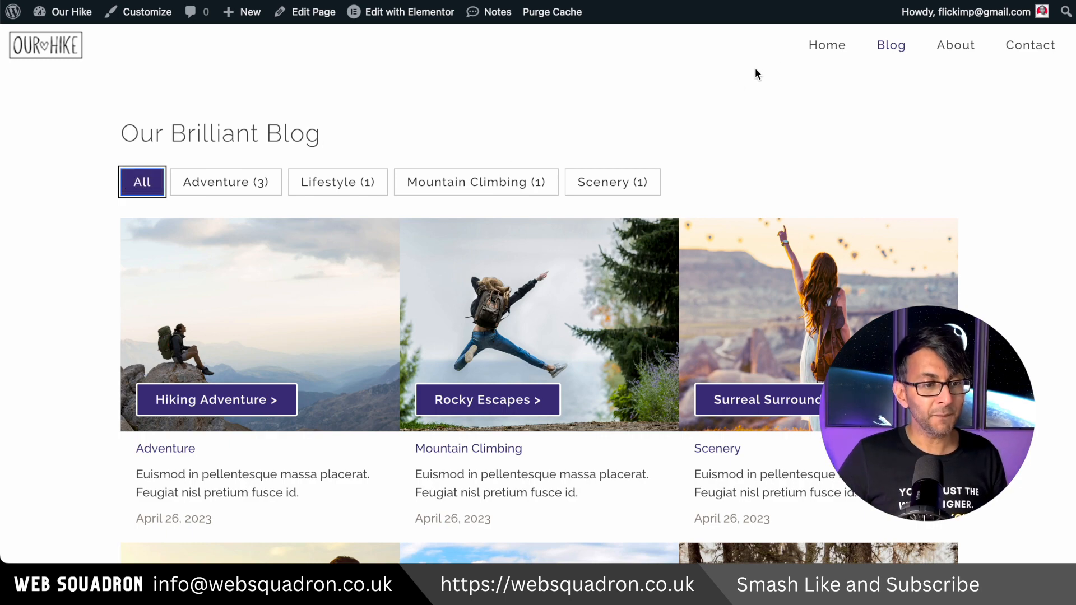
Return to the Home page and inspect how the post grid sits above the "Don't let the gear hold you back." banner
left_click(813, 44)
scroll(659, 352, "down", 3)
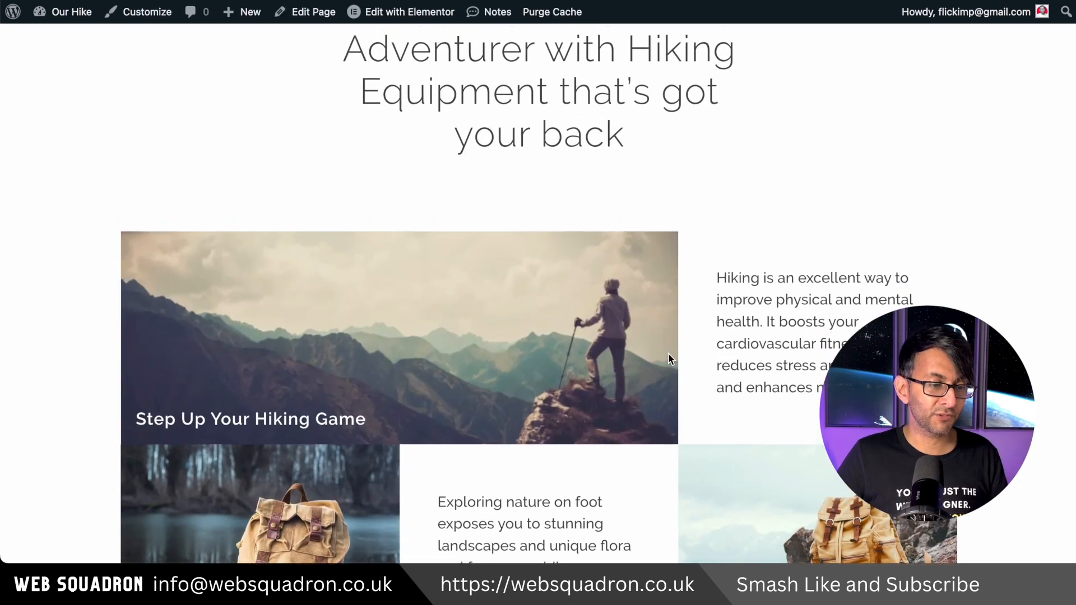
scroll(658, 352, "down", 8)
scroll(830, 303, "down", 10)
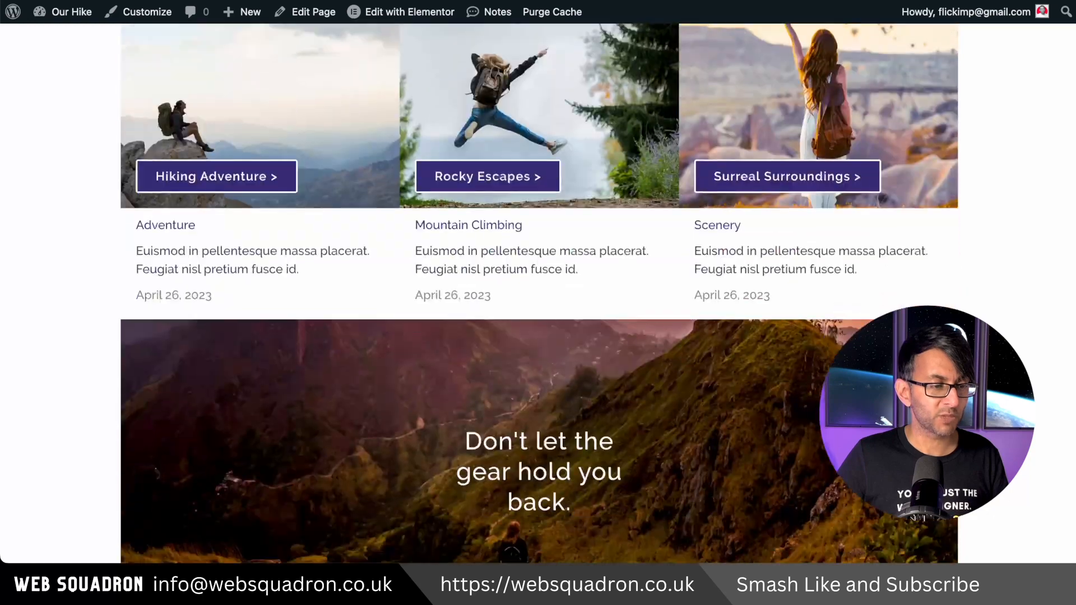
scroll(830, 304, "up", 4)
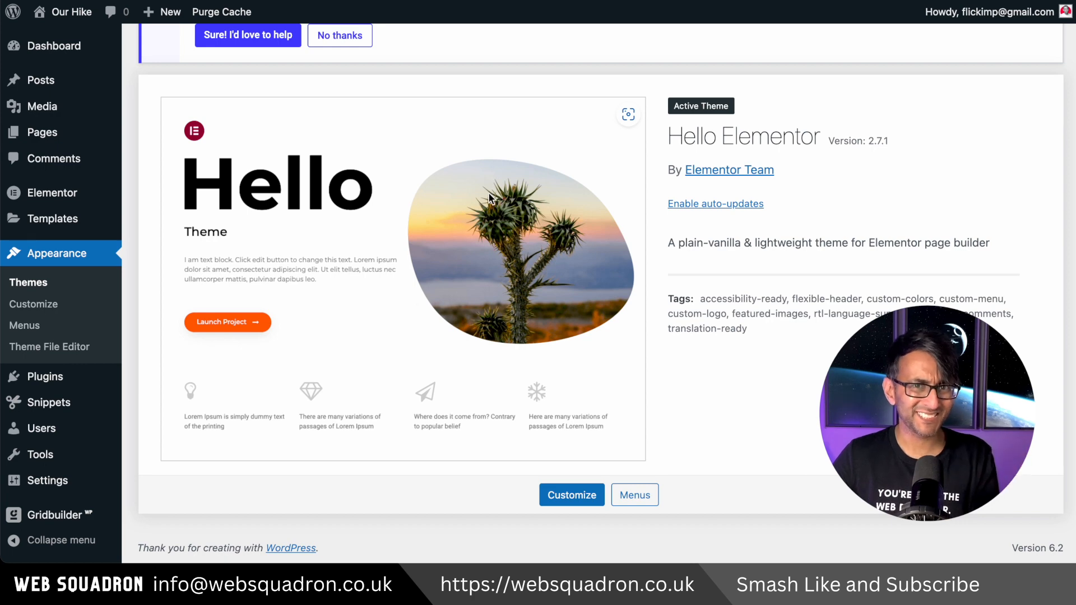
Open the list of saved Elementor templates and review the existing entries
mouse_move(63, 219)
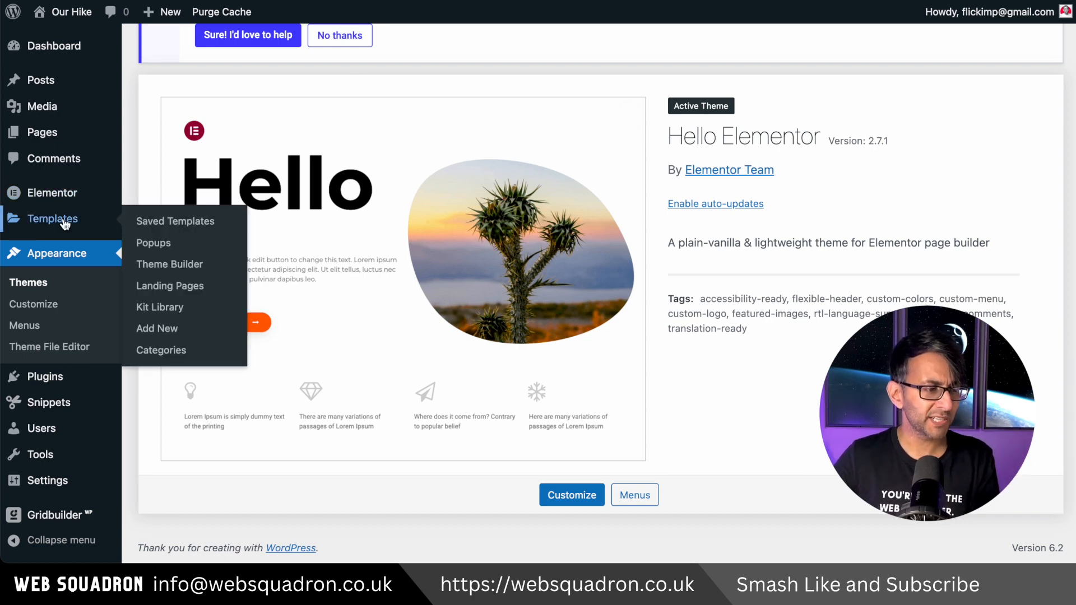
left_click(167, 223)
left_click(144, 292)
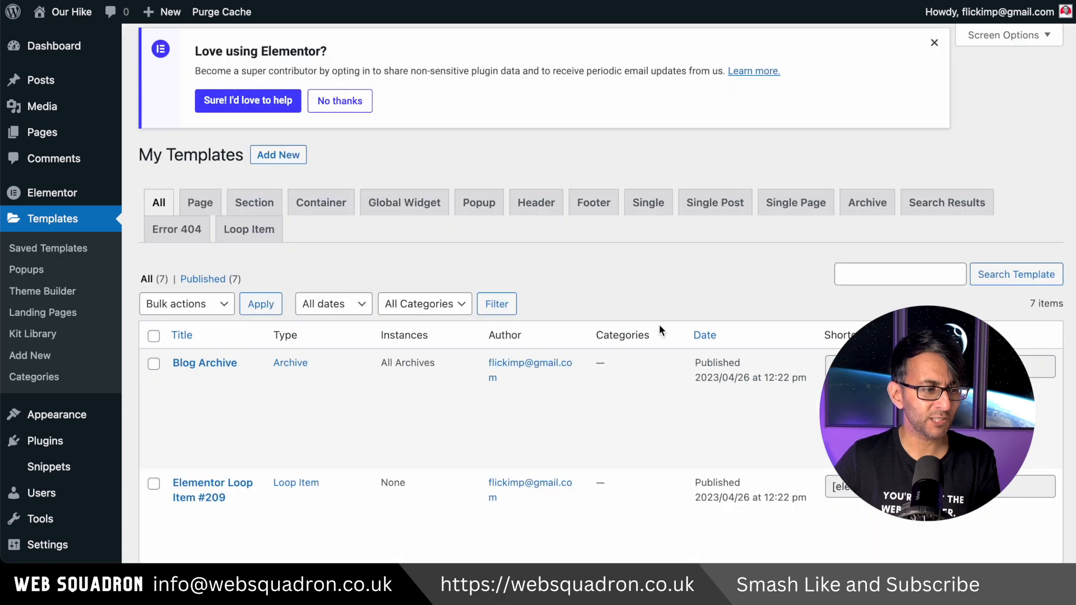
scroll(772, 316, "down", 3)
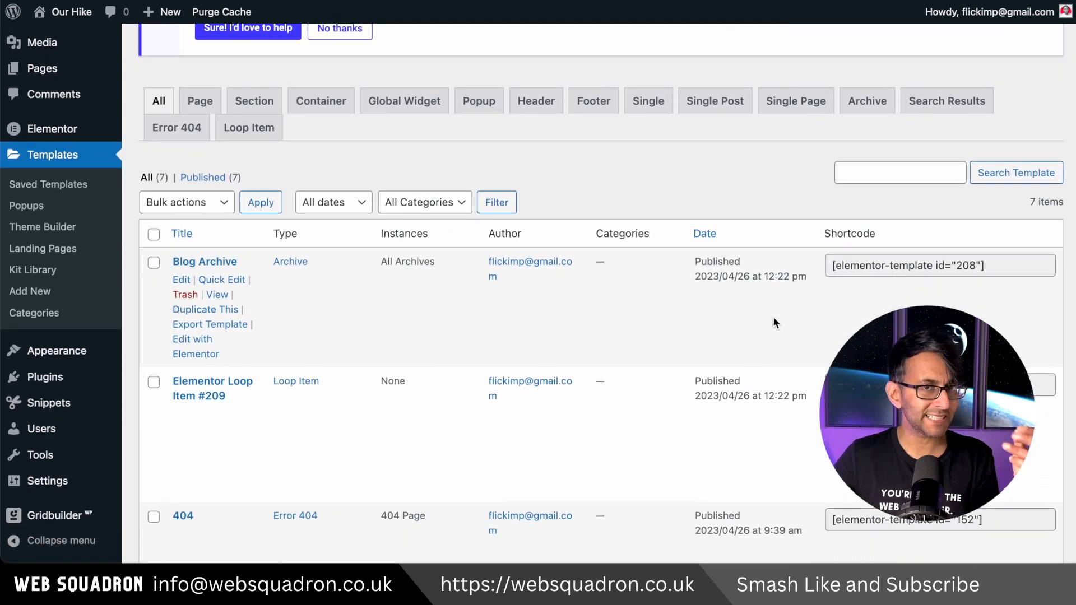
scroll(862, 284, "up", 3)
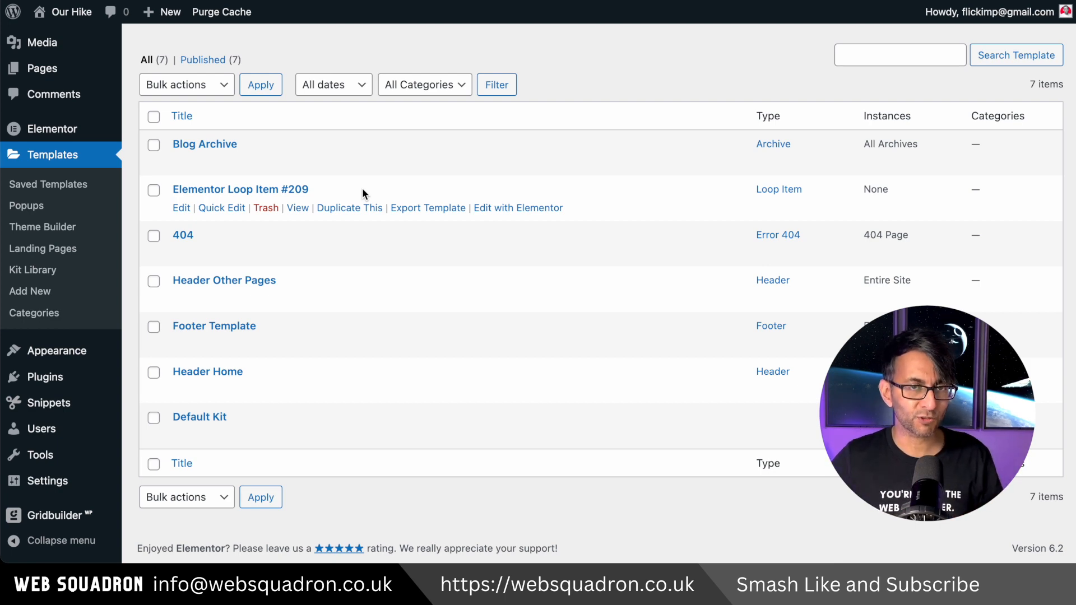
scroll(361, 187, "up", 5)
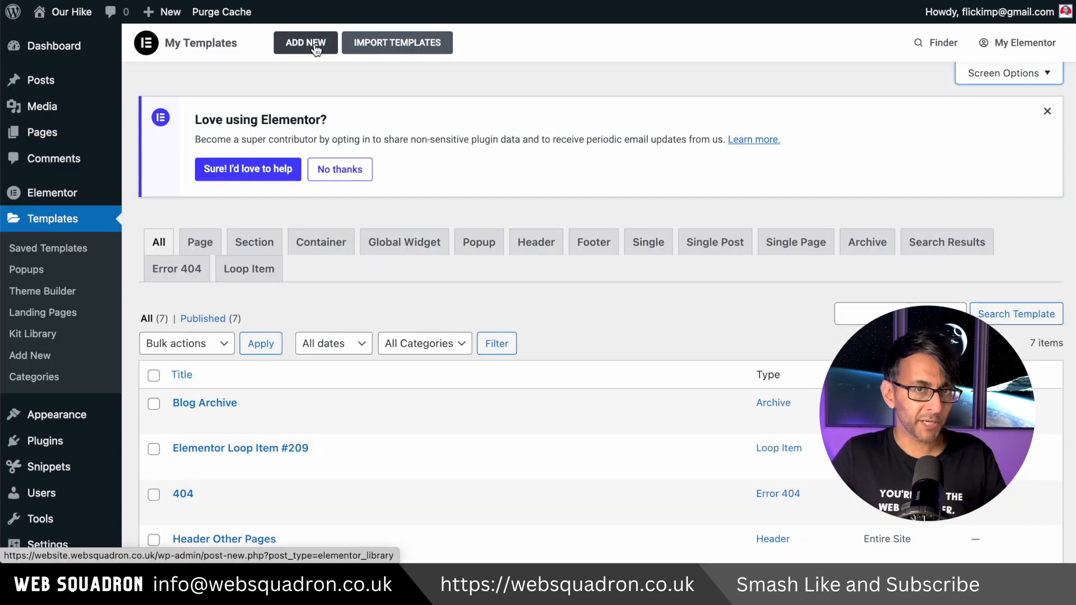
Create a Single Post template named "Single Post Template" and dismiss the block library to start from a blank layout
left_click(316, 49)
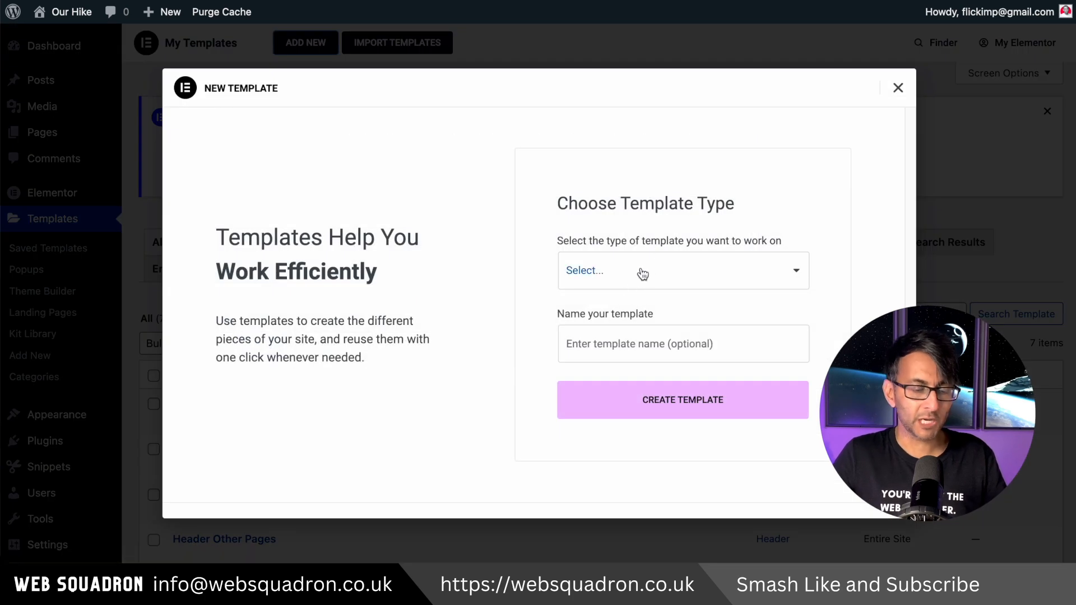
left_click(640, 271)
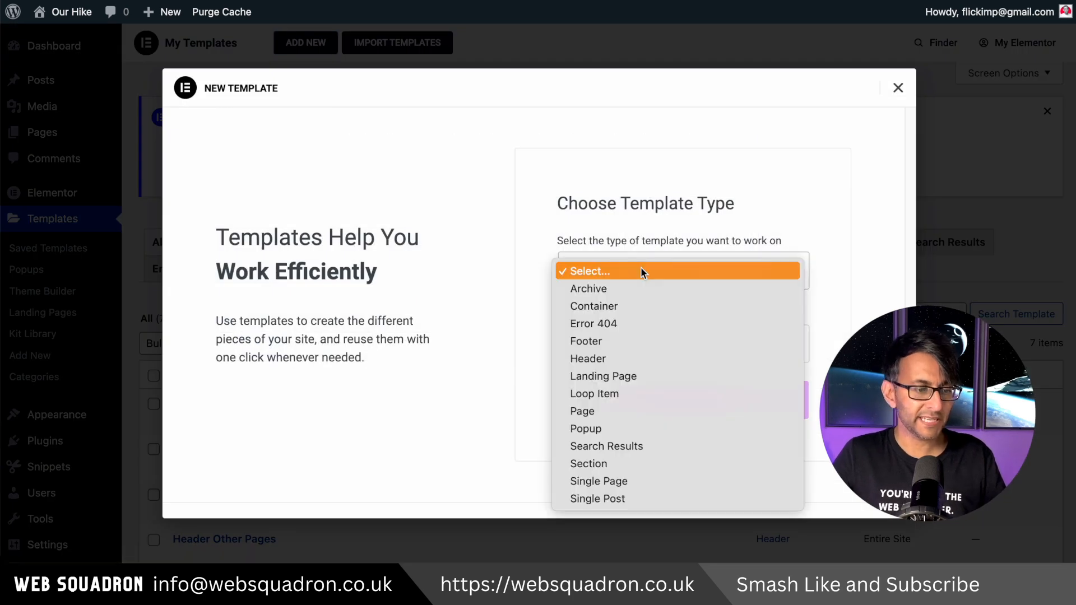
left_click(646, 497)
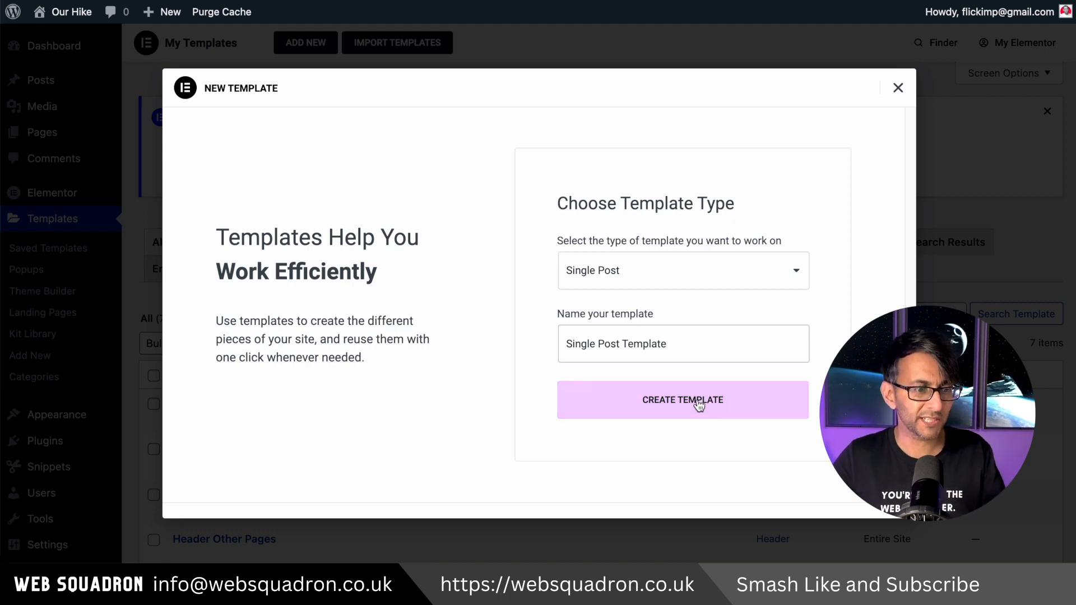
left_click(698, 401)
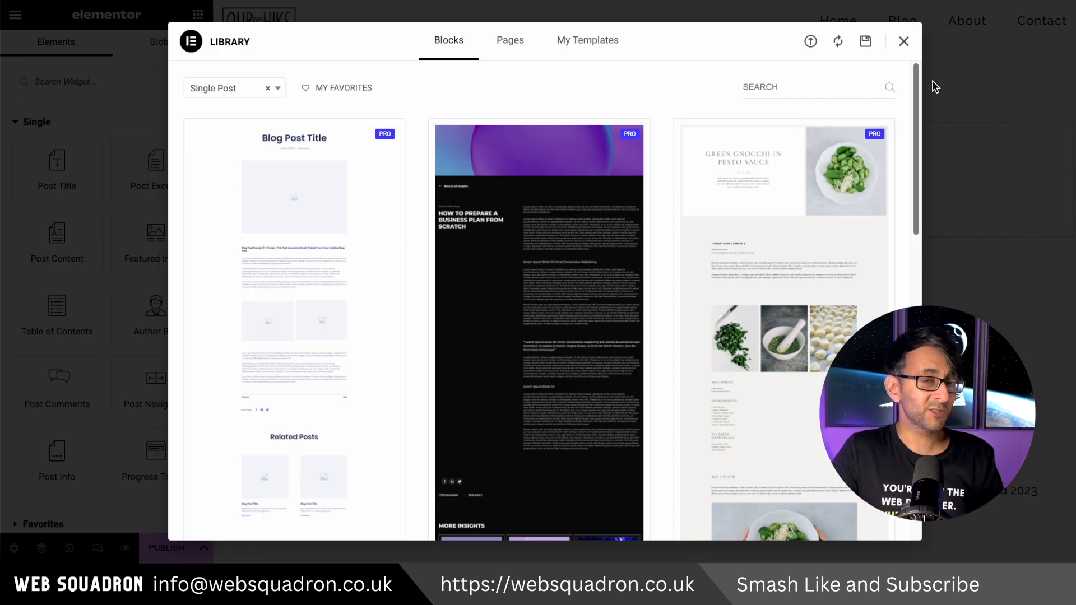
scroll(922, 135, "down", 2)
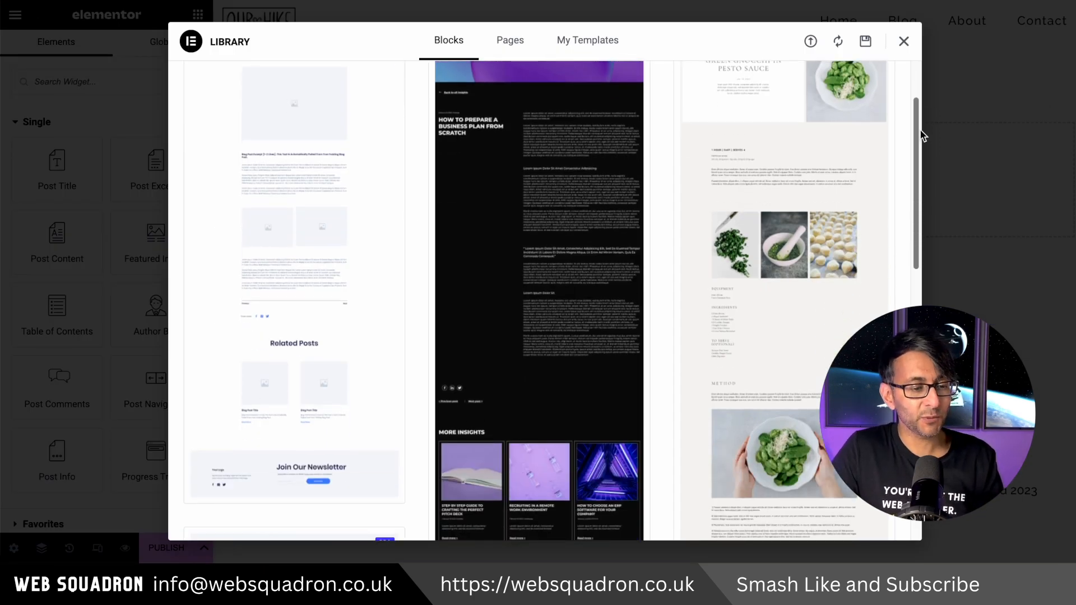
scroll(922, 135, "up", 2)
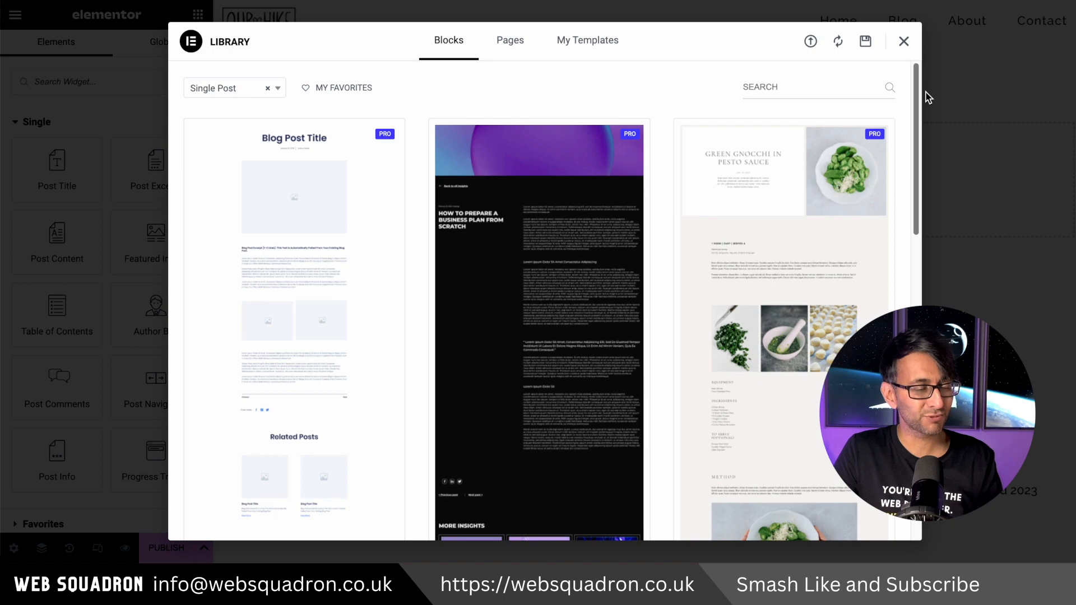
left_click(904, 42)
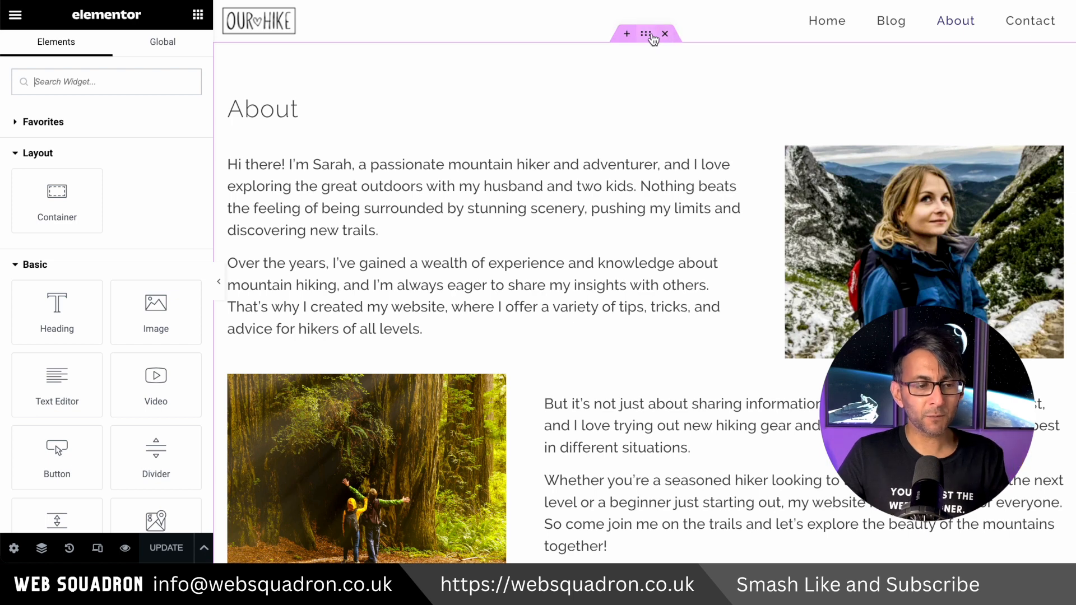
Copy the About page's main container and paste it into the blank Single Post template
right_click(646, 37)
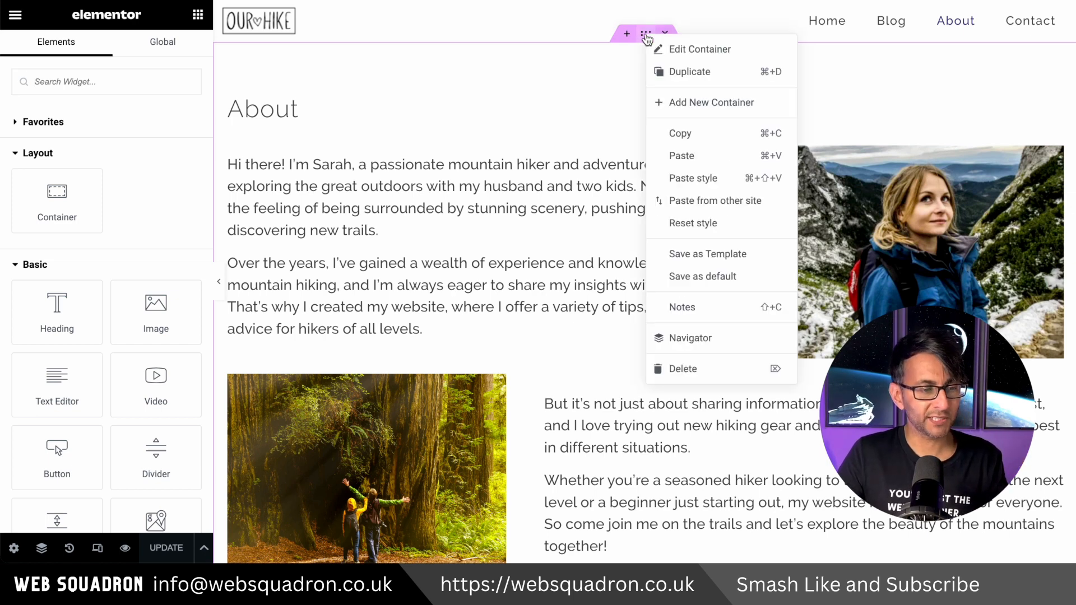
left_click(693, 135)
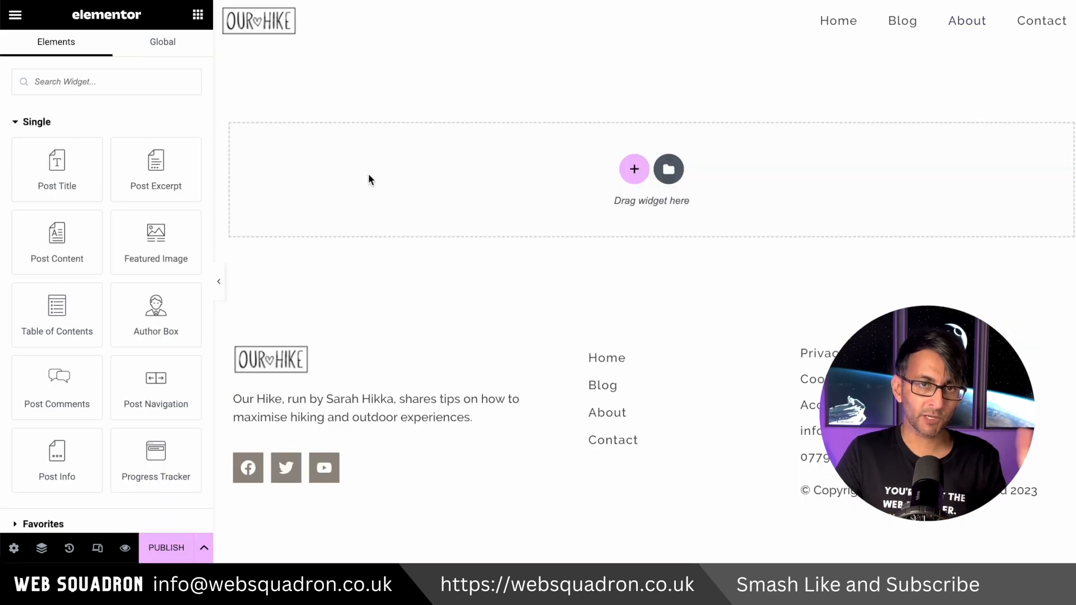
right_click(379, 175)
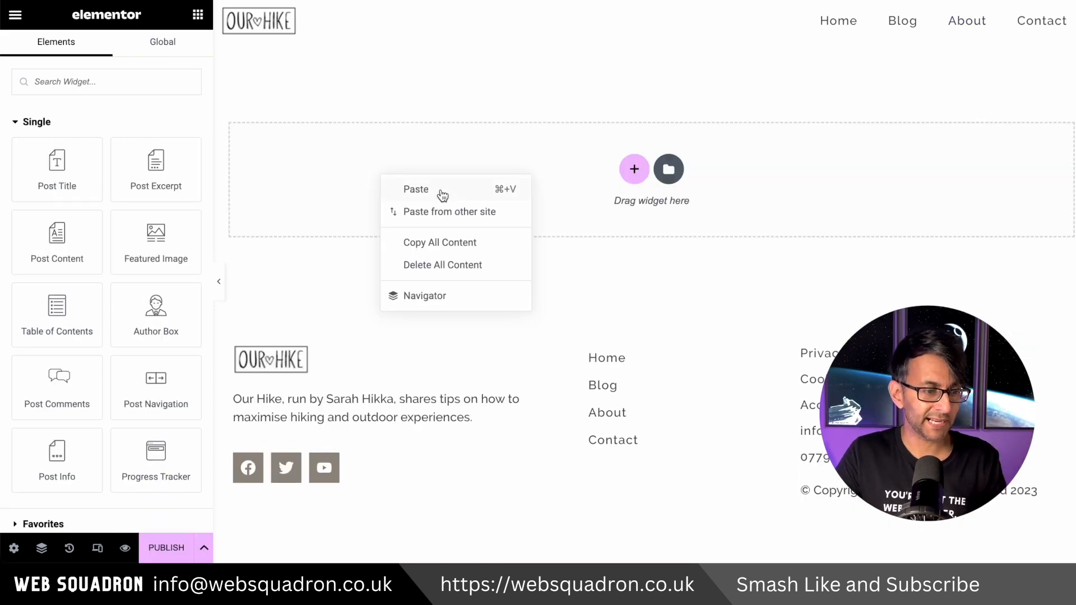
left_click(443, 194)
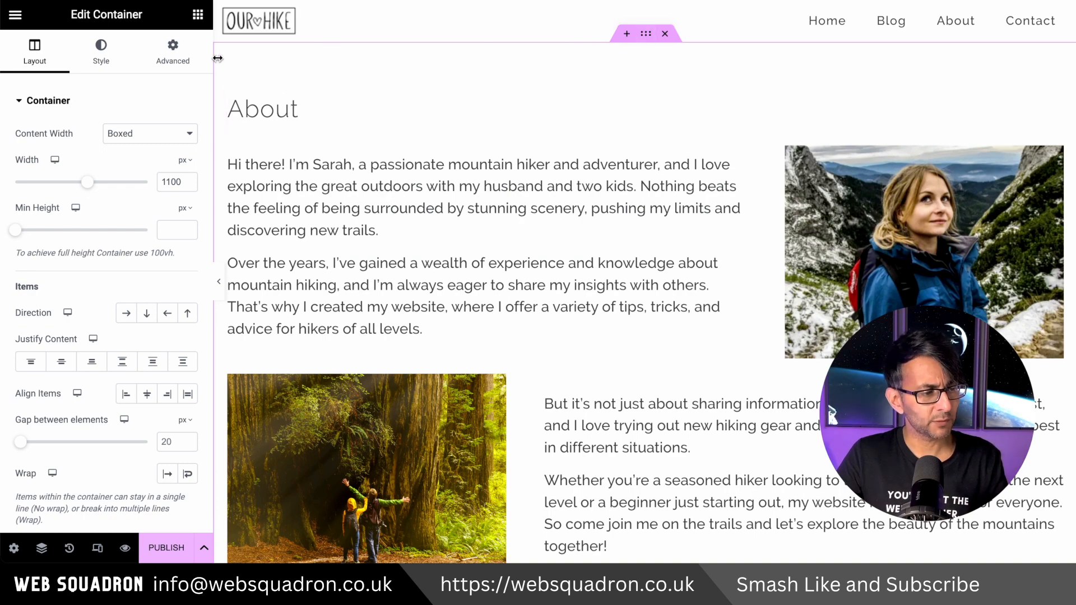
Set the pasted container's top padding to 10 px
left_click(173, 54)
left_click_drag(39, 210, 3, 203)
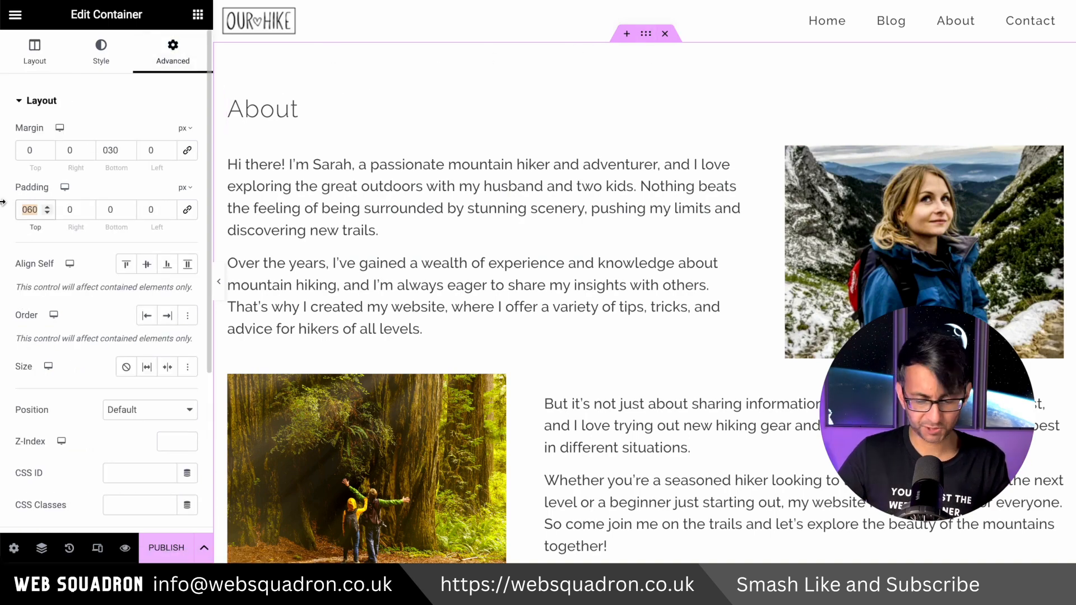
type("10")
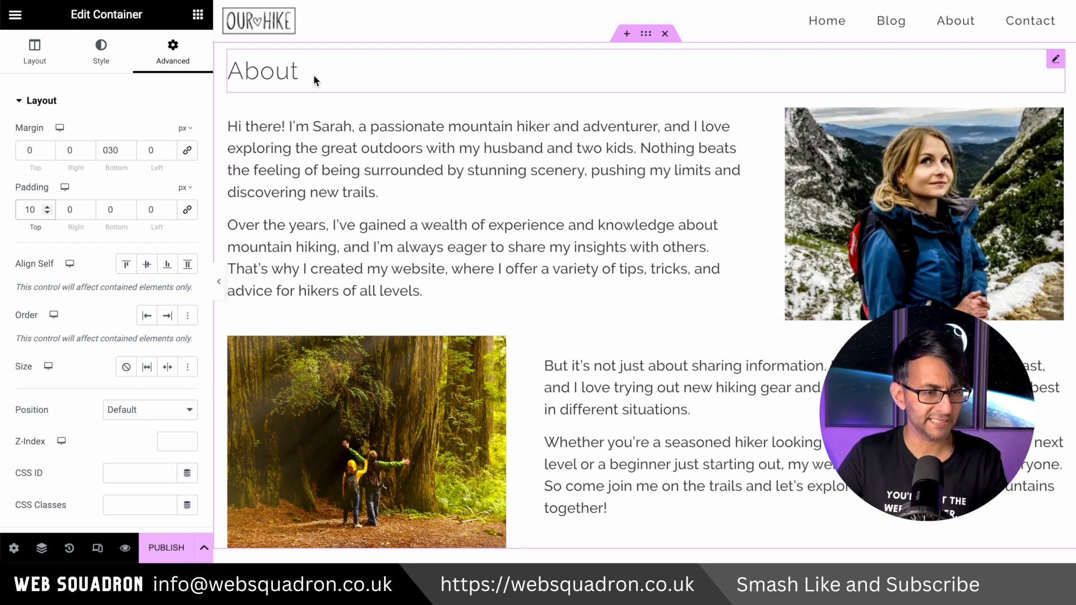
Clear the title text of the "About" heading
left_click(1055, 62)
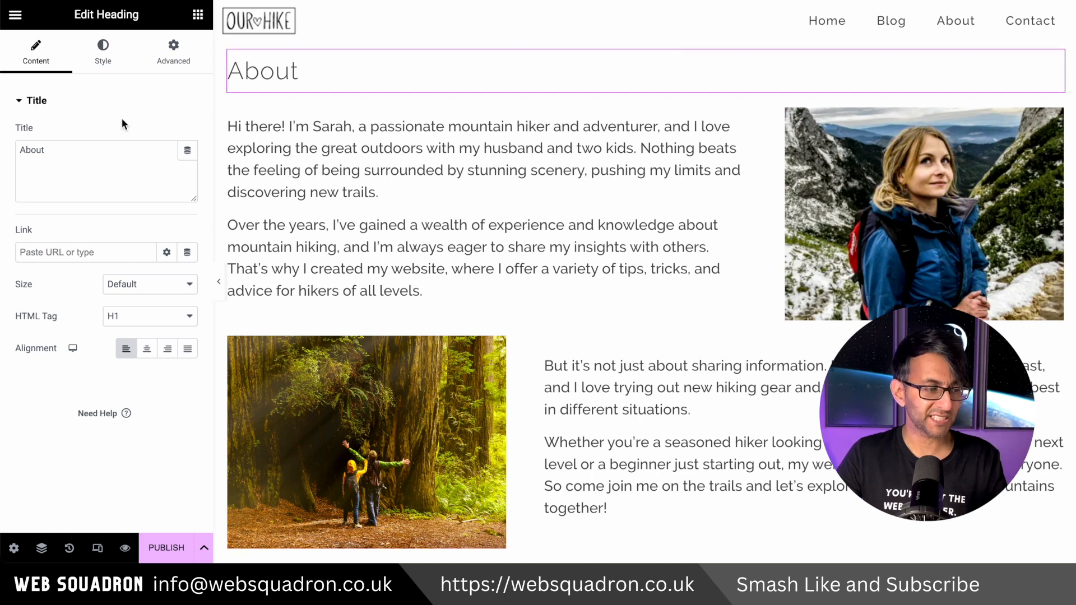
left_click_drag(73, 156, 4, 143)
key("BackSpace")
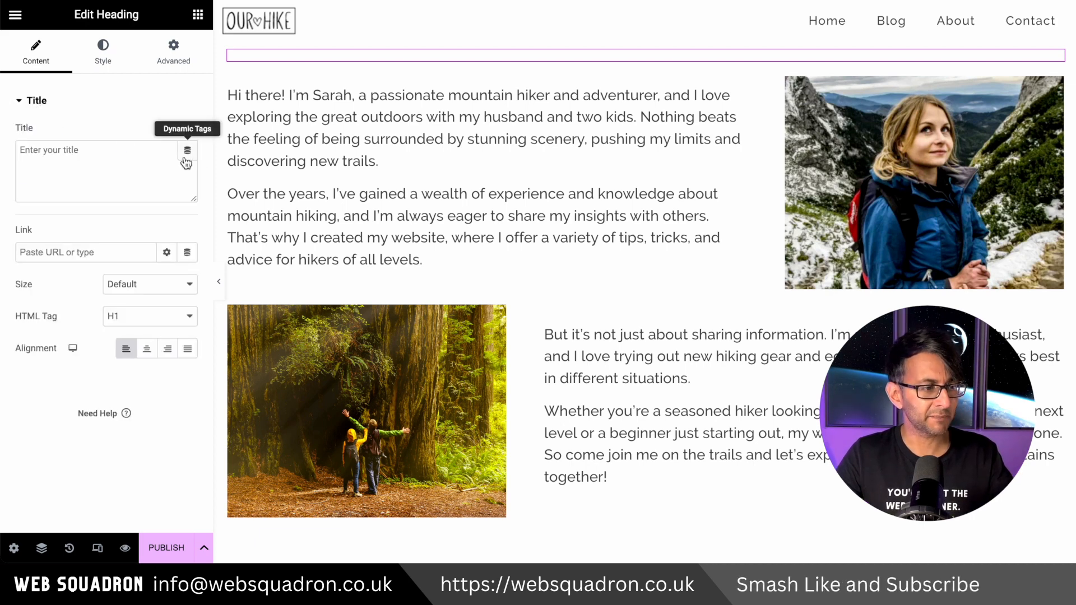
left_click(148, 162)
type("sss\\\\\\")
key("BackSpace")
key("BackSpace")
key("BackSpace")
key("BackSpace")
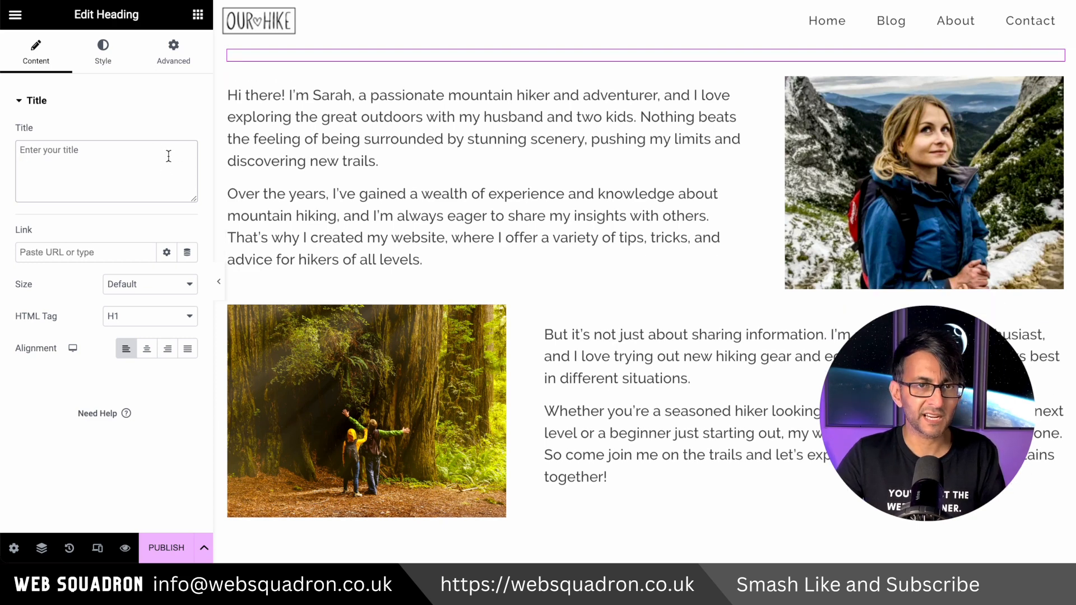
left_click(109, 120)
left_click(42, 105)
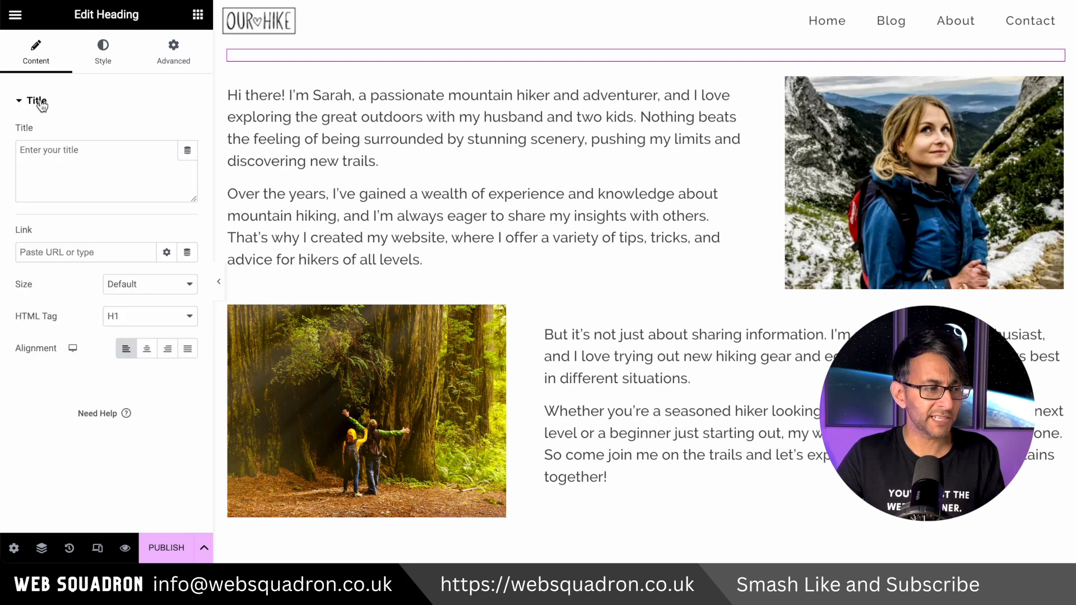
Assign the Post Title dynamic tag to the emptied heading
left_click(189, 152)
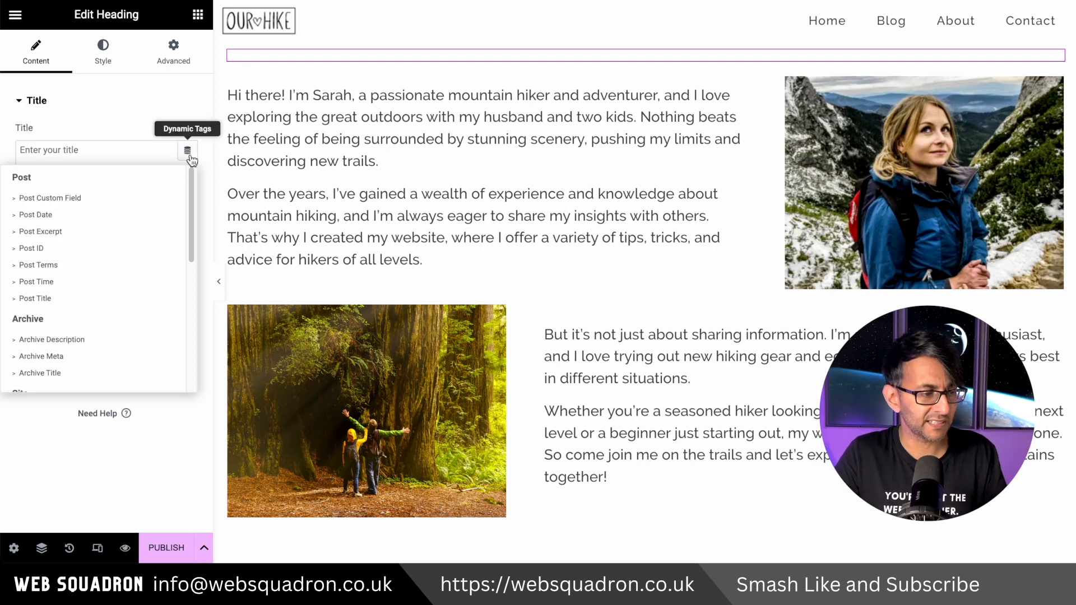
left_click(62, 300)
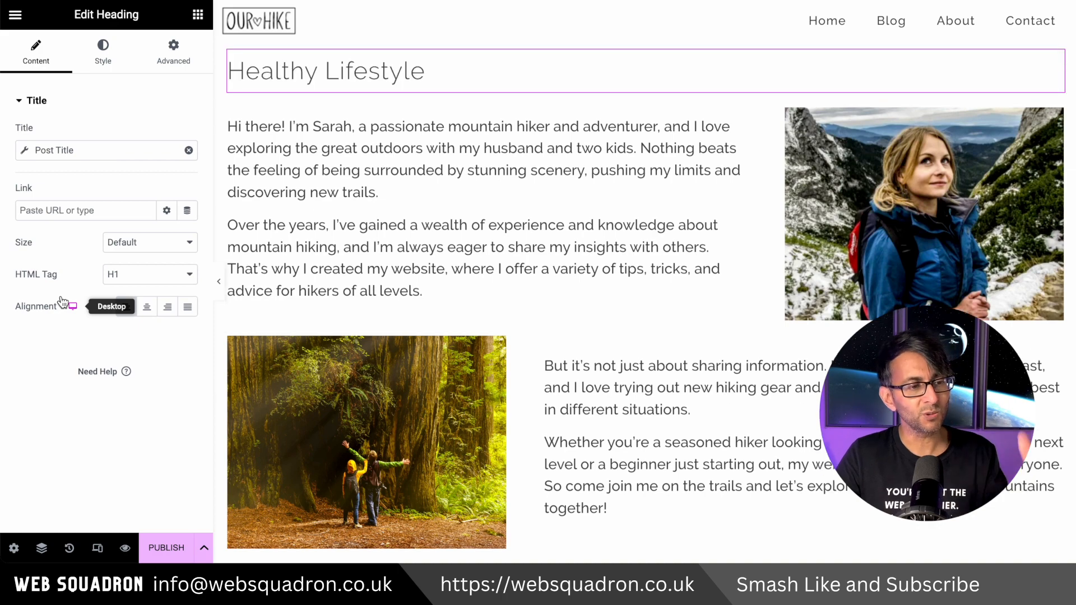
Delete the pasted About texts, portrait and lower forest image container, and open the settings of the remaining empty inner container
right_click(421, 199)
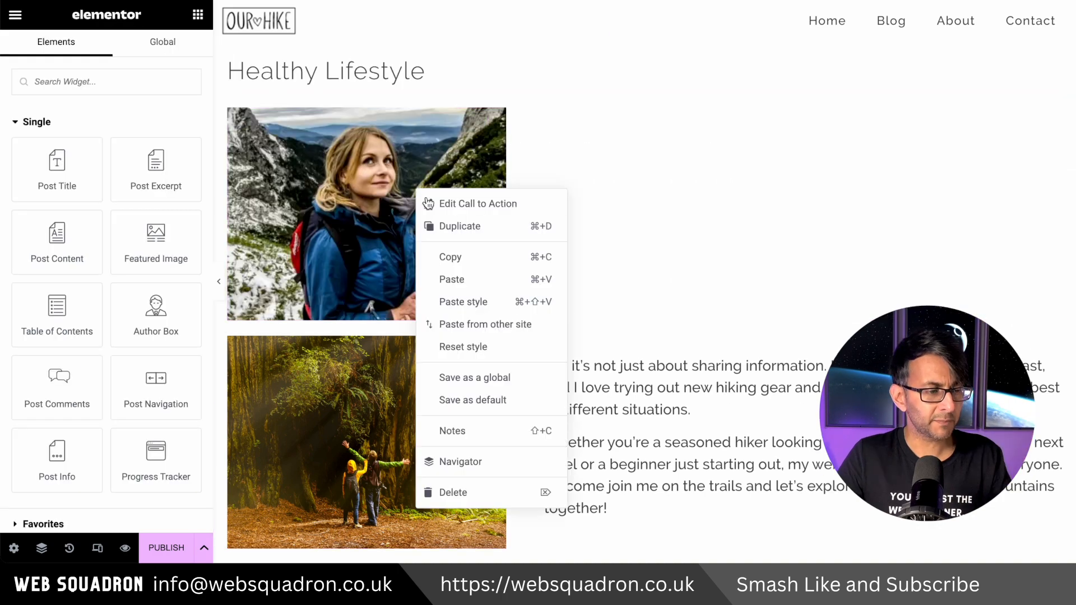
left_click(489, 490)
right_click(637, 369)
left_click(680, 549)
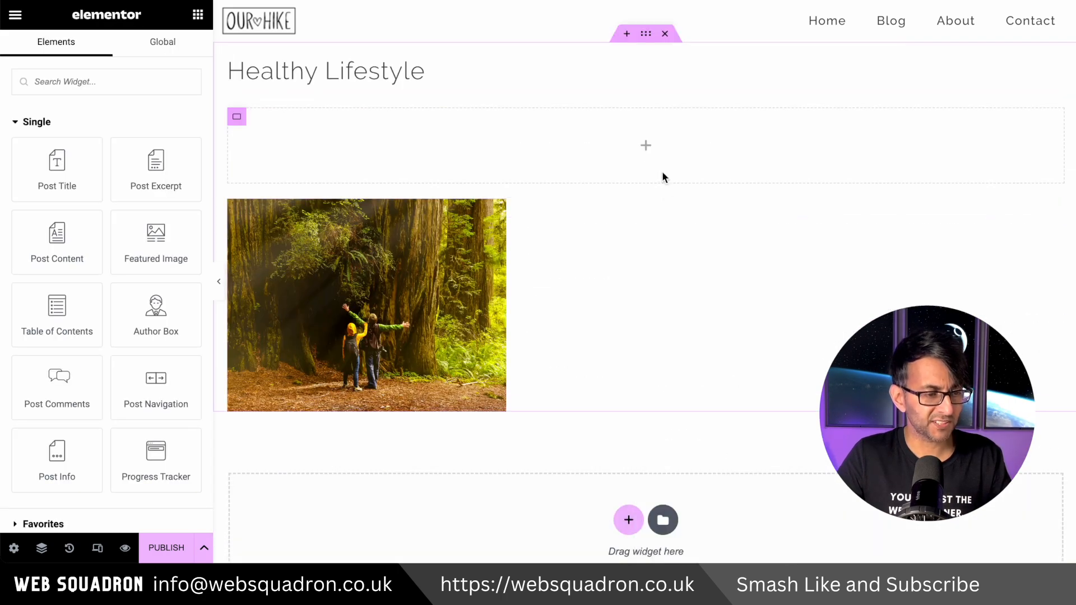
right_click(248, 216)
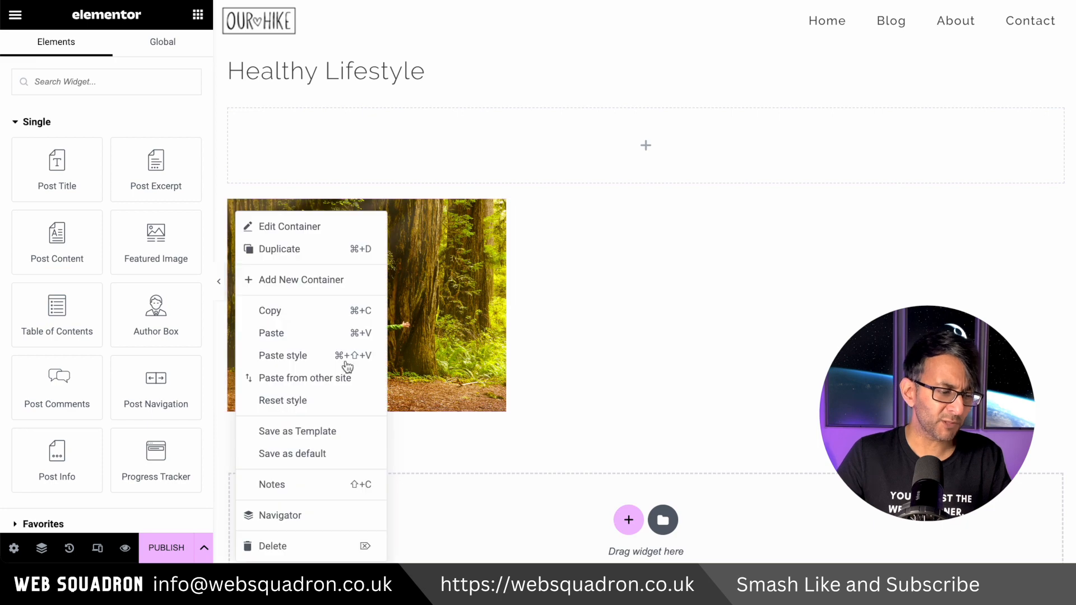
left_click(326, 548)
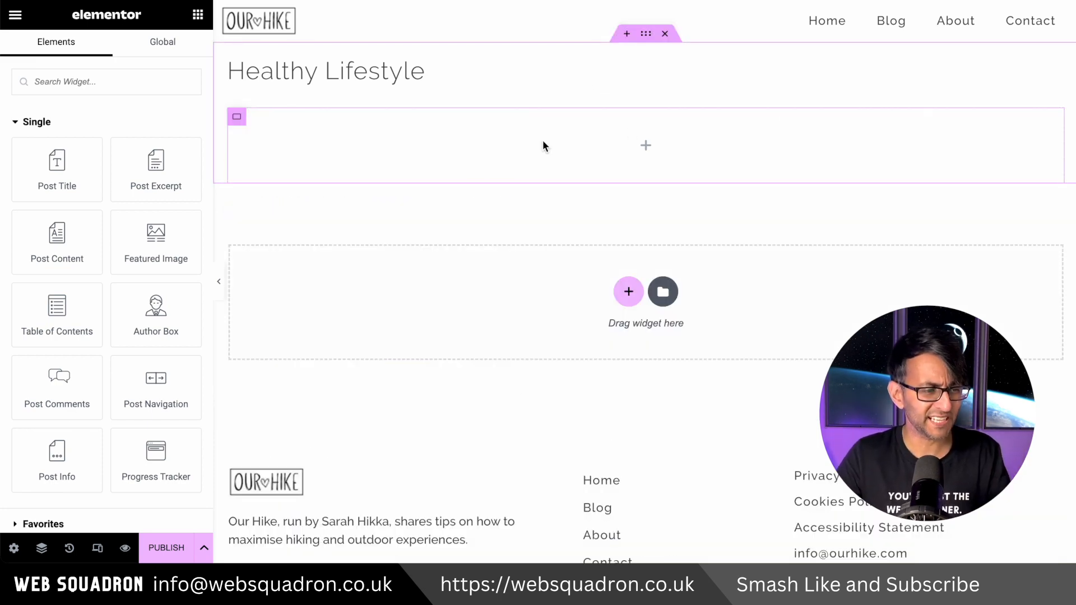
left_click(236, 124)
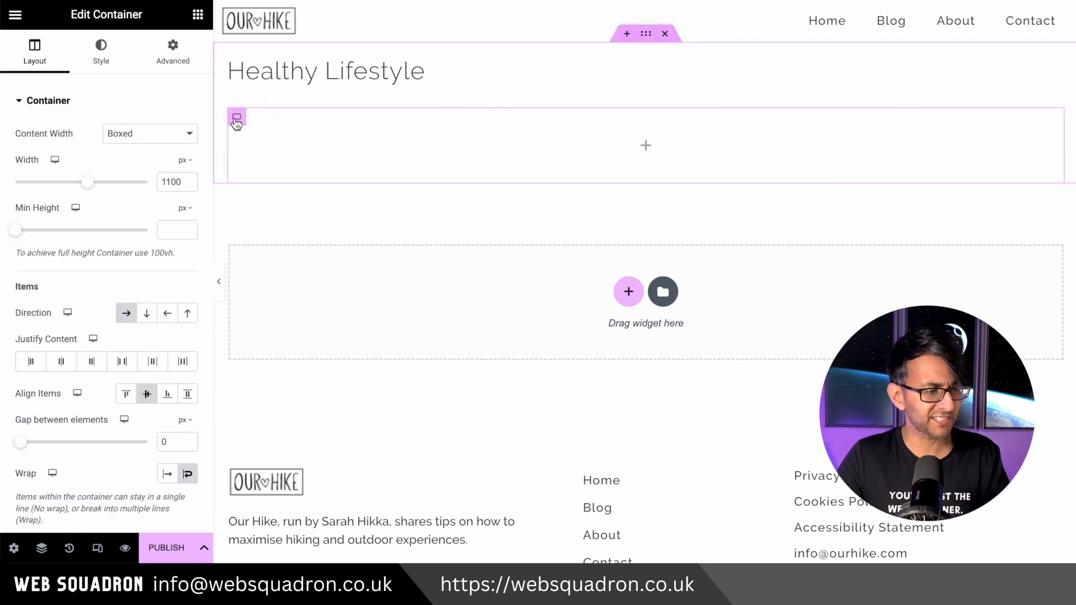
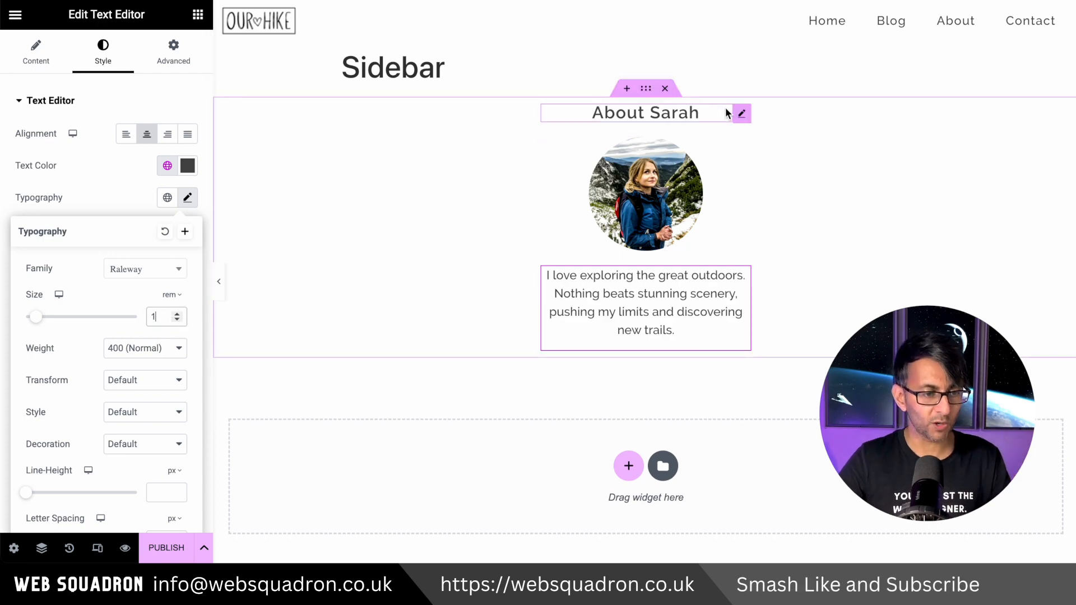
Copy the "Get in Touch" form from the Contact page into the Sidebar template beneath the social icons
left_click(637, 110)
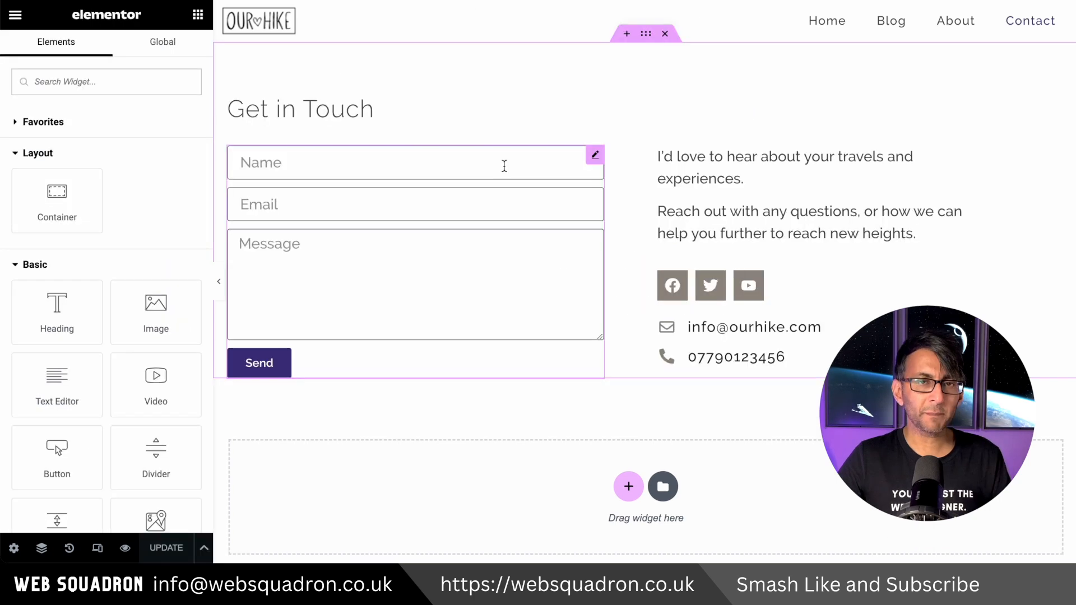
right_click(504, 164)
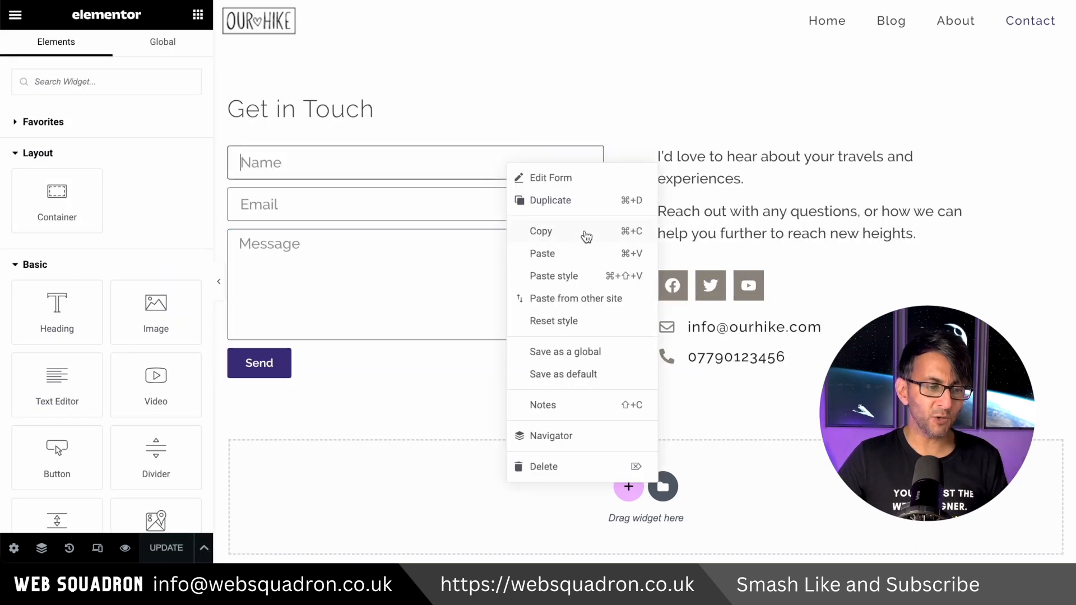
left_click(584, 231)
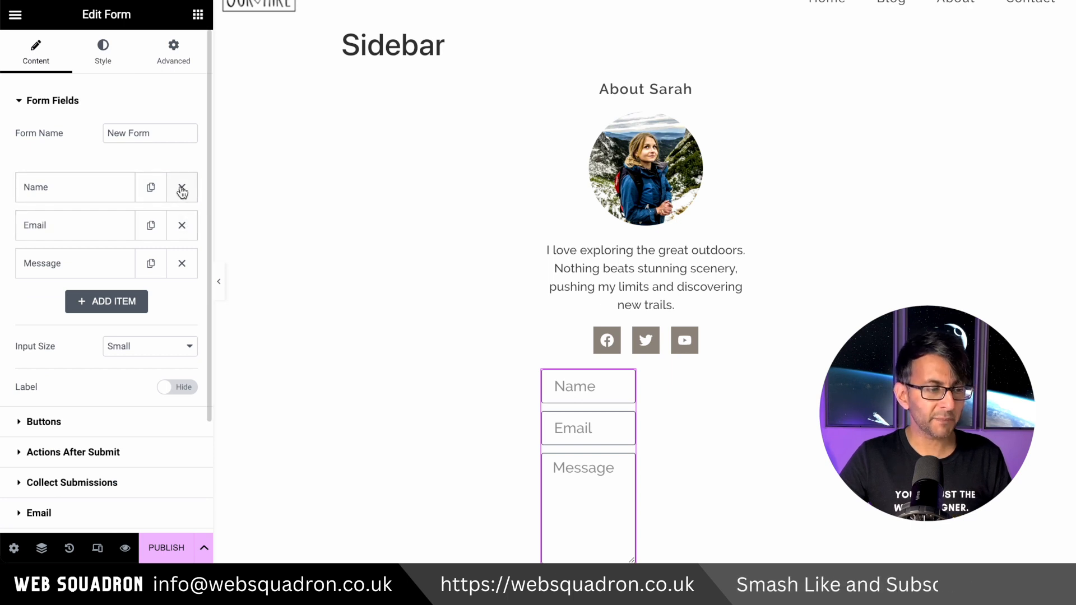
Remove the Name and Message fields from the sidebar form and set its width to Full Width (100%)
left_click(182, 192)
left_click(182, 225)
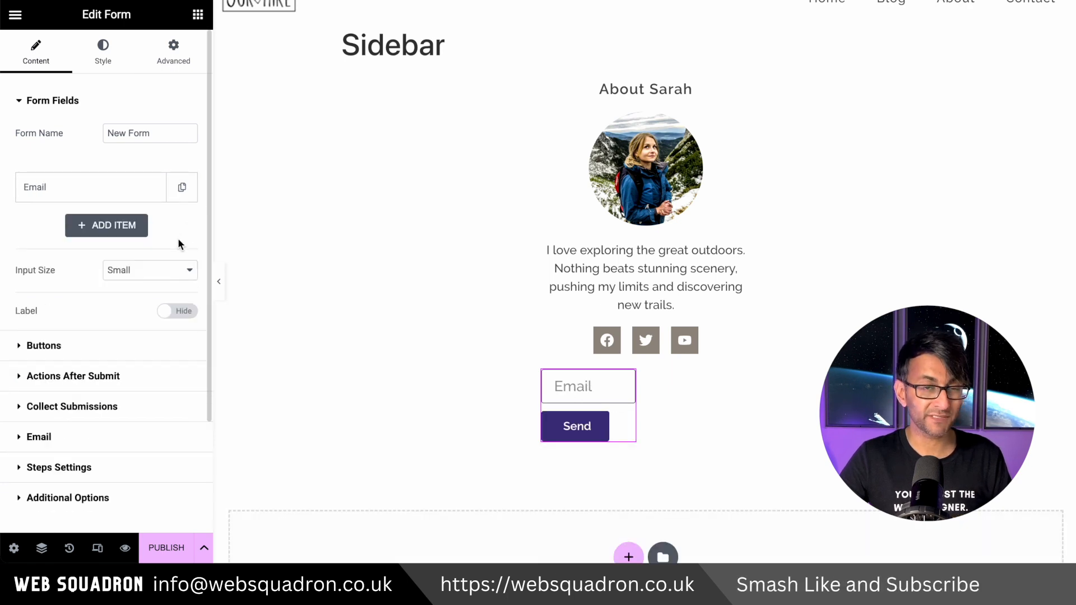
left_click(176, 59)
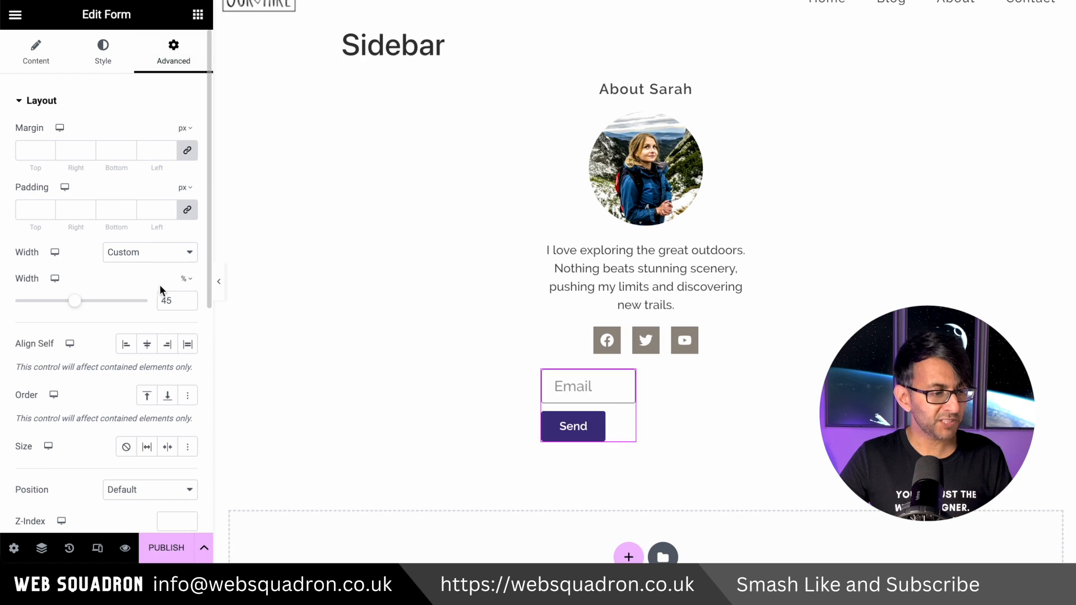
left_click(167, 251)
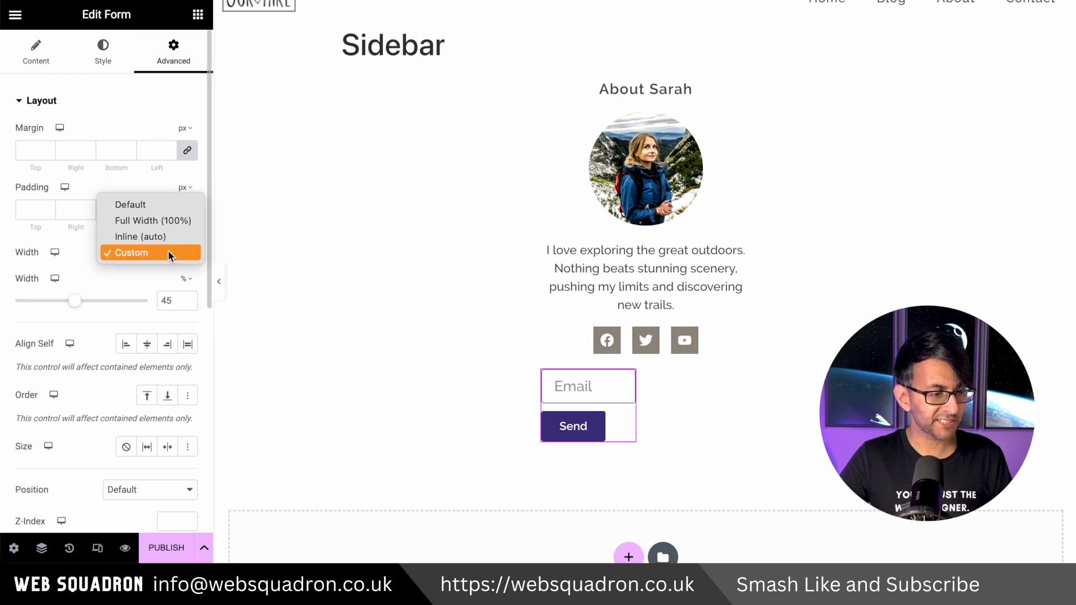
left_click(169, 220)
Set the form's Send button alignment to justified so it spans the full form width
left_click(26, 66)
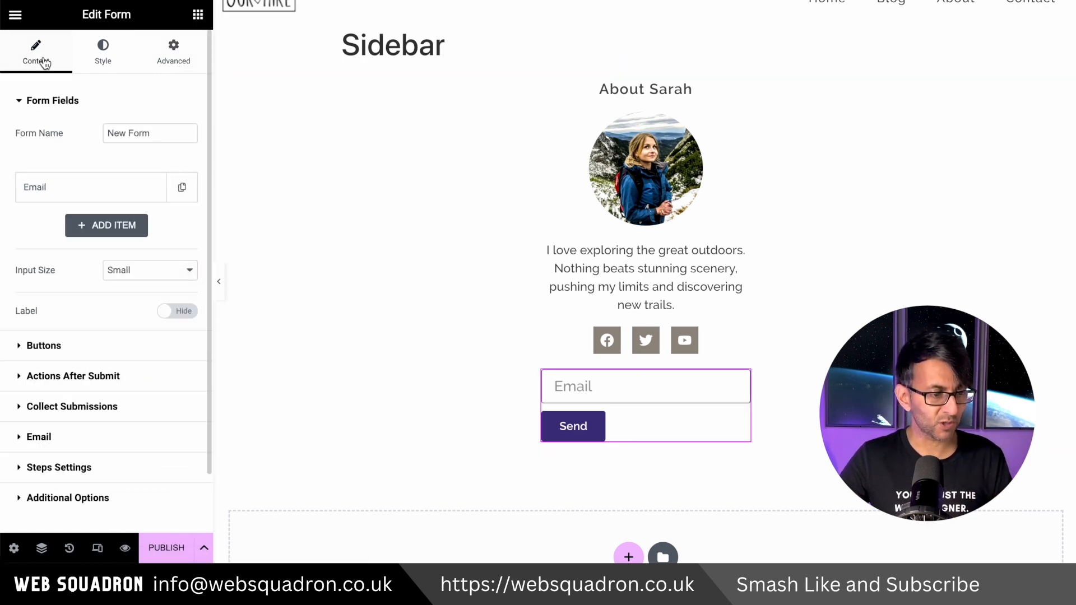
left_click(109, 346)
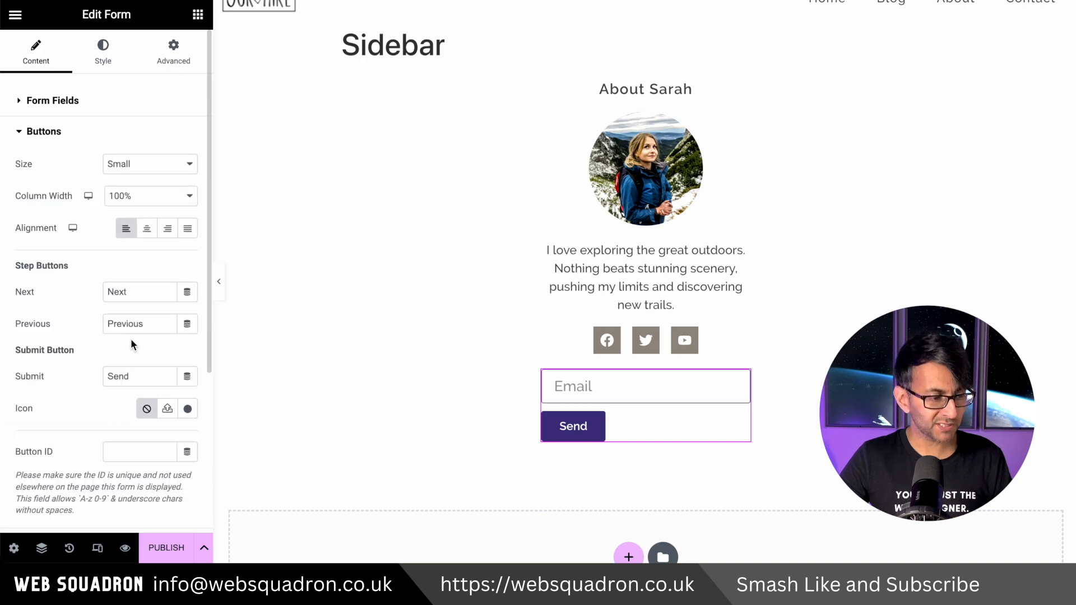
left_click(187, 228)
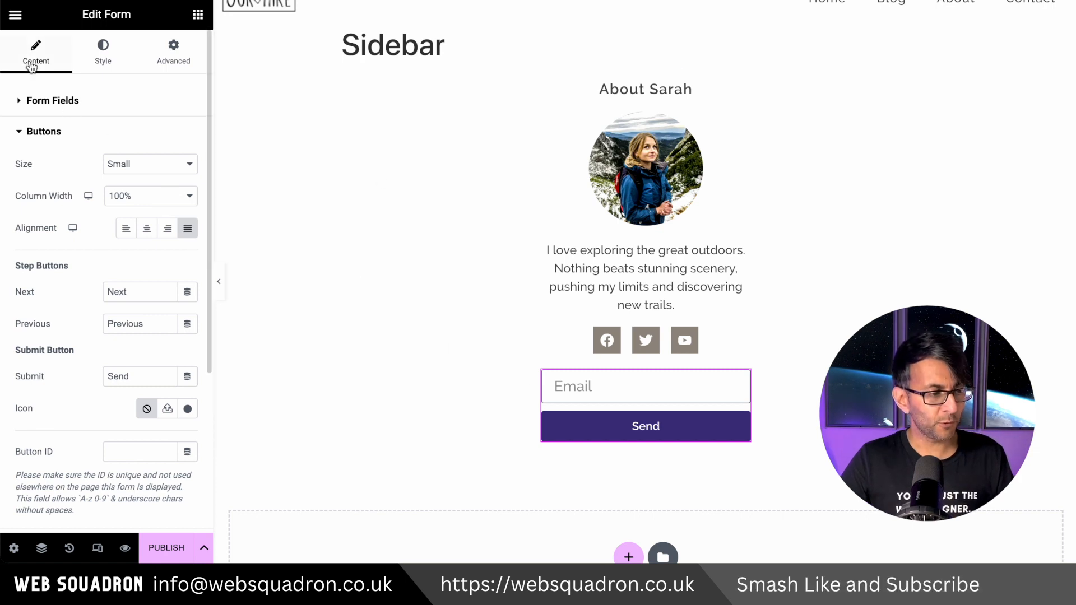
Set the Email field's placeholder to "Add Email to Subscribe"
left_click(31, 99)
left_click(50, 188)
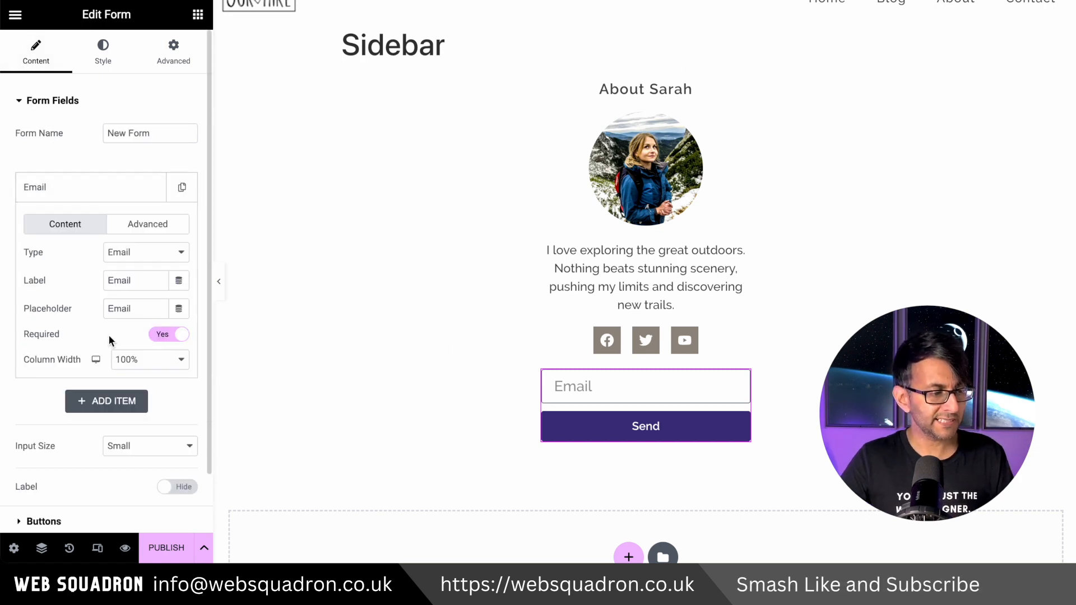
left_click_drag(147, 308, 116, 307)
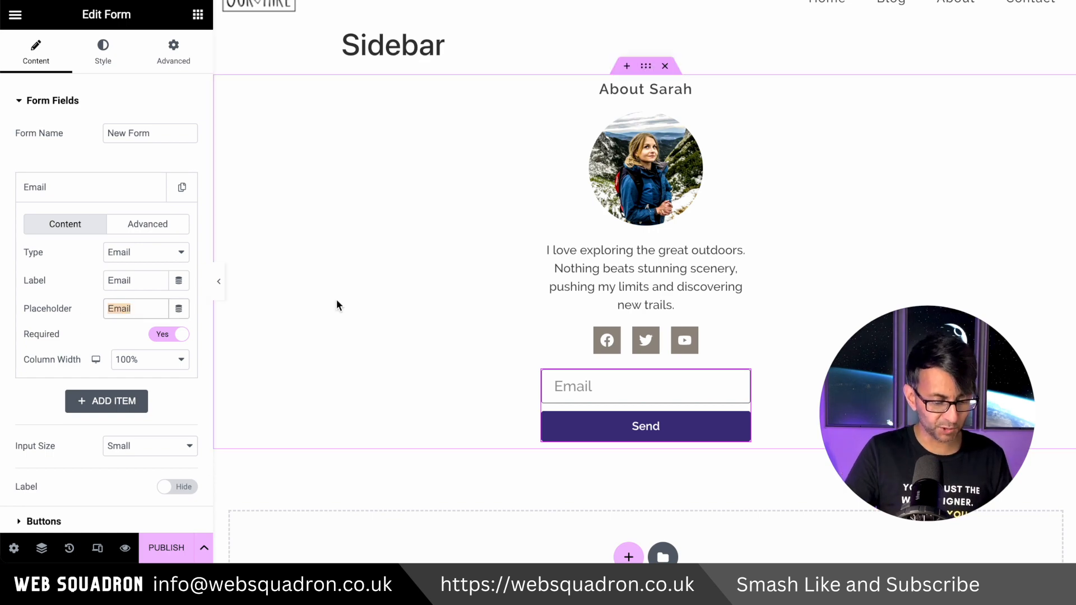
type("Add Email to Subscribe")
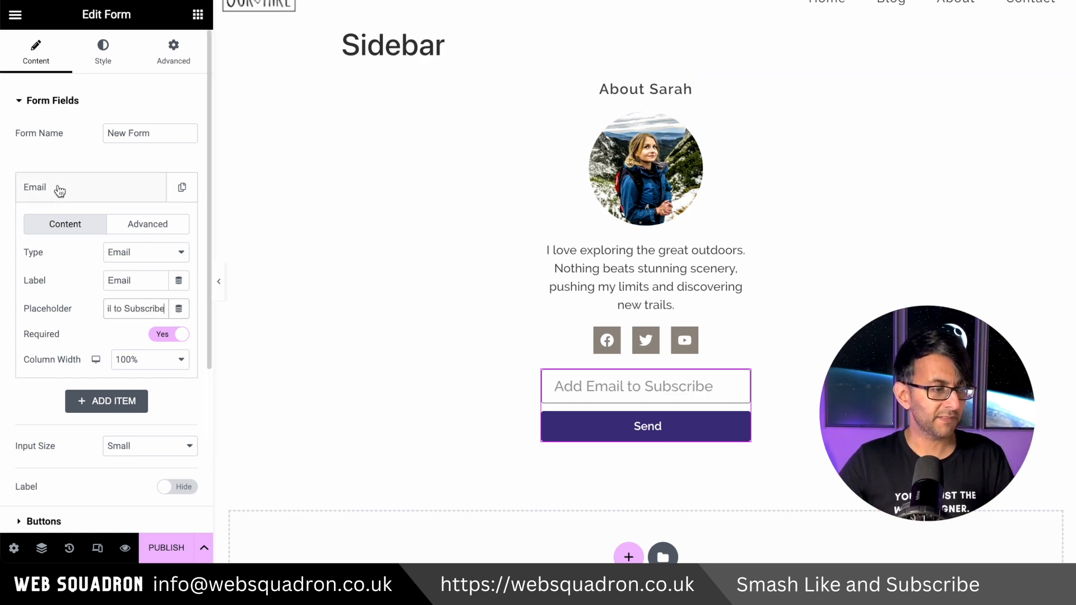
left_click(86, 180)
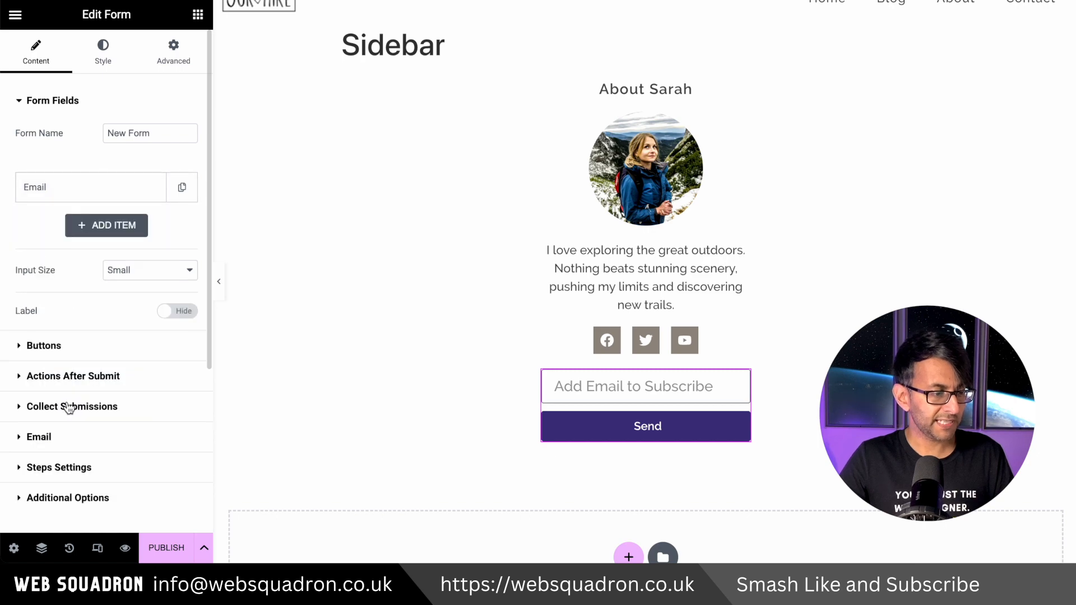
Change the submit button text to "Subscribe" and reduce the font size of the form field
left_click(83, 351)
double_click(142, 371)
type("Sub")
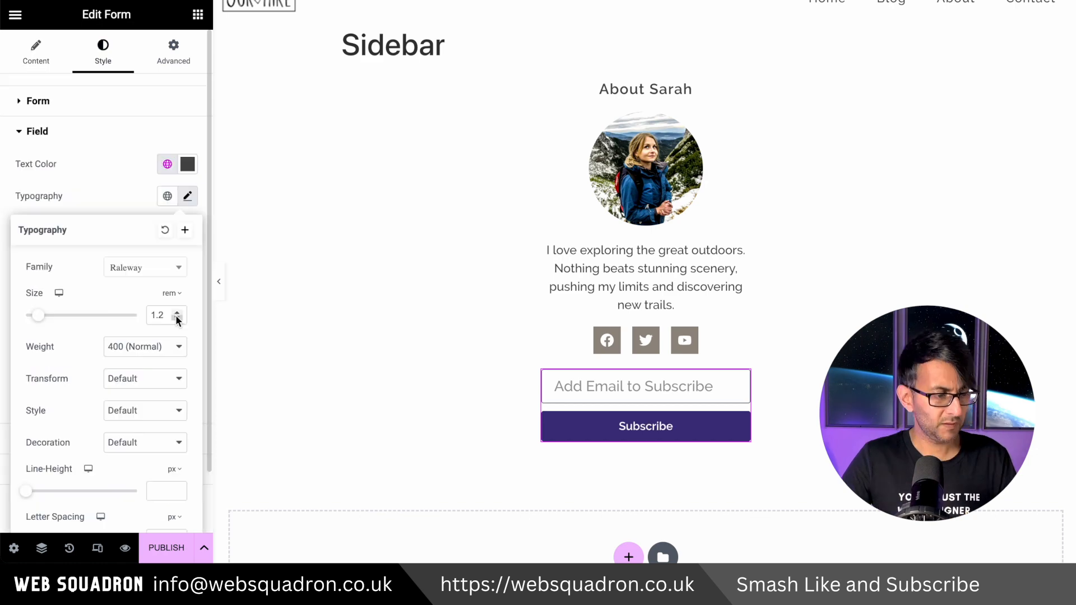
left_click(177, 319)
left_click(177, 318)
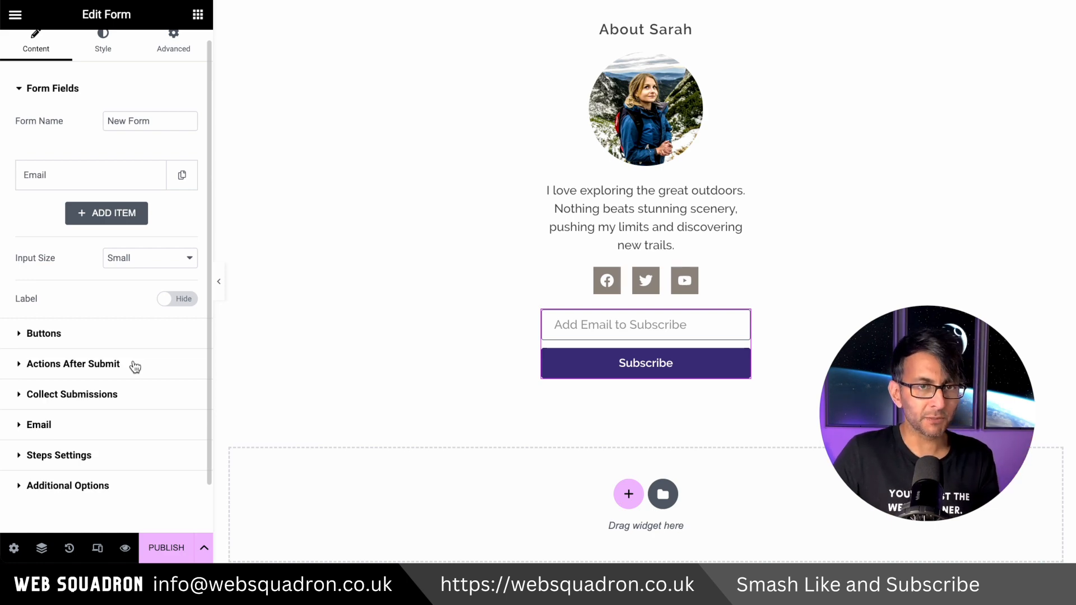
Add MailChimp to the subscribe form's actions after submit and open its MailChimp settings
left_click(135, 365)
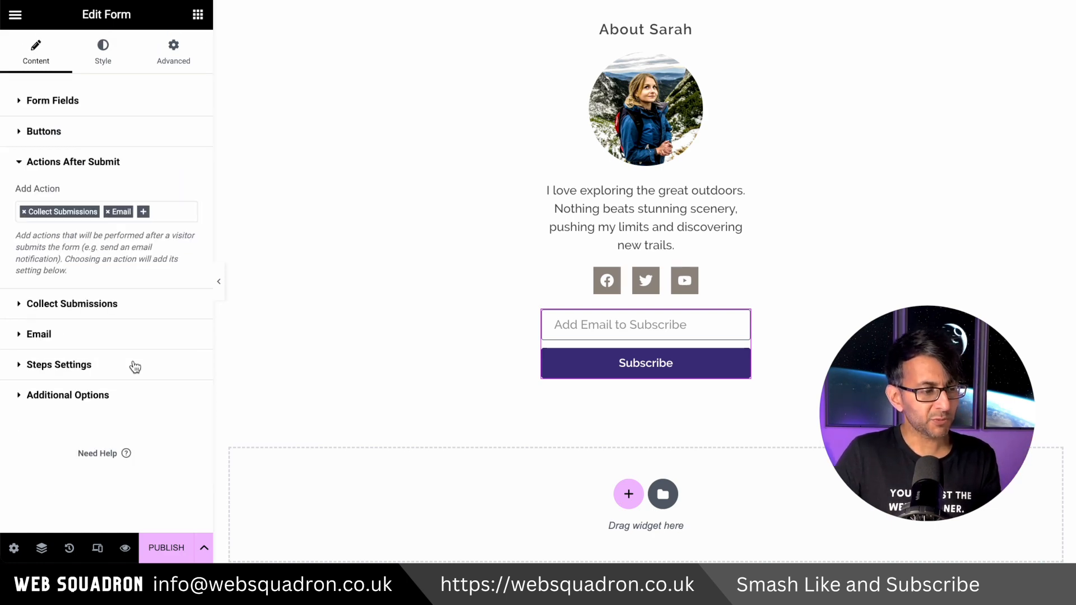
left_click(146, 215)
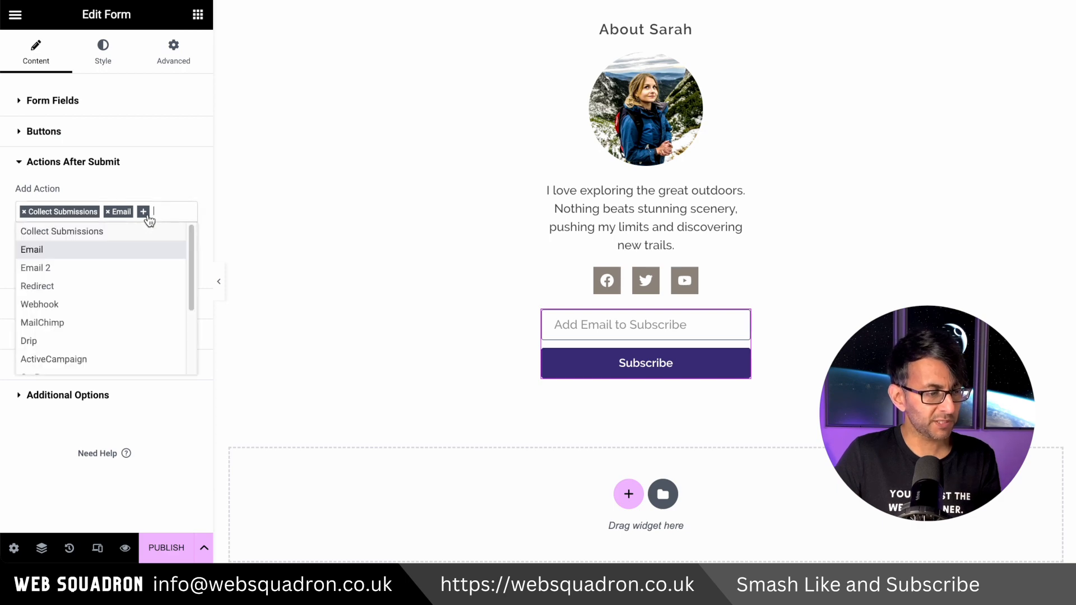
left_click(77, 323)
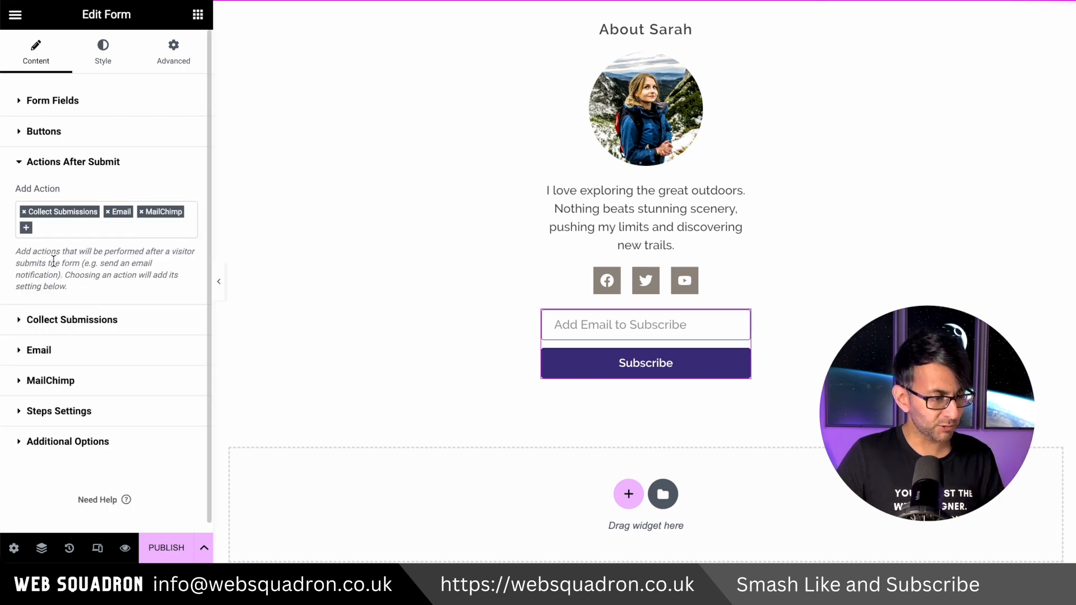
left_click(68, 384)
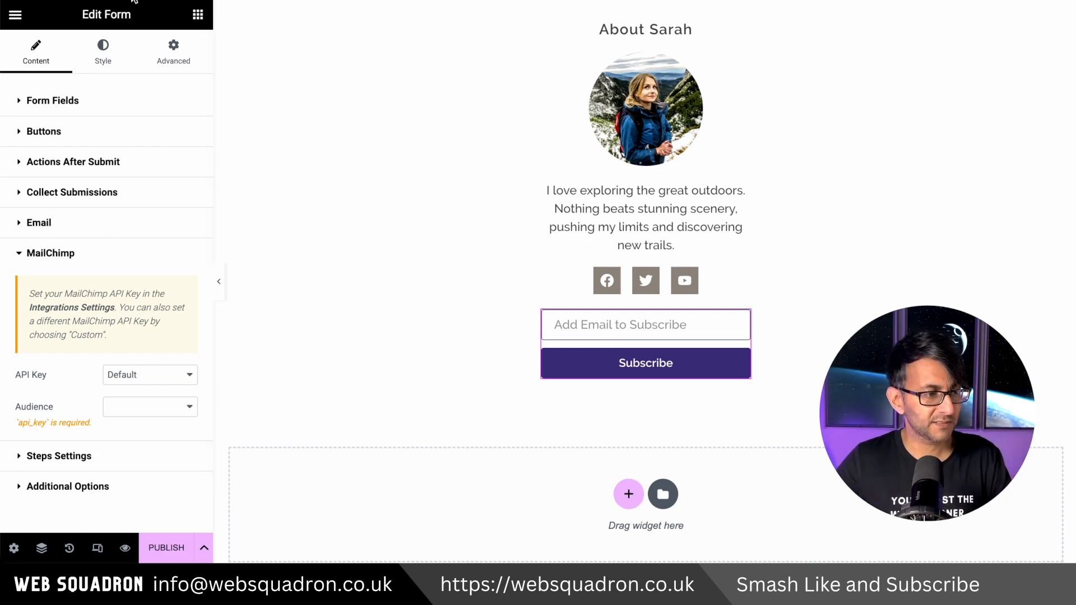
Add a Loop Grid widget directly below the subscribe form in the sidebar
type("loo")
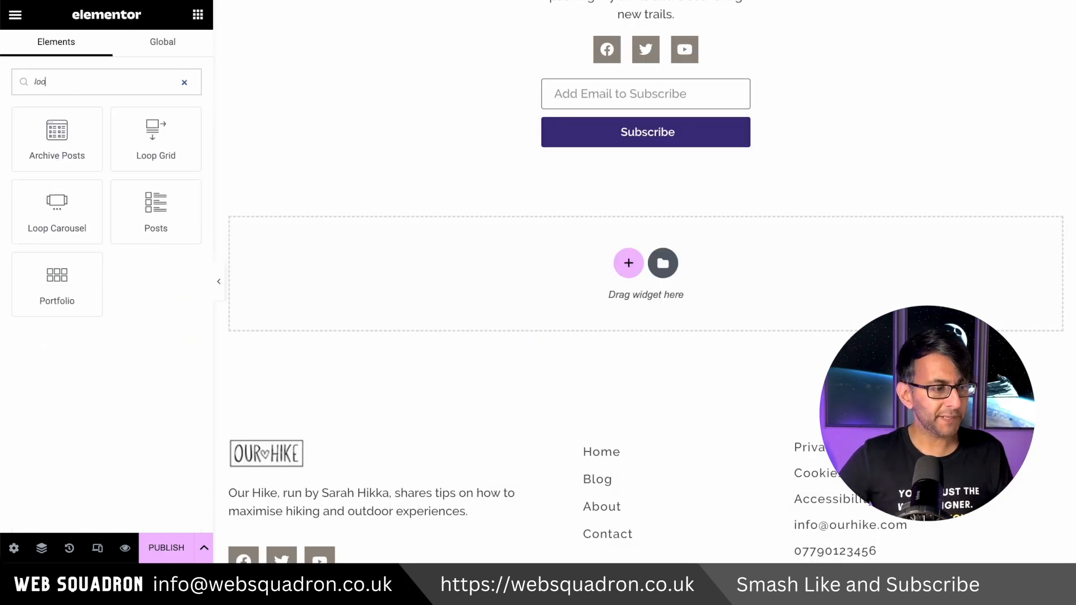
left_click_drag(149, 114, 636, 148)
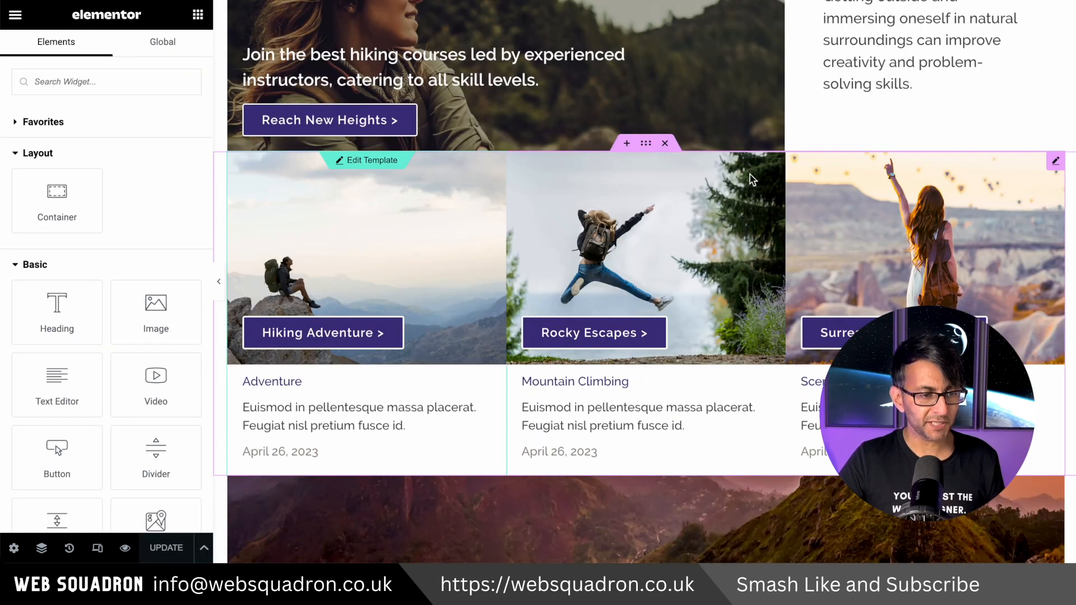
Copy the post card container from the loop template of the existing three-column post grid, leaving that template saved
left_click(372, 160)
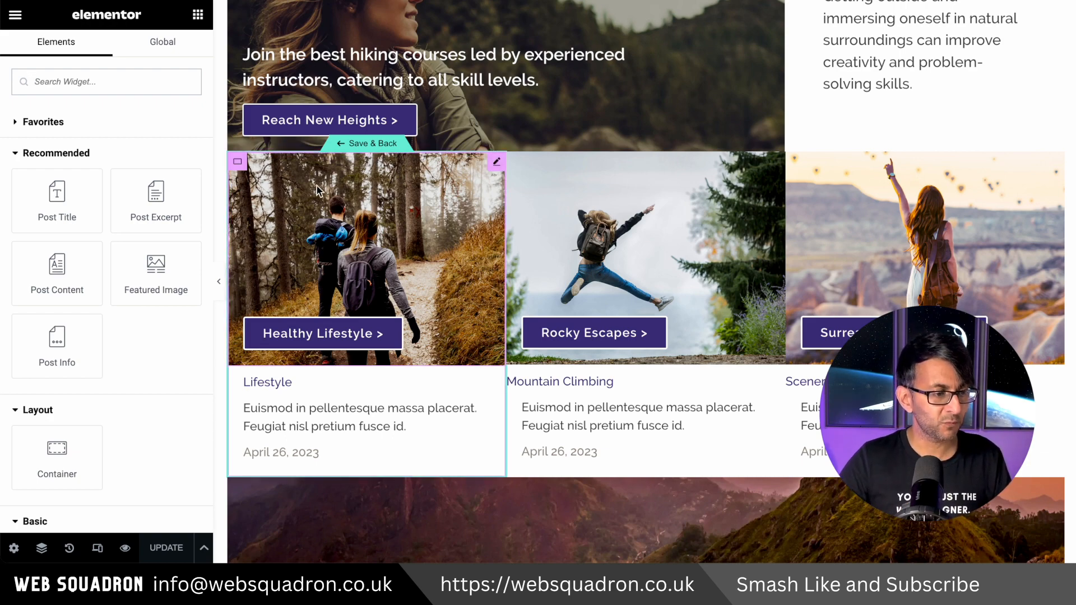
right_click(233, 162)
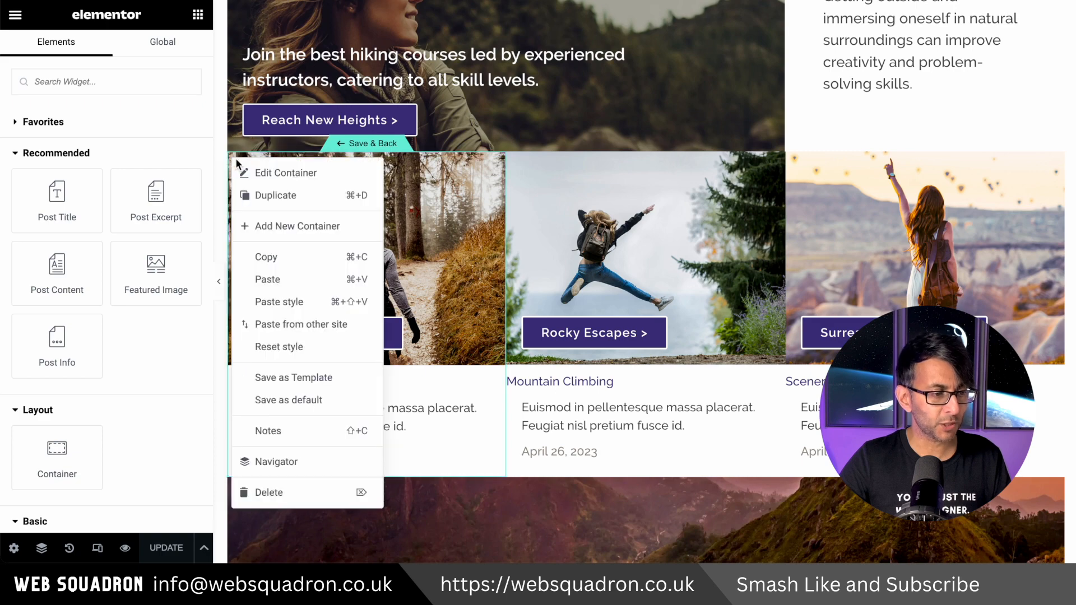
left_click(287, 262)
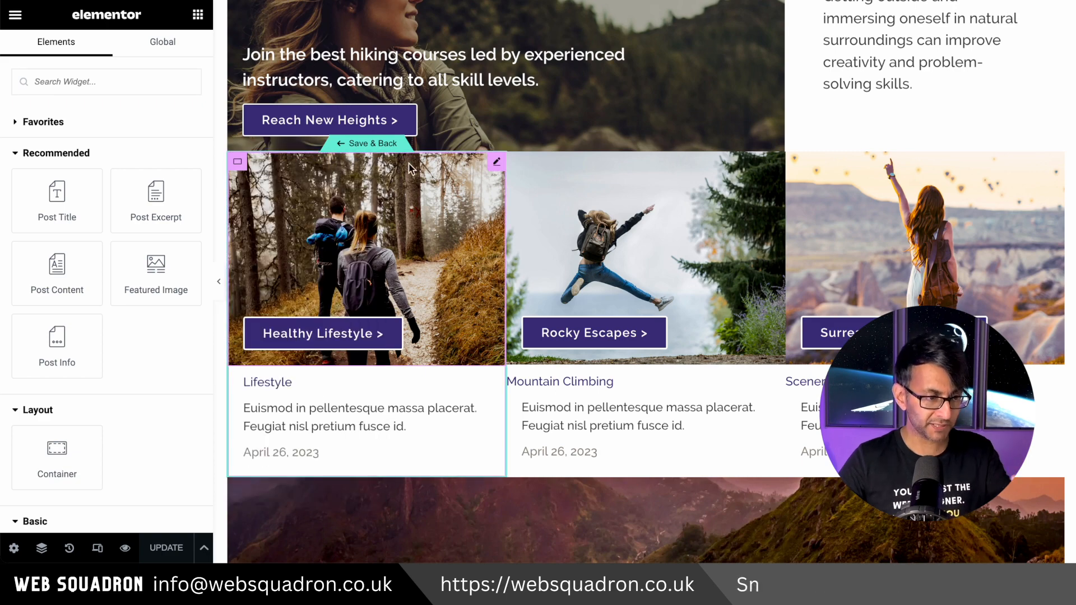
left_click(367, 143)
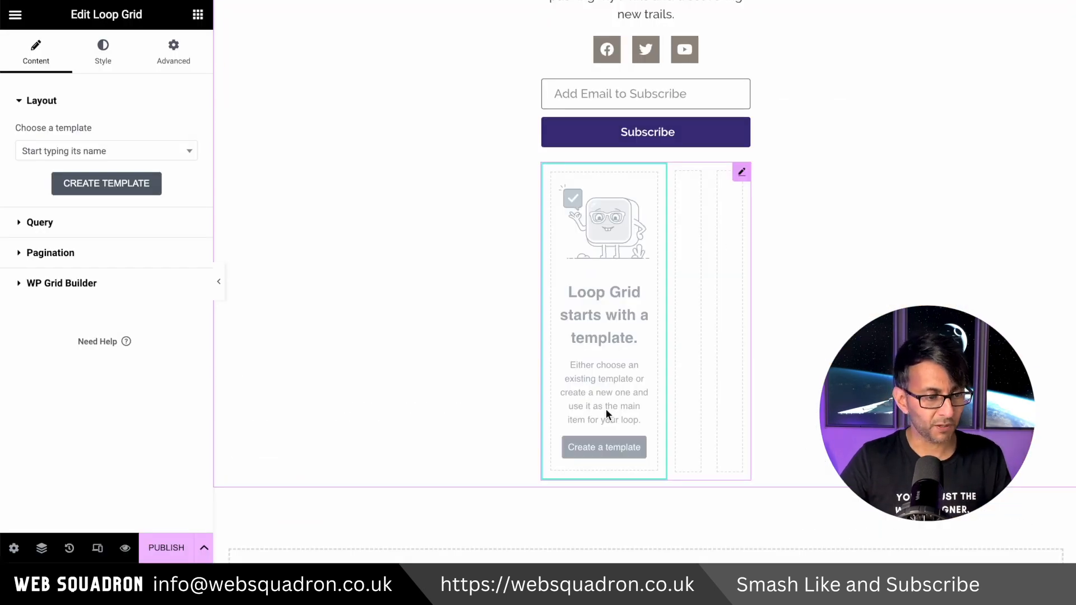
Create a new template for the sidebar Loop Grid, paste the copied post card container into it and save it
left_click(606, 448)
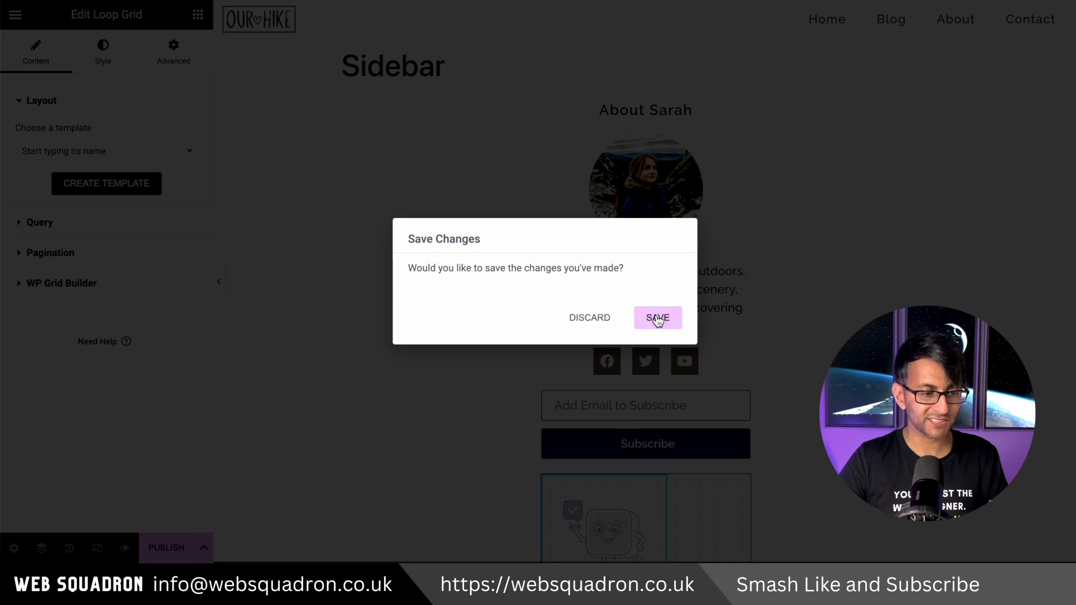
left_click(657, 319)
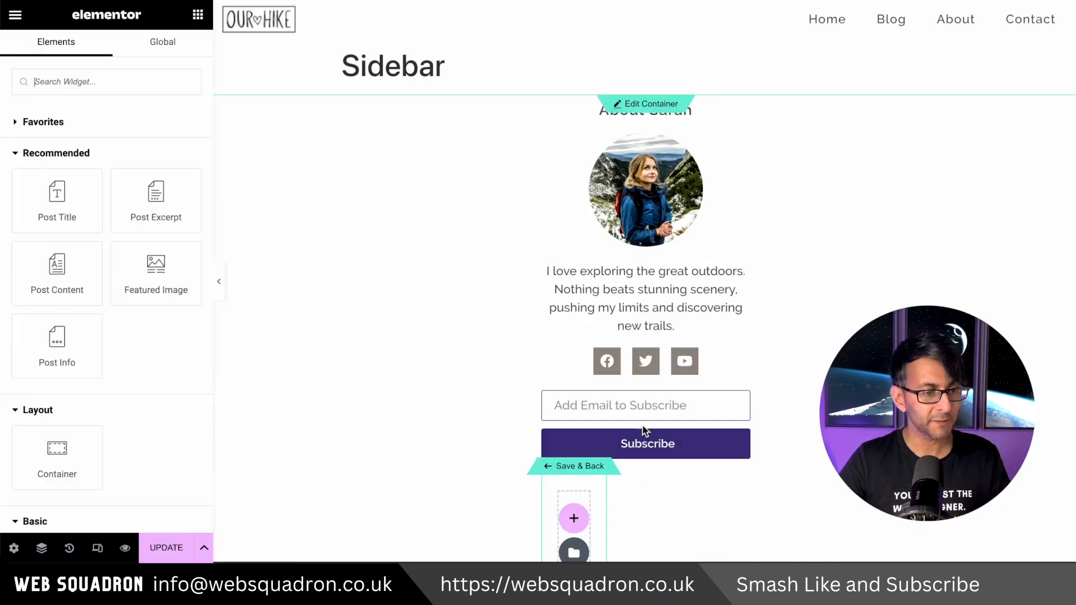
scroll(643, 463, "down", 2)
left_click(572, 434)
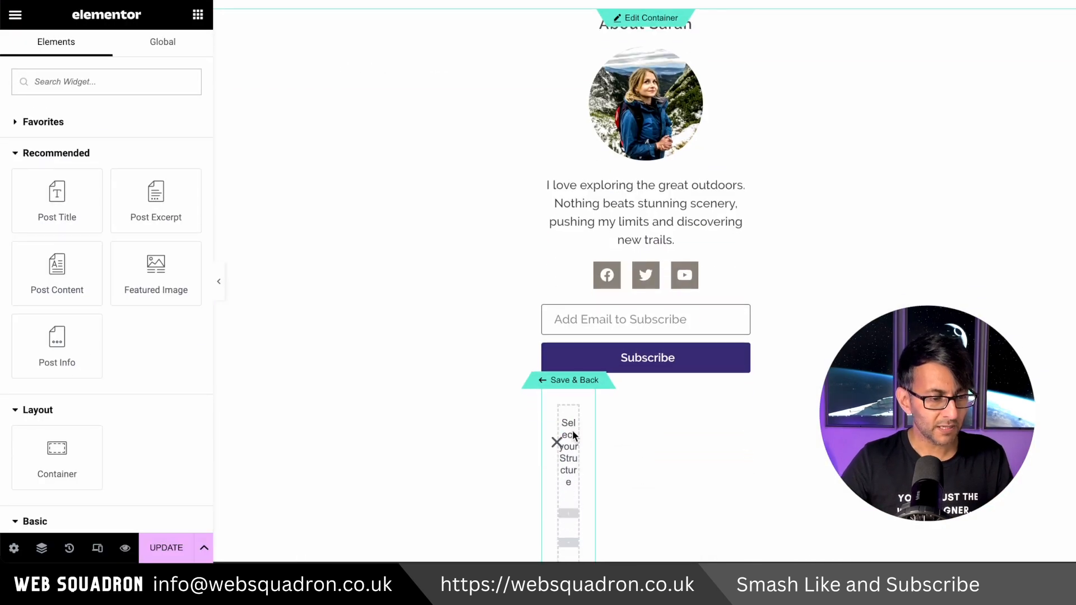
left_click(560, 441)
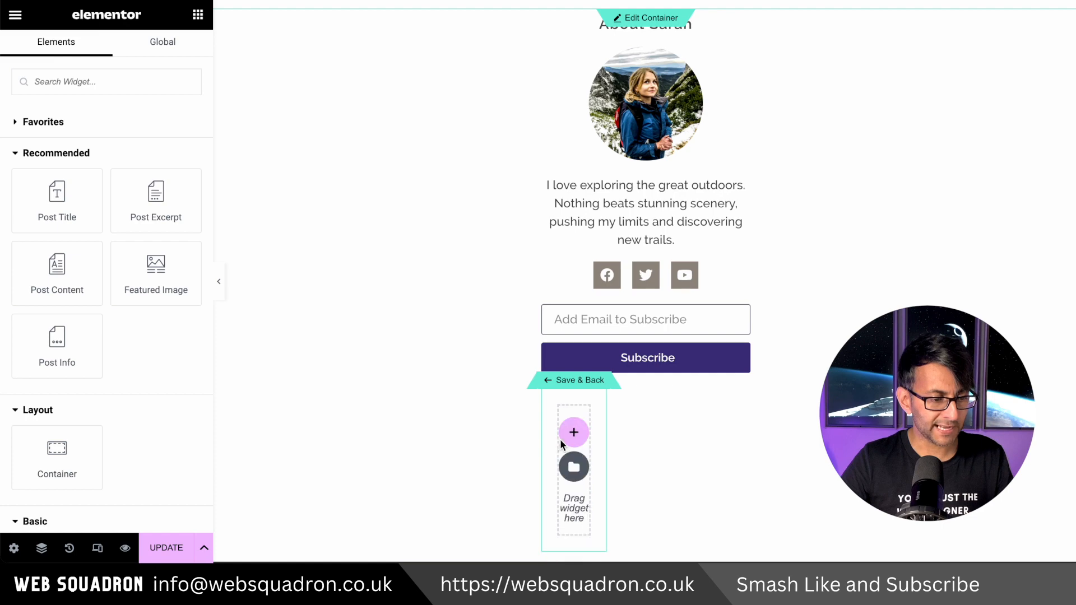
right_click(571, 410)
left_click(624, 430)
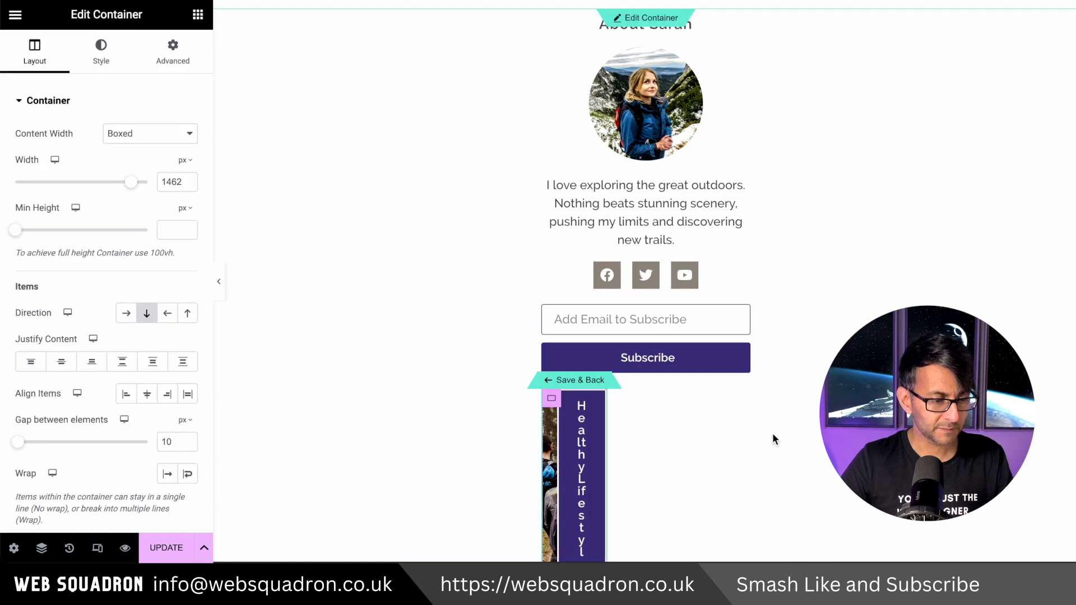
scroll(727, 451, "down", 4)
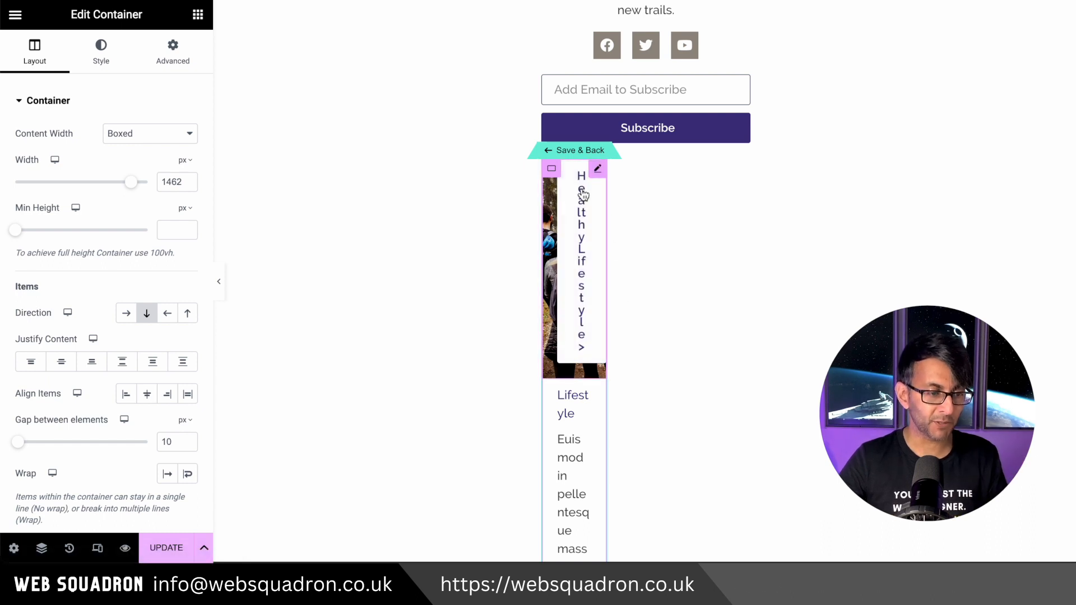
left_click(592, 152)
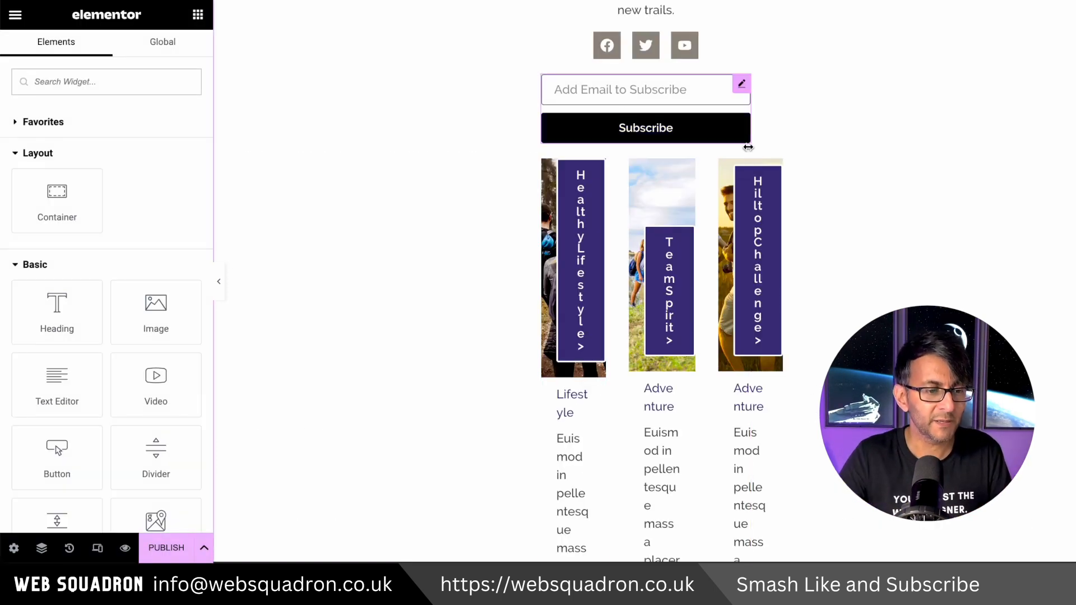
Set the sidebar Loop Grid to 1 column and 4 items per page
left_click(742, 168)
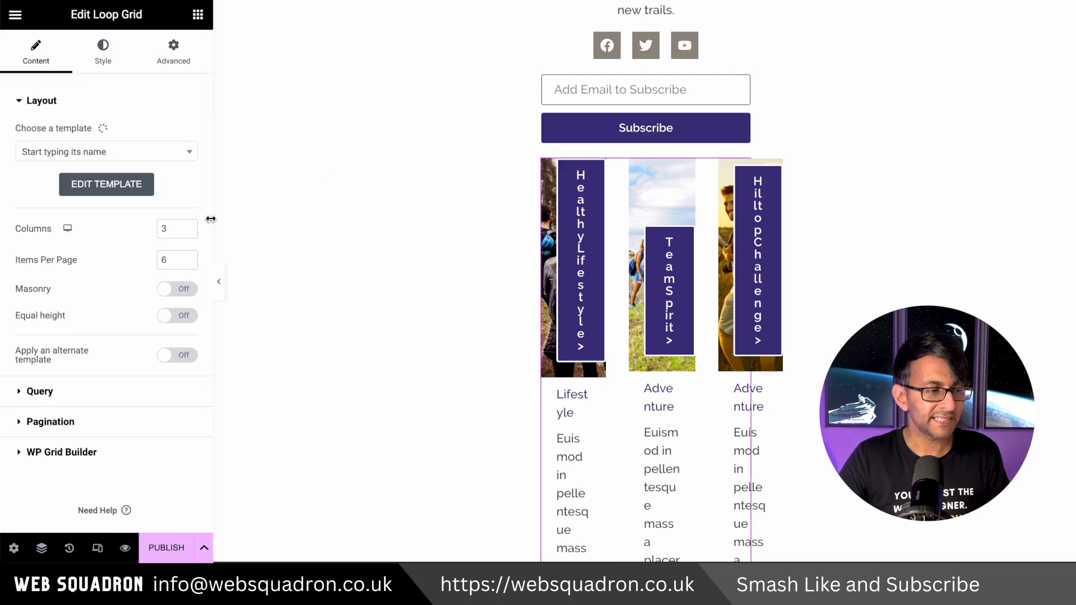
key("BackSpace")
type("1")
key("Tab")
type("3")
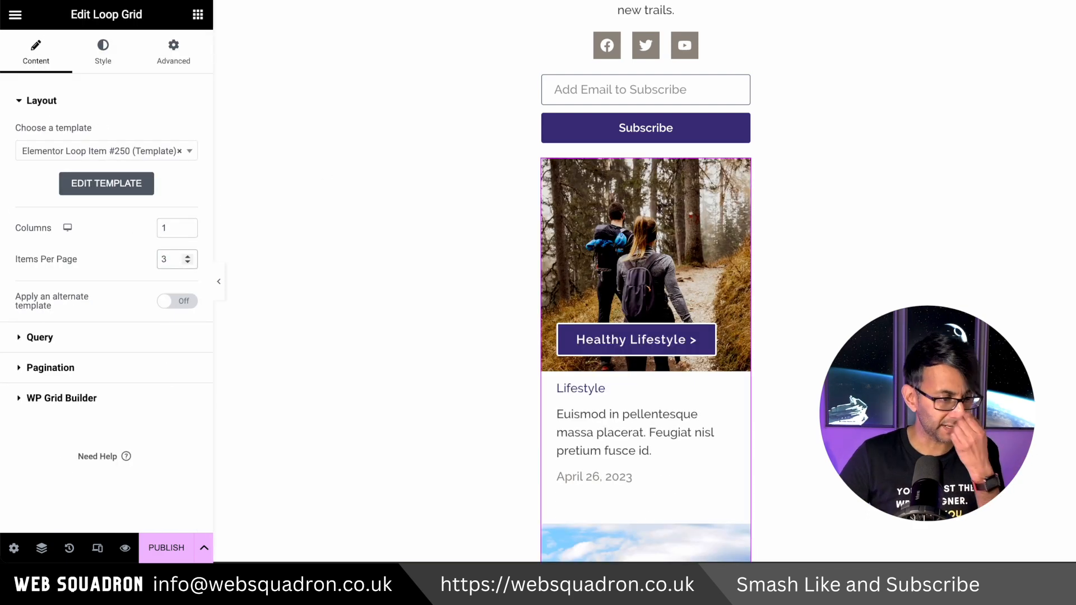
key("BackSpace")
type("4")
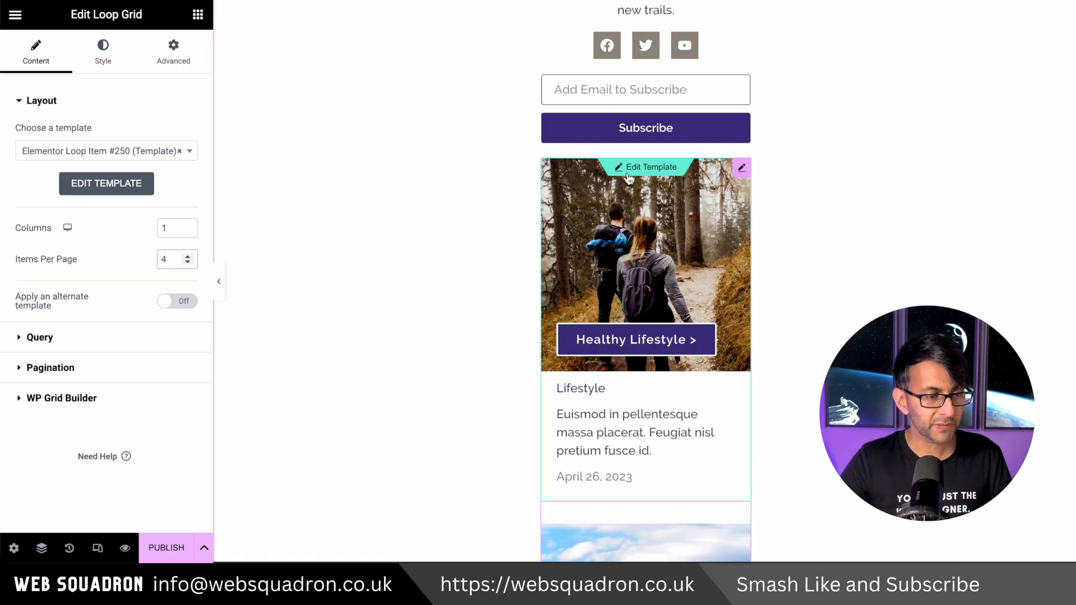
Delete the category and excerpt text from the sidebar Loop Grid's template, keeping the image and date, and save the template
left_click(646, 171)
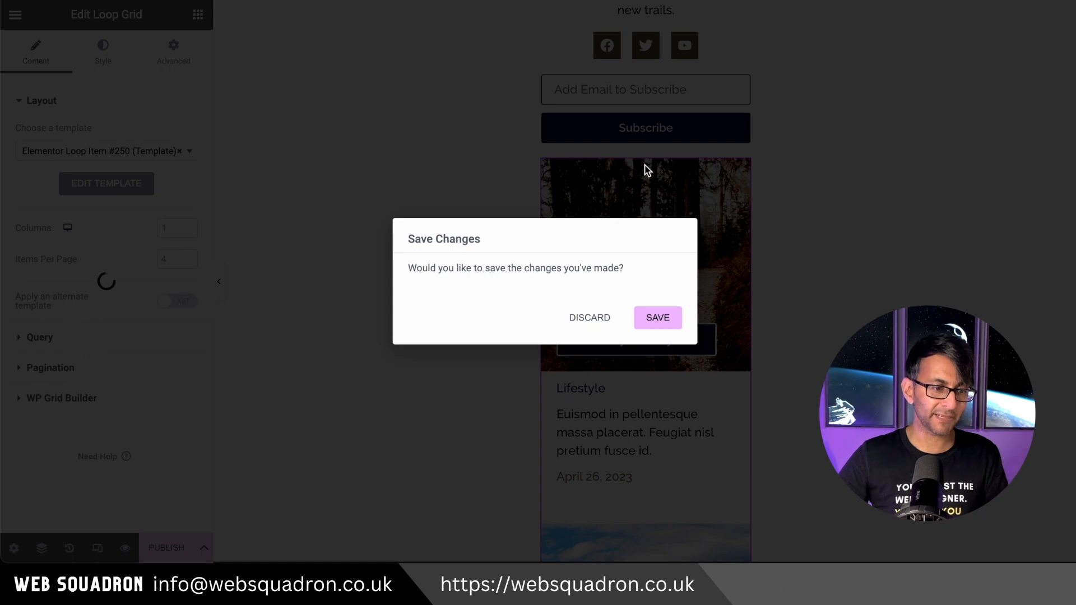
left_click(658, 320)
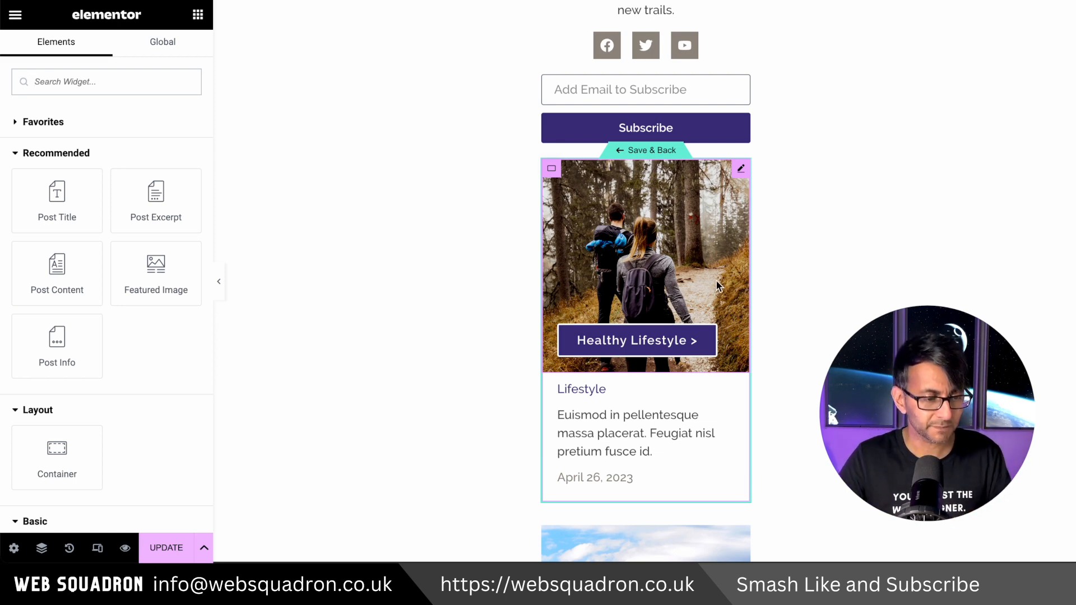
right_click(623, 386)
left_click(675, 549)
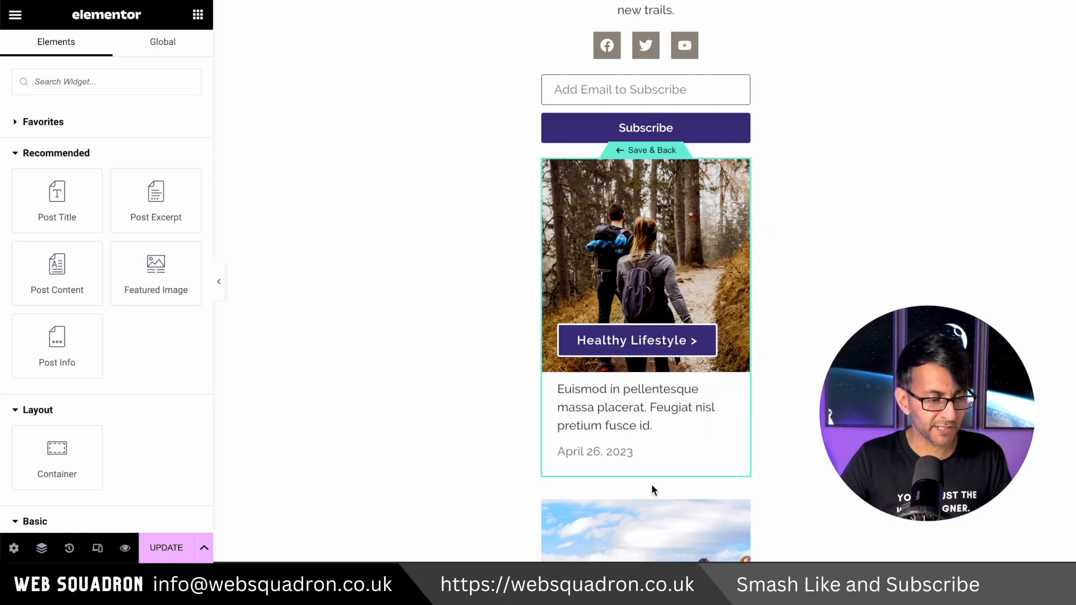
right_click(622, 421)
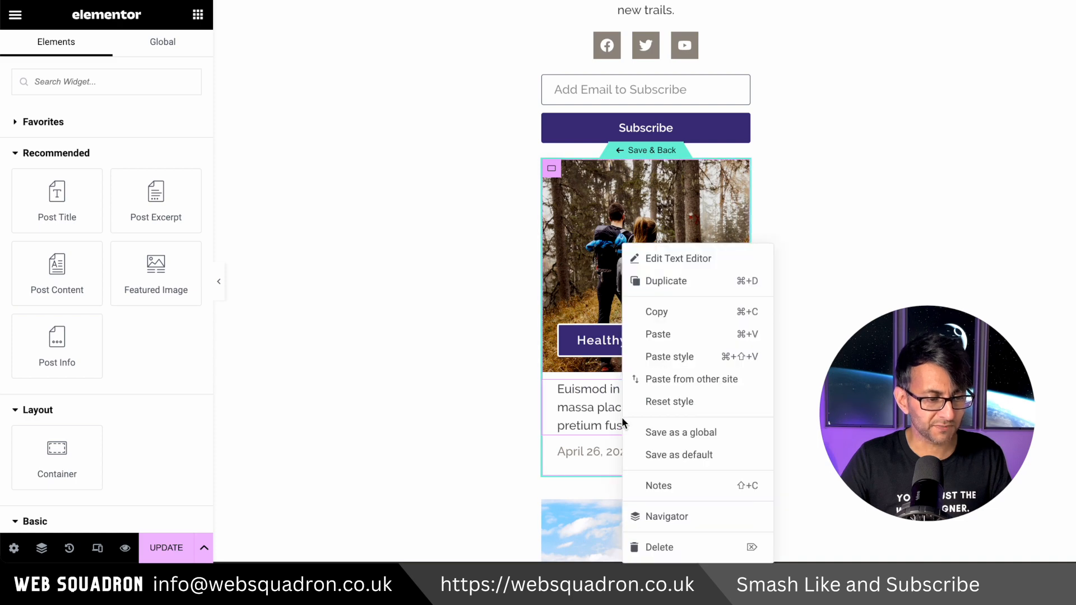
left_click(694, 549)
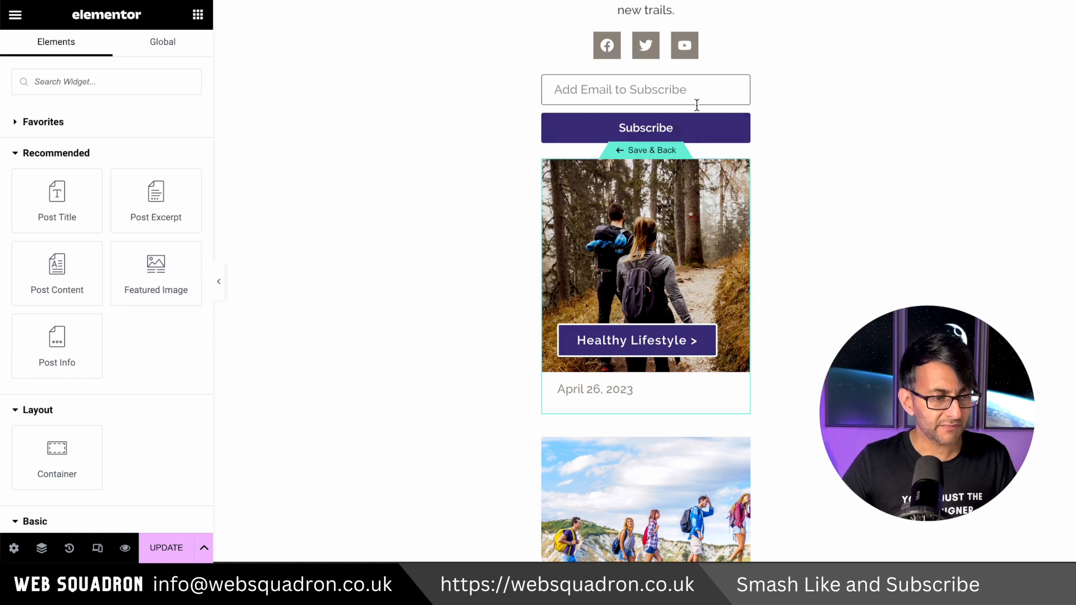
scroll(722, 234, "up", 2)
scroll(670, 361, "down", 5)
scroll(691, 401, "up", 2)
scroll(694, 399, "down", 8)
scroll(693, 399, "down", 3)
scroll(664, 288, "down", 6)
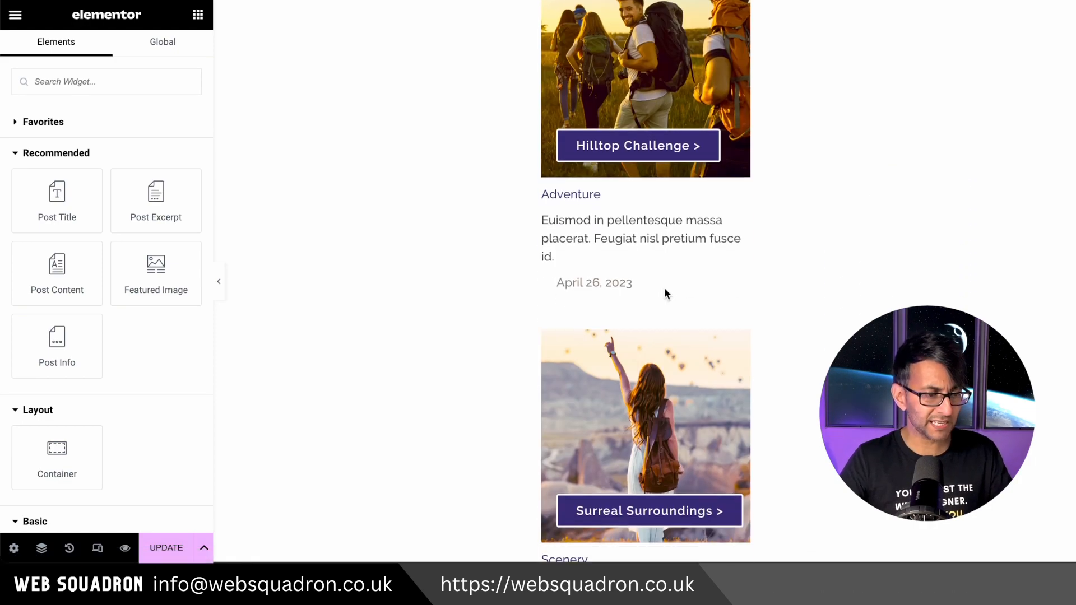
scroll(664, 291, "up", 13)
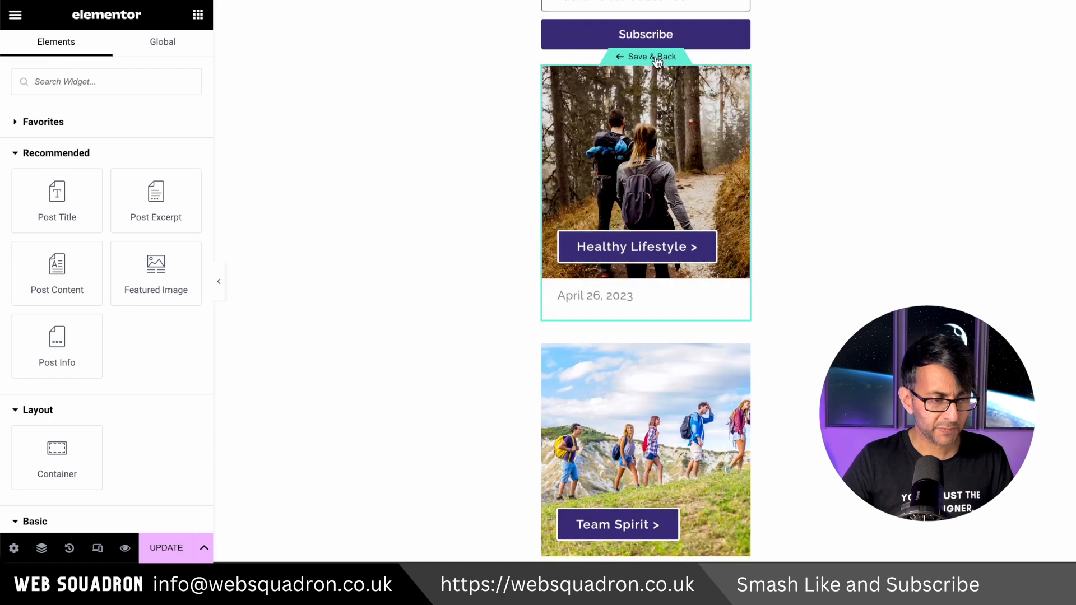
left_click(654, 57)
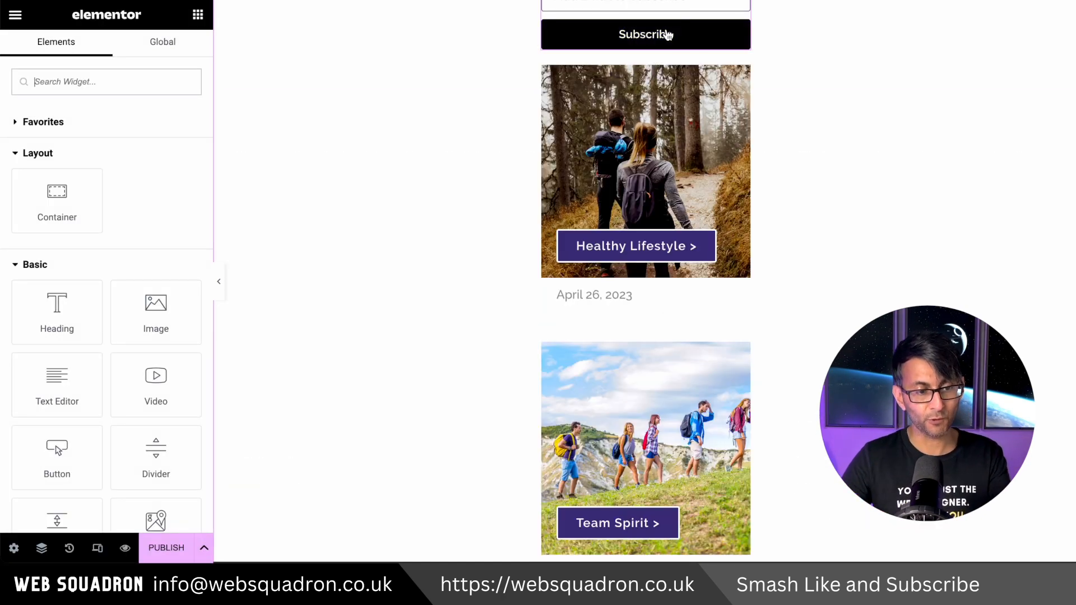
Set the box height of the Call to Action in the sidebar Loop Grid's template to 150 px
scroll(645, 291, "down", 10)
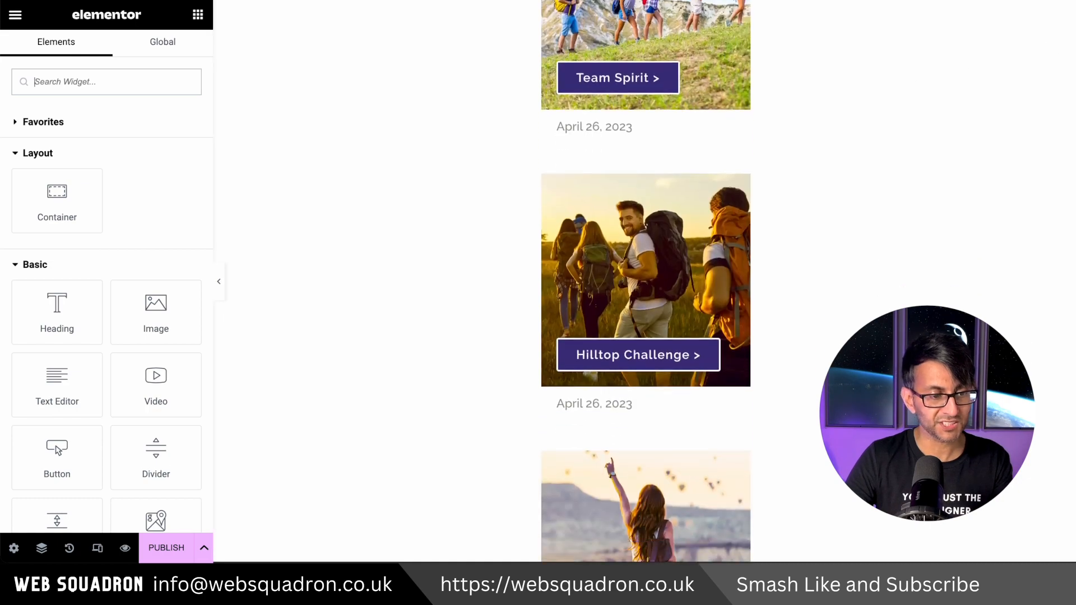
scroll(645, 280, "up", 12)
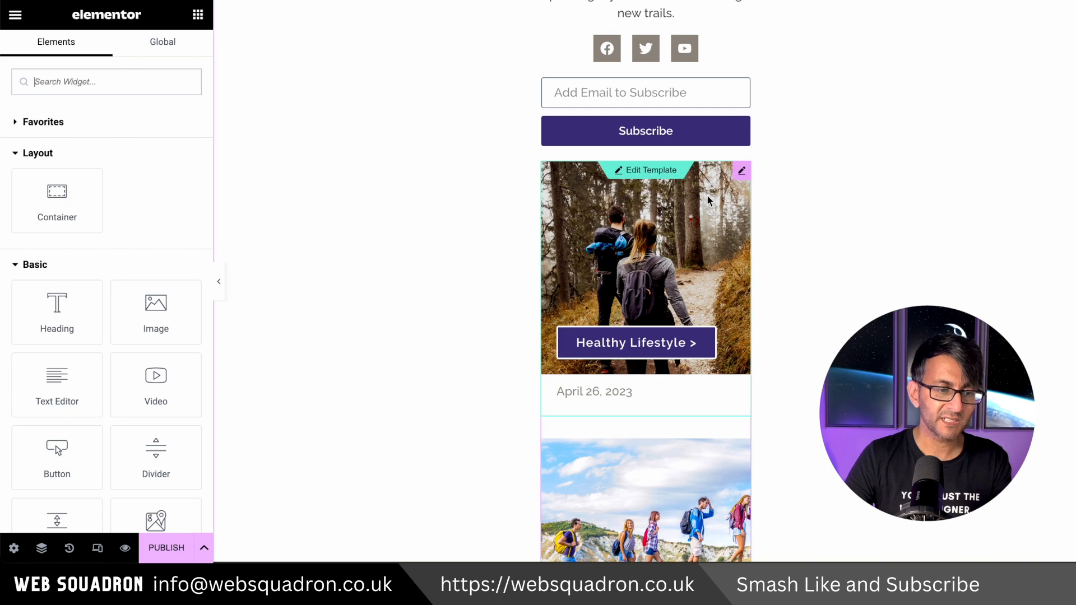
left_click(641, 170)
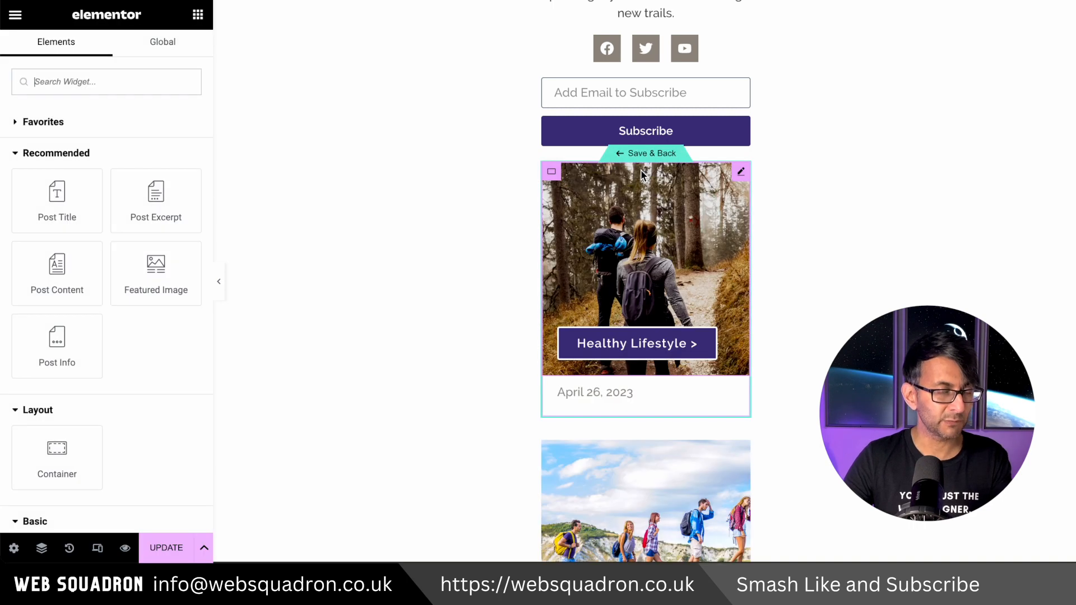
left_click(740, 174)
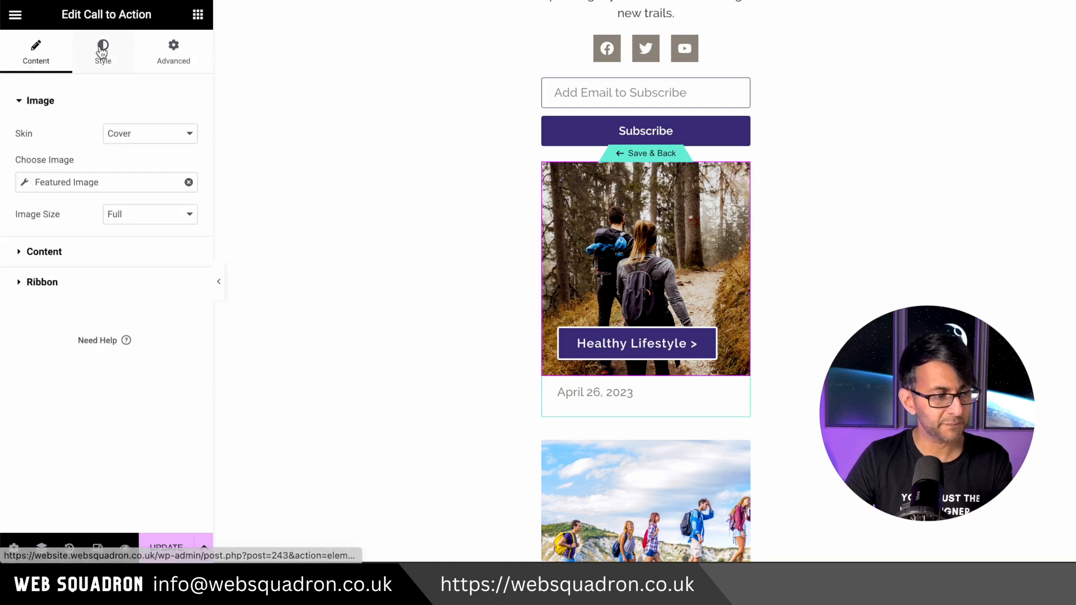
left_click(99, 56)
mouse_move(15, 155)
left_mouse_down()
mouse_move(38, 153)
mouse_move(12, 151)
mouse_move(28, 150)
left_mouse_up()
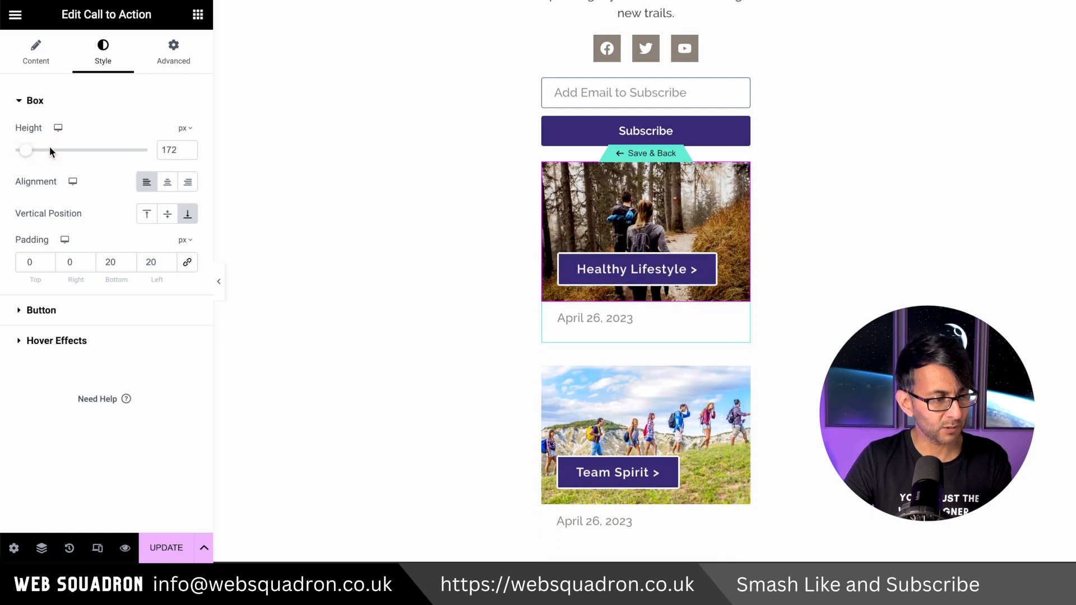
double_click(169, 150)
type("150")
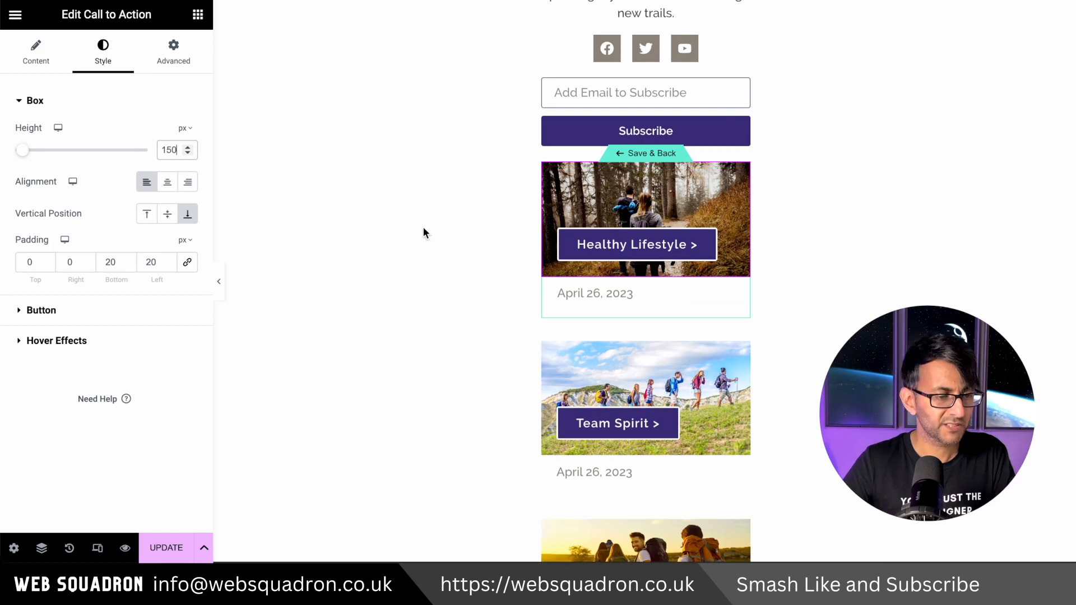
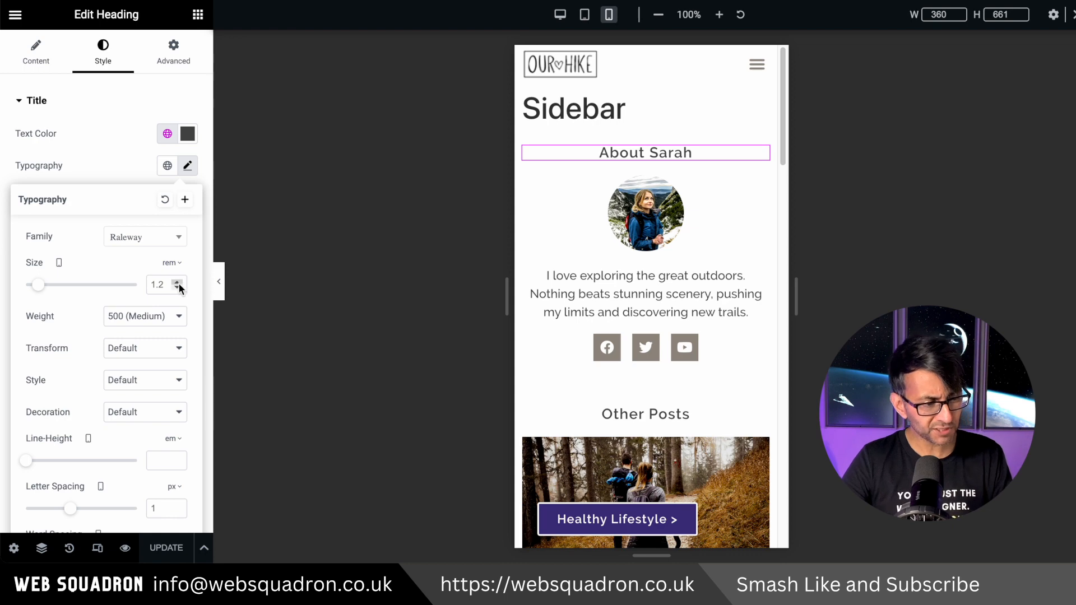
Clear the subscribe form's custom mobile order so that it sits between the social icons and the Other Posts heading
left_click_drag(784, 104, 808, 330)
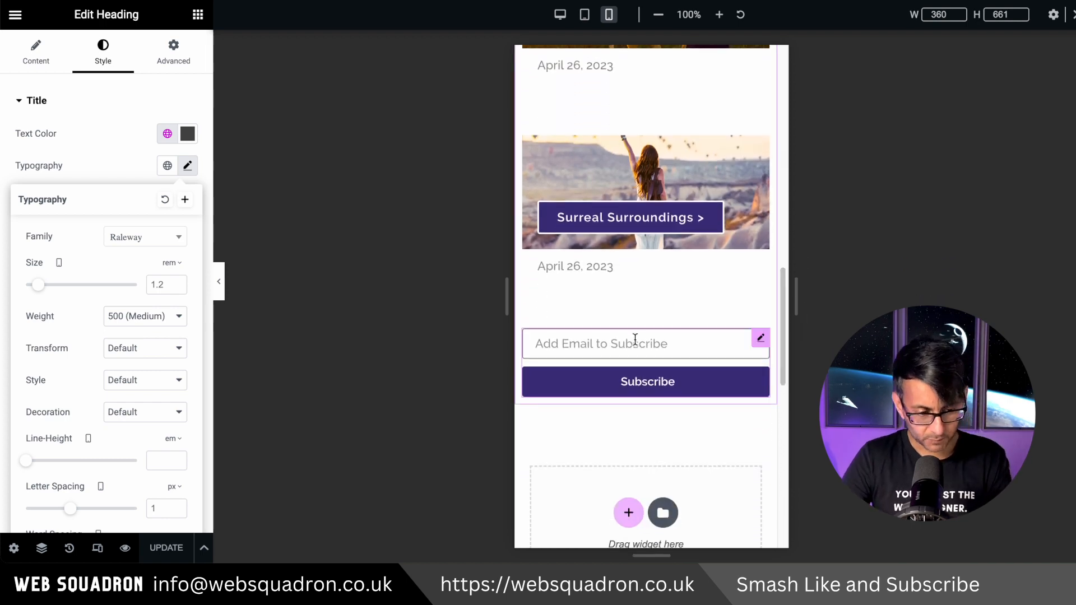
left_click(762, 339)
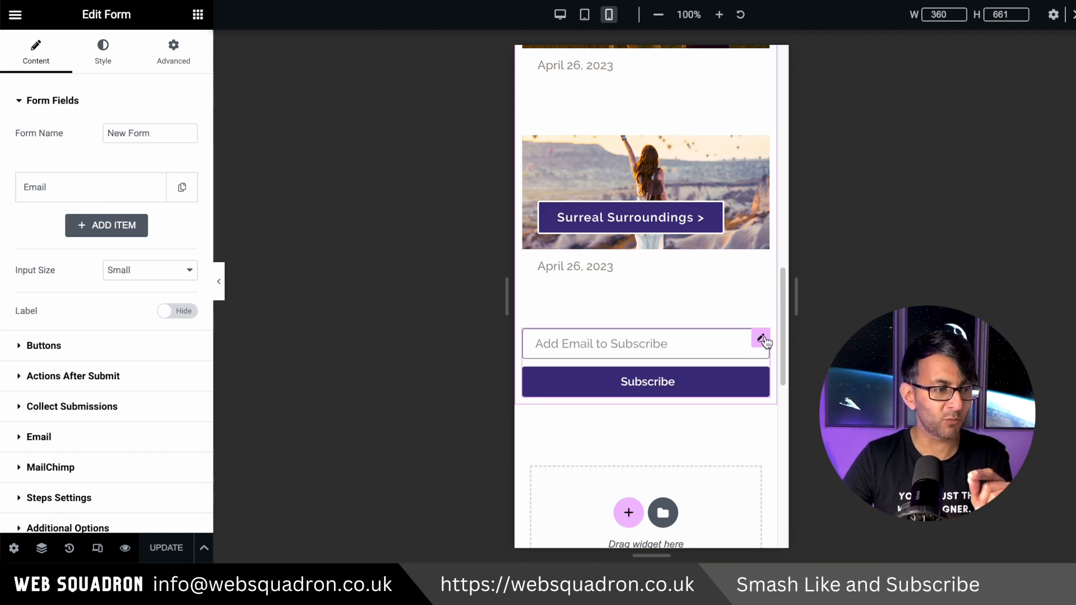
left_click(182, 59)
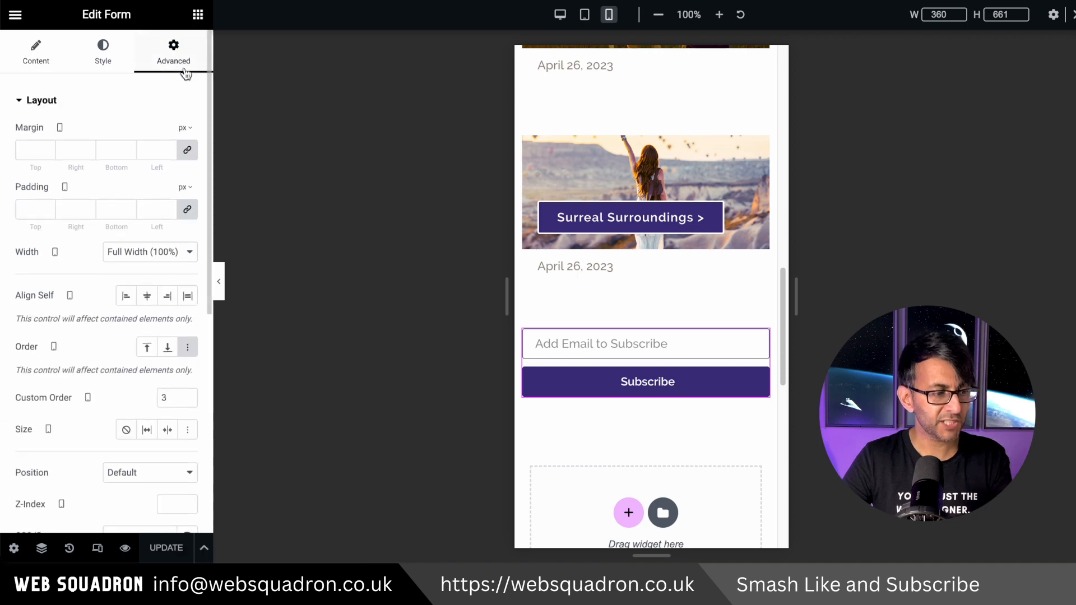
left_click(188, 349)
left_click_drag(778, 328, 782, 132)
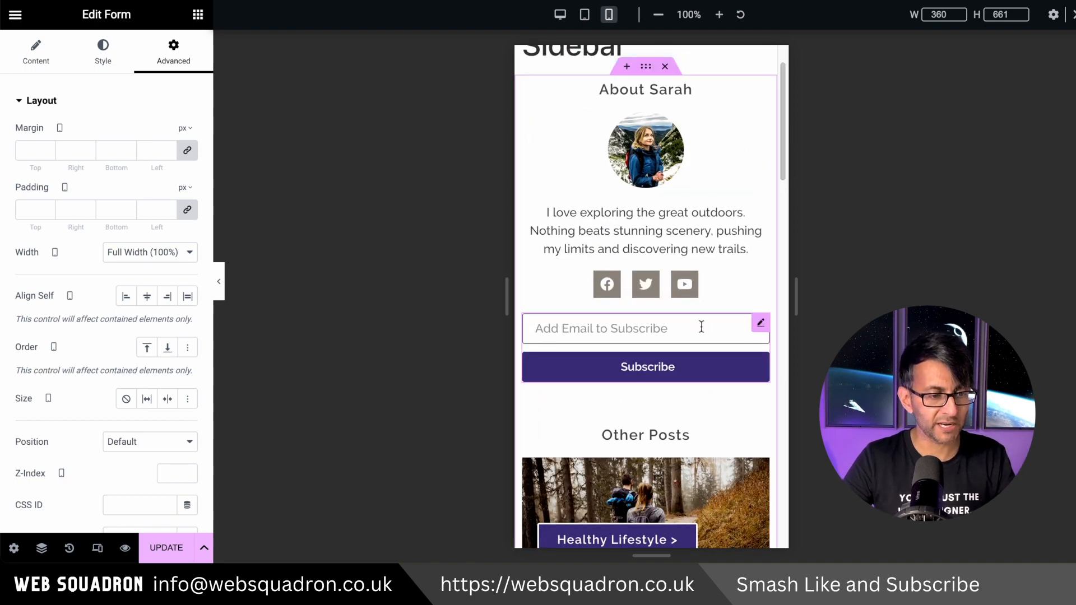
Unlink the subscribe form's mobile margin and padding values and set its top margin to 10 px
left_click(187, 151)
left_click(187, 211)
left_click(48, 149)
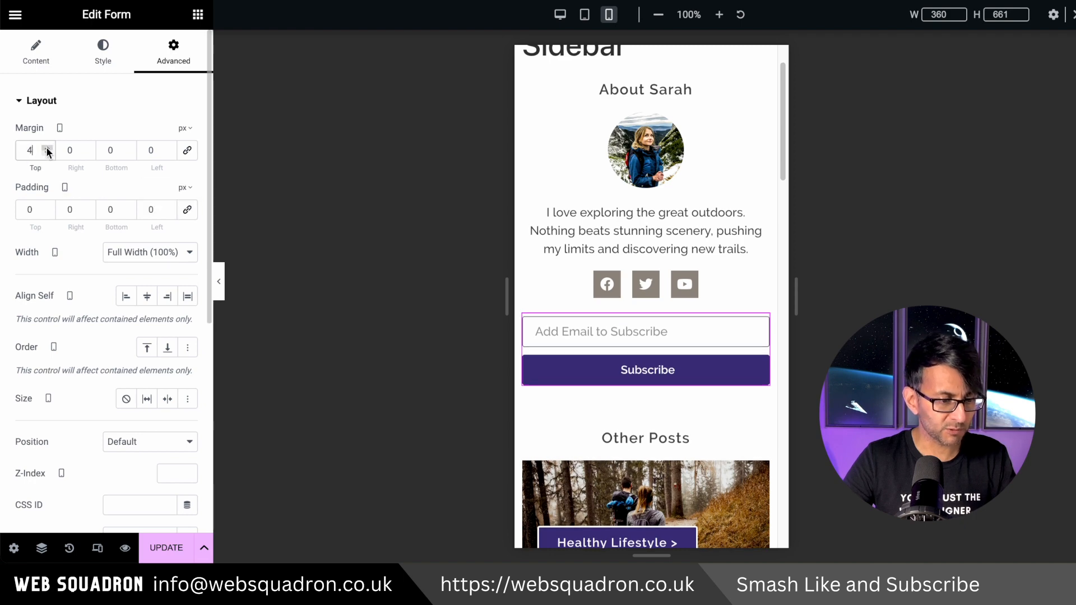
left_click(48, 149)
left_click(47, 149)
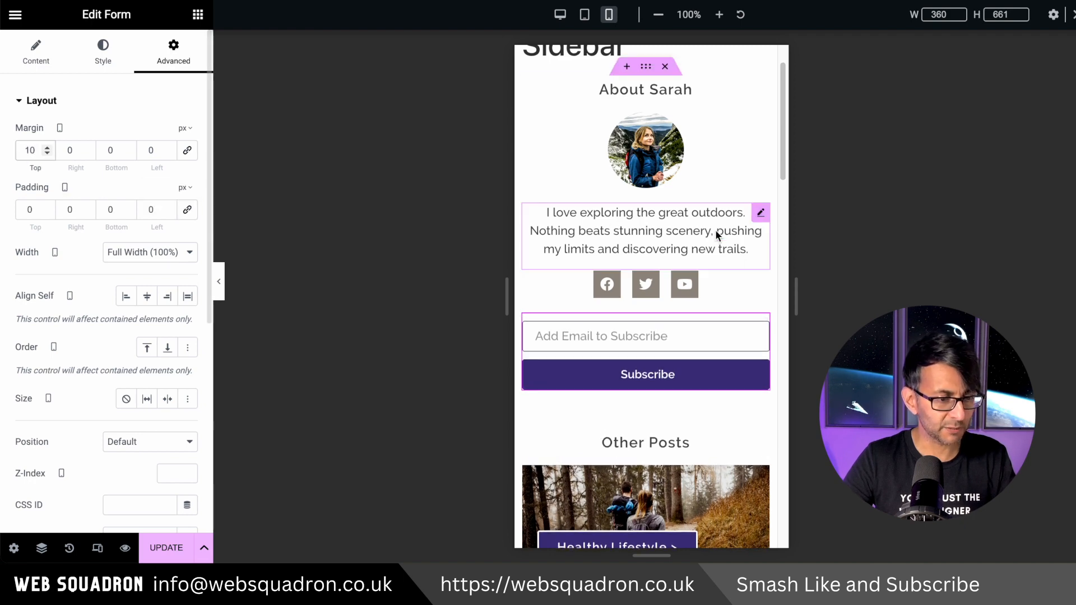
Set the sidebar's main container padding on mobile to 20 px on the left and right and 0 at top and bottom
scroll(728, 168, "up", 2)
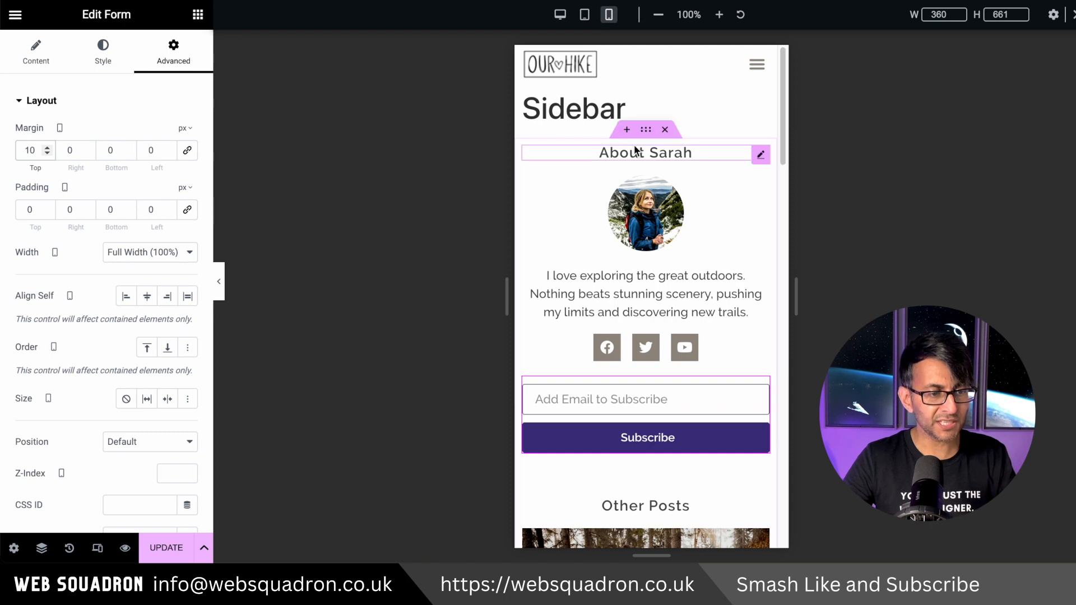
left_click(648, 132)
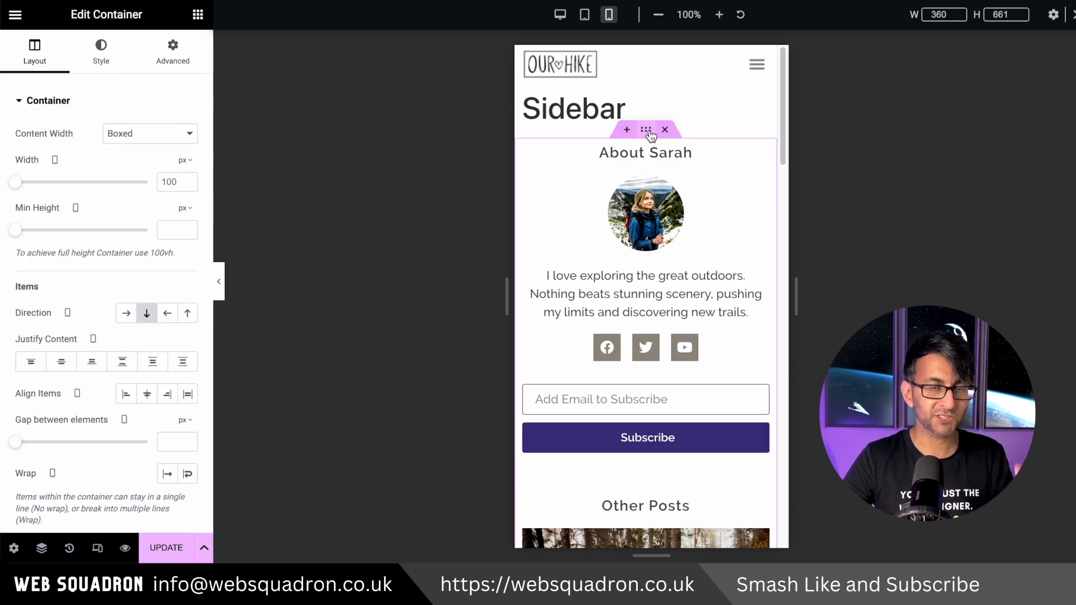
left_click(184, 62)
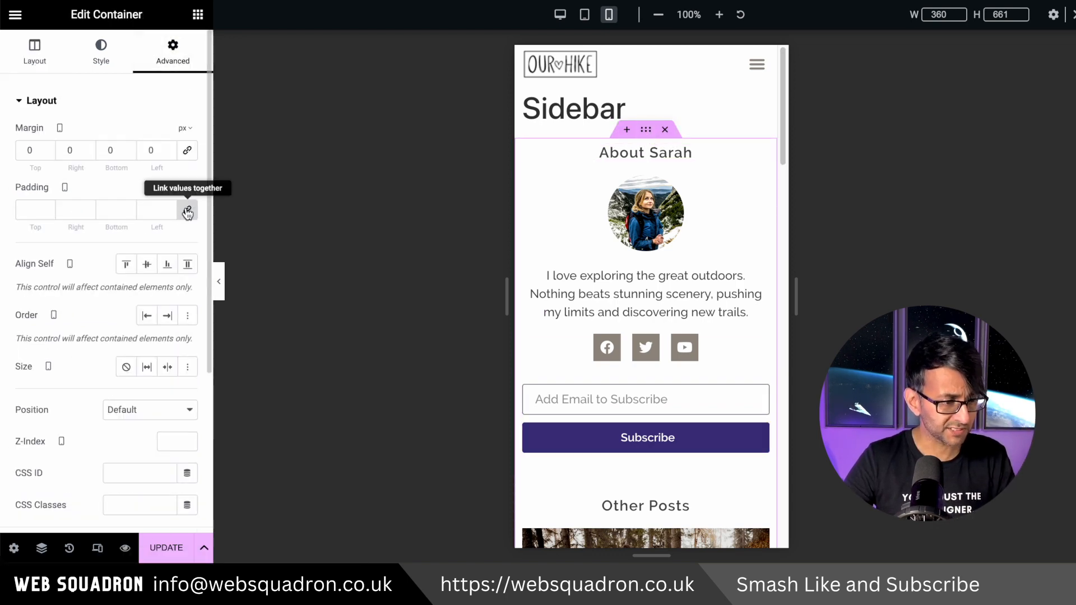
left_click(186, 210)
left_click(70, 210)
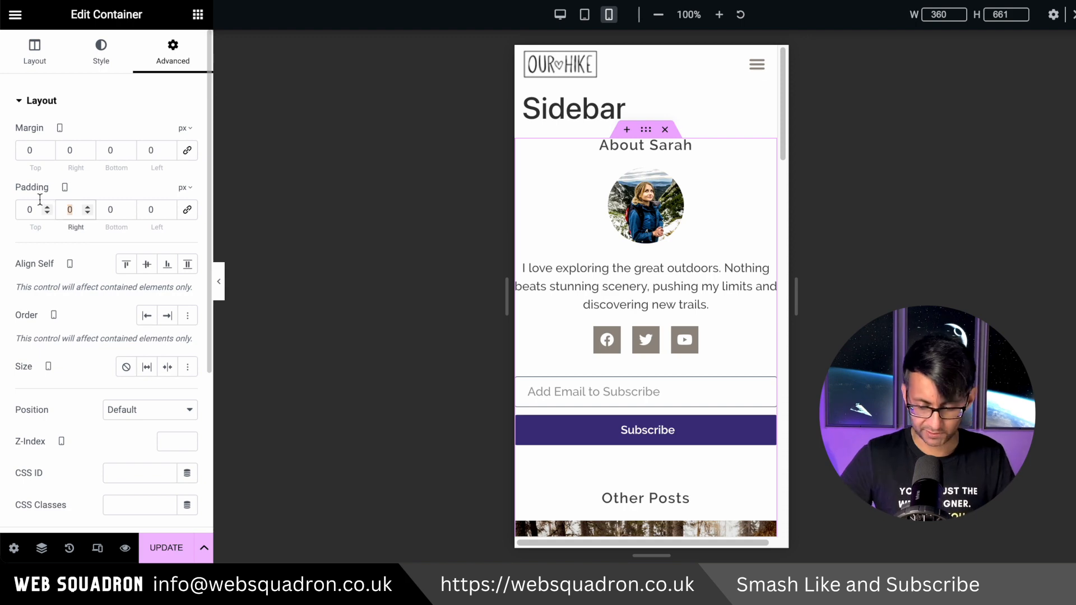
type("20")
key("Tab")
key("Tab")
type("20")
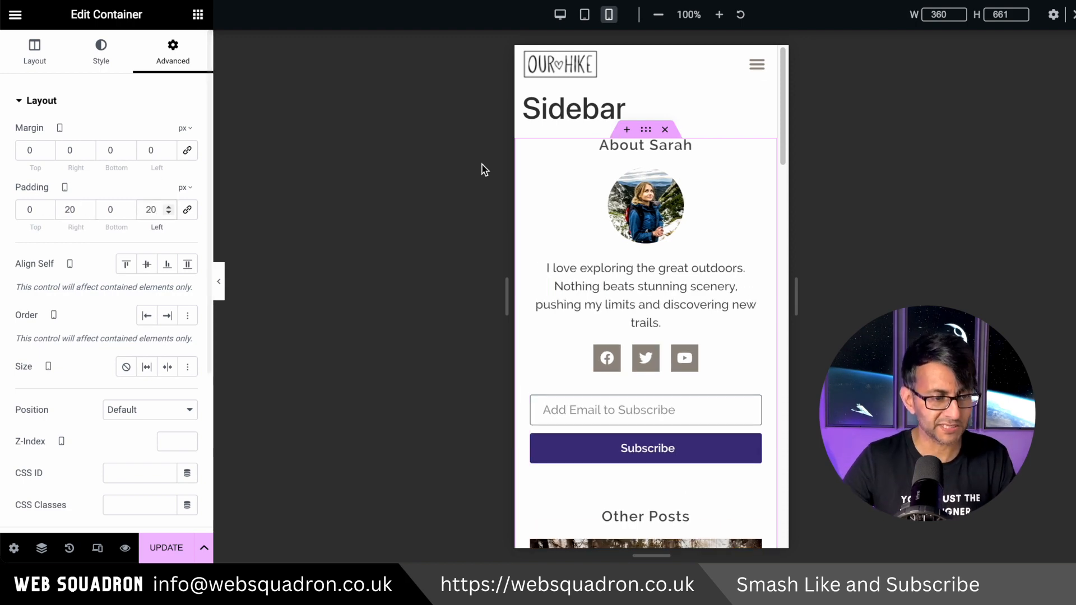
left_click_drag(783, 149, 786, 121)
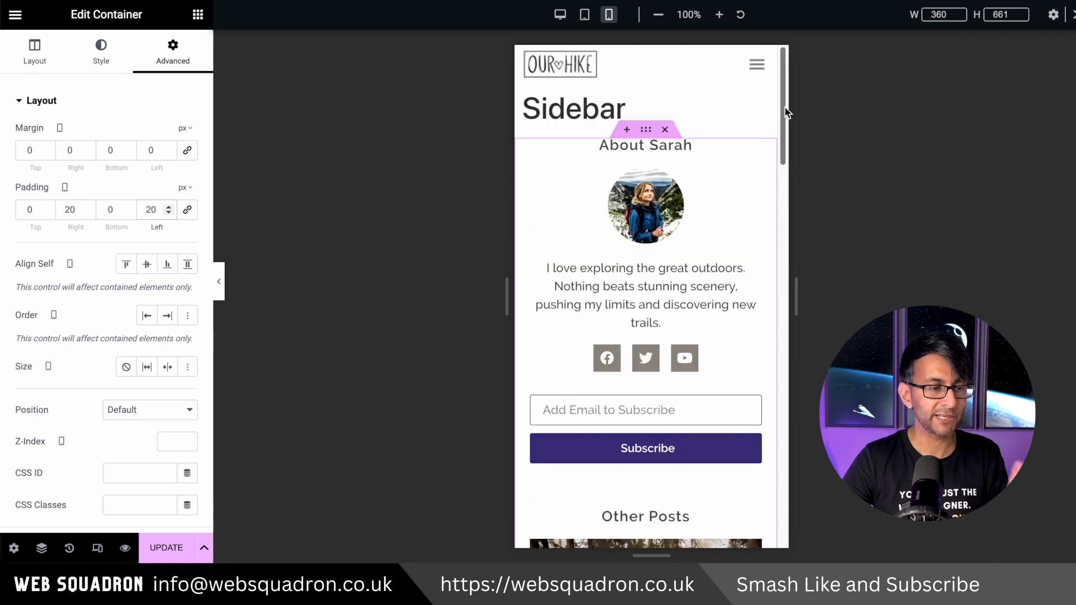
Save the sidebar template and copy its shortcode from the saved templates list
left_click(165, 548)
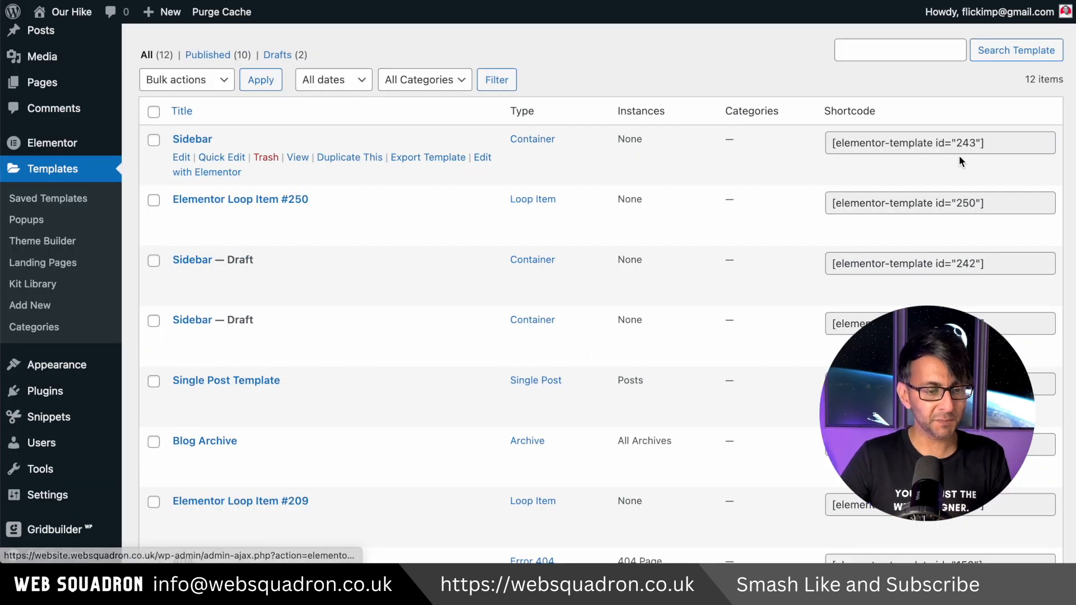
left_click(1017, 145)
key("ctrl+c")
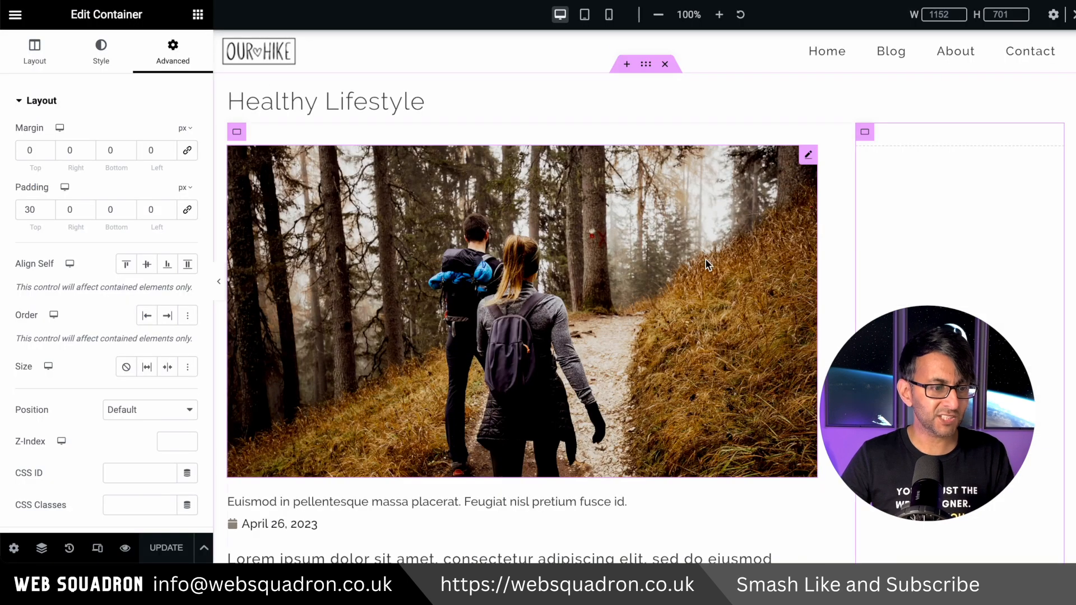
Add a Shortcode widget to the Single Post Template's narrow side container with [elementor-template id="243"] and review the sidebar
left_click(198, 14)
type("short")
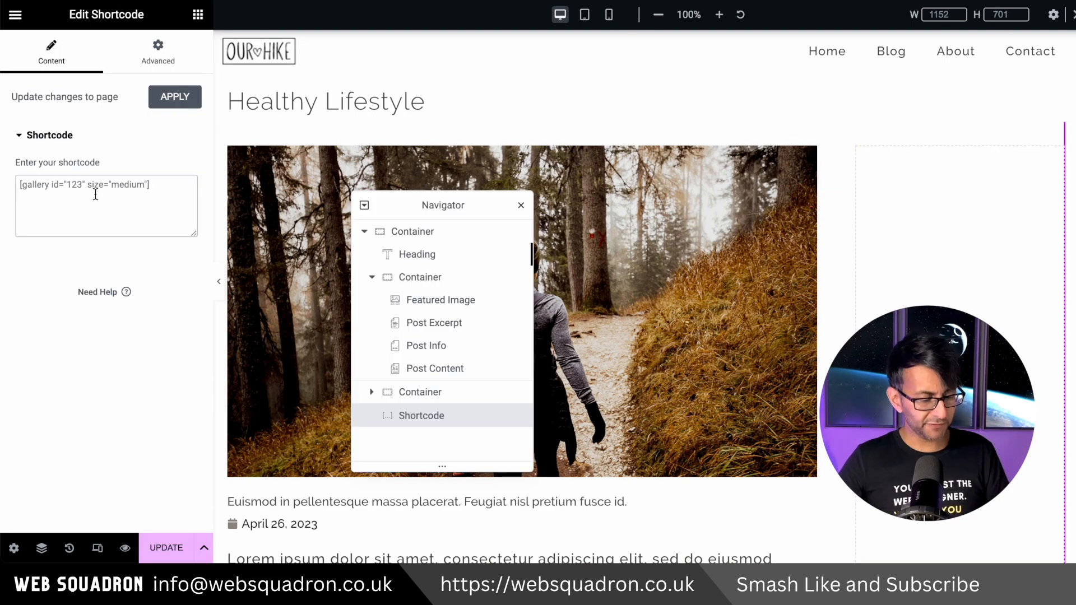
key("ctrl+v")
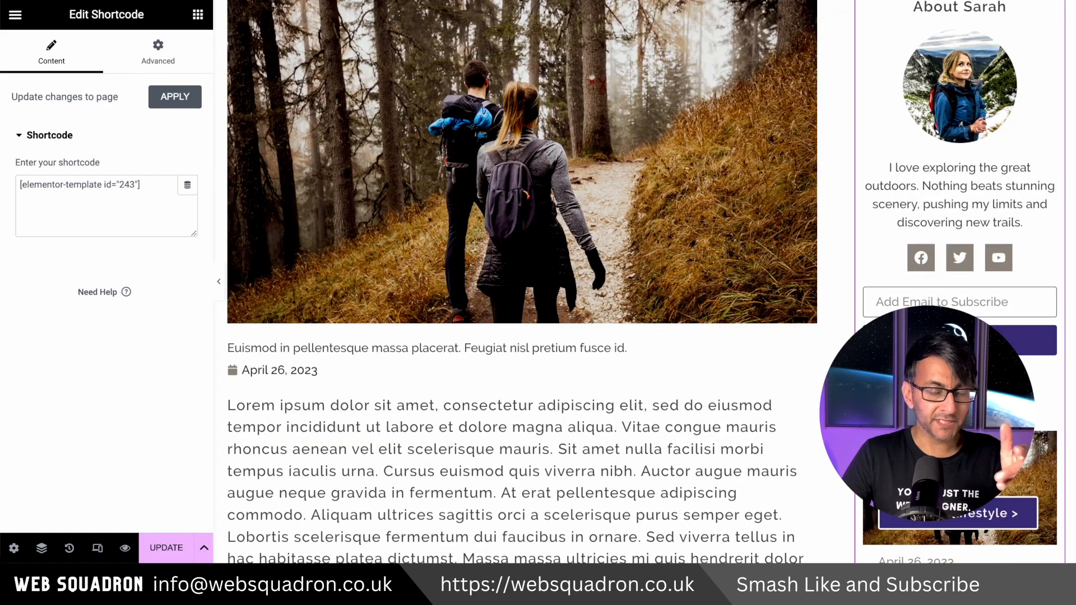
scroll(941, 392, "down", 1)
scroll(521, 280, "down", 15)
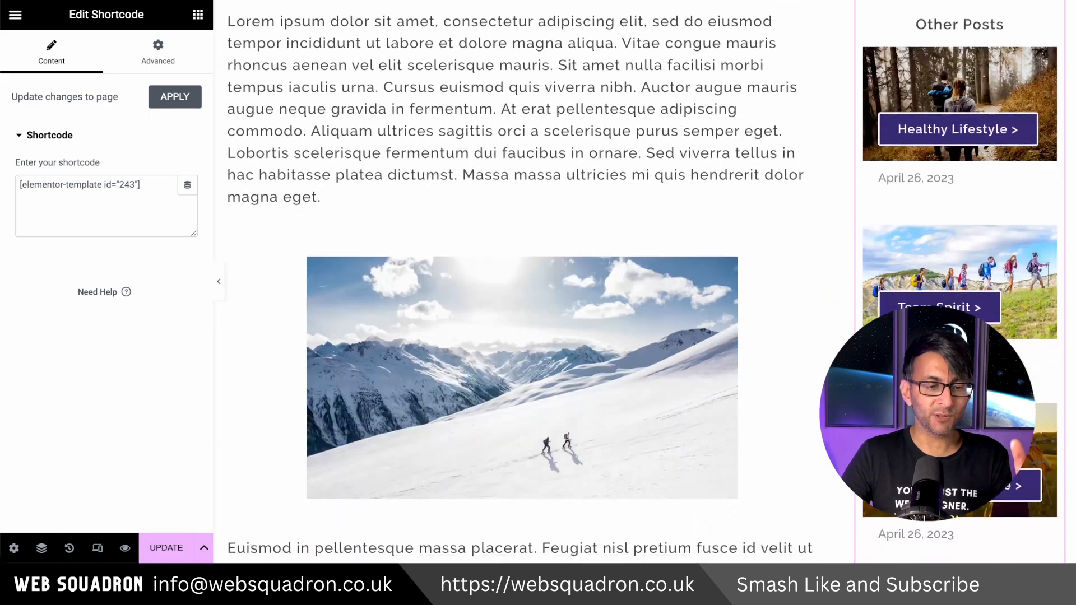
scroll(521, 280, "up", 15)
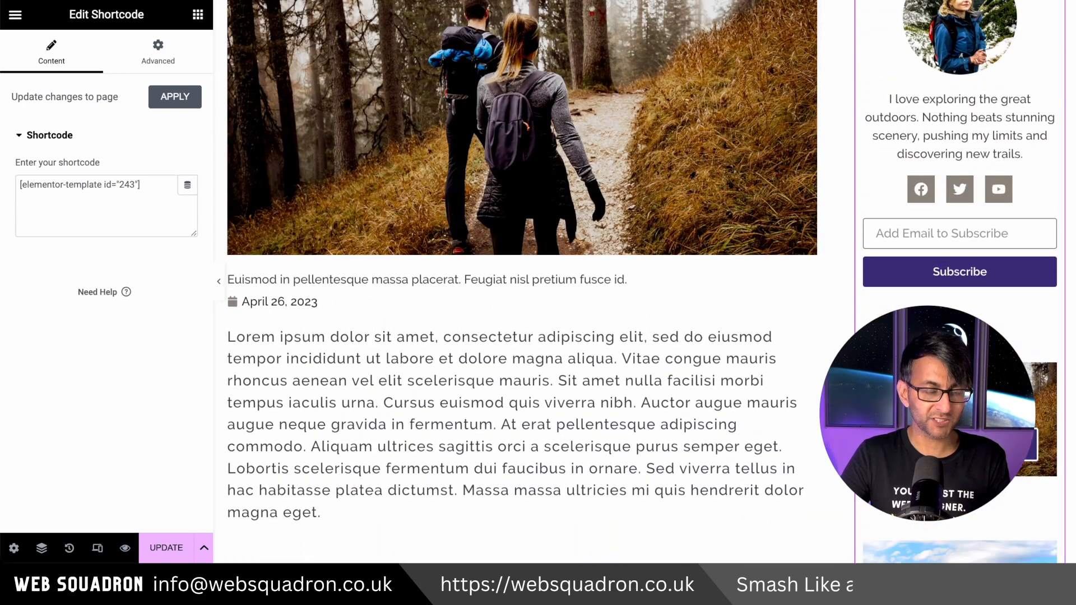
scroll(521, 280, "up", 2)
scroll(953, 420, "up", 1)
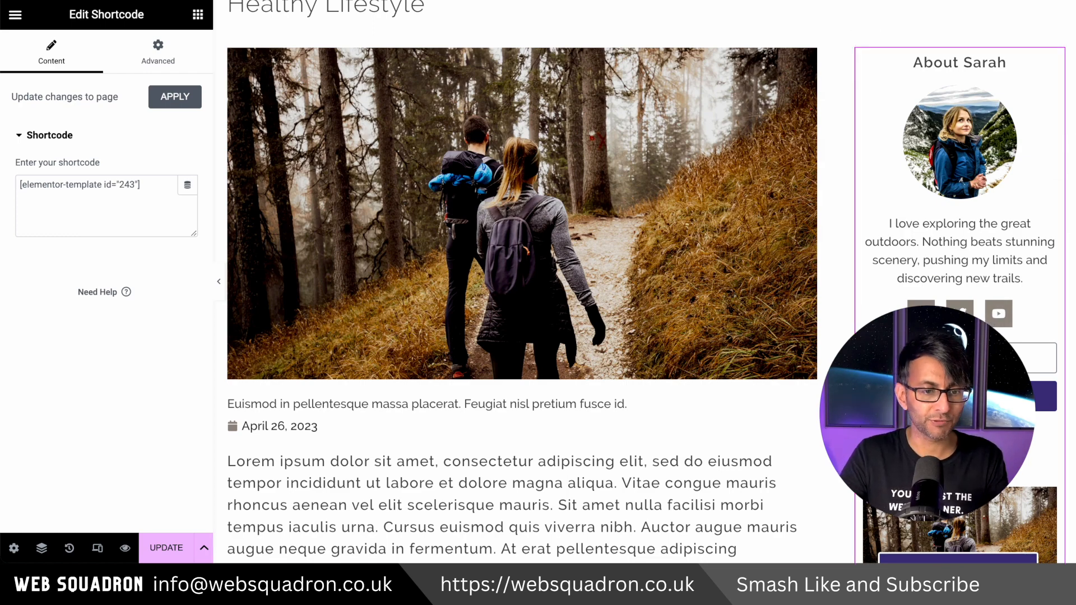
scroll(633, 375, "up", 1)
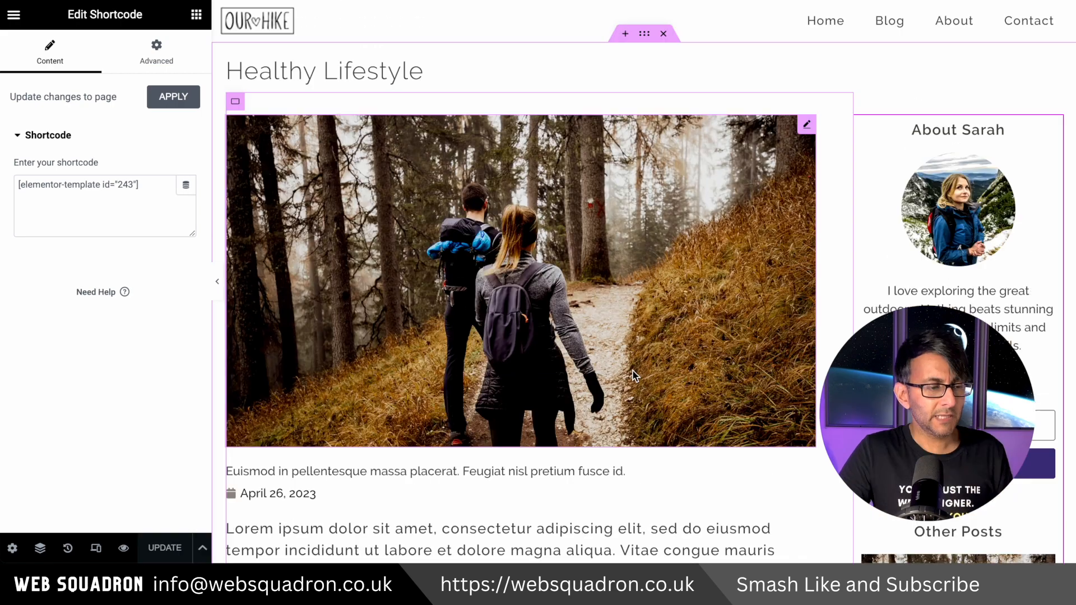
Find the Share Buttons widget and place it between the post date and the post content
left_click(196, 14)
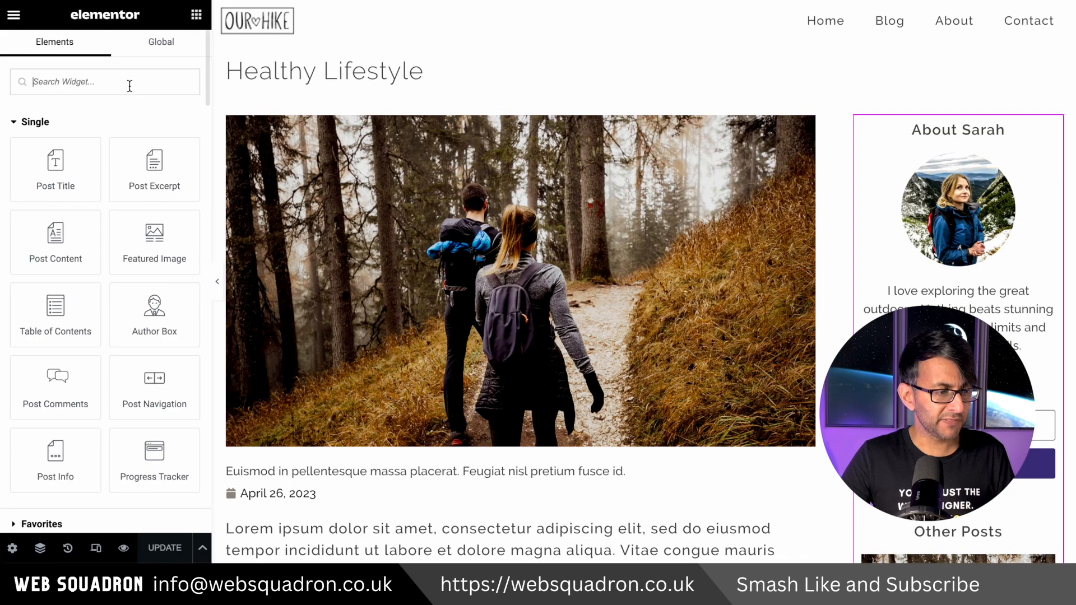
left_click(134, 78)
type("share")
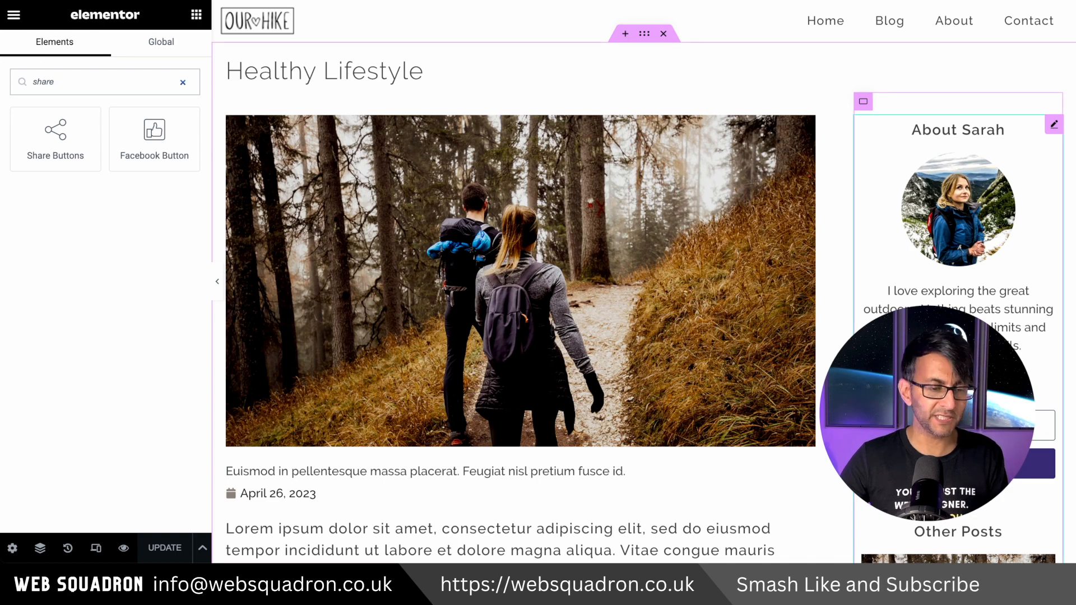
scroll(920, 229, "down", 3)
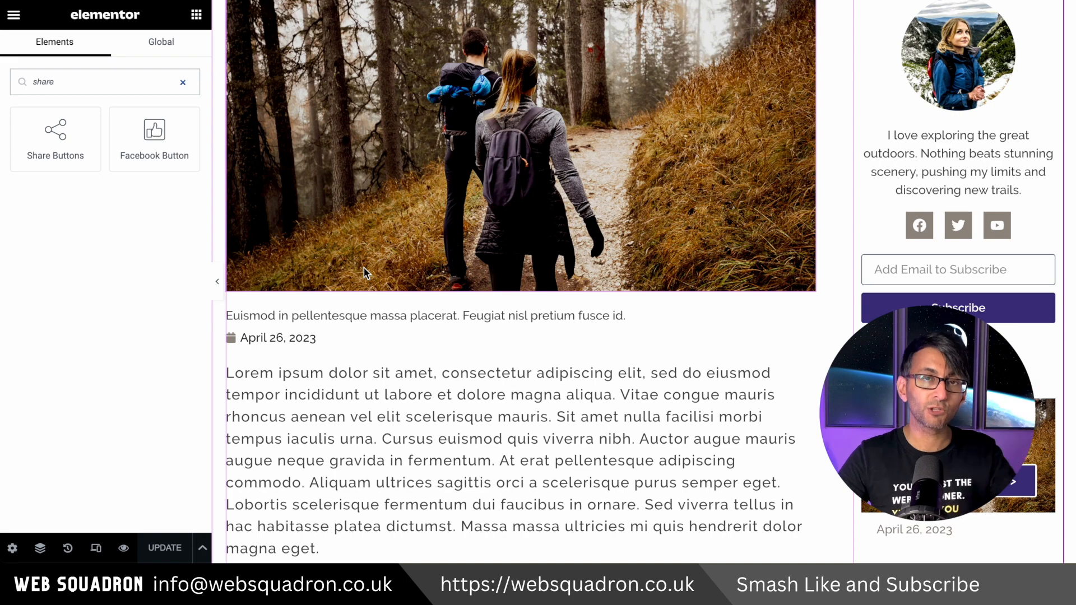
left_click_drag(63, 141, 324, 380)
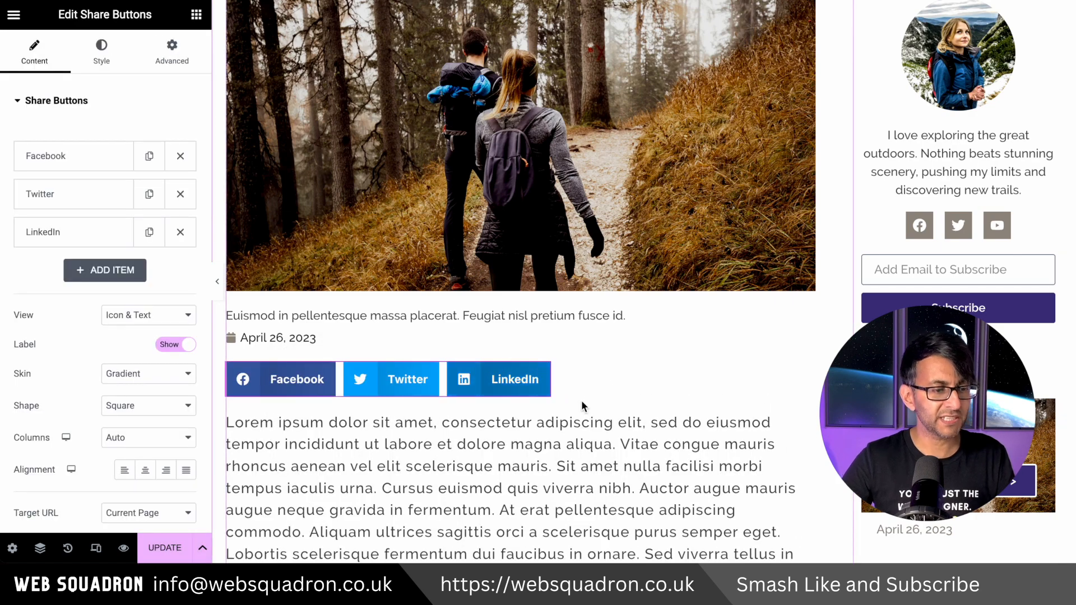
Try the Icon and Text views for the share buttons, returning to Icon & Text
mouse_move(538, 375)
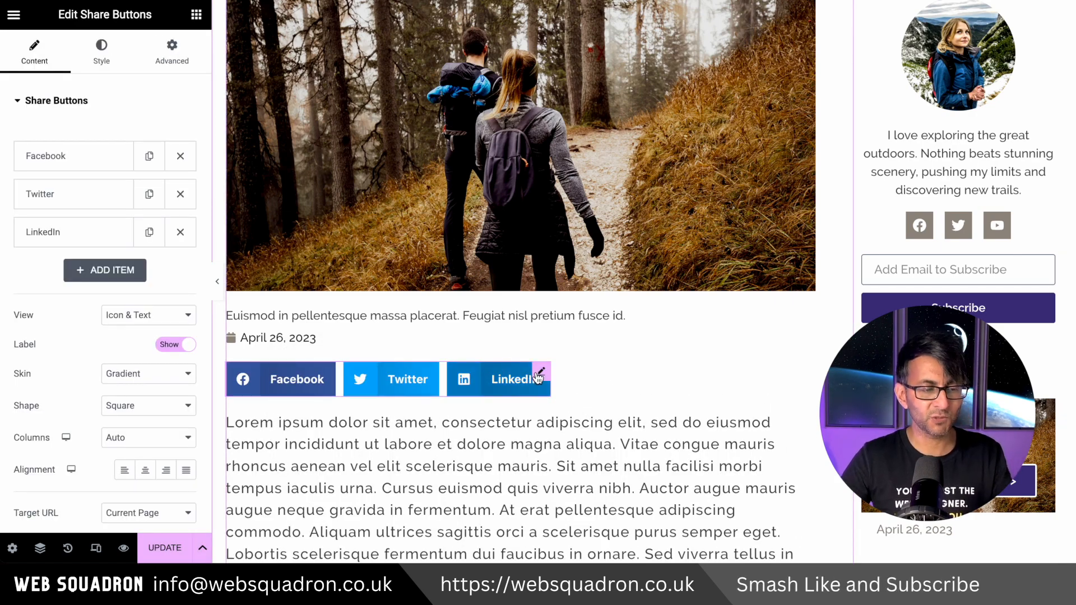
left_click(149, 319)
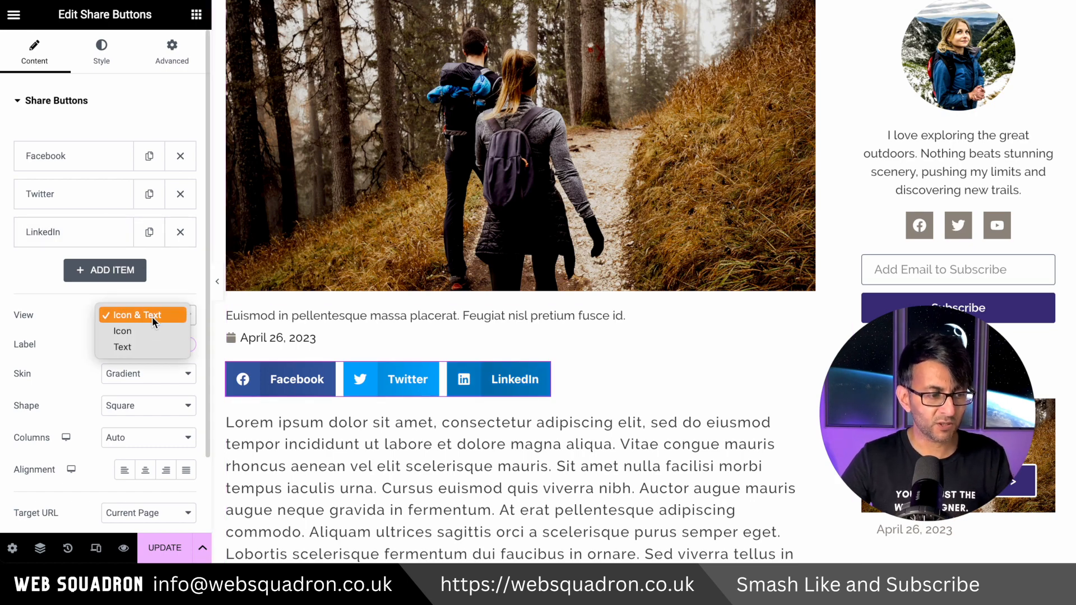
left_click(151, 329)
left_click(152, 321)
left_click(152, 330)
left_click(153, 318)
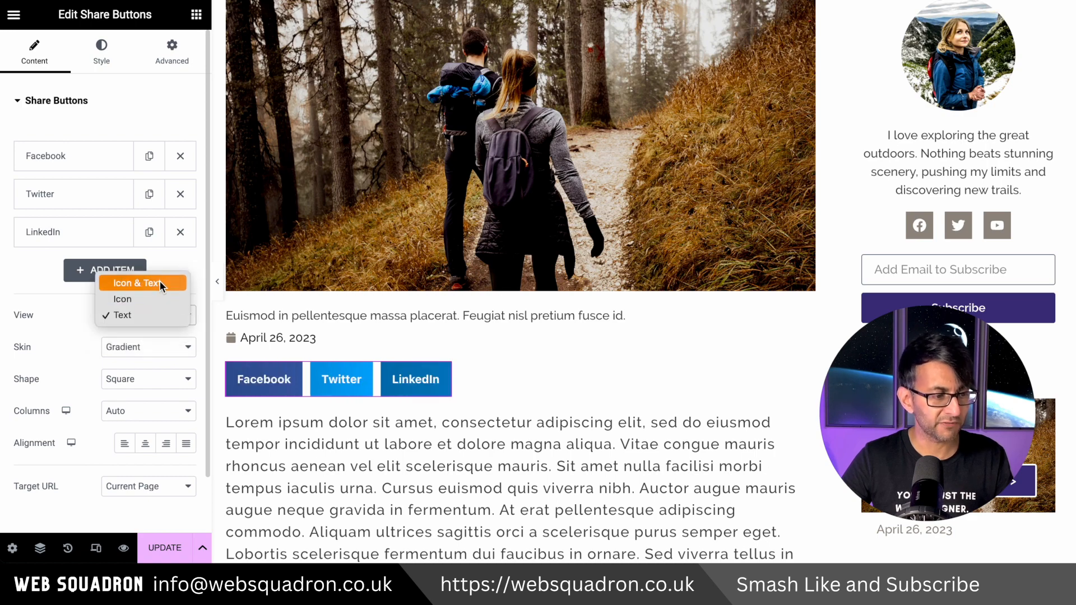
left_click(160, 283)
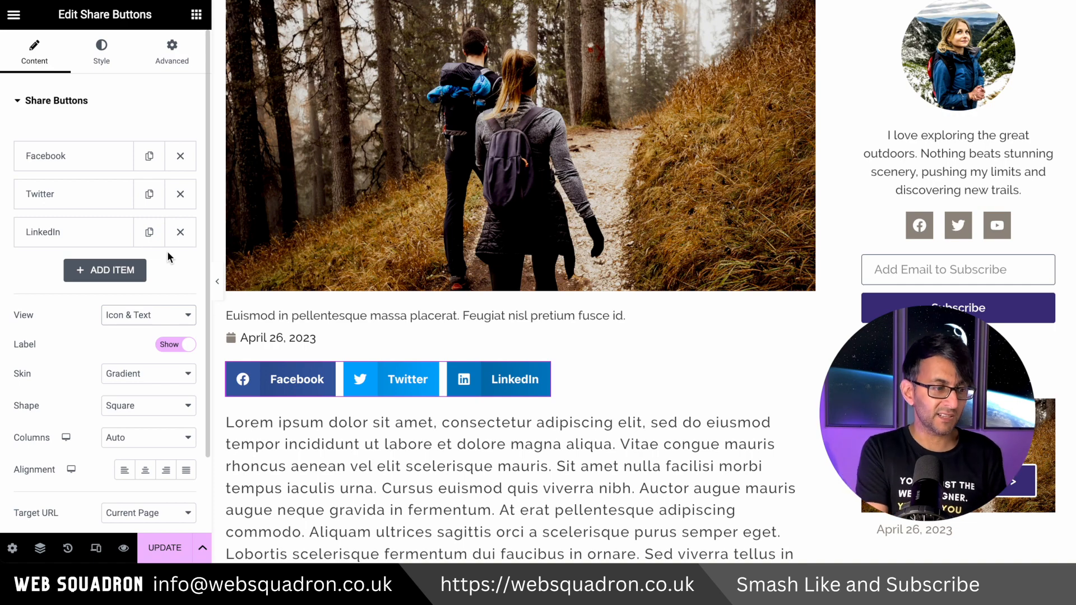
Arrange the share buttons in 3 columns and add a fourth item for the Print network
left_click(148, 437)
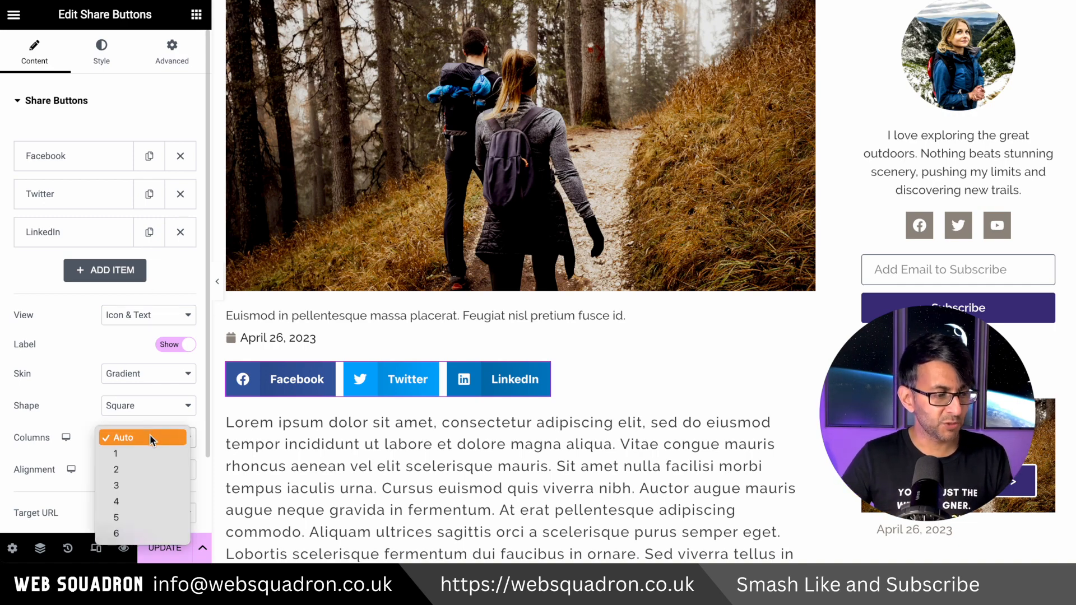
left_click(148, 483)
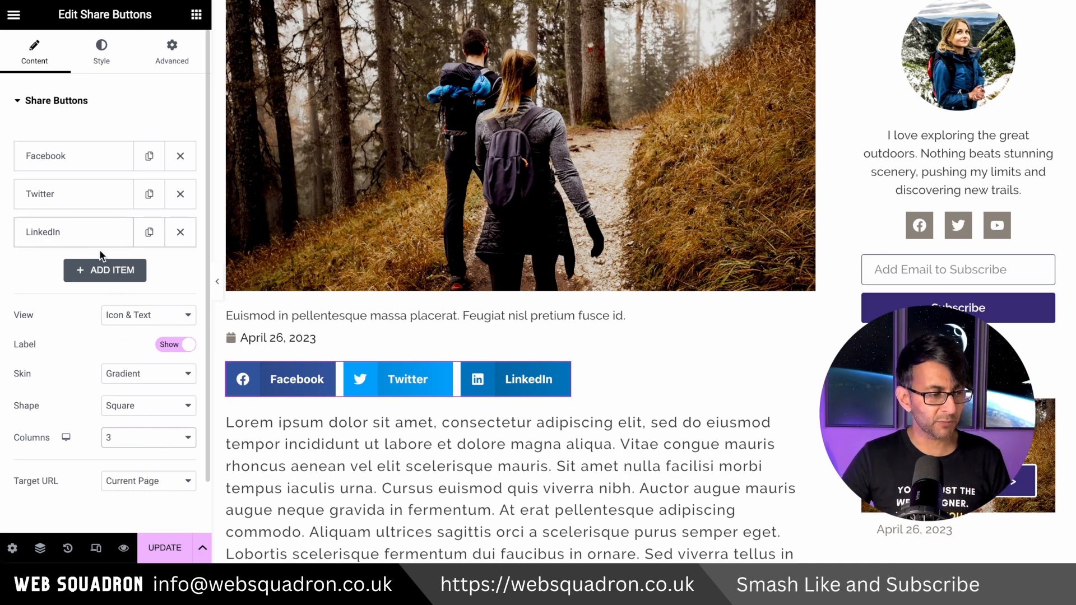
left_click(105, 270)
left_click(149, 307)
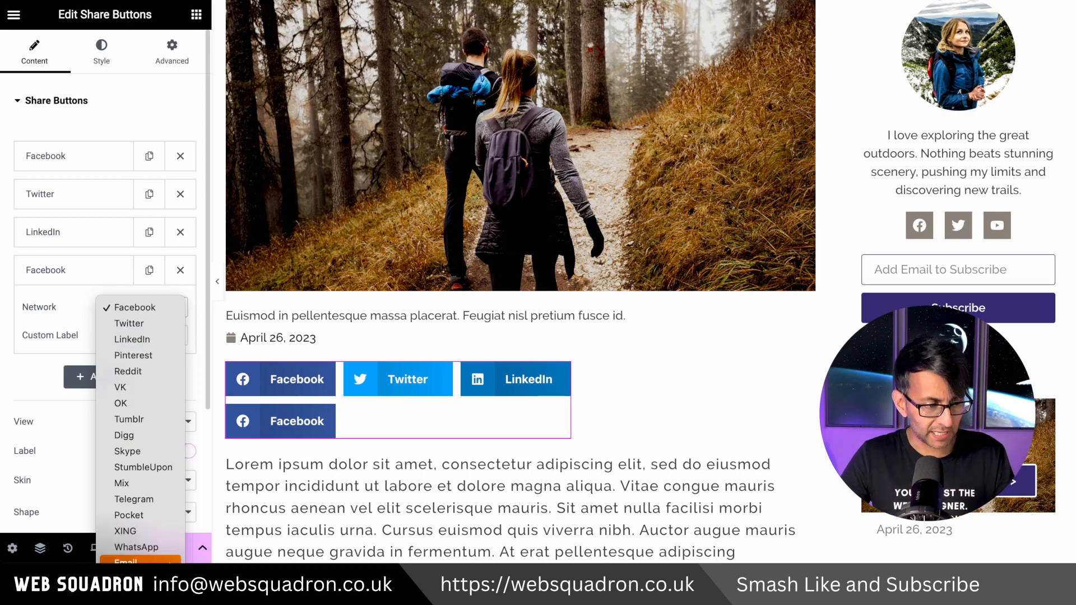
left_click(124, 579)
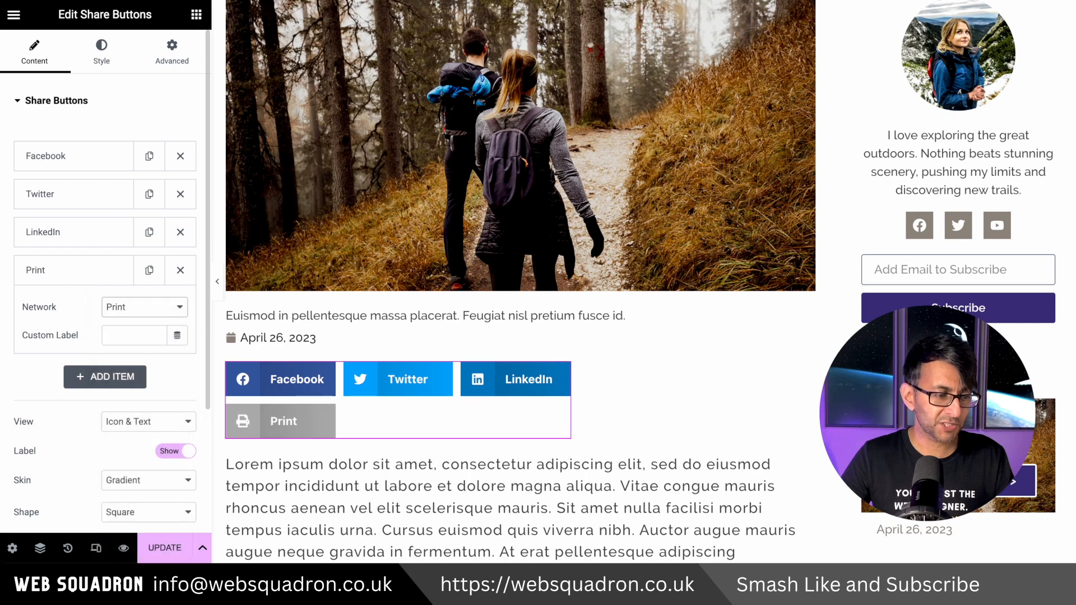
Set the share buttons to 4 columns and apply the Flat skin
scroll(153, 492, "down", 2)
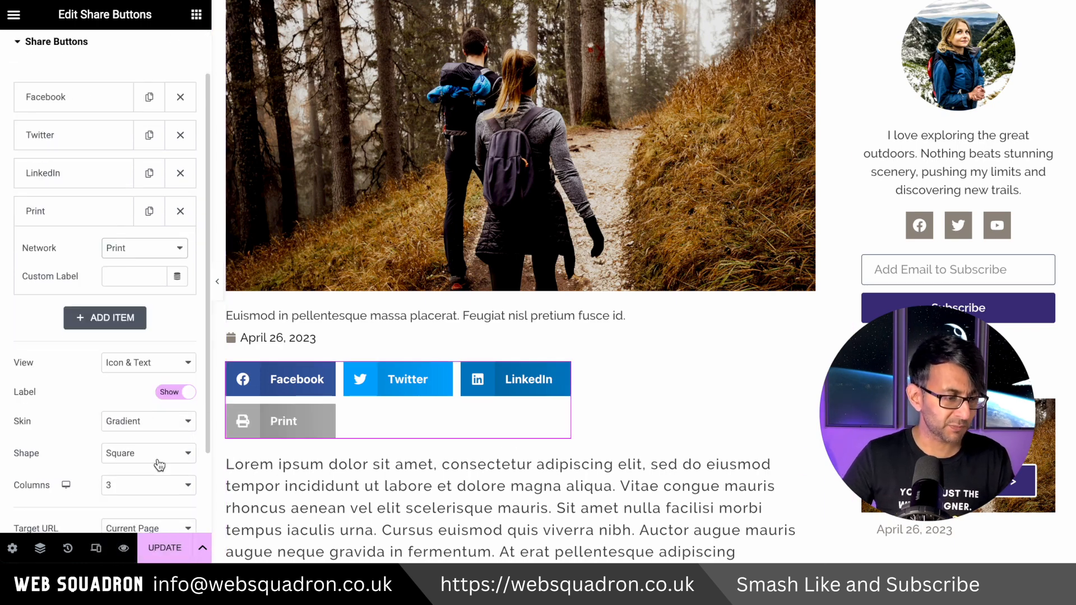
left_click(137, 492)
left_click(139, 507)
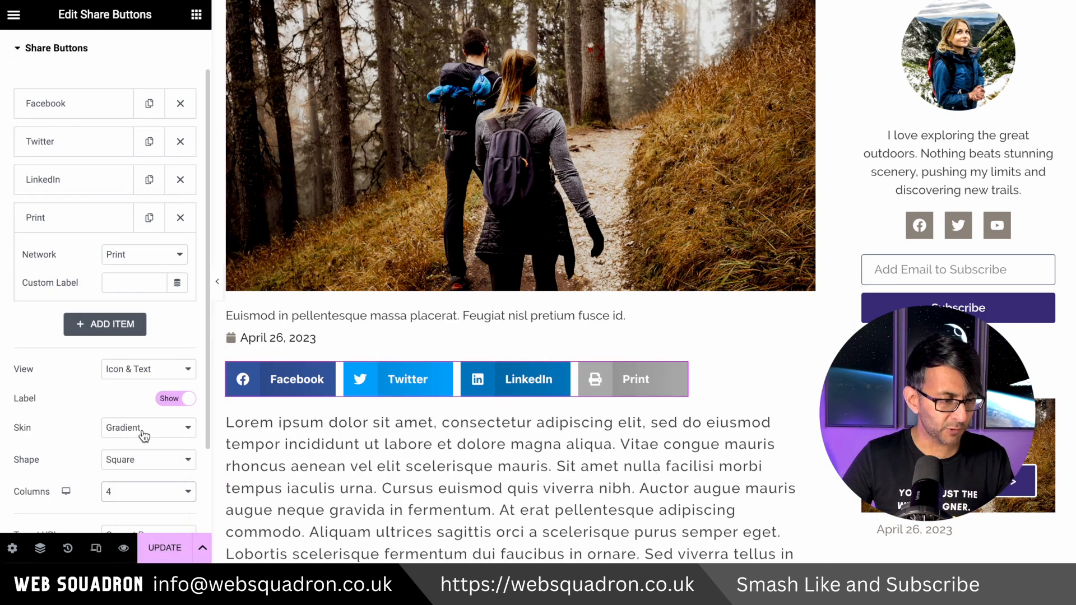
left_click(145, 427)
left_click(143, 493)
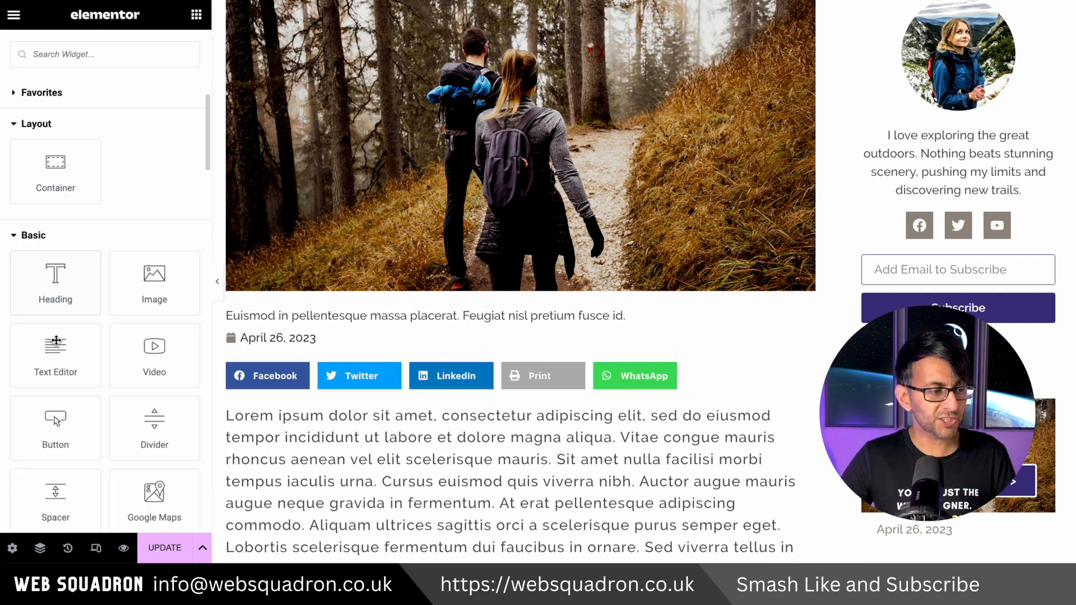
Add a Text Editor widget between the post date and the share buttons, with the text "Share:"
left_click_drag(55, 350, 329, 344)
key("ctrl+a")
type("Share")
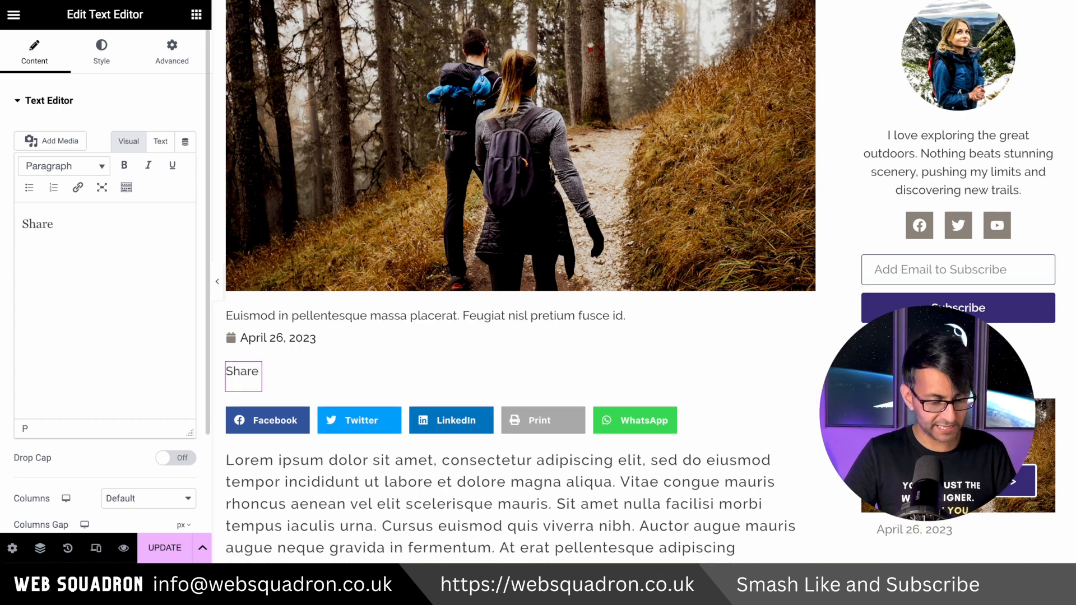
Reduce the bottom margin of the "Share:" text to about -33 px, pulling the share buttons closer
left_click(126, 153)
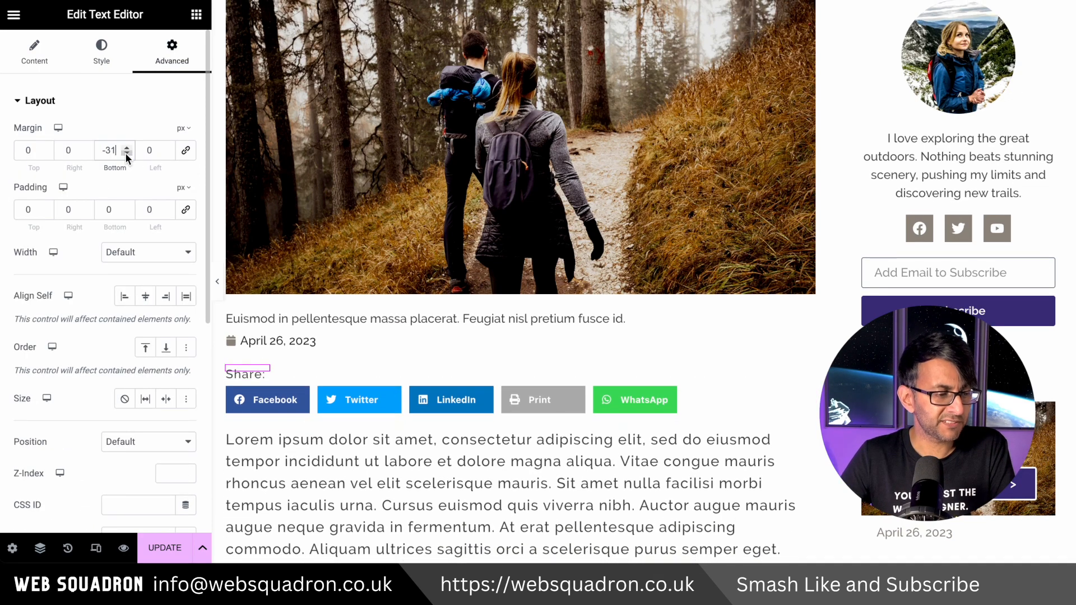
left_click(126, 153)
left_click(126, 153)
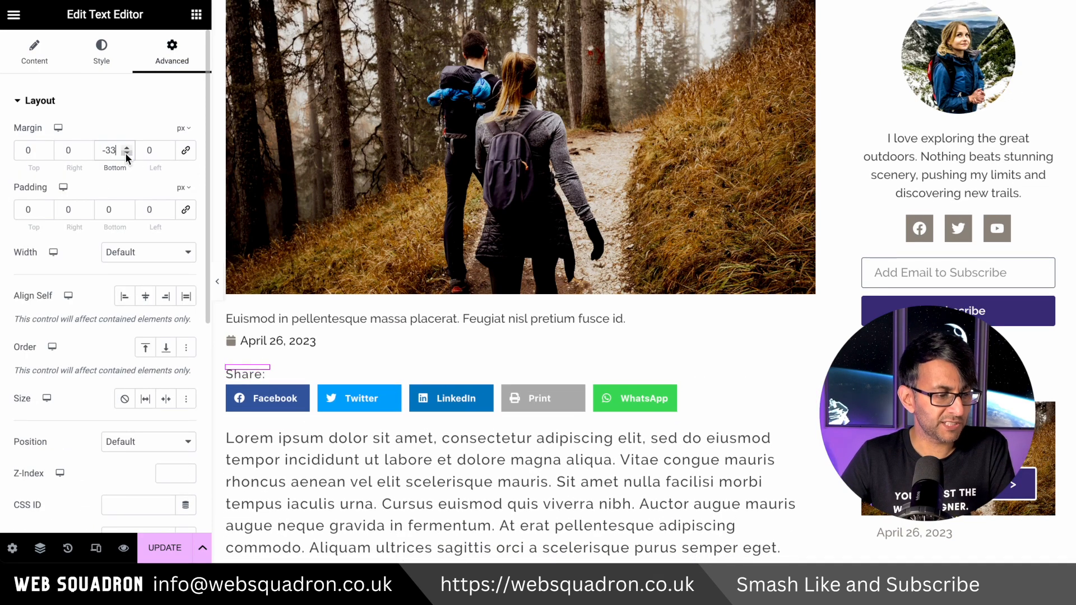
left_click(126, 153)
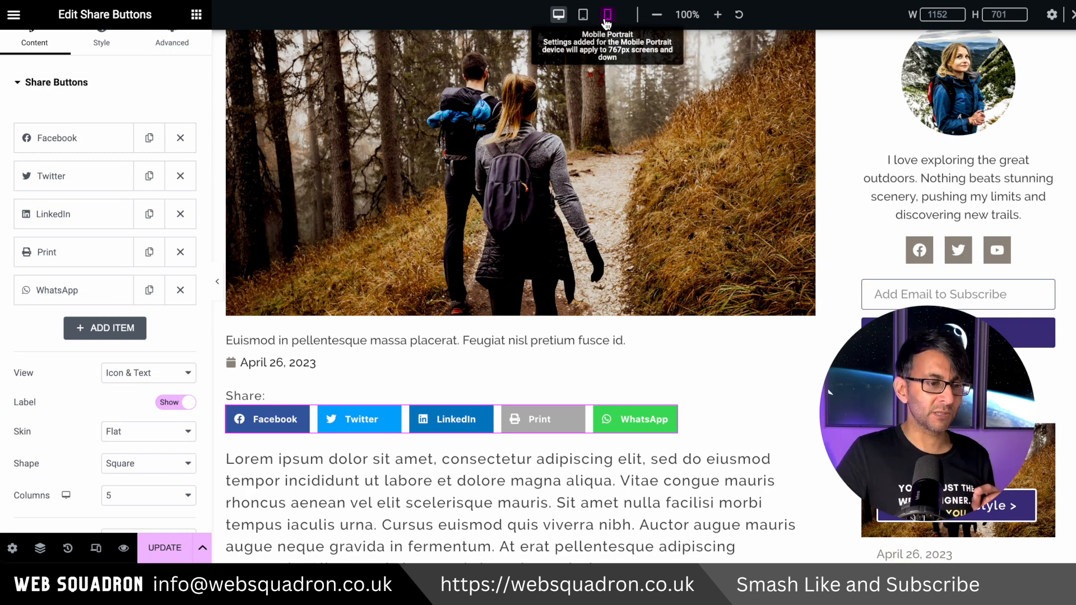
In the mobile portrait view, try center and justify alignment for the share buttons, ending with left alignment
left_click(606, 20)
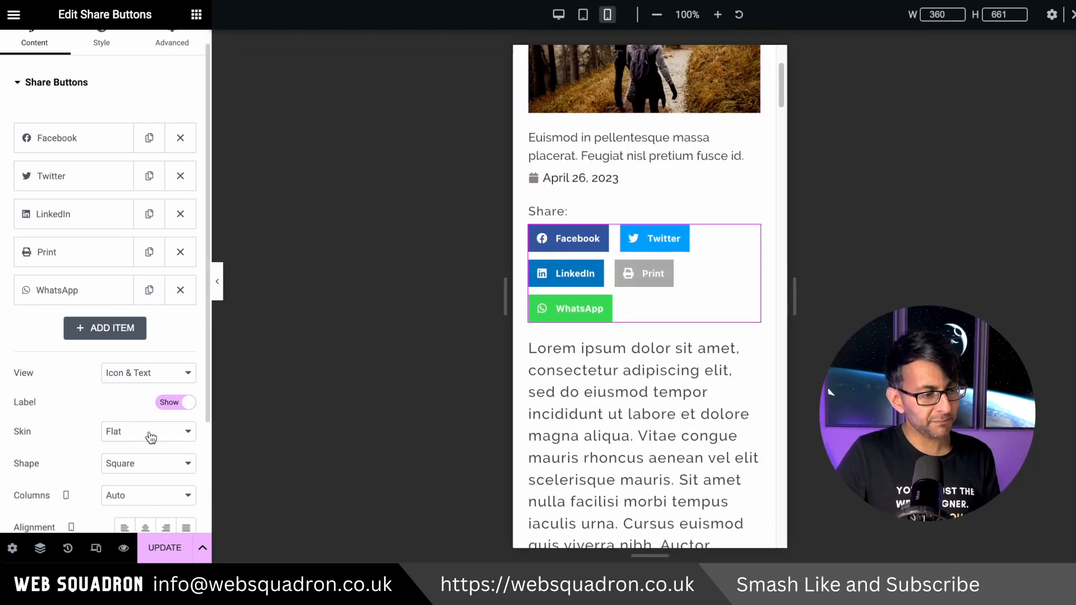
left_click(145, 528)
left_click(183, 528)
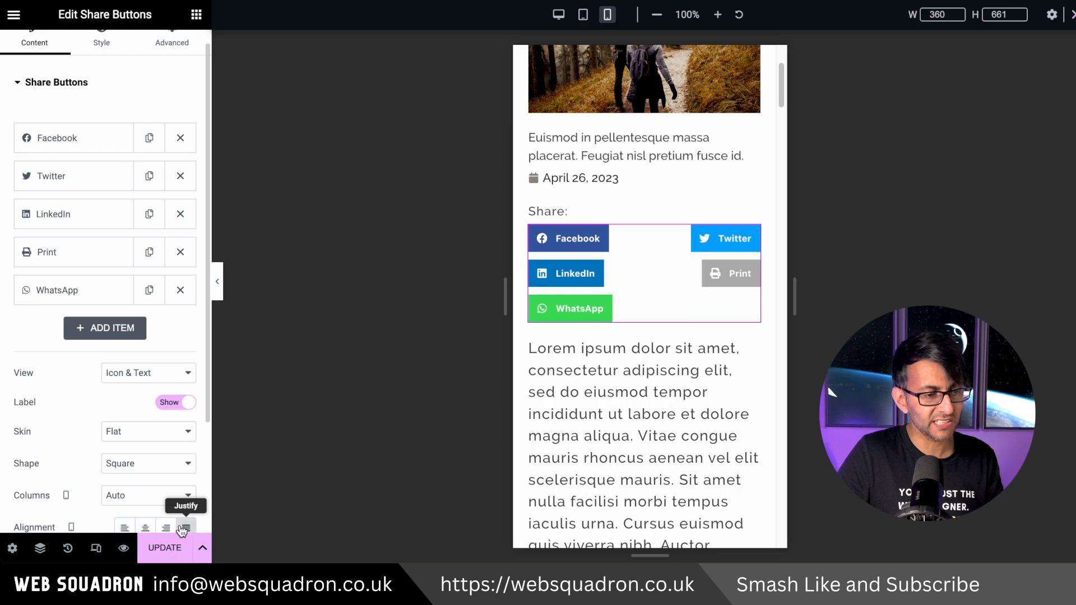
left_click(125, 528)
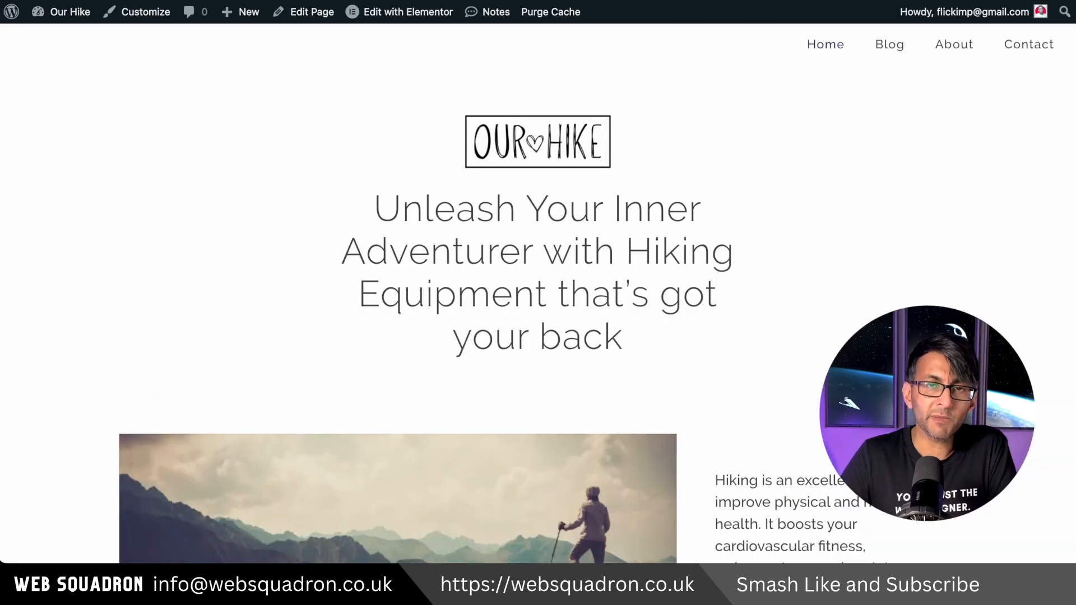
Review the live Home page and the Hiking Adventure post with its sidebar and share buttons
scroll(537, 291, "down", 20)
scroll(538, 291, "up", 10)
scroll(249, 386, "up", 1)
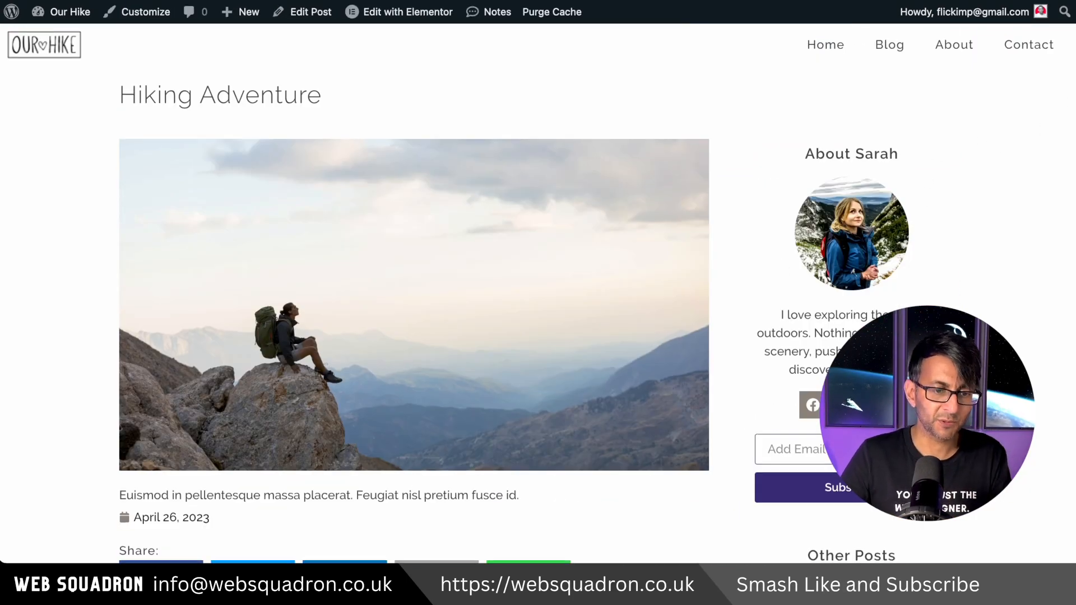
scroll(415, 291, "down", 10)
scroll(414, 292, "up", 8)
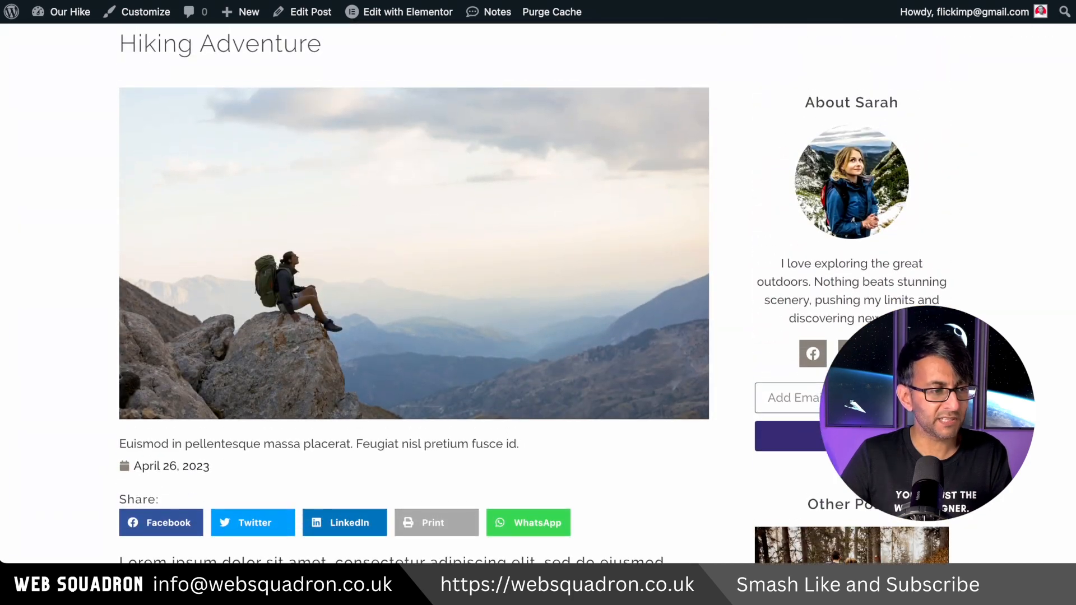
Go back to the Home page, open the Surreal Surroundings post from the Blog page, and review its layout
key("alt+Left")
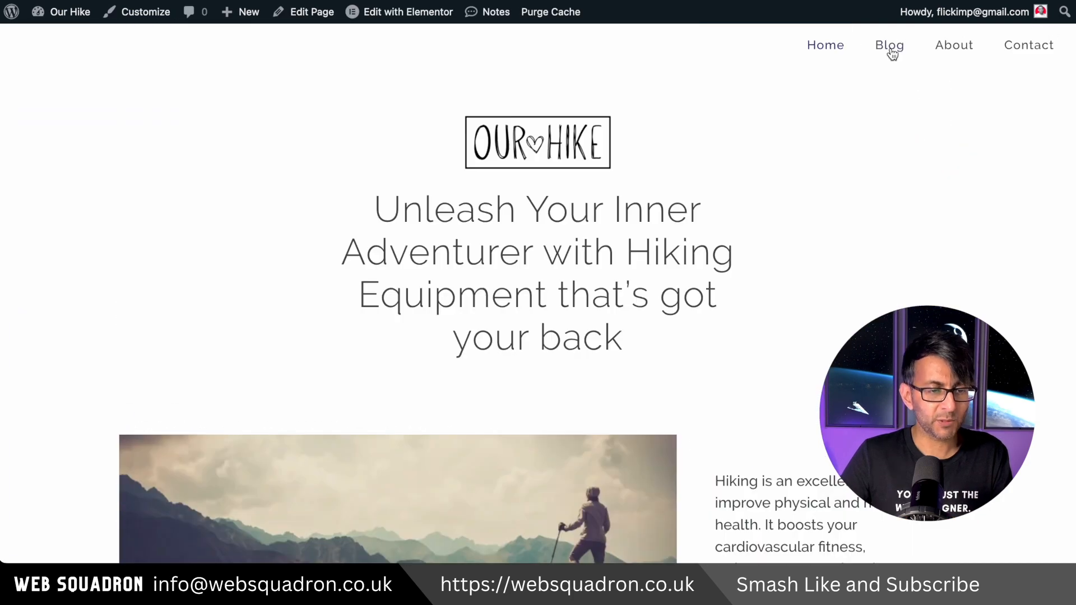
left_click(890, 48)
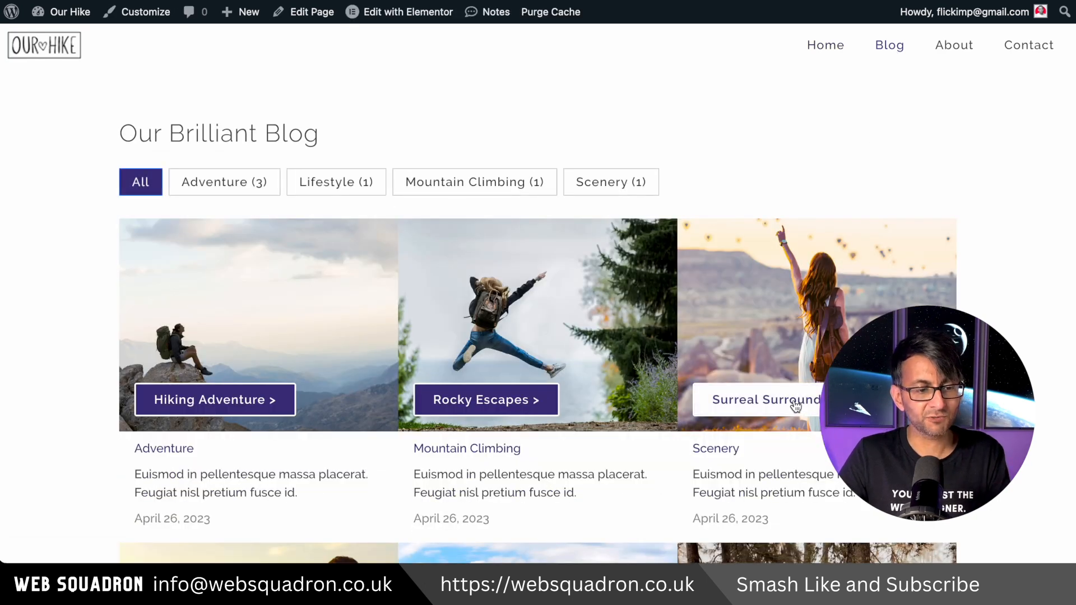
left_click(795, 401)
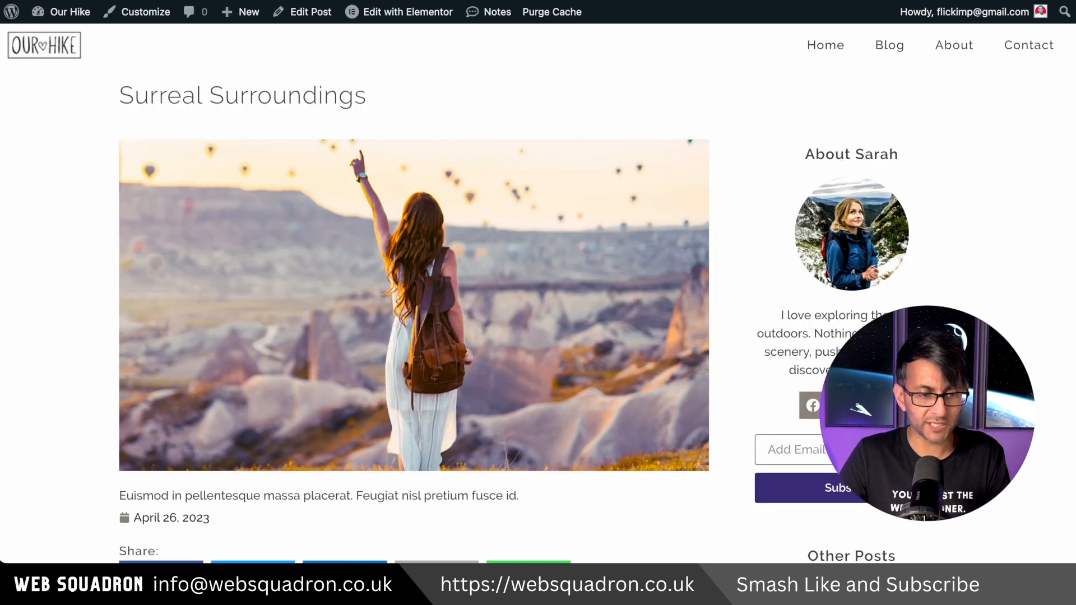
scroll(414, 291, "down", 10)
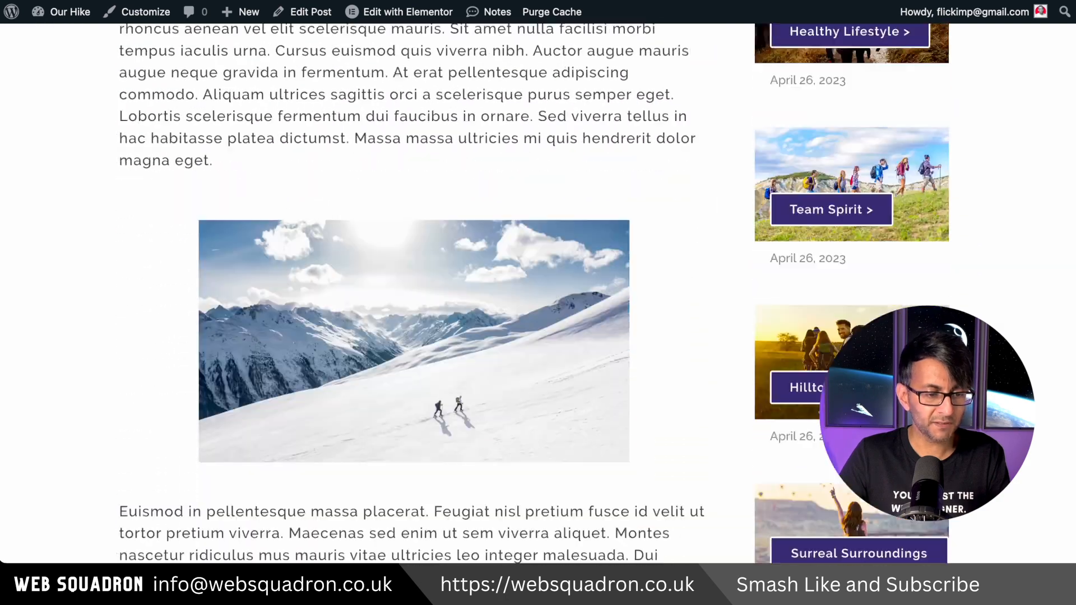
scroll(415, 291, "up", 7)
scroll(415, 291, "down", 5)
scroll(415, 291, "up", 8)
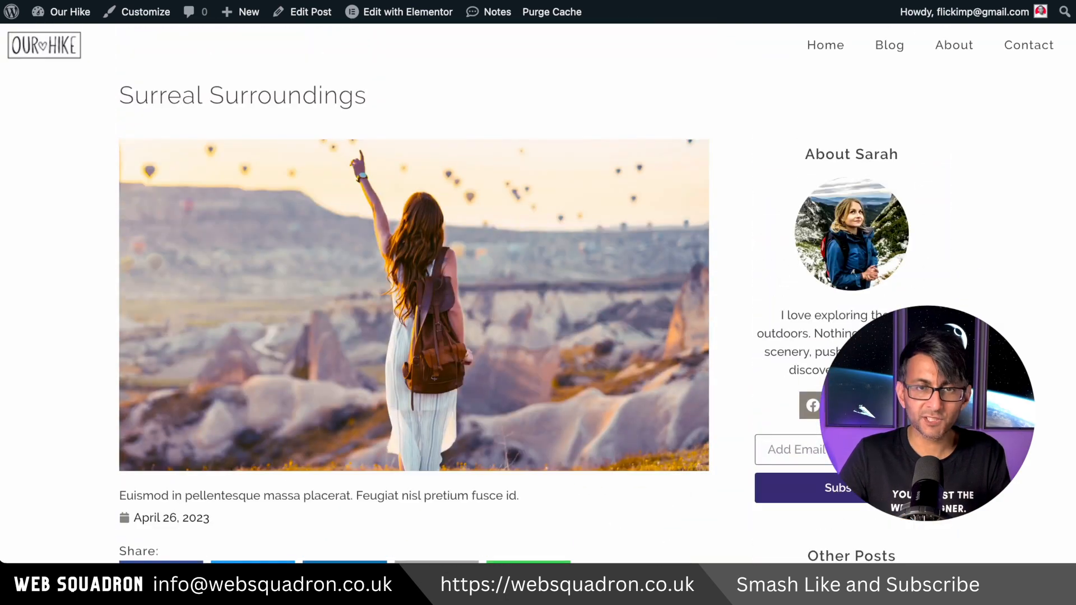